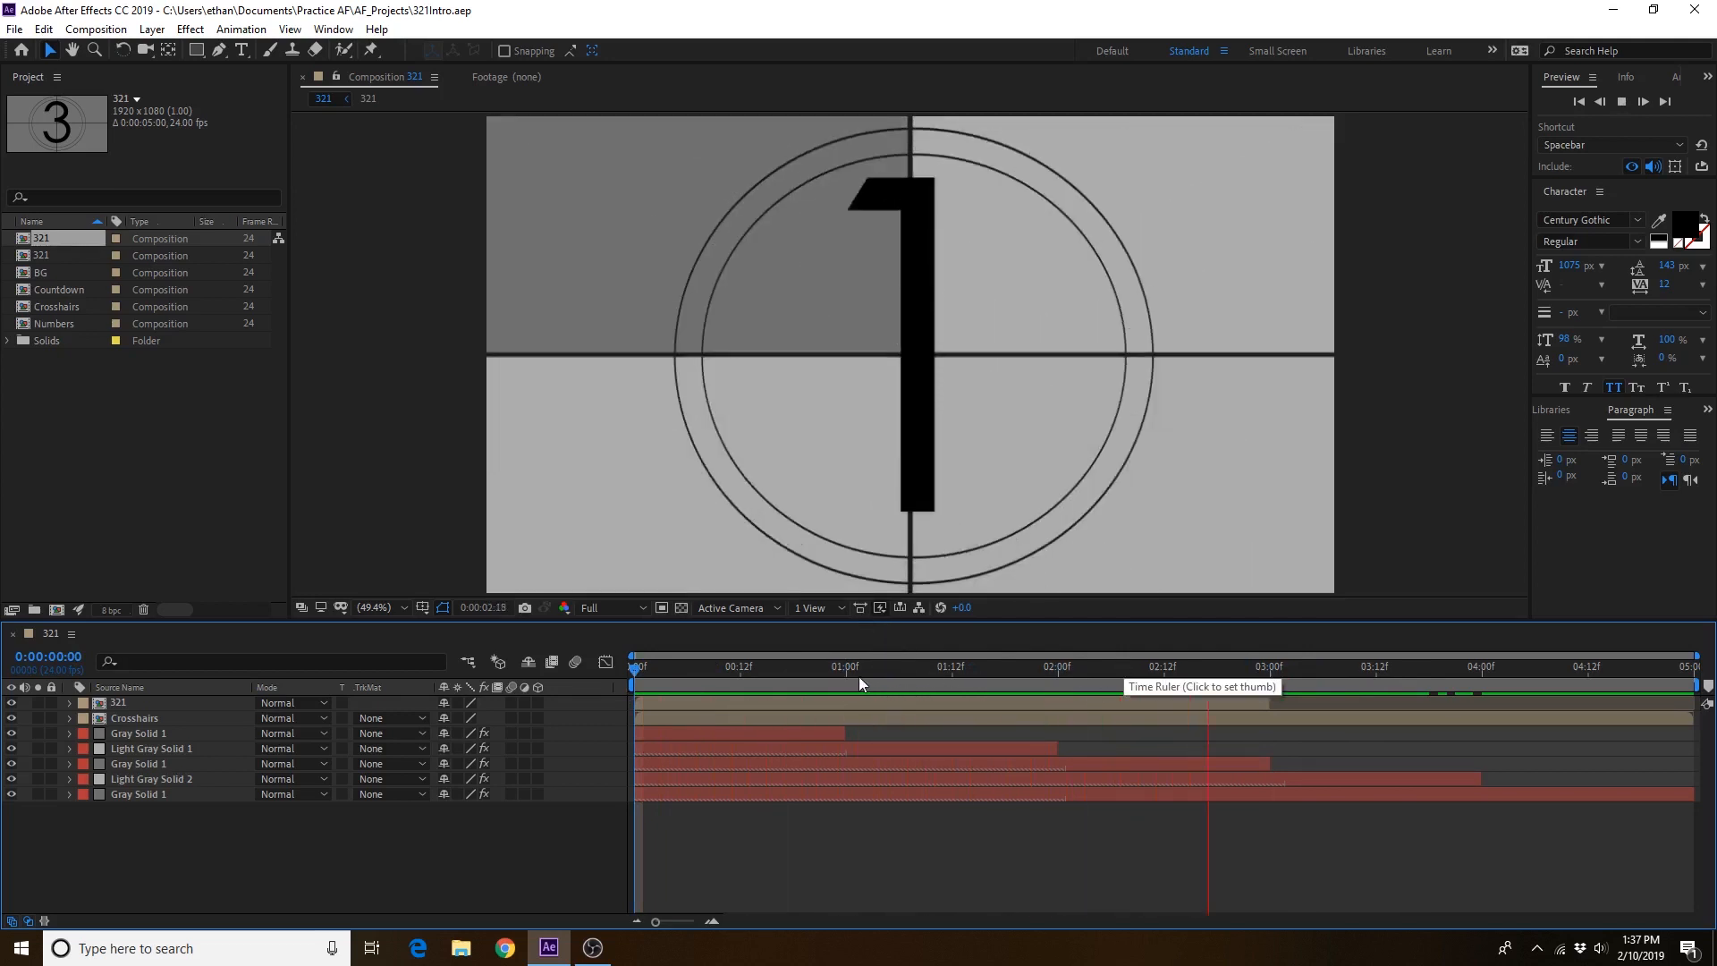
Step: Stop the preview and create a new composition named Countdown with the default HDTV 1080 24 settings
key(space)
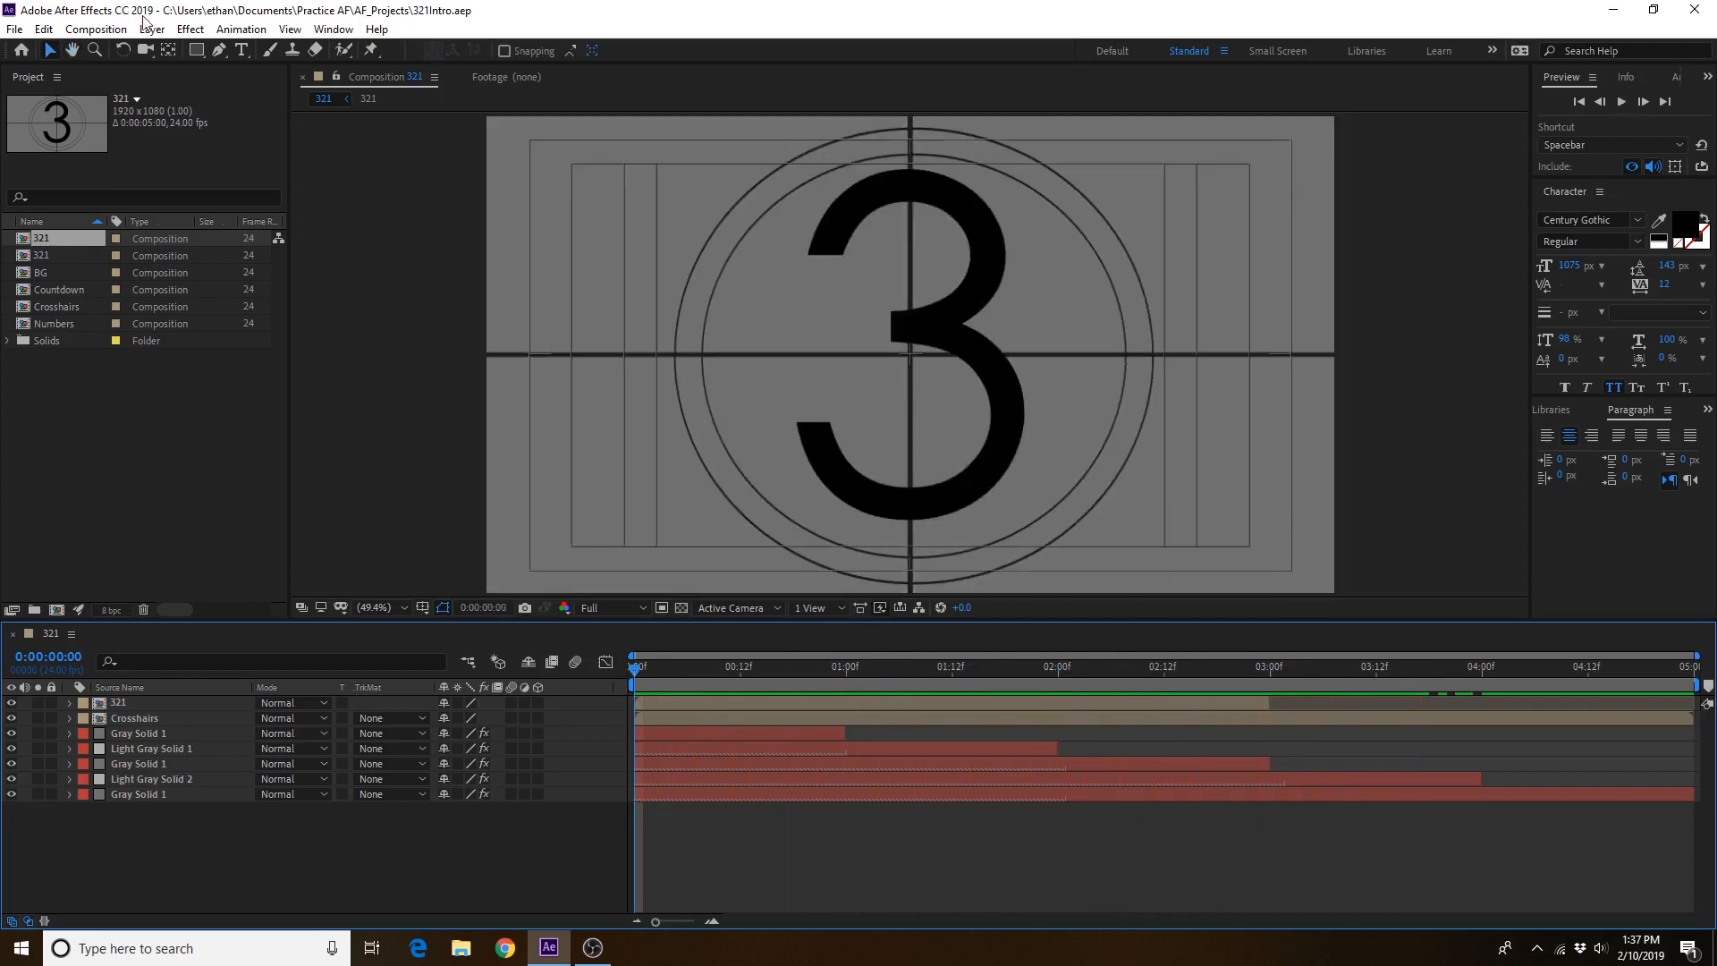
click(101, 32)
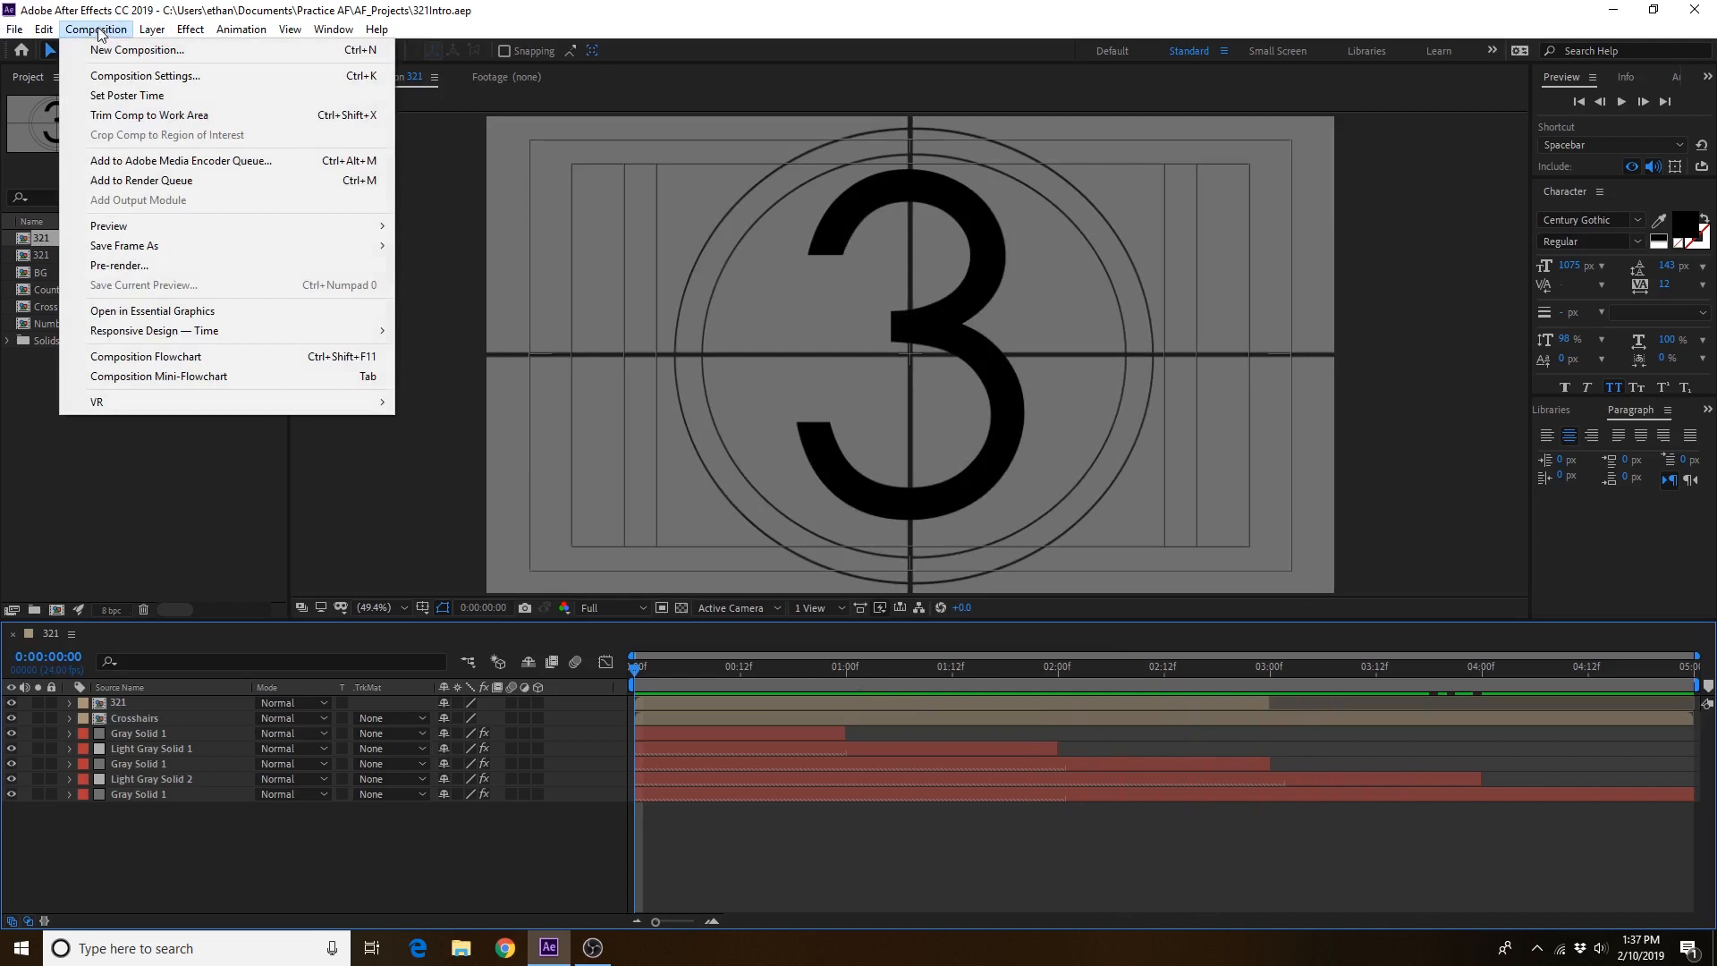
click(115, 51)
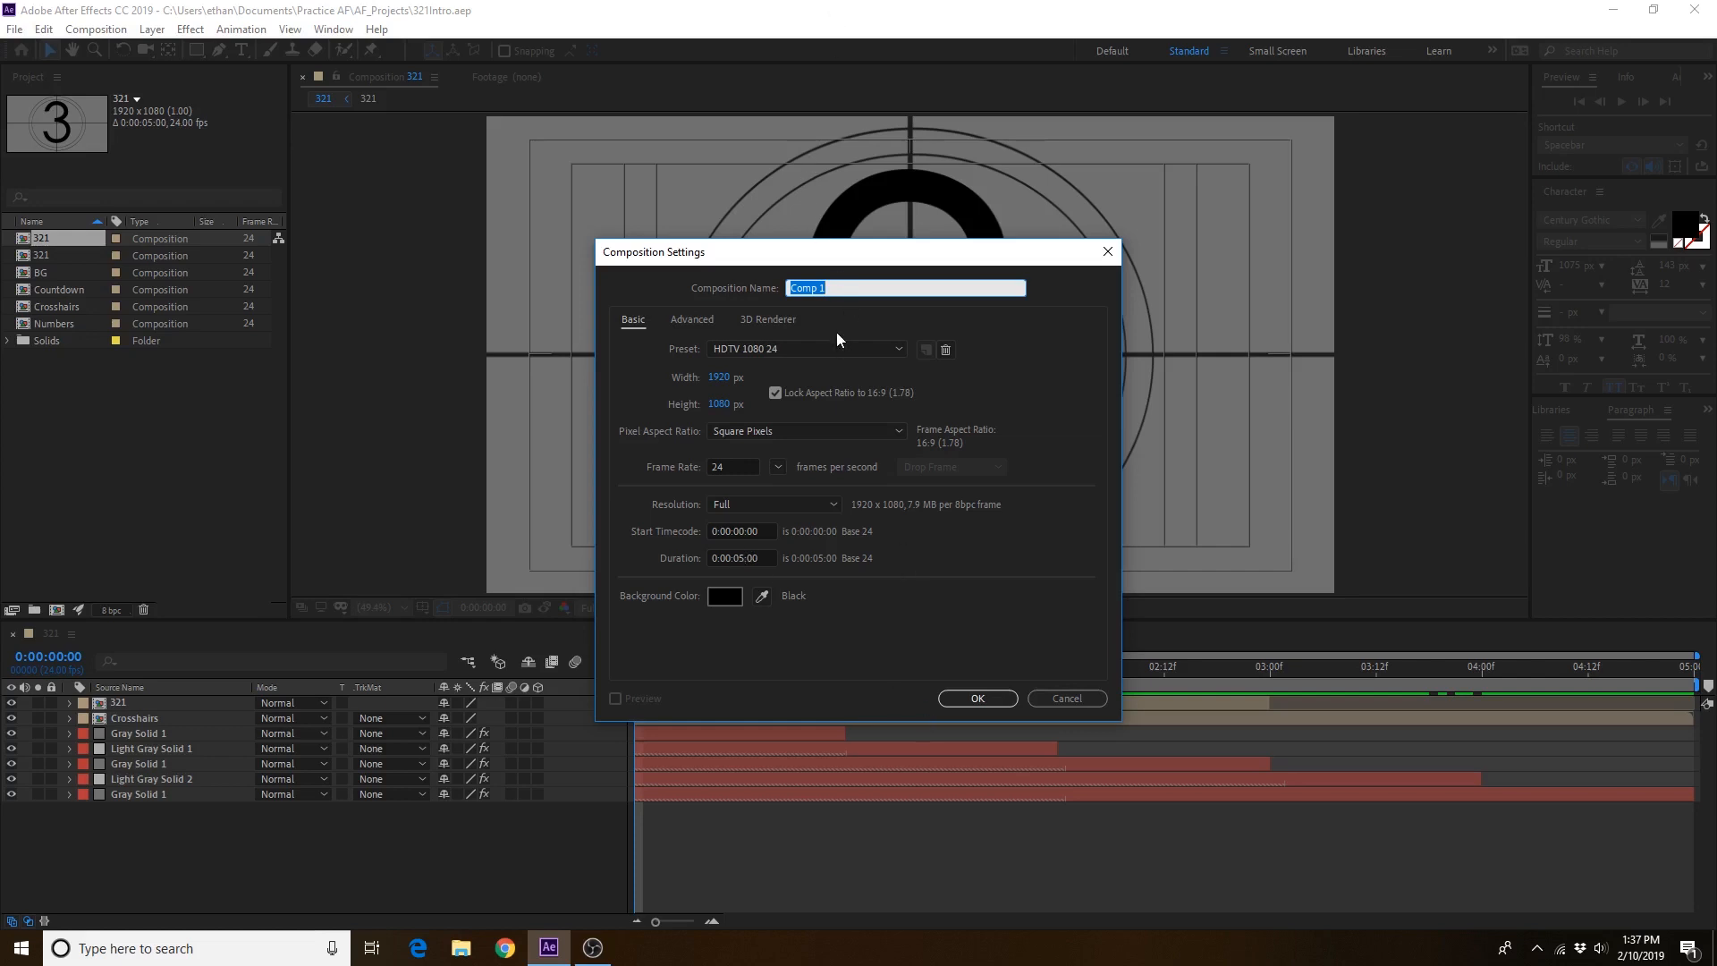
text(Countdown)
key(Return)
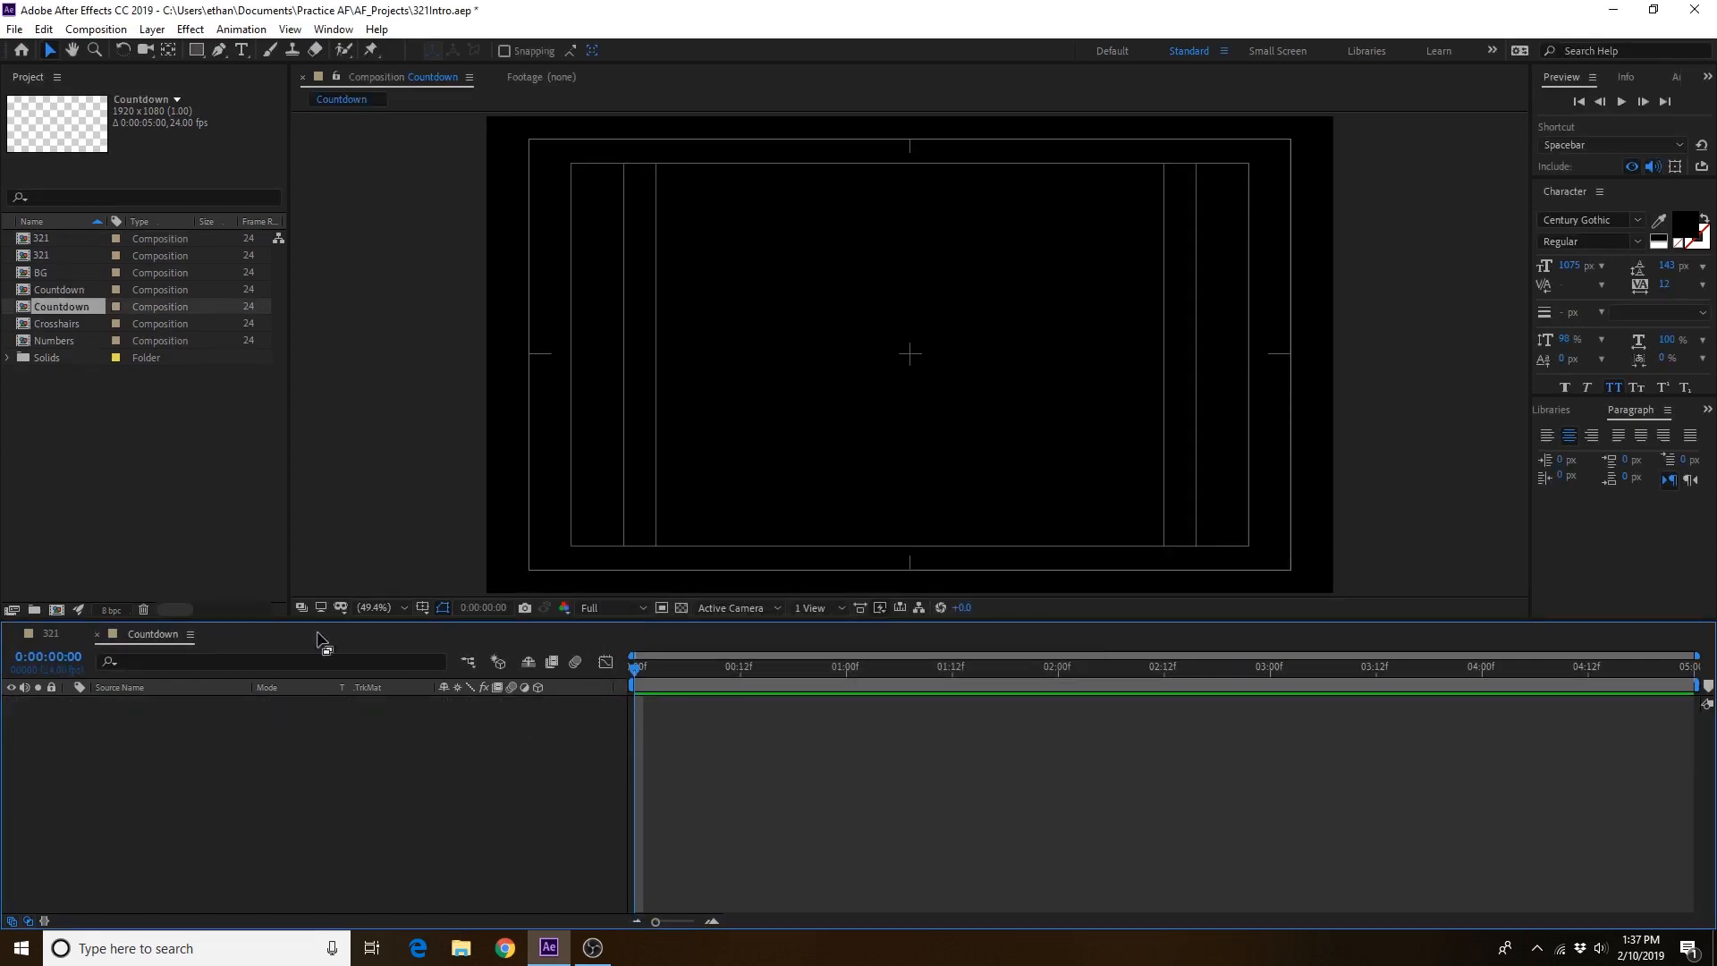
Step: Add a full-frame solid layer in dark gray 4D4D4D to the Countdown composition
click(161, 29)
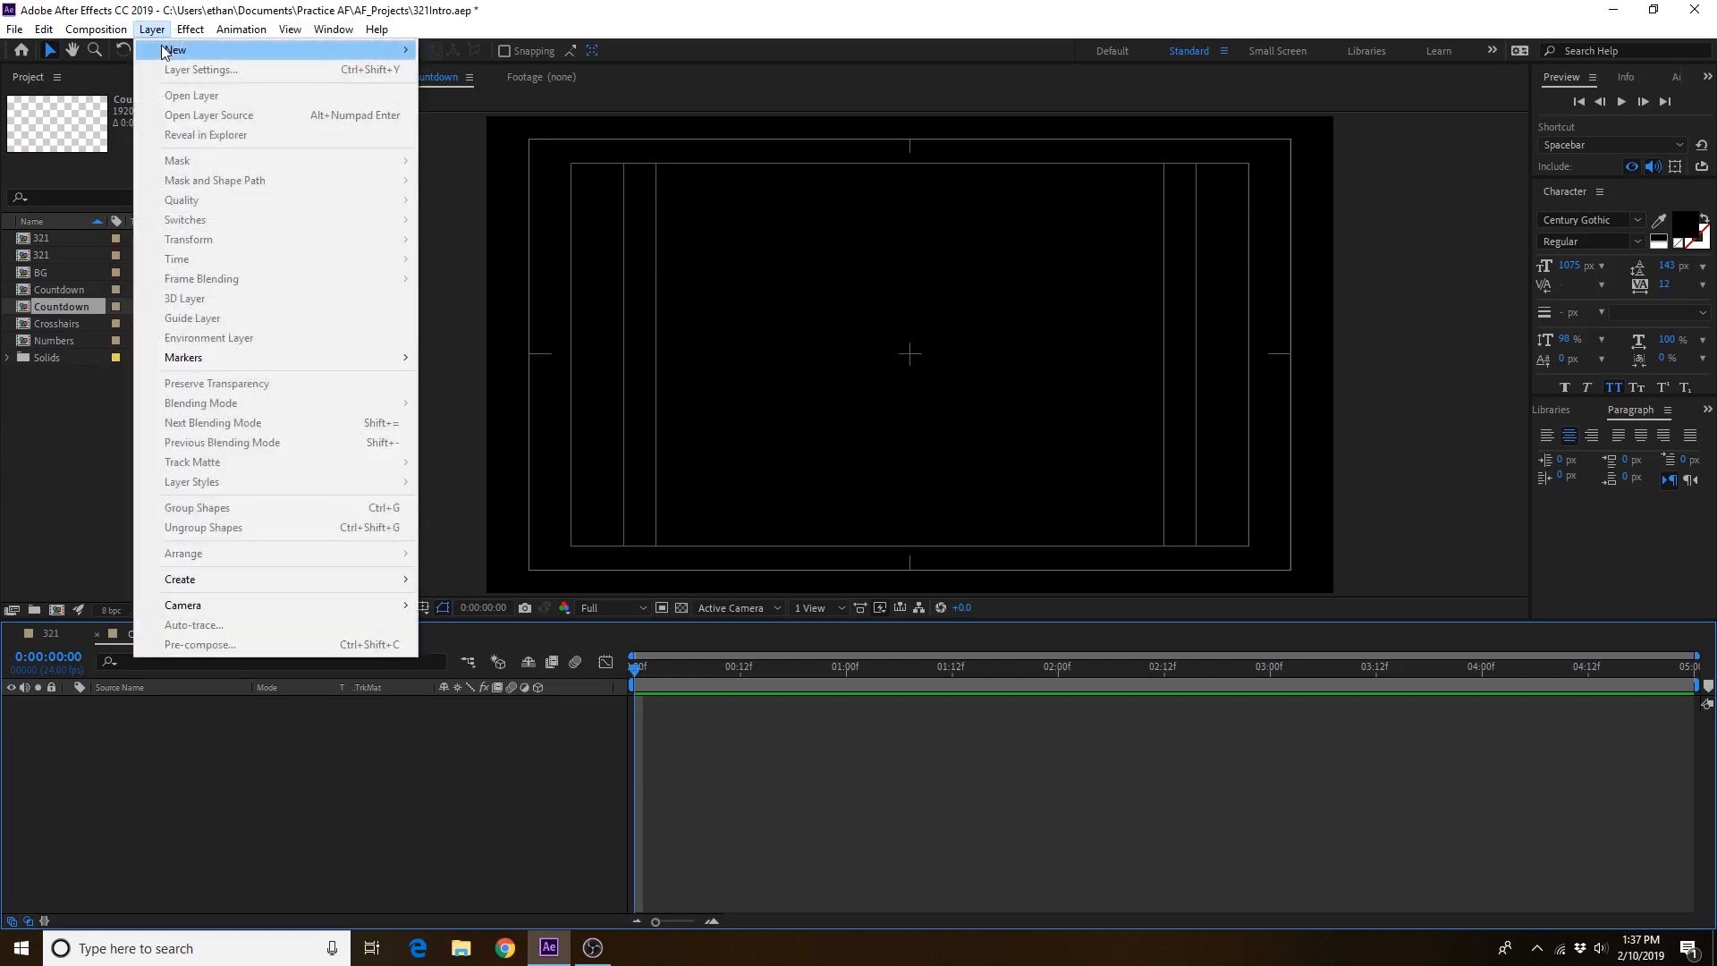
mouse_move(189, 51)
click(451, 72)
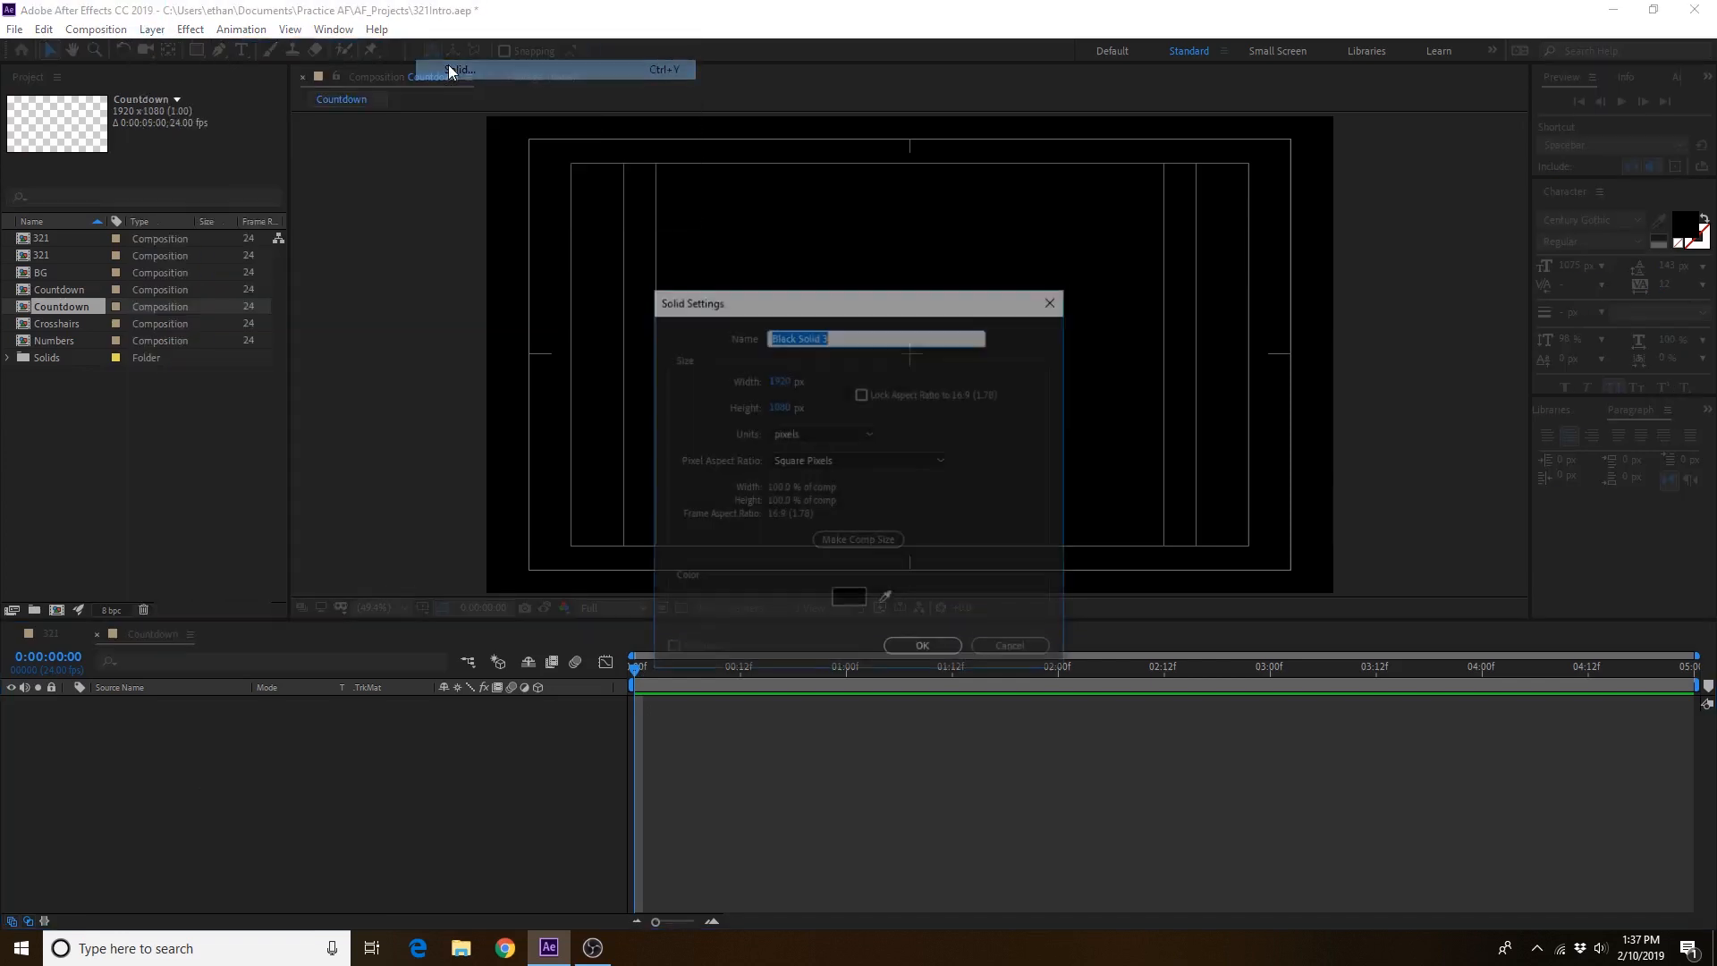
click(850, 599)
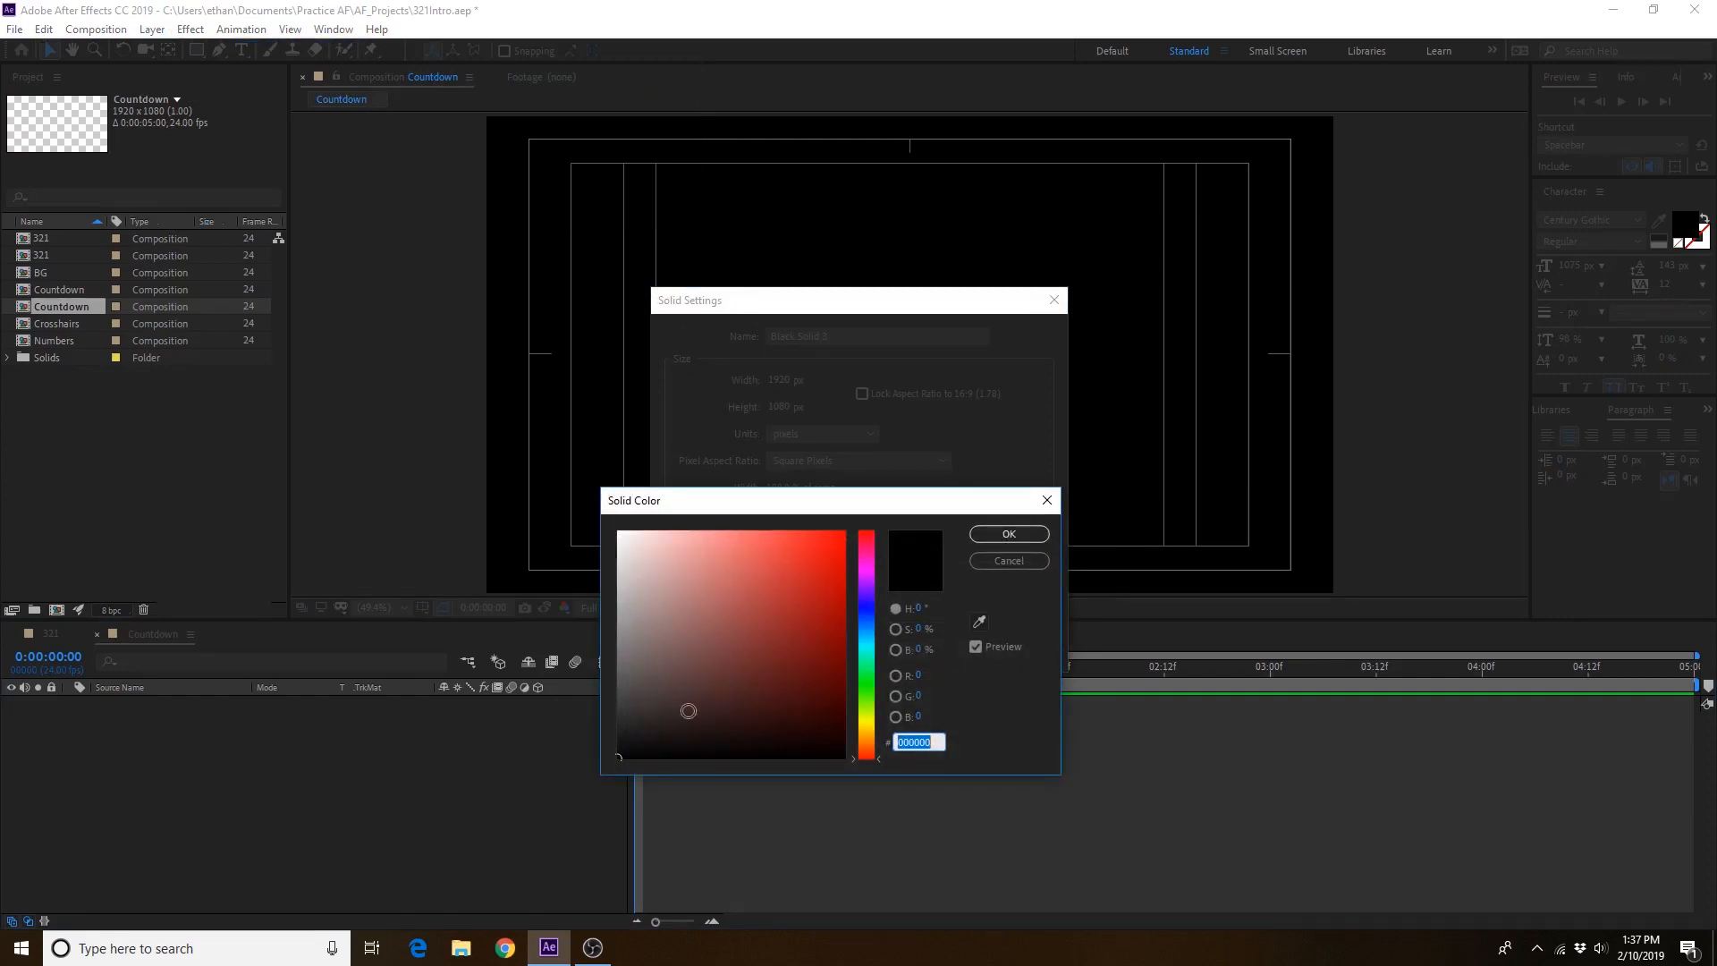
drag(620, 726, 597, 689)
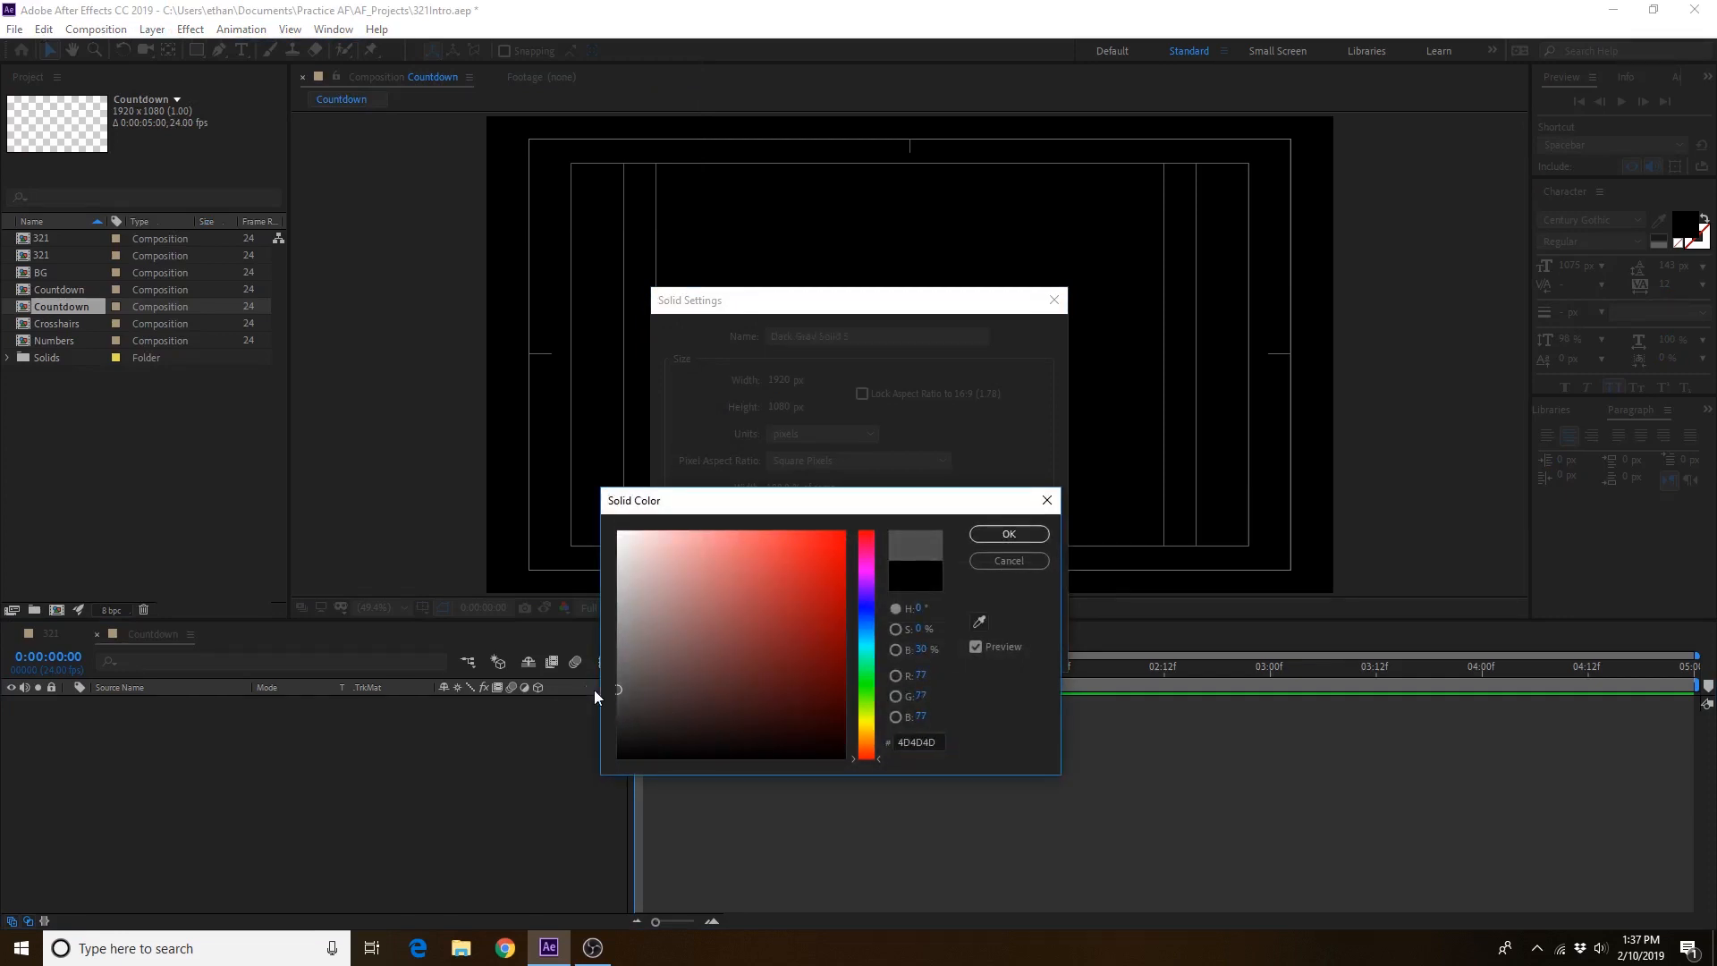
click(982, 539)
click(923, 649)
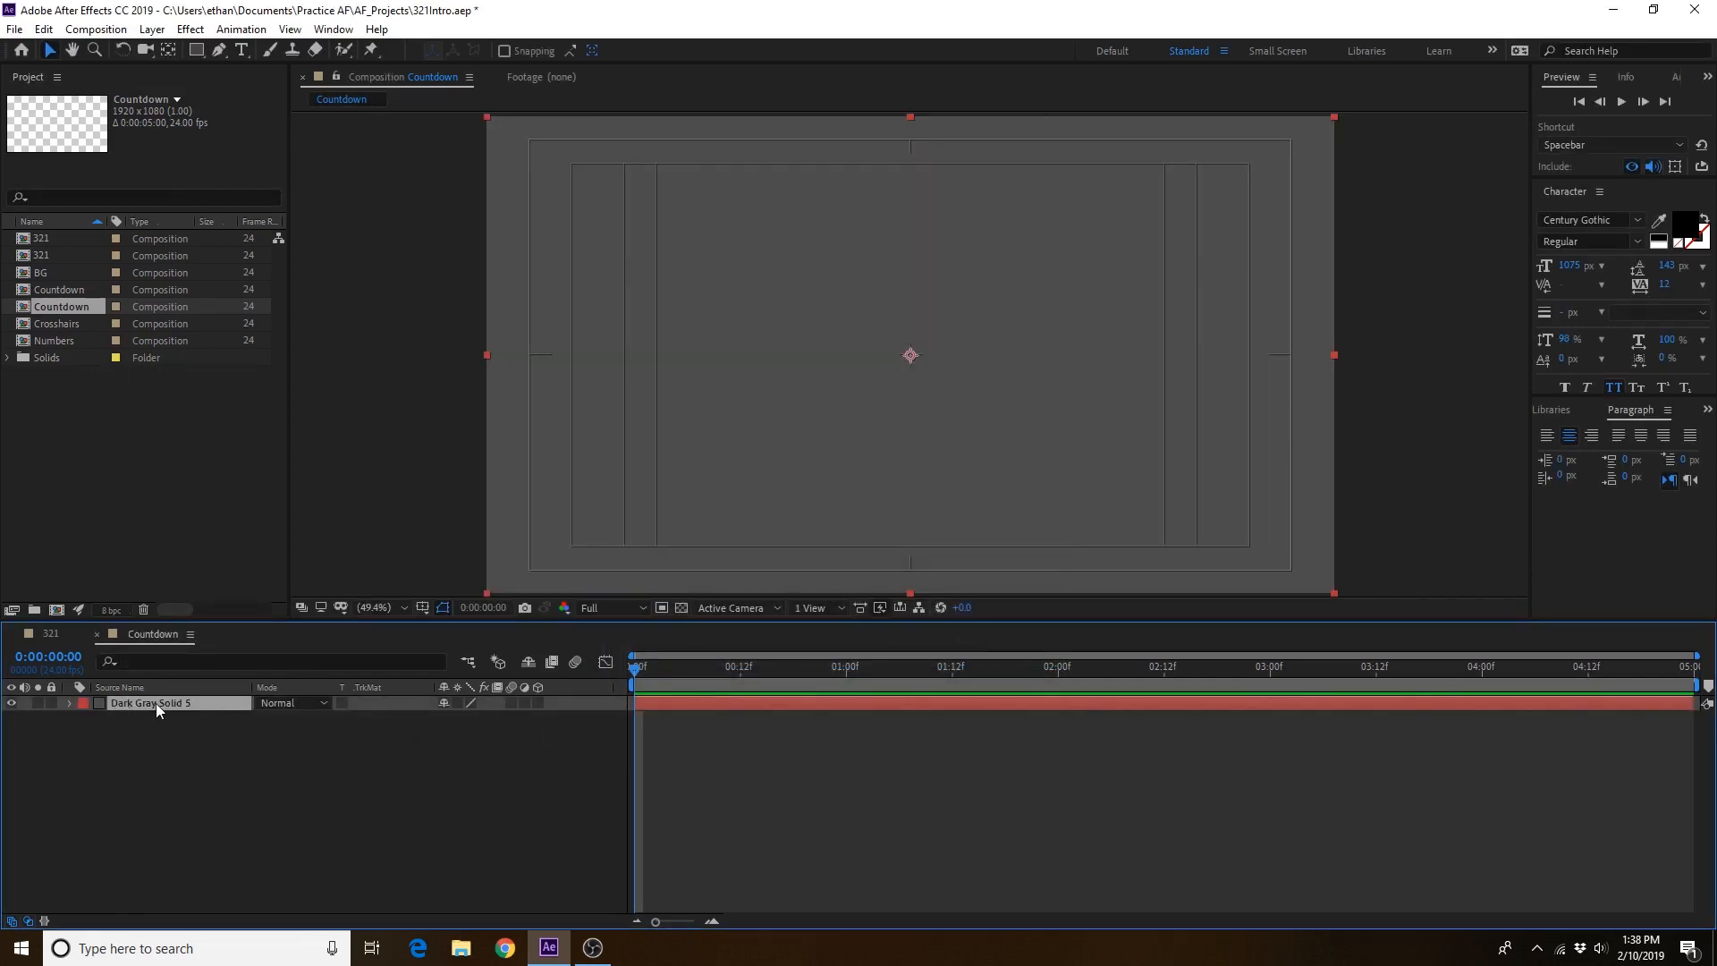
Step: Duplicate the dark gray solid and recolor the upper copy to light gray C4C4C4 as a new solid
key(ctrl+d)
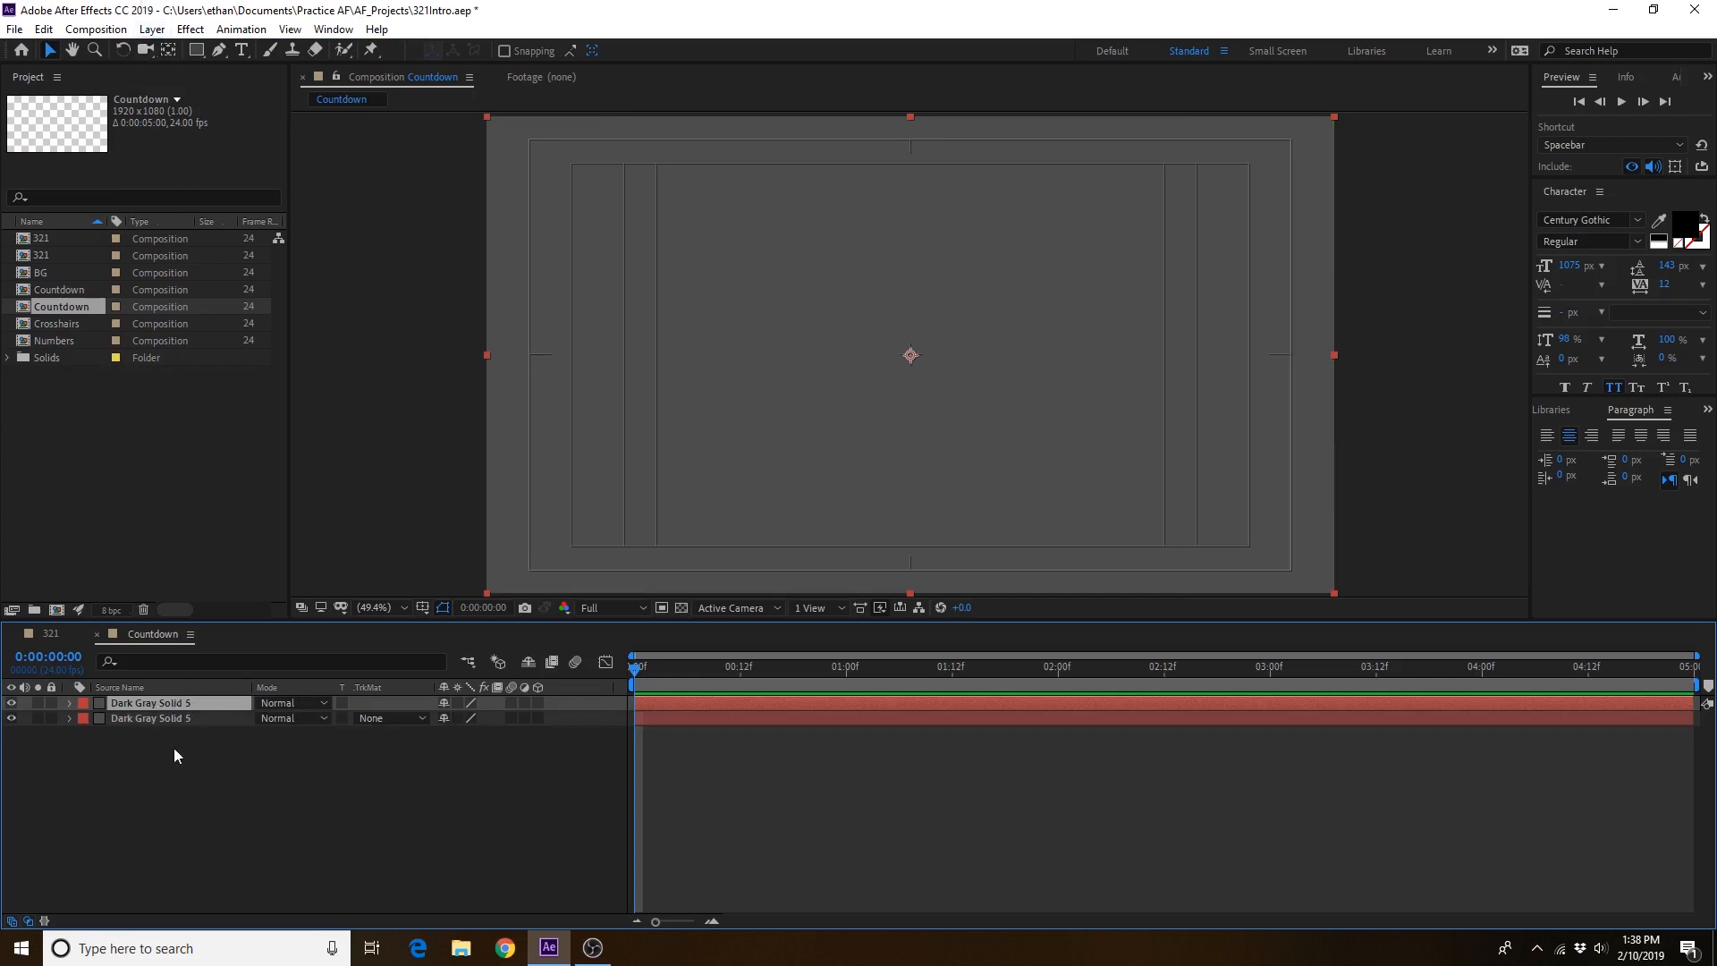
click(152, 28)
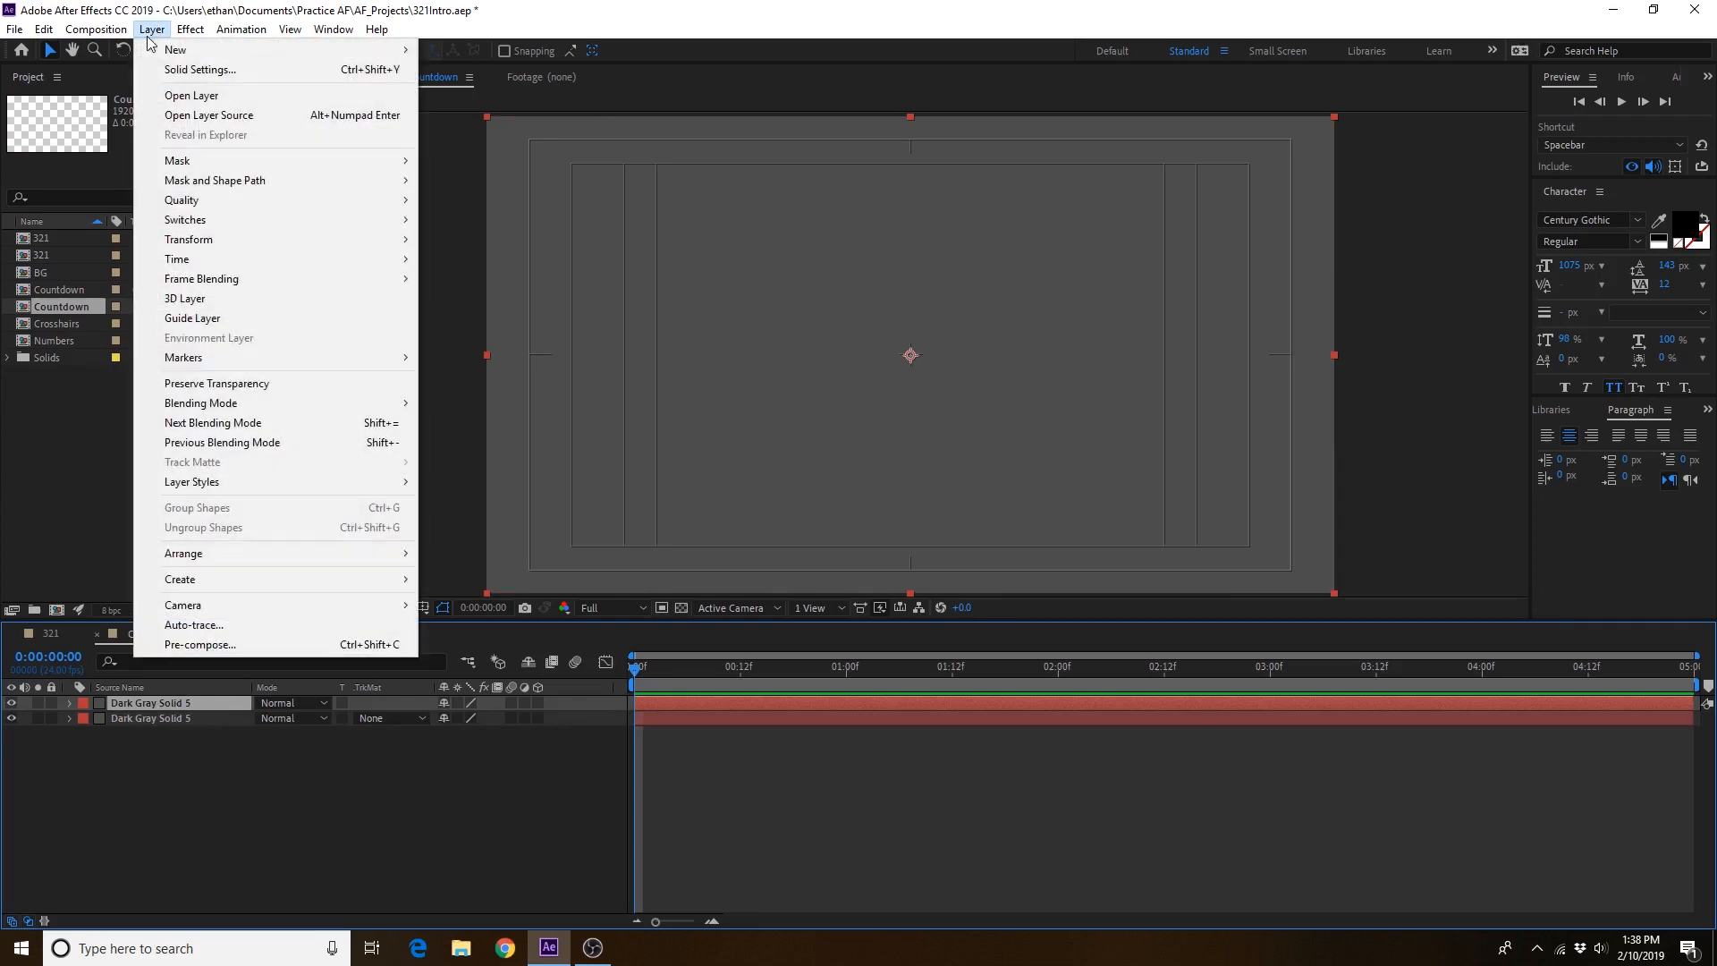
click(225, 71)
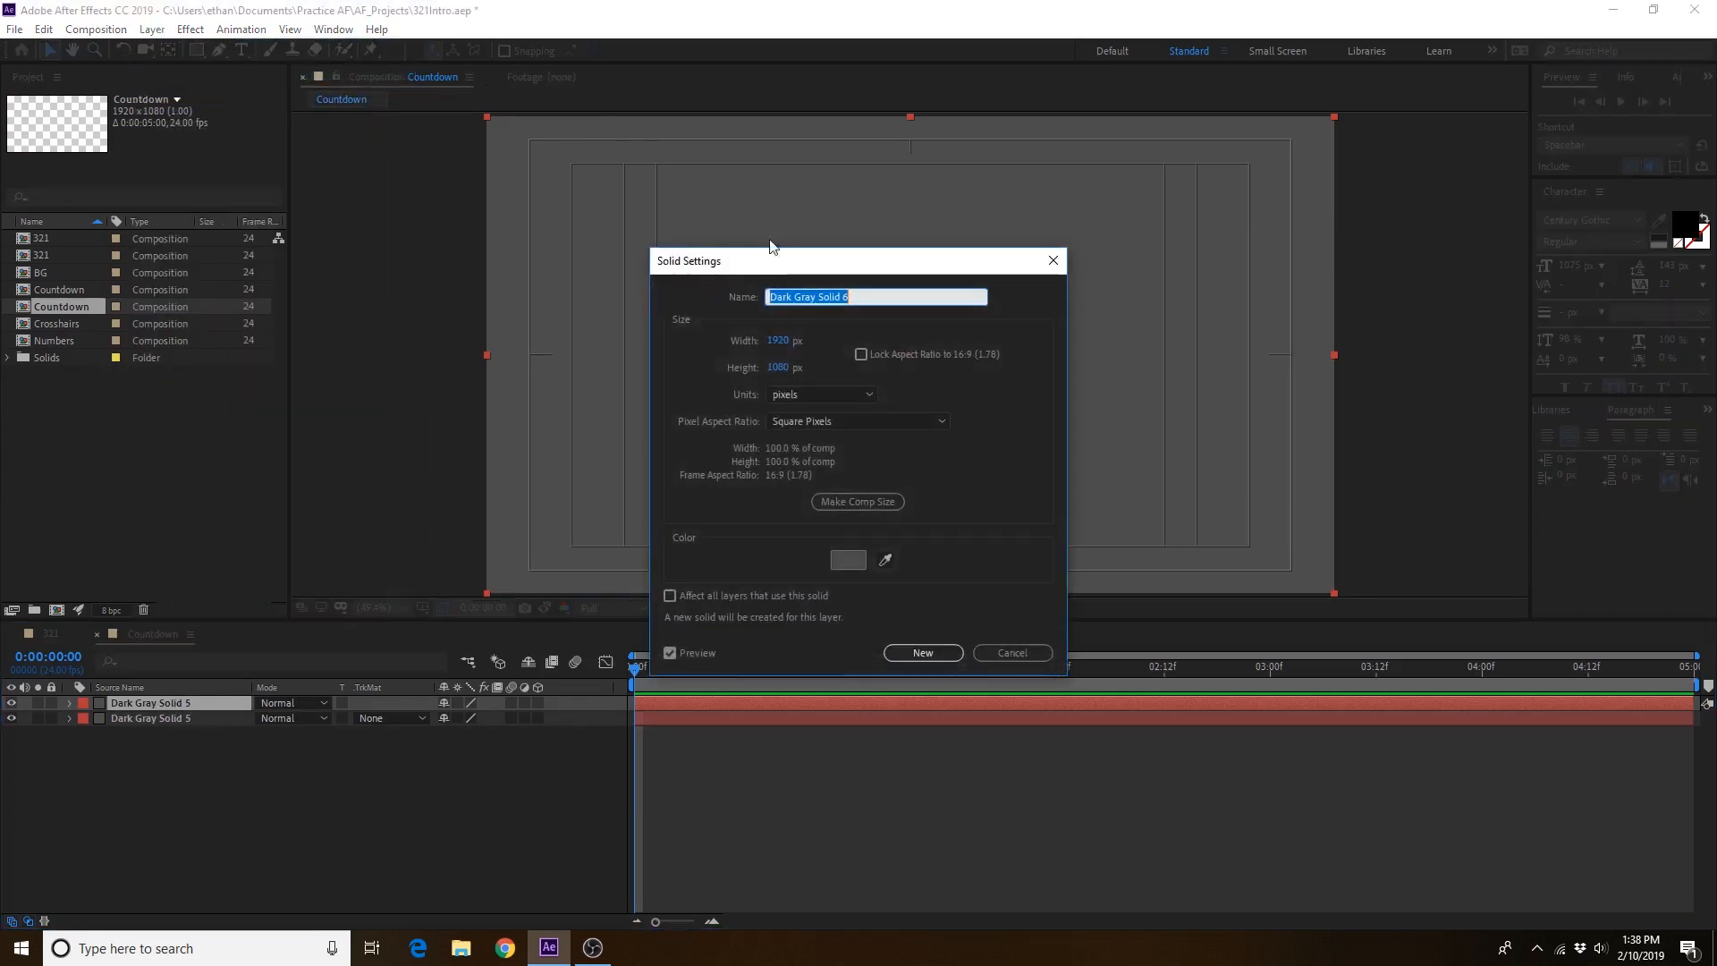
click(844, 560)
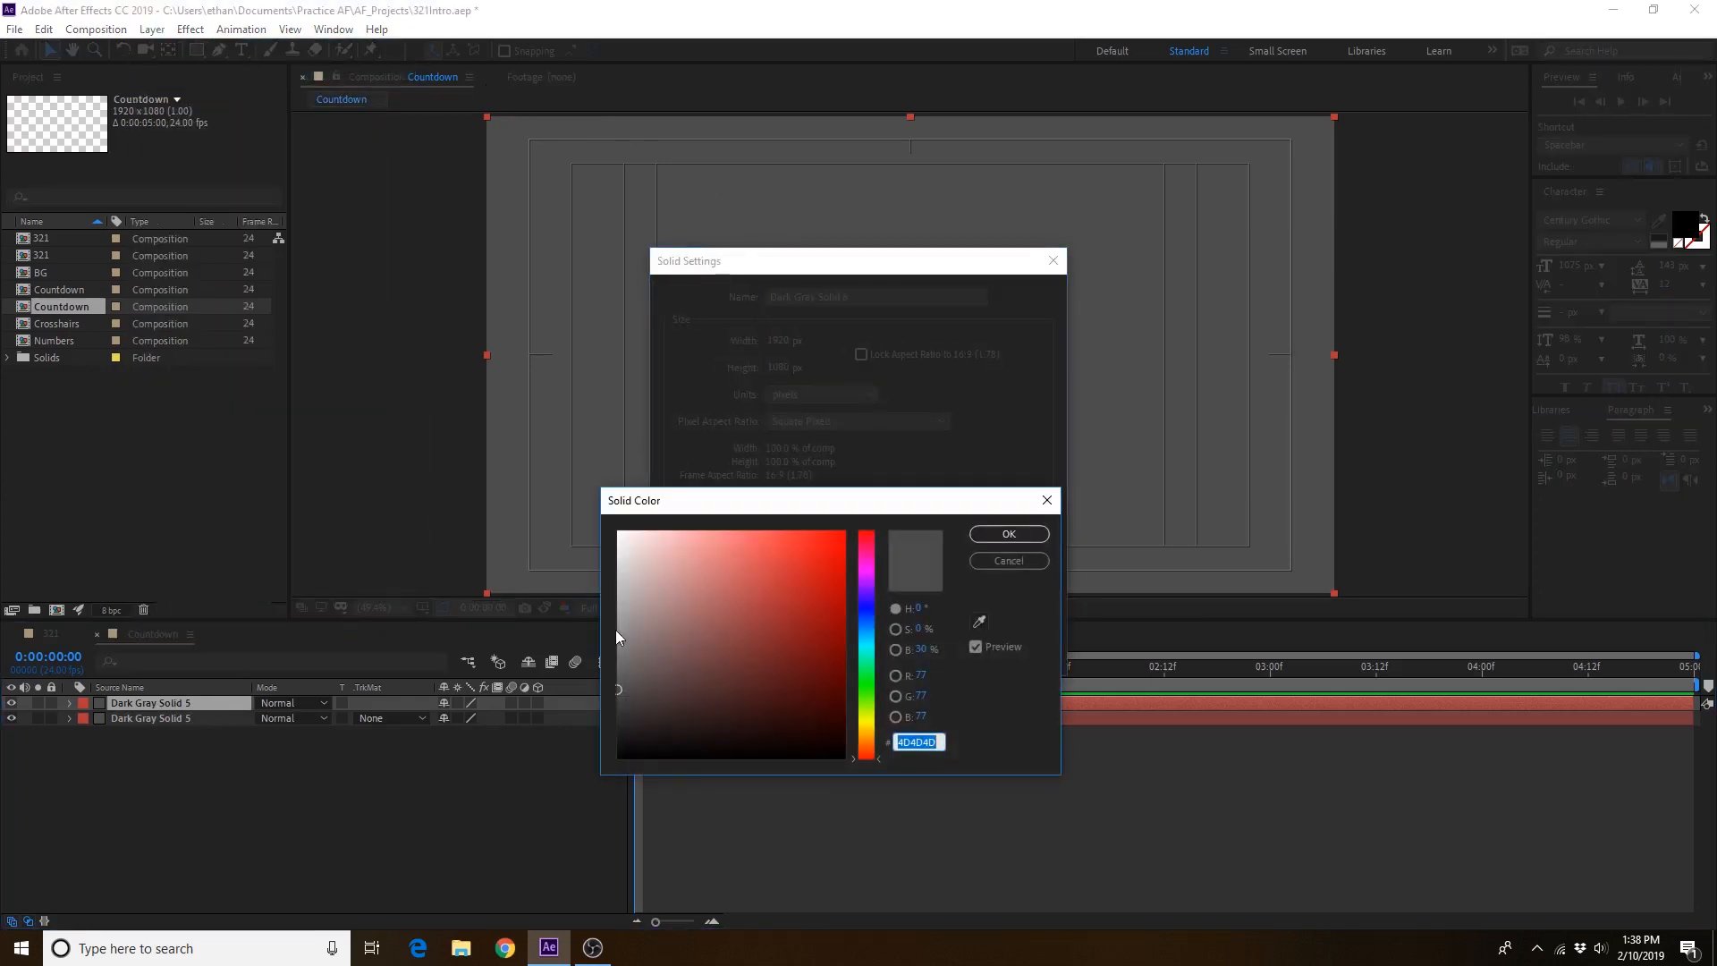
click(615, 631)
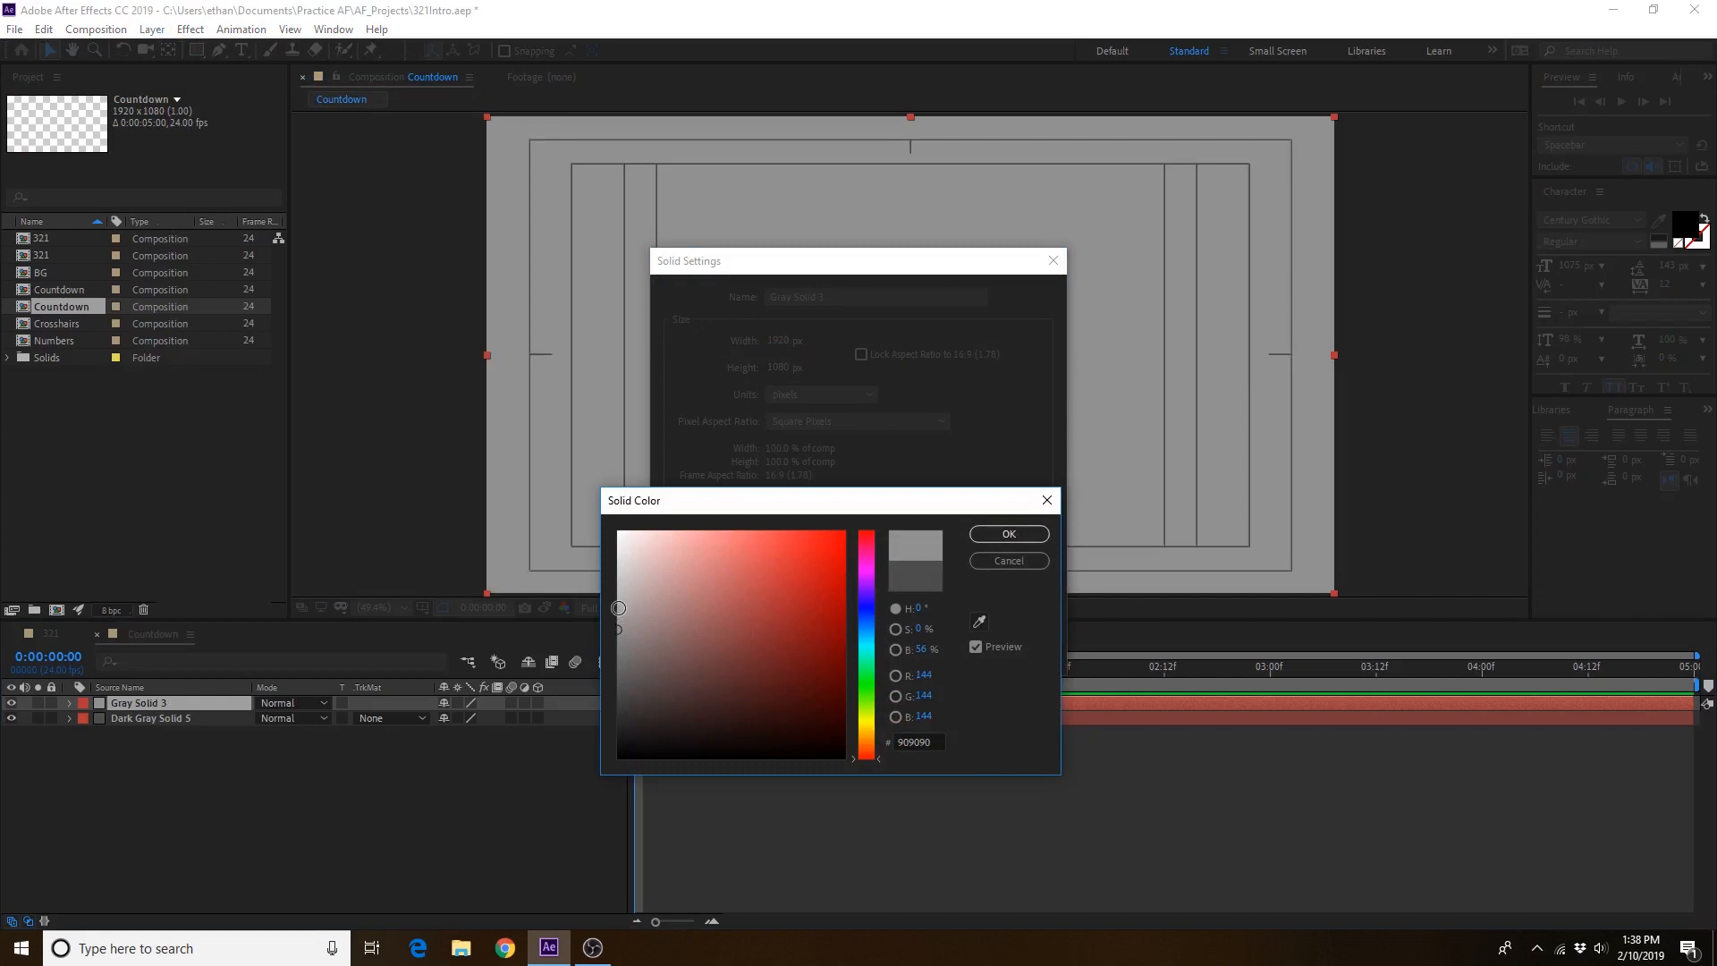
drag(618, 613, 597, 582)
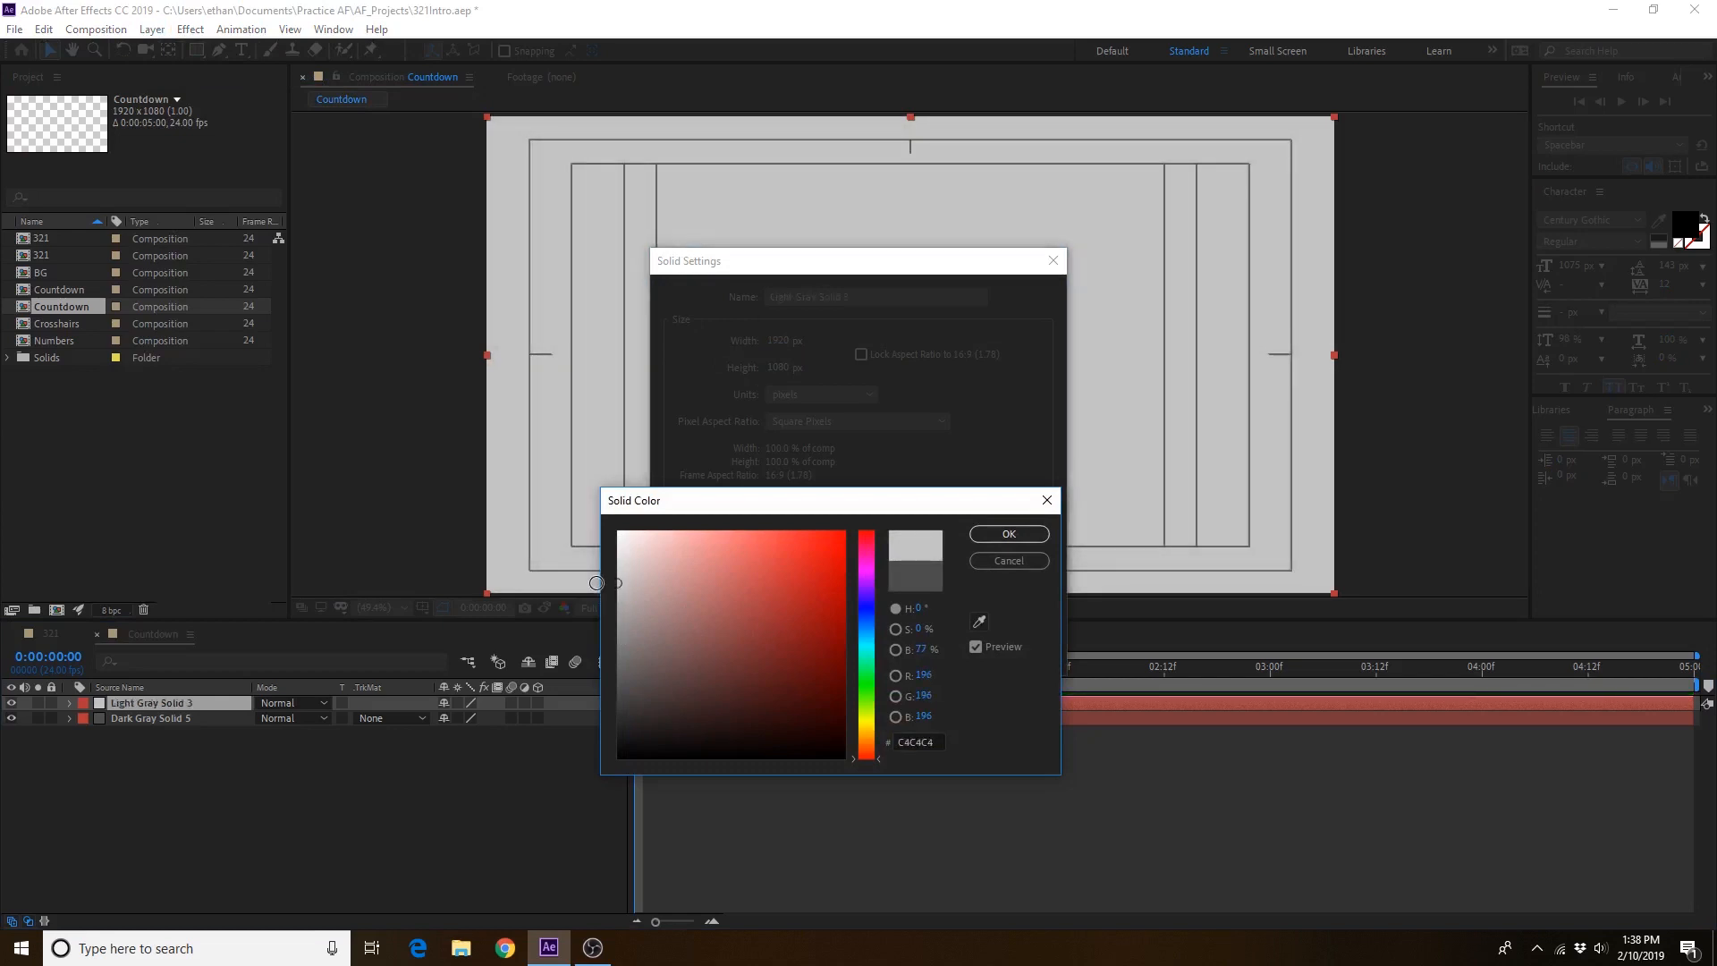
click(1009, 535)
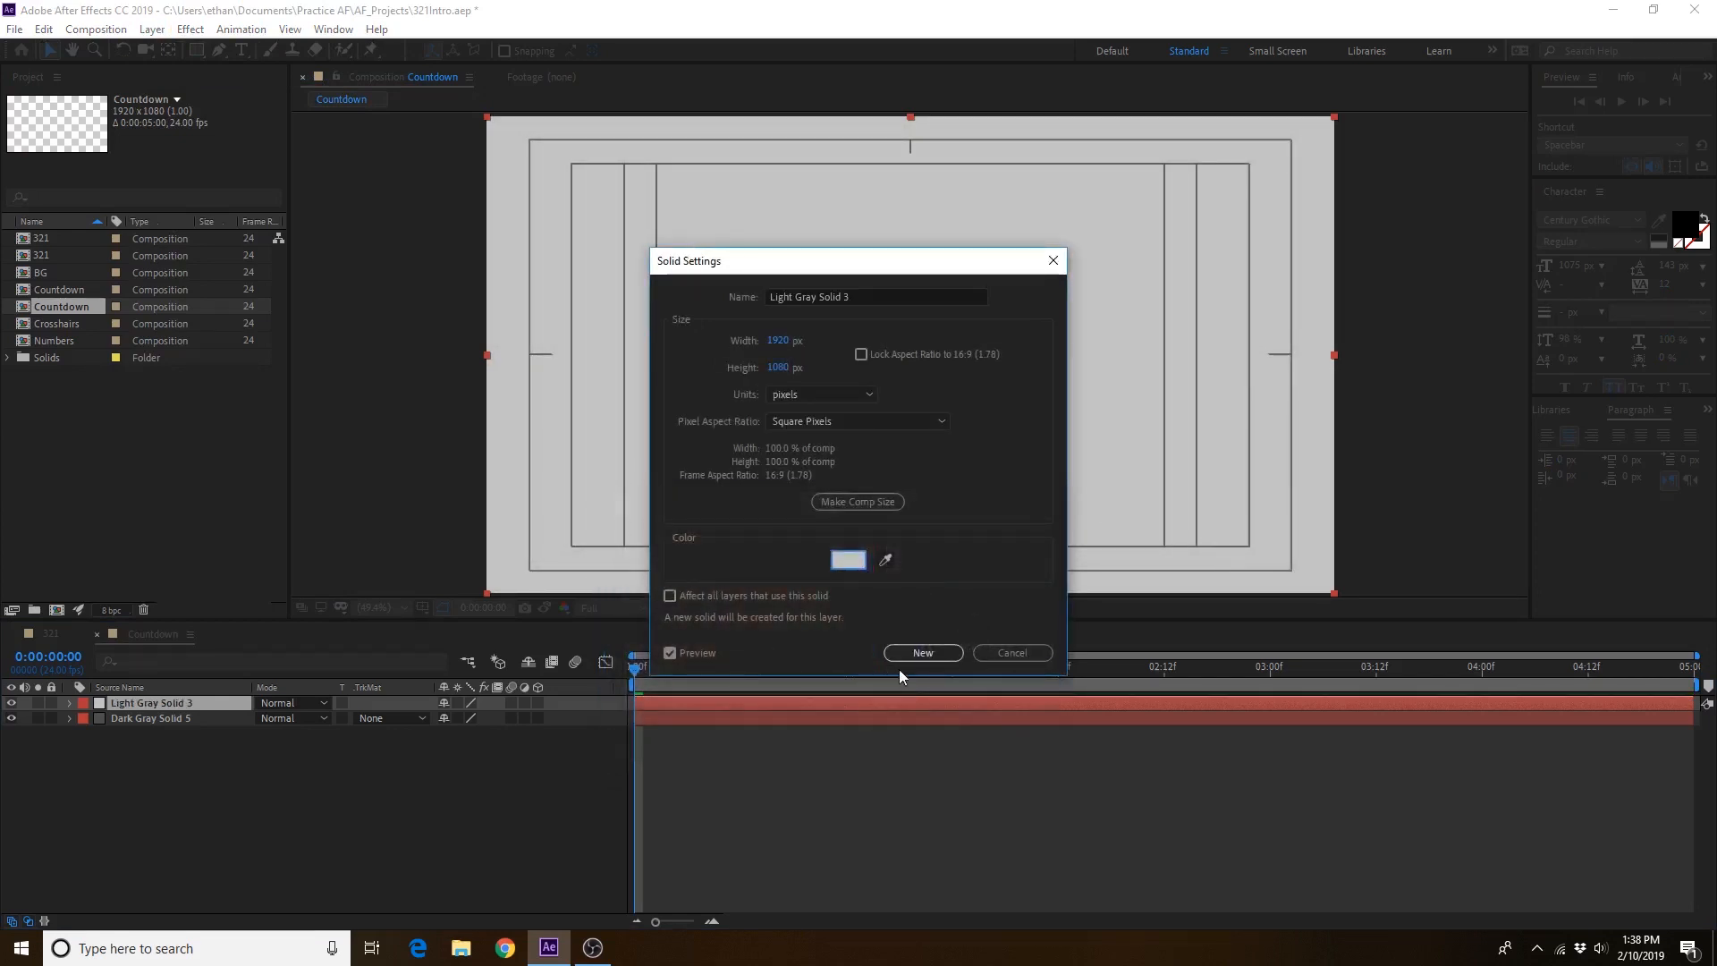
click(919, 653)
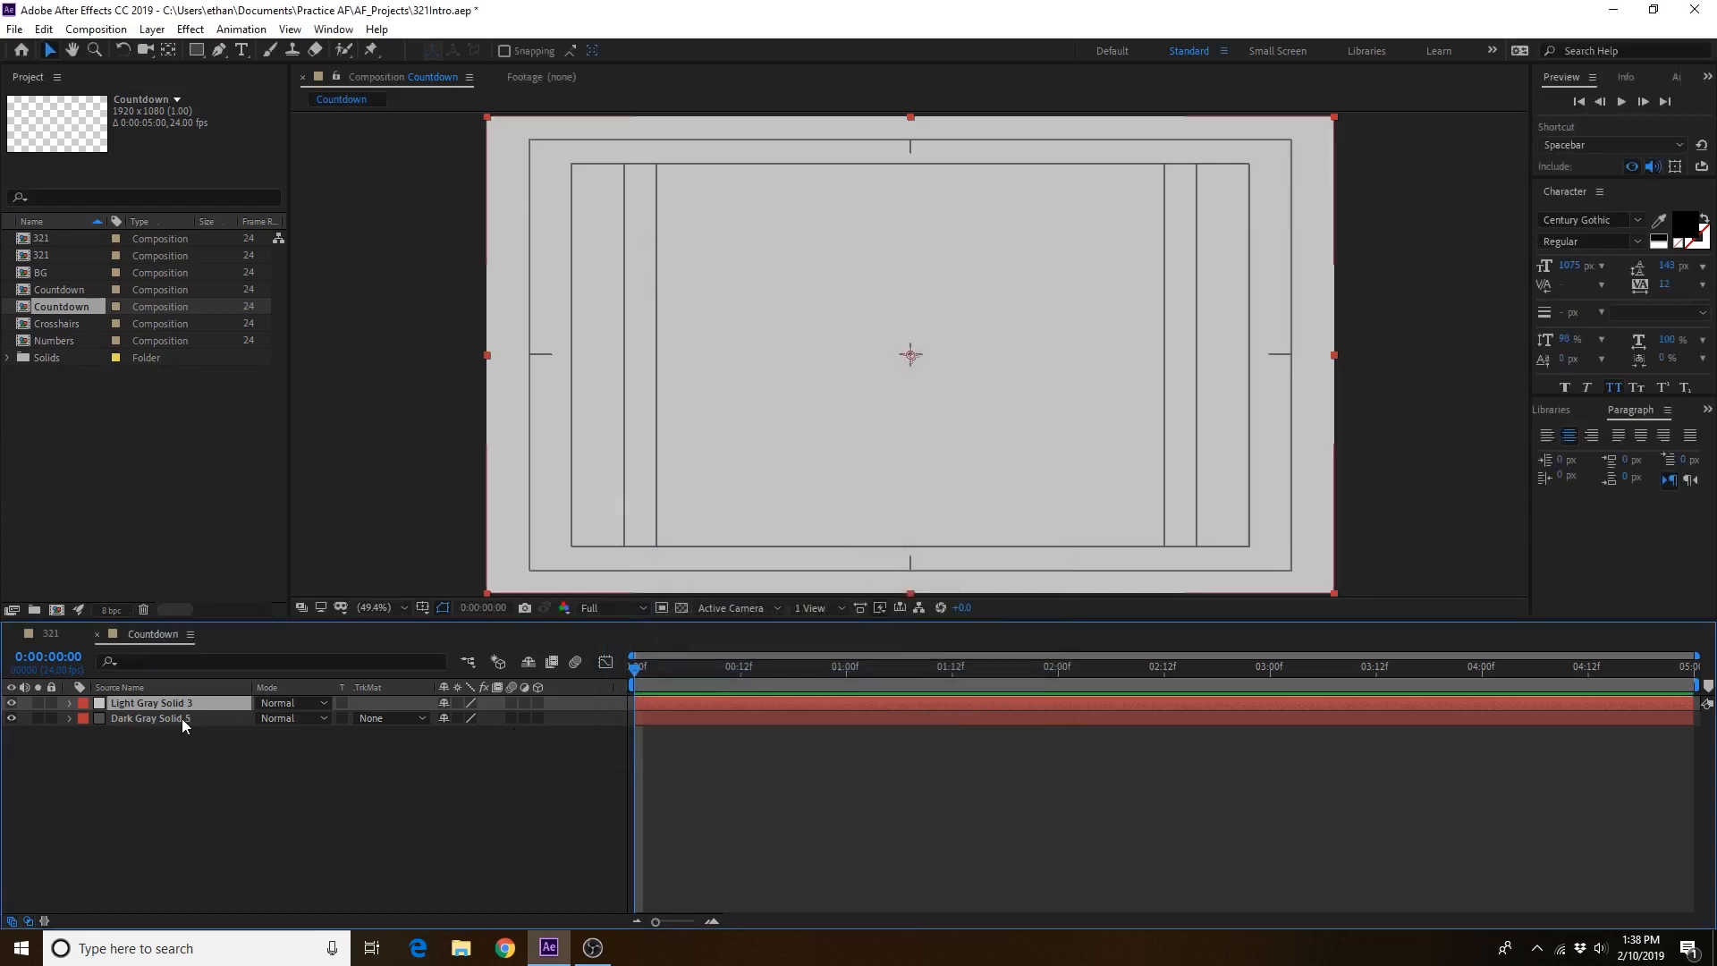
Step: Duplicate the dark and light gray solids in turn, moving each copy uppermost, to build five alternating layers with dark gray first and last
click(183, 718)
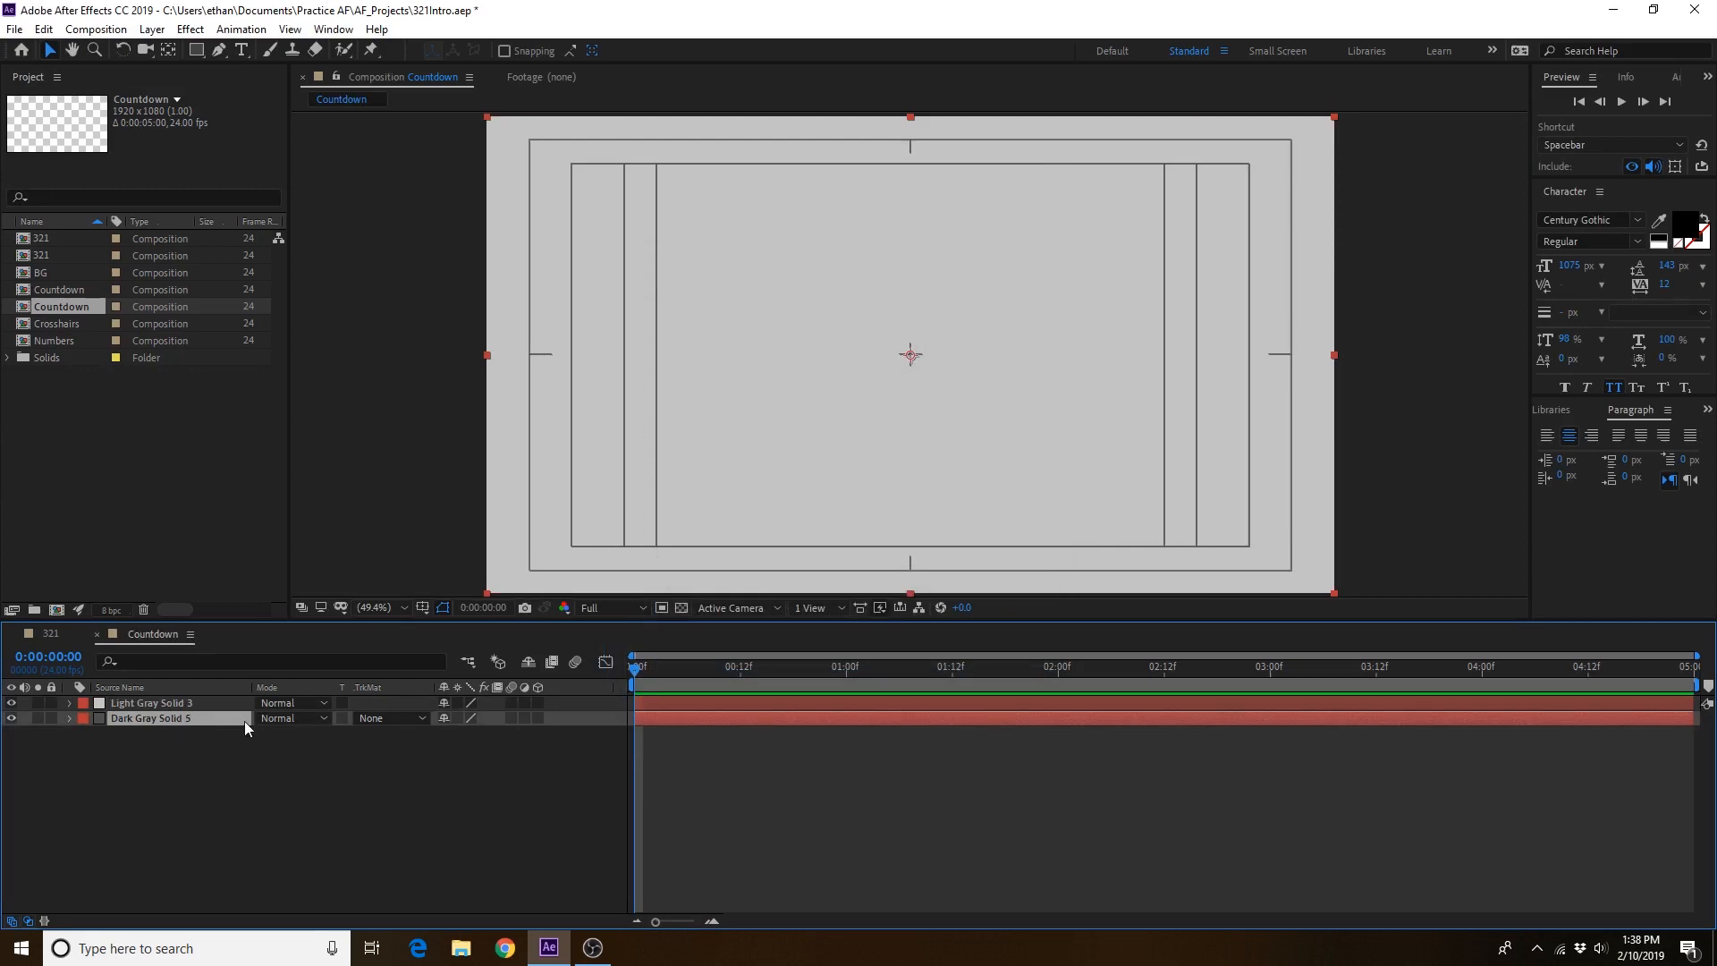
key(ctrl+d)
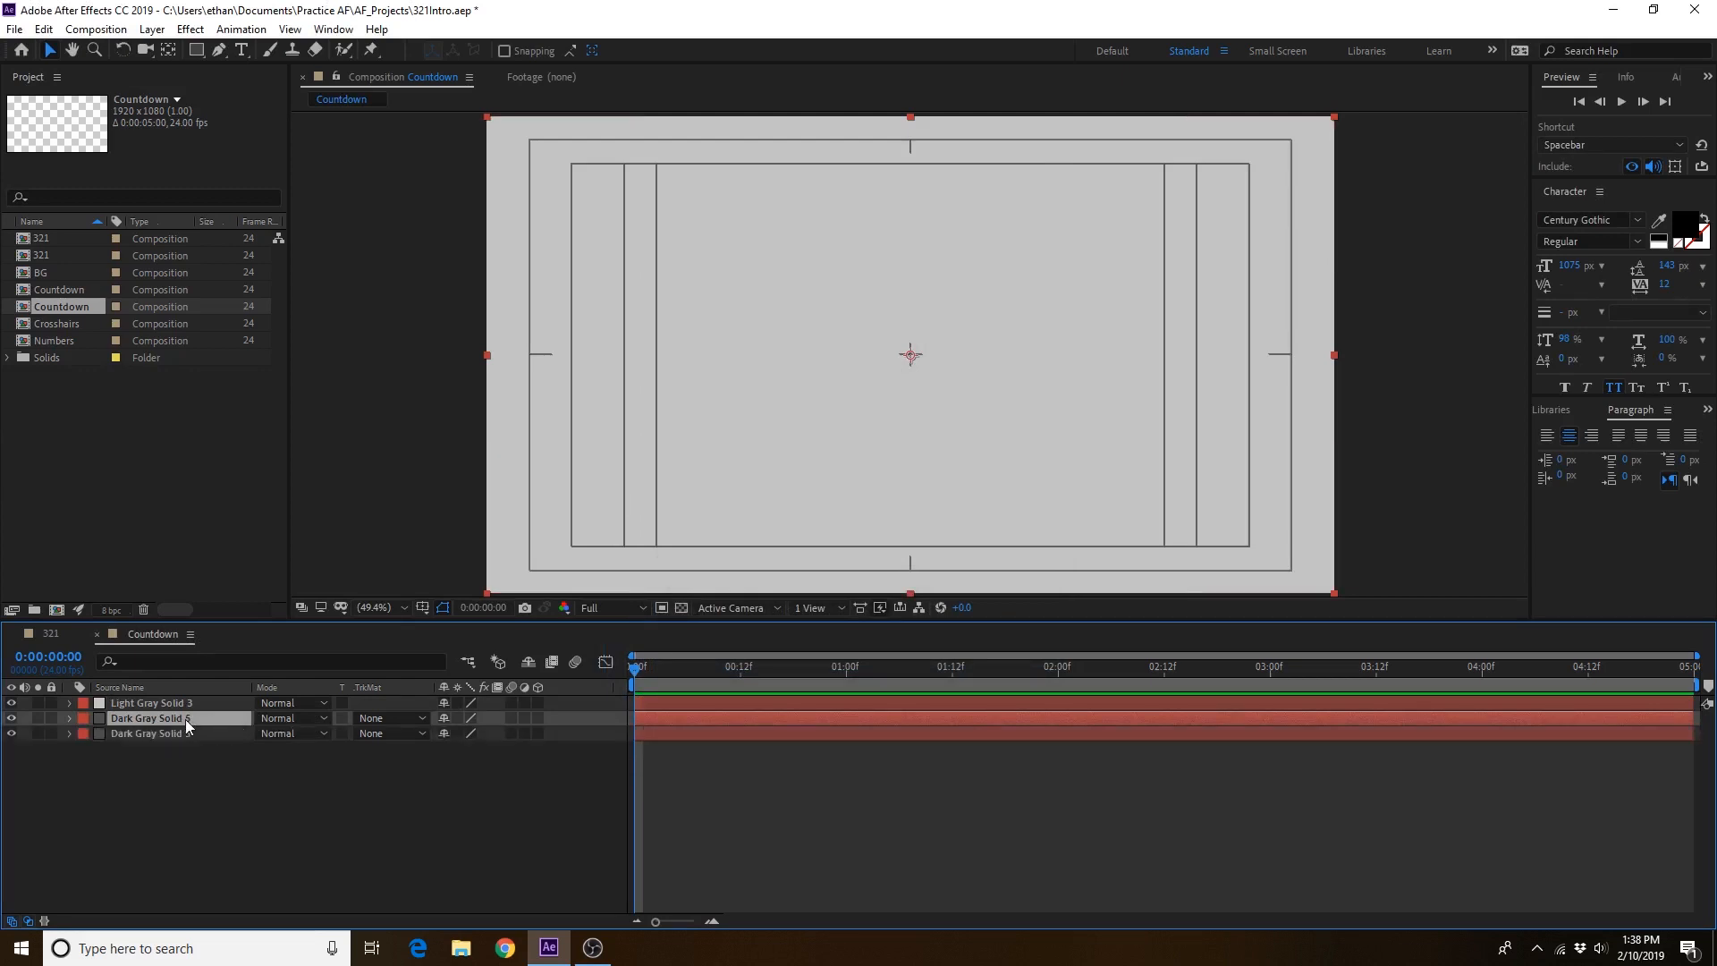
drag(185, 715, 187, 703)
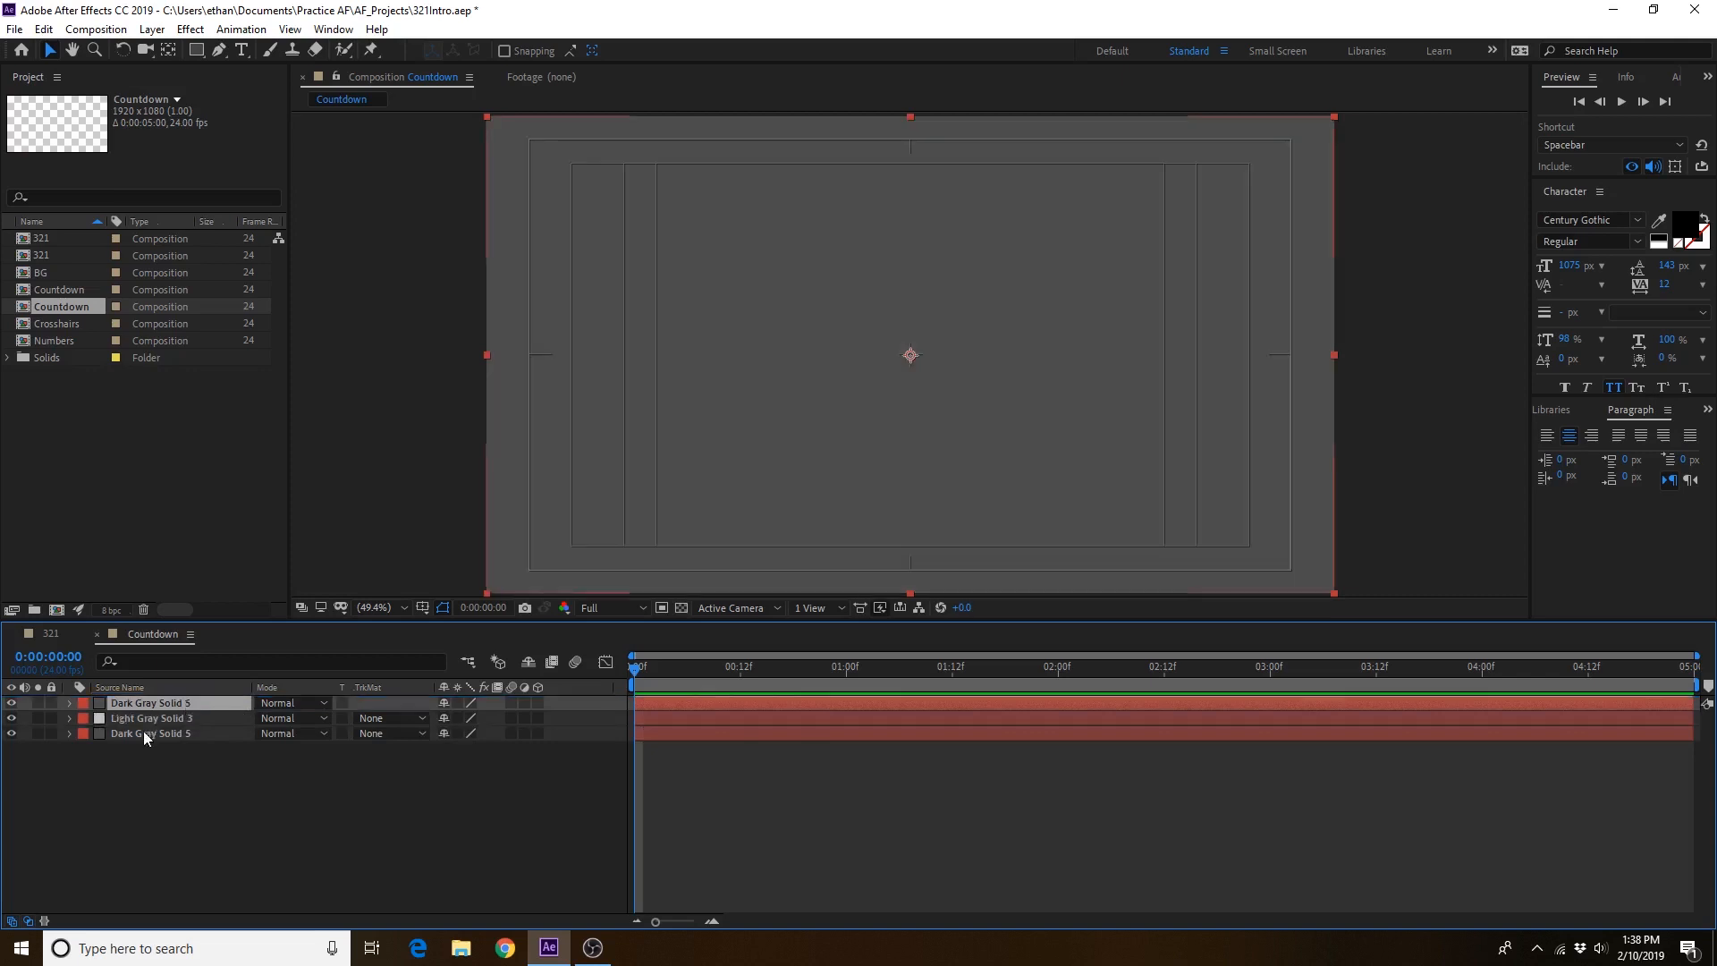
click(157, 717)
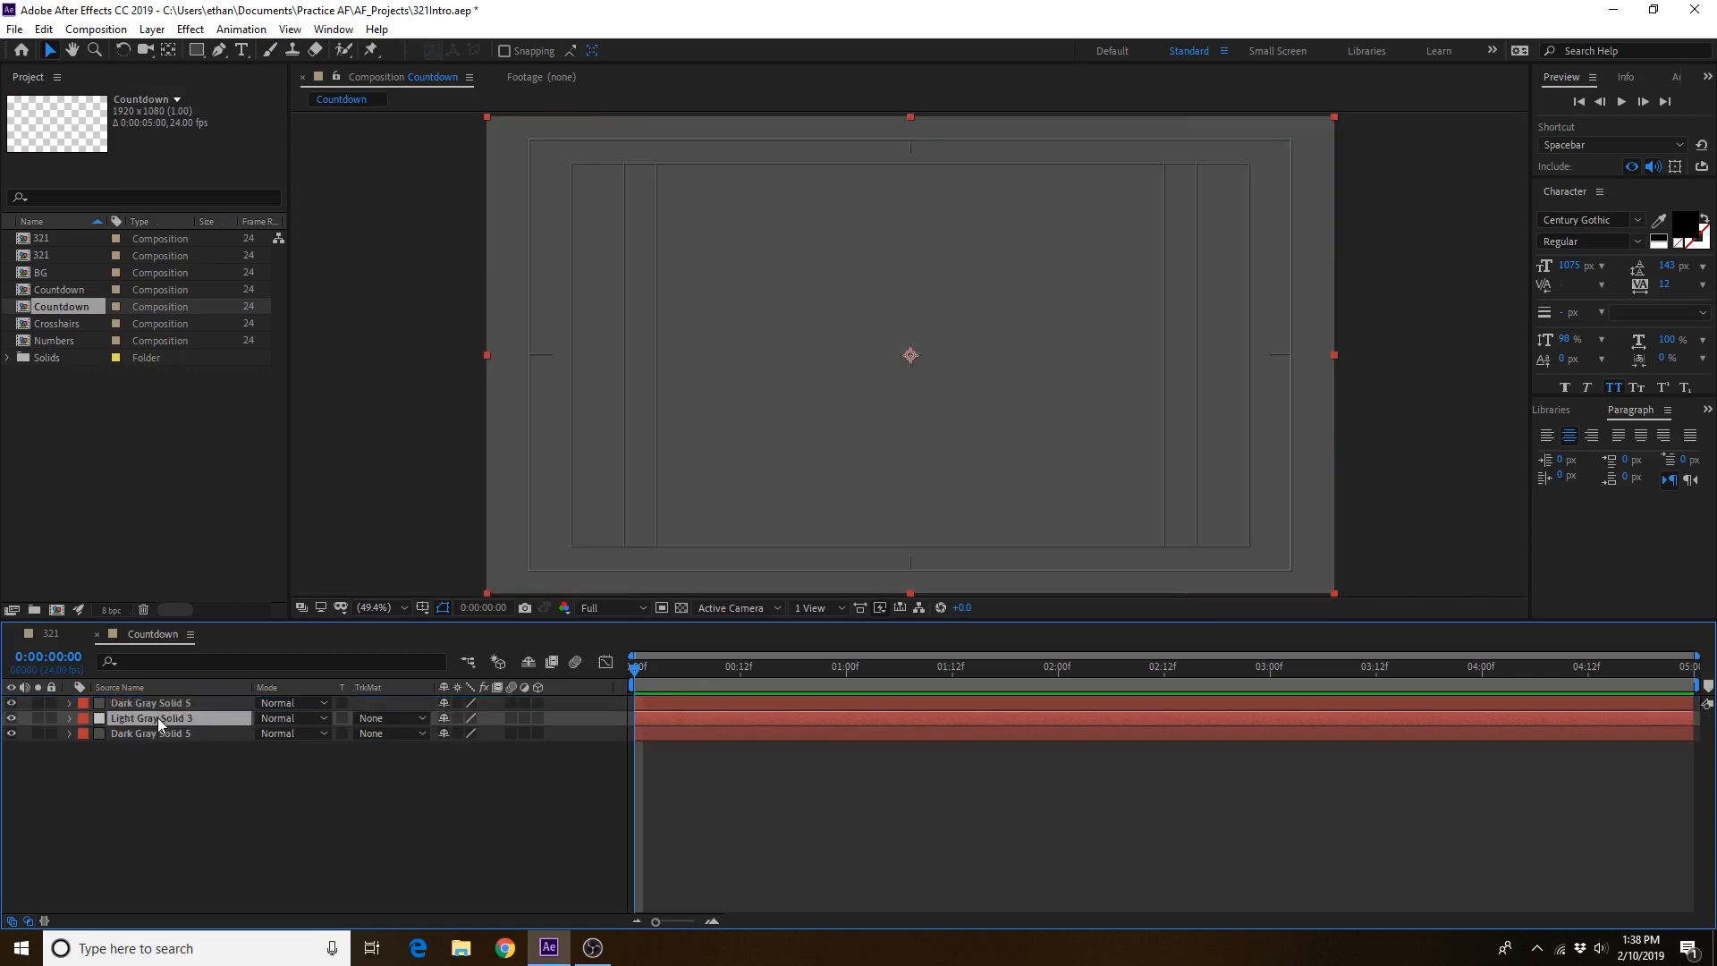
key(ctrl+d)
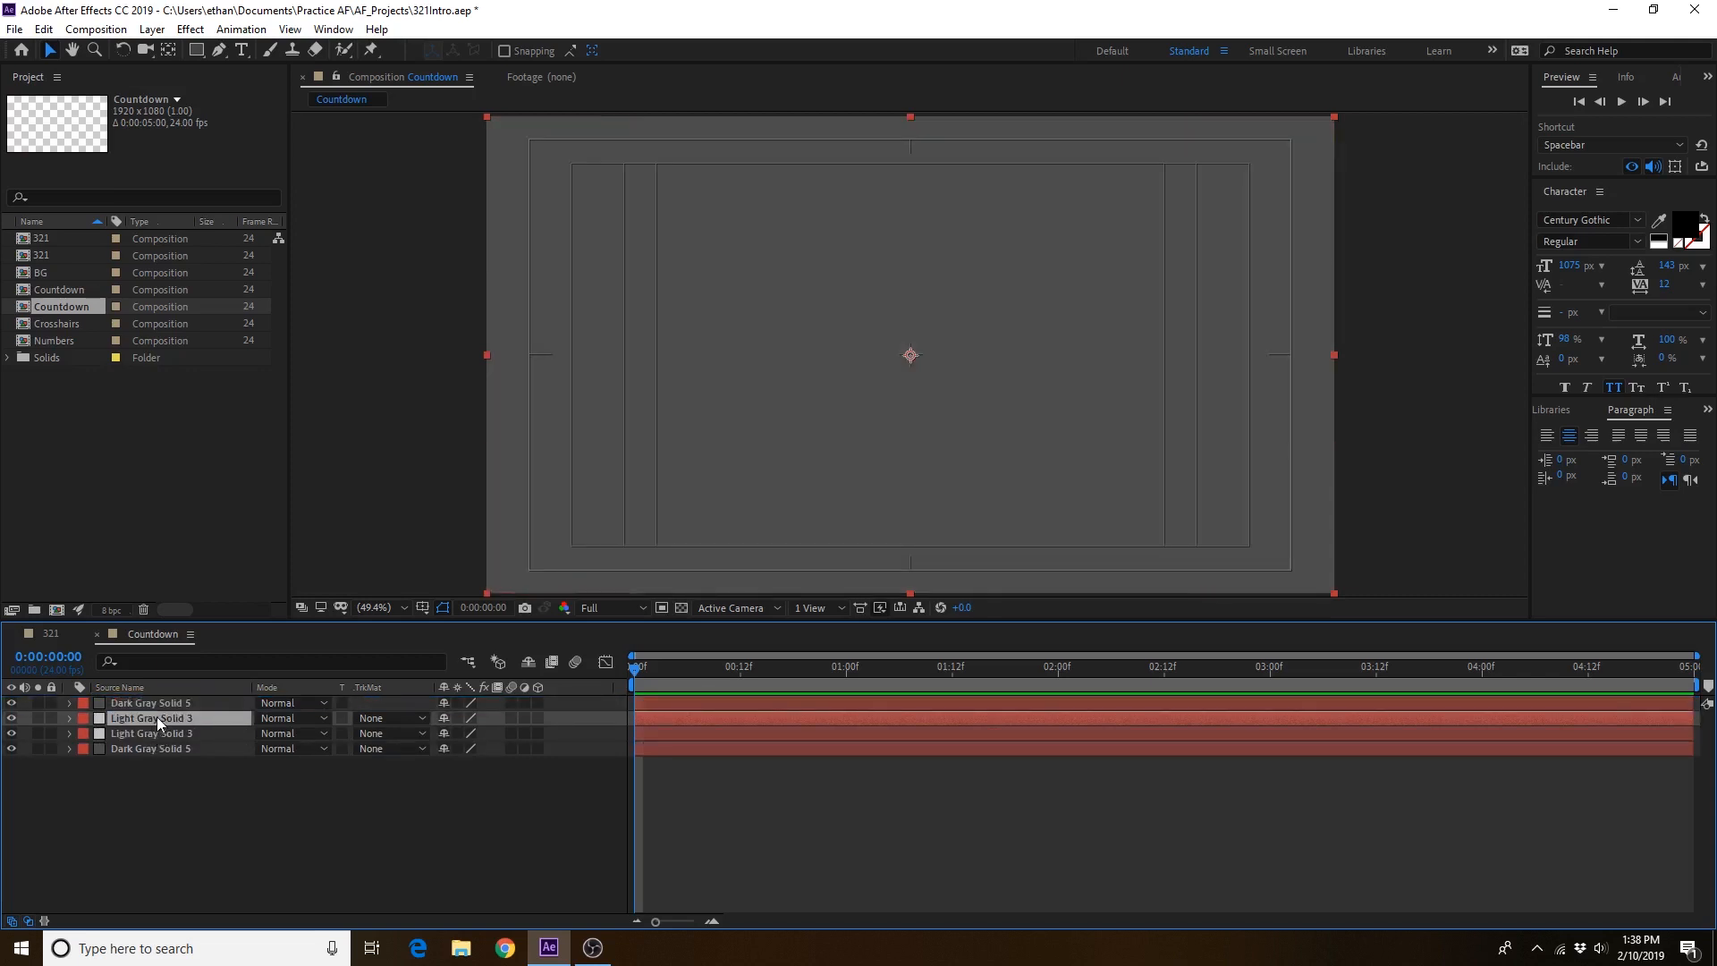
drag(158, 716, 159, 695)
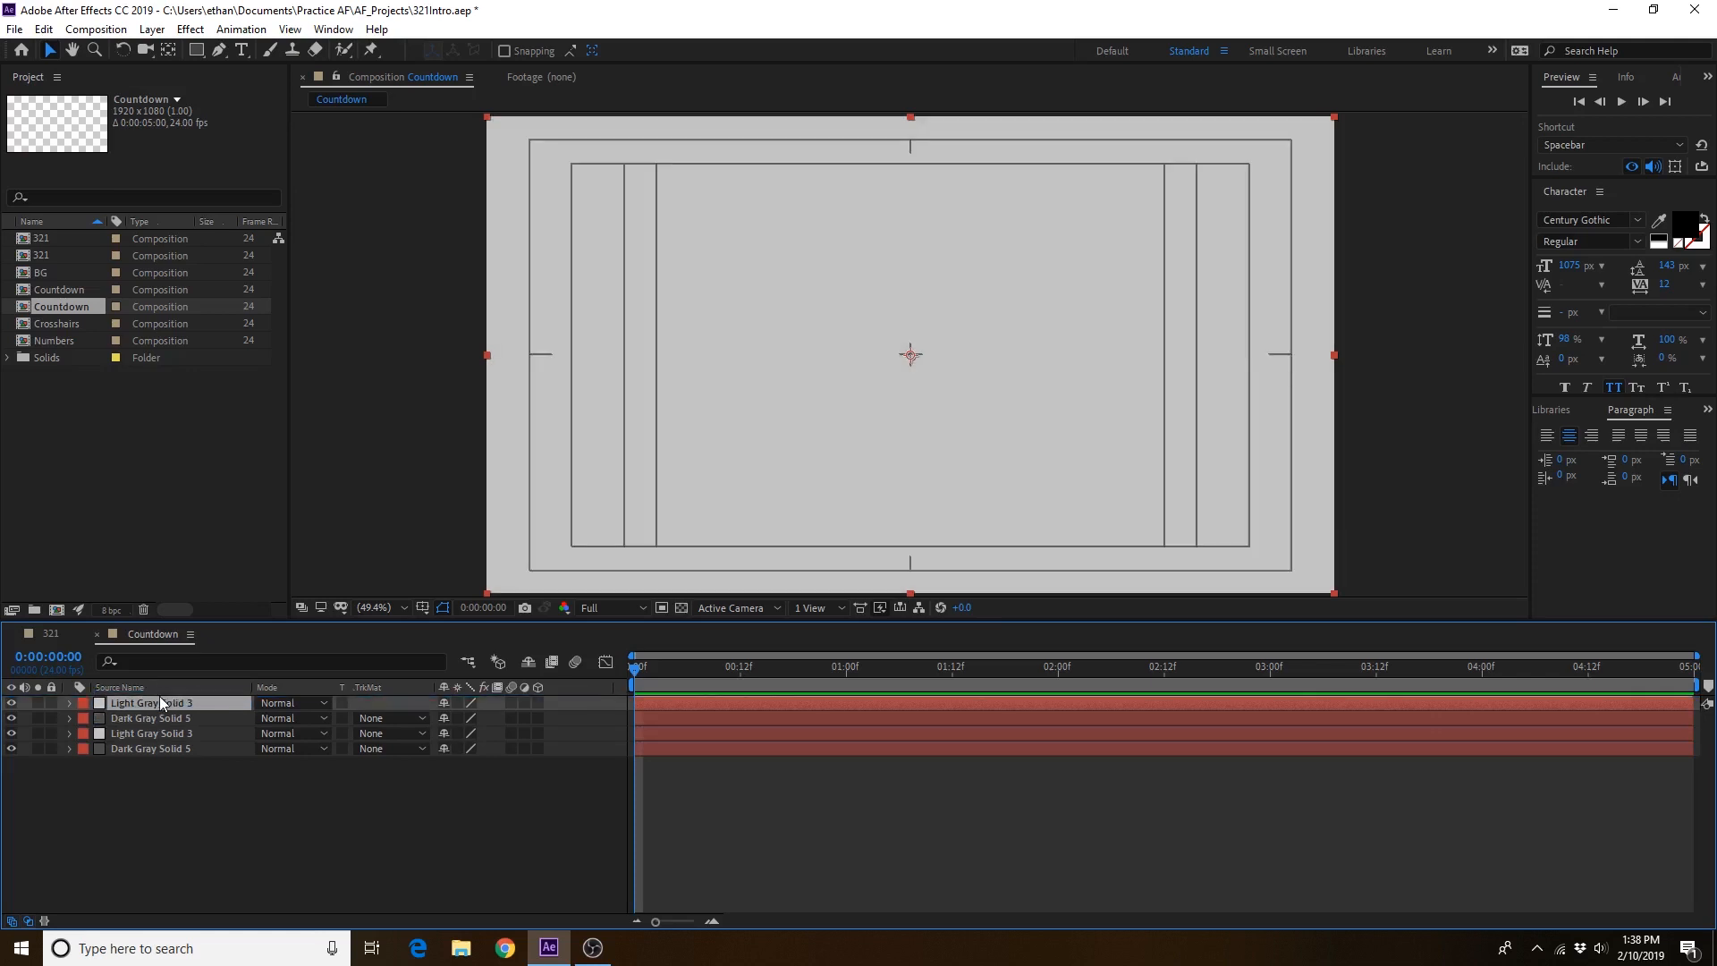
click(152, 718)
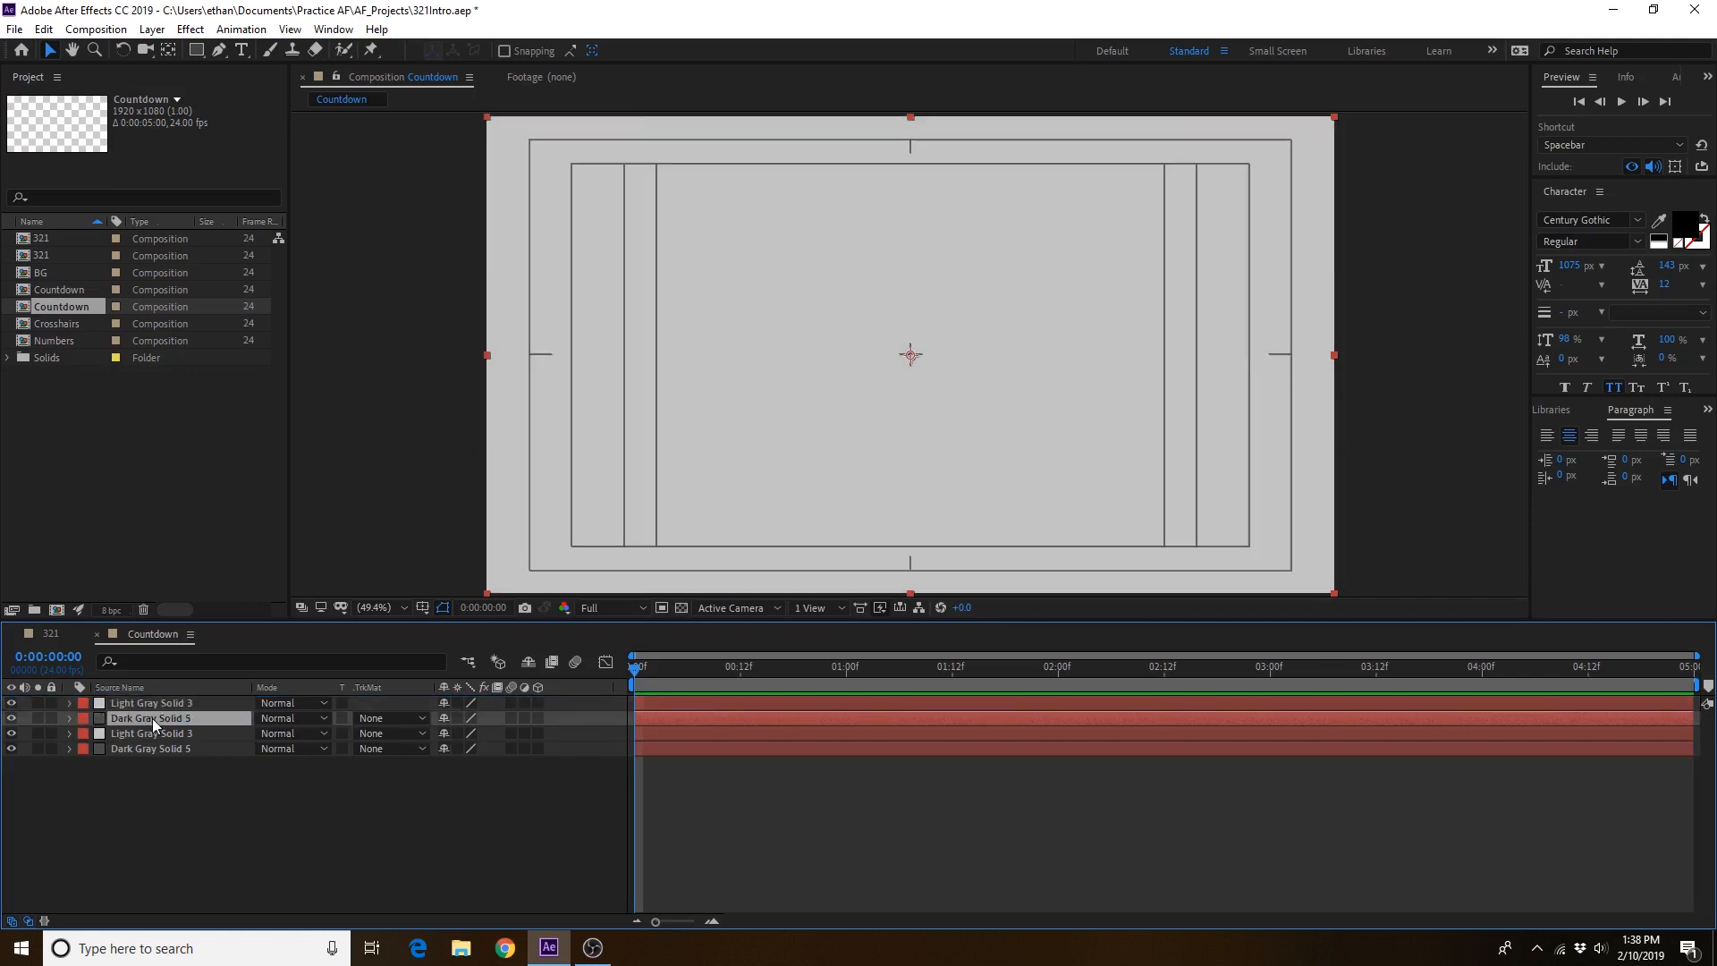
key(ctrl+d)
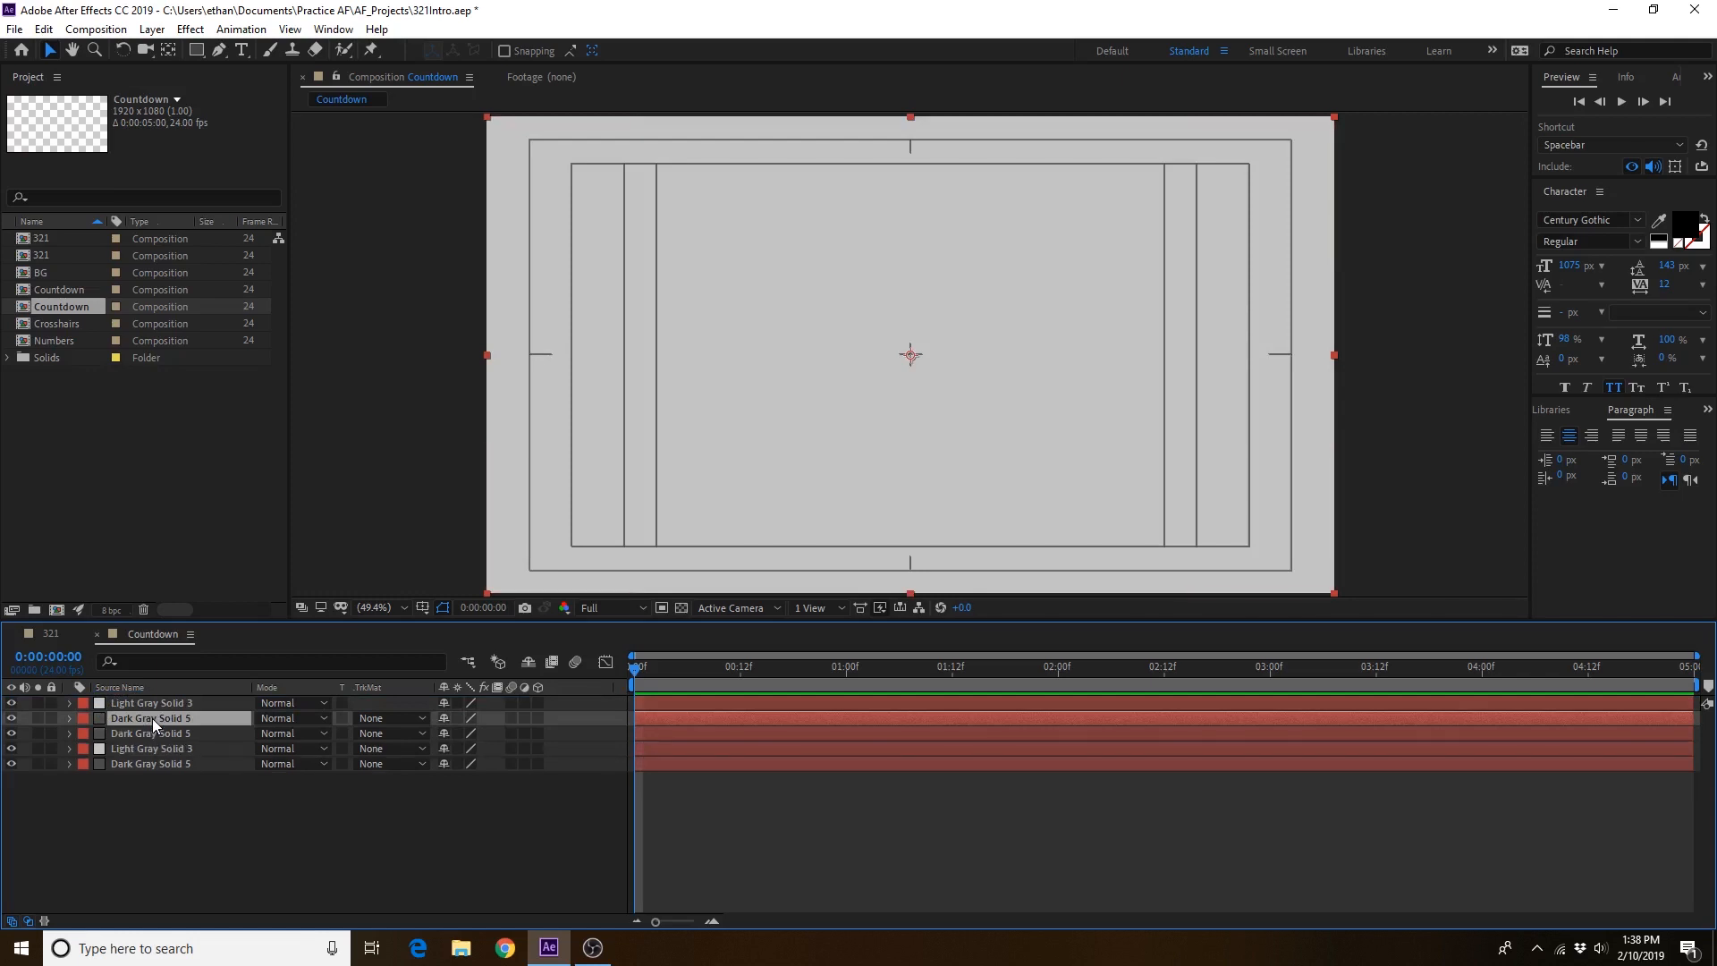
drag(152, 717, 161, 699)
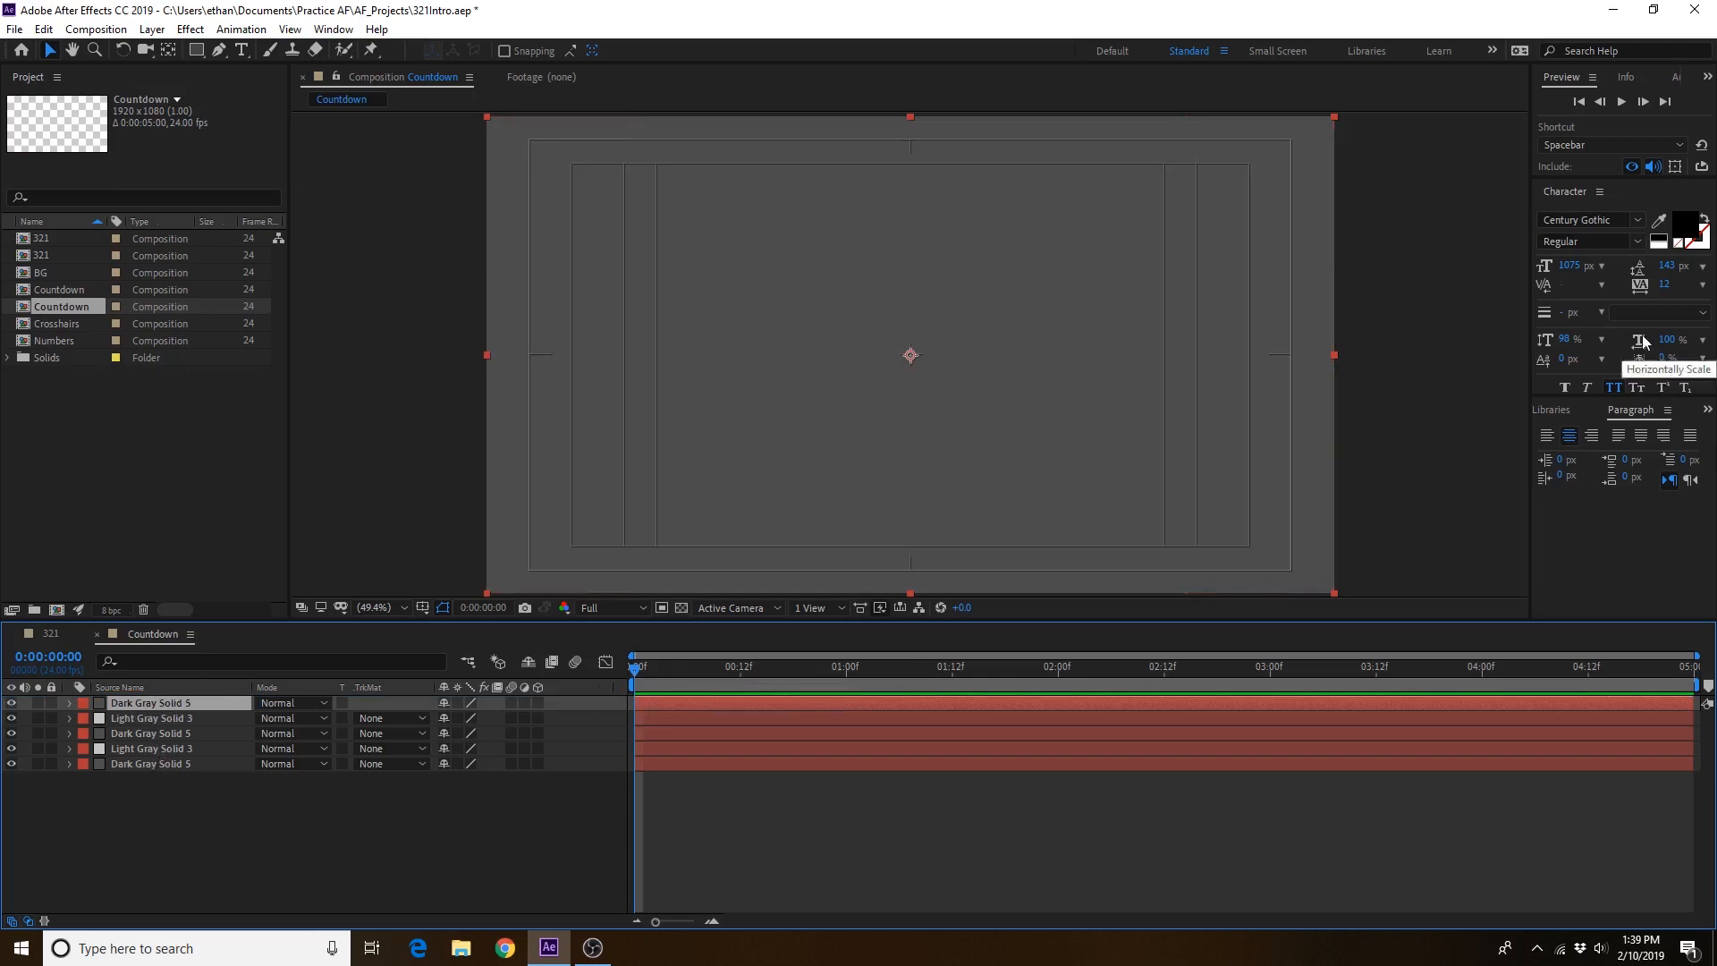
Step: Find the Radial Wipe transition among the effects and apply it to the uppermost dark gray solid
click(1553, 411)
click(1558, 410)
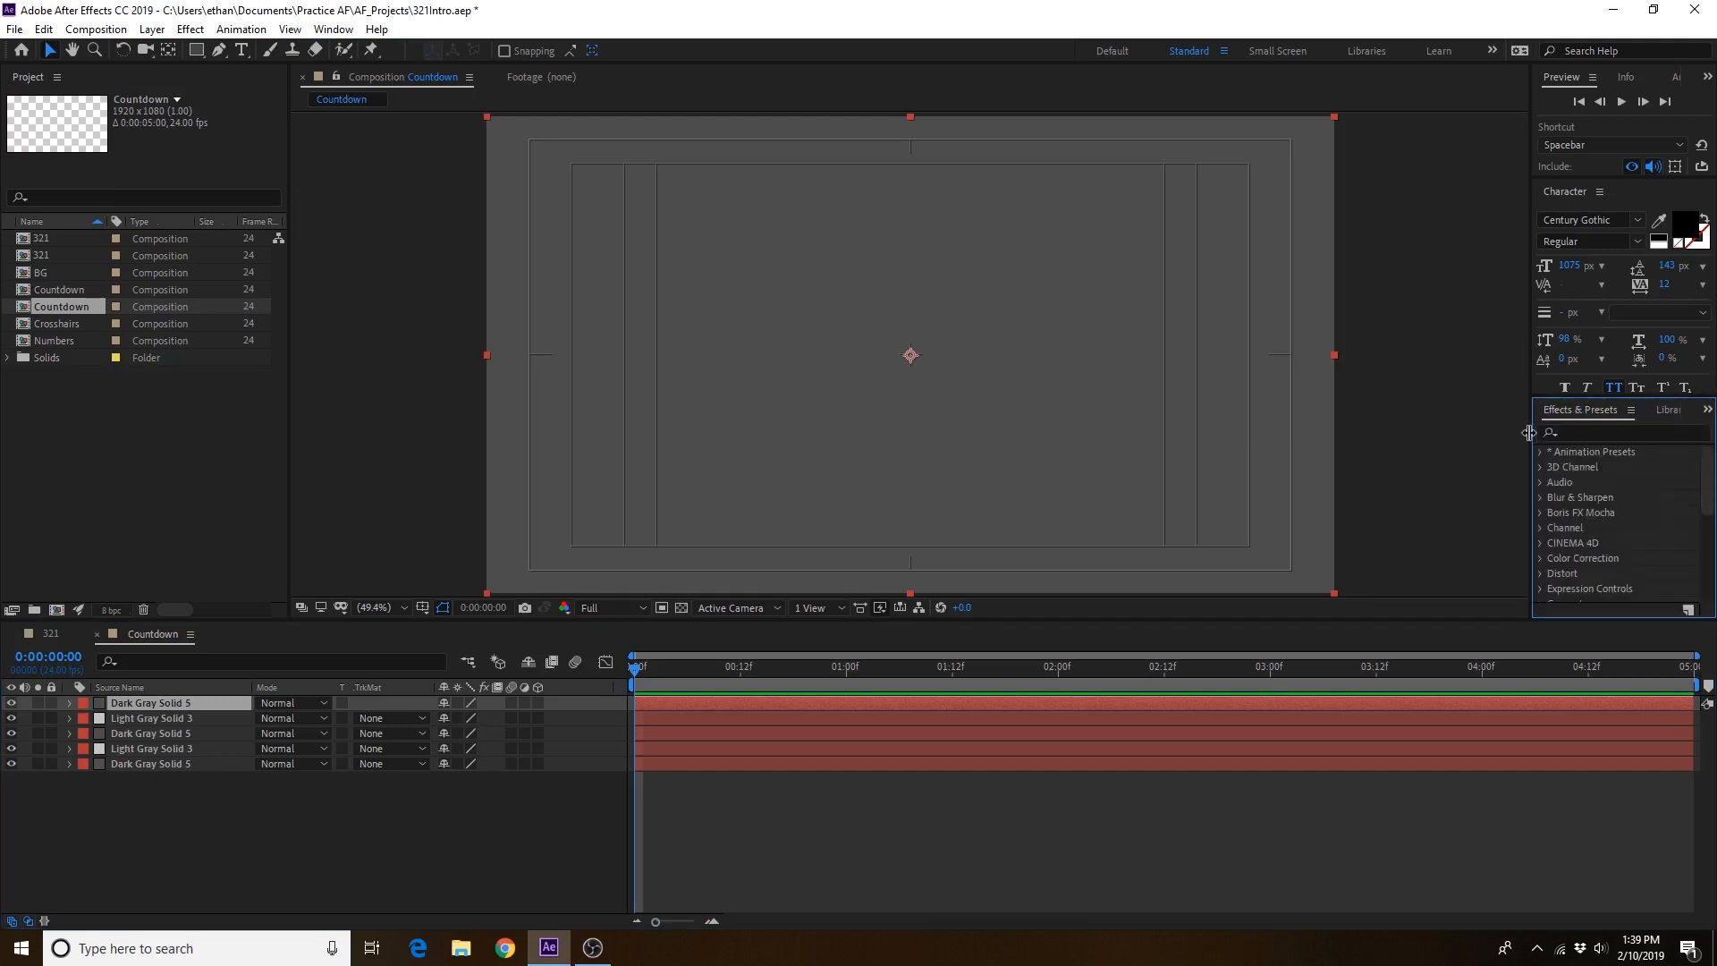
click(1576, 430)
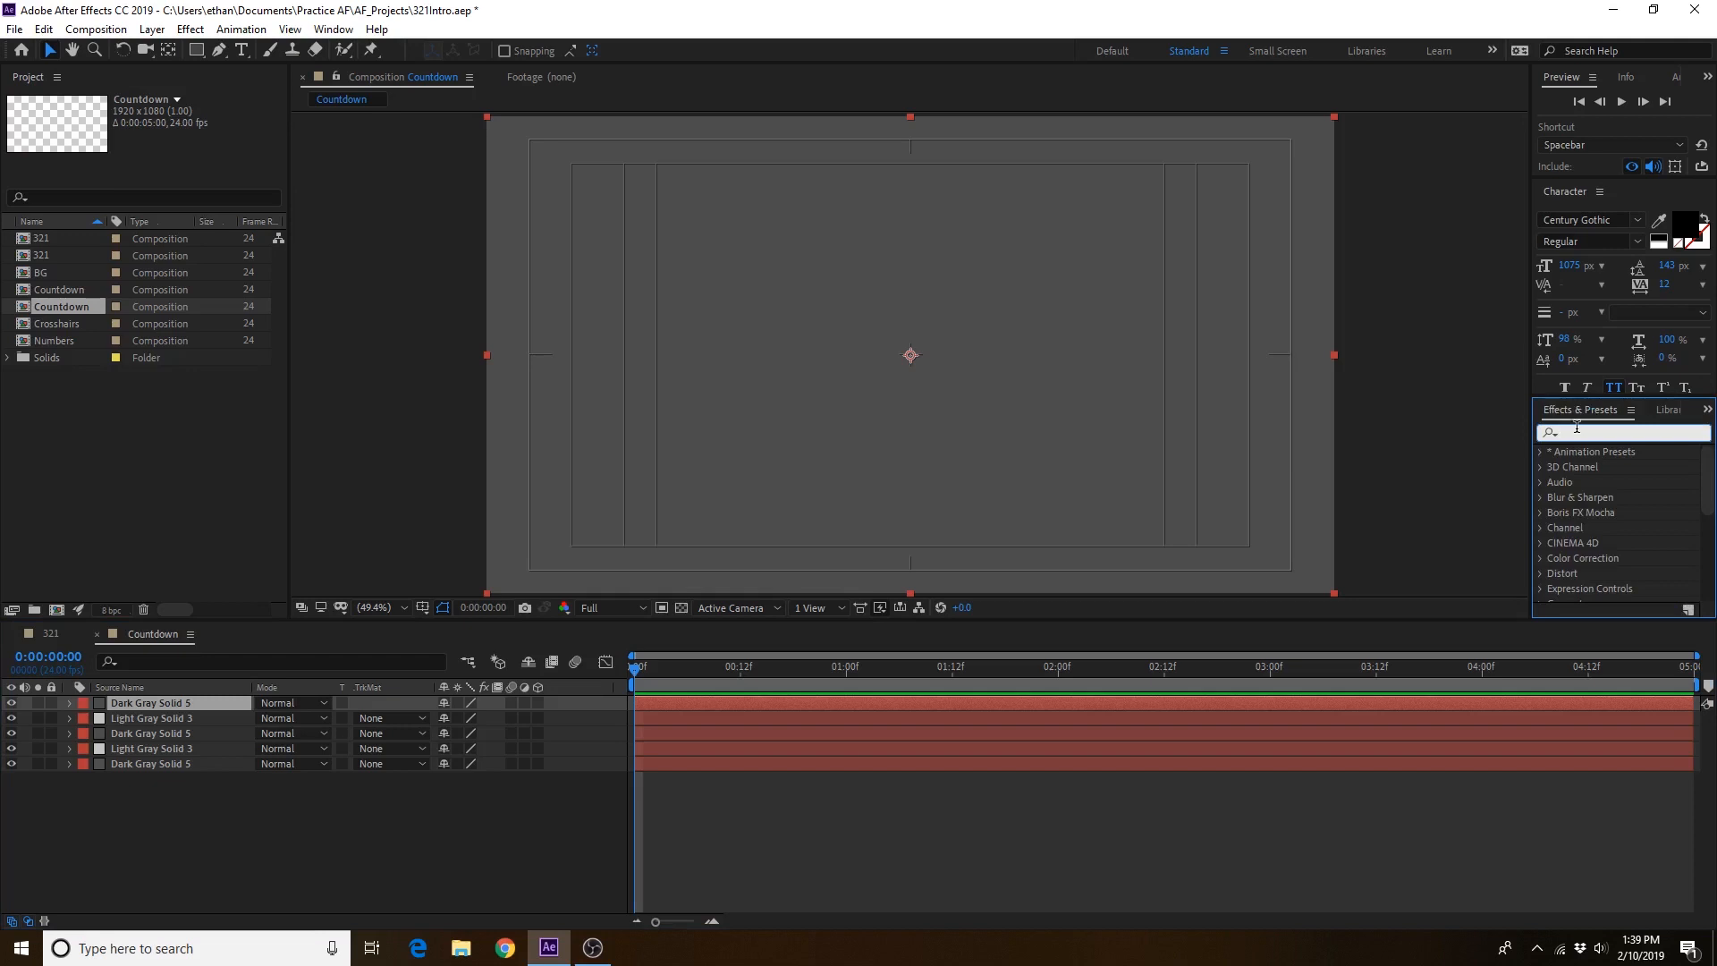
text(raial)
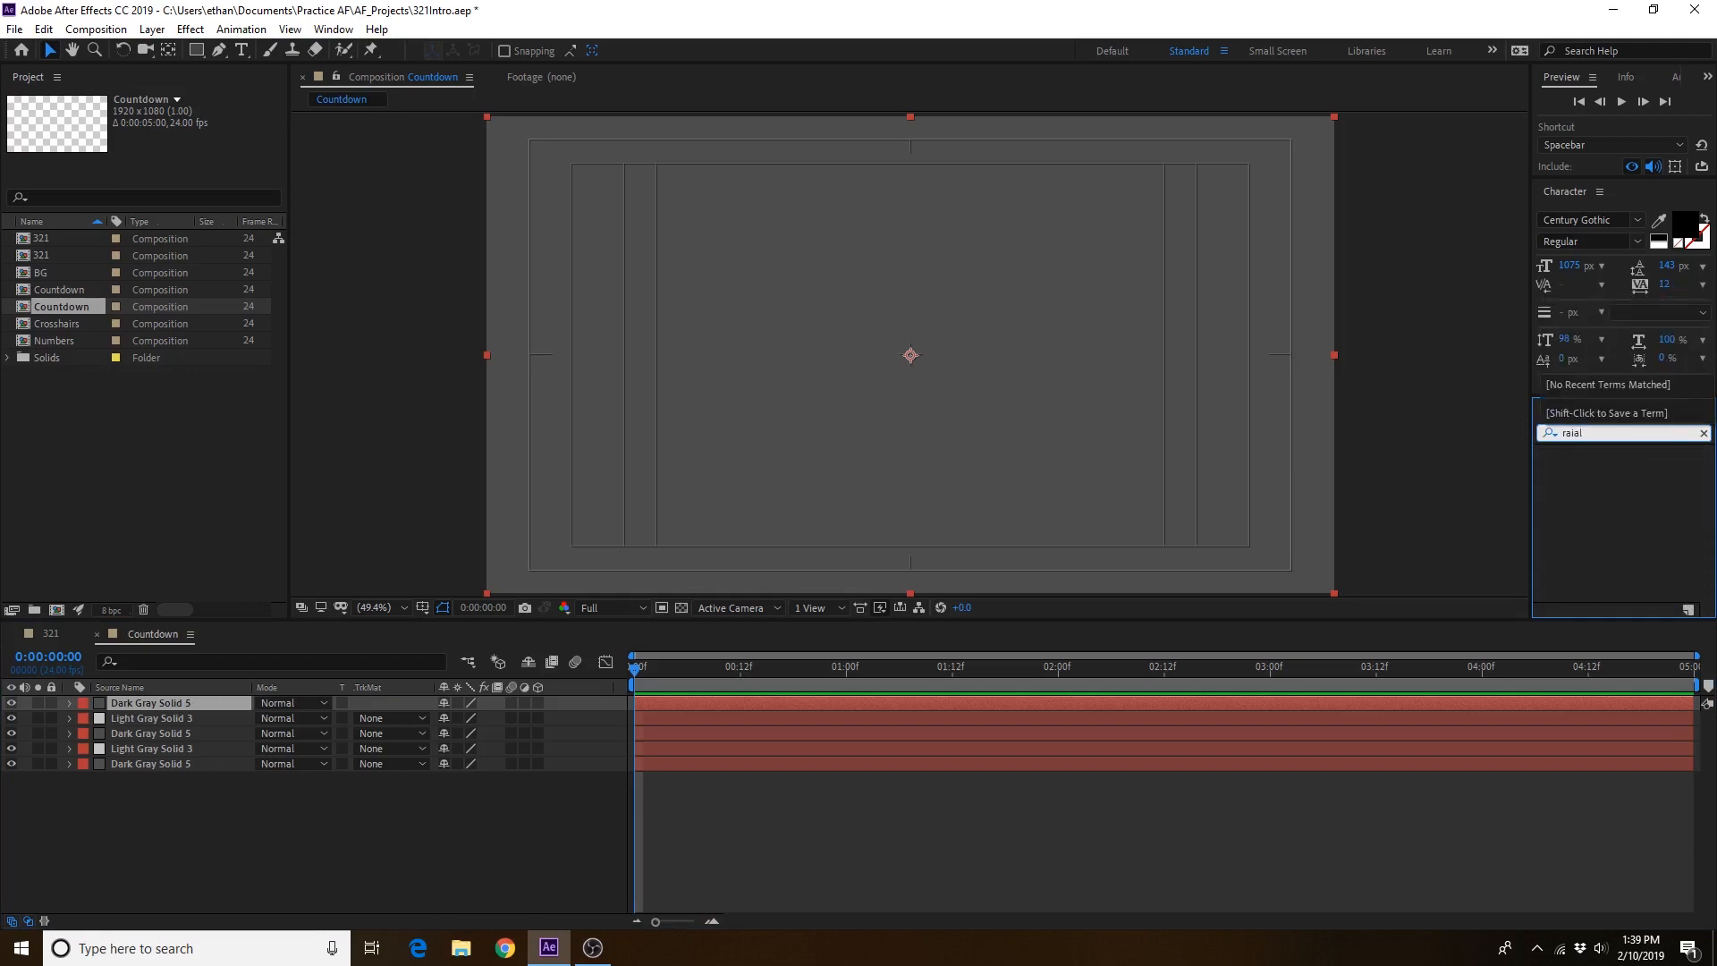
key(BackSpace)
key(BackSpace)
key(BackSpace)
text(dial wip)
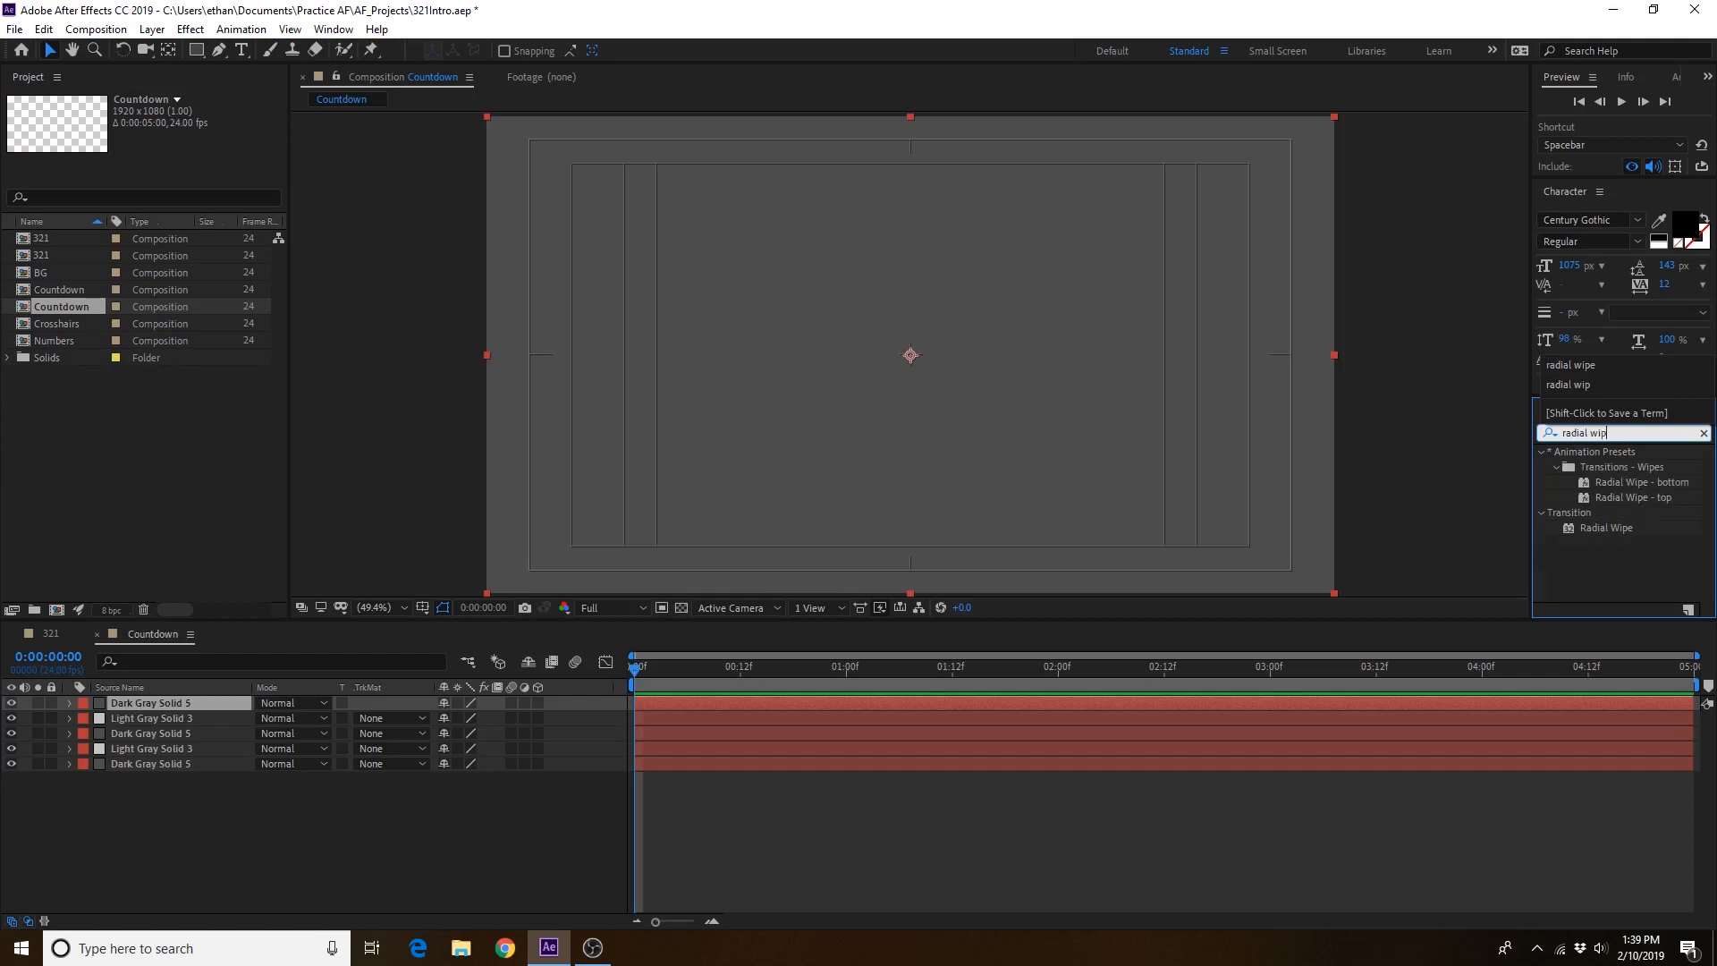
click(1605, 533)
drag(1606, 533, 635, 672)
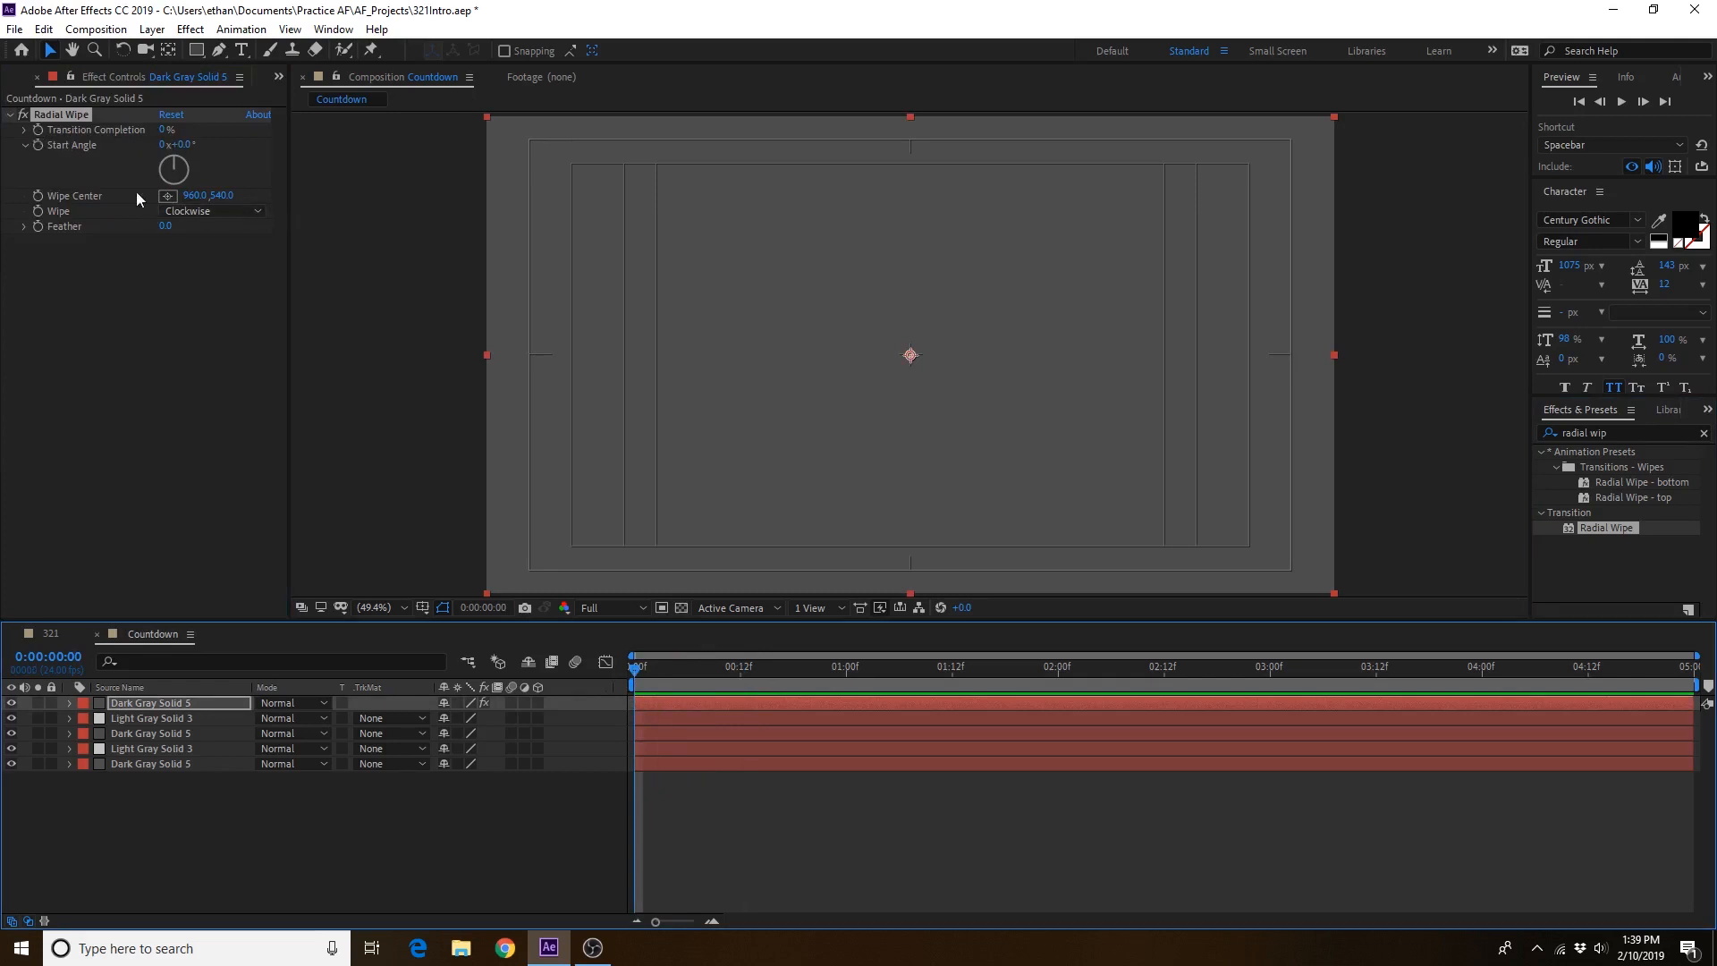
Step: Keyframe the Radial Wipe's Transition Completion from 0% at the composition start to 100% at 0:00:01:00
click(38, 128)
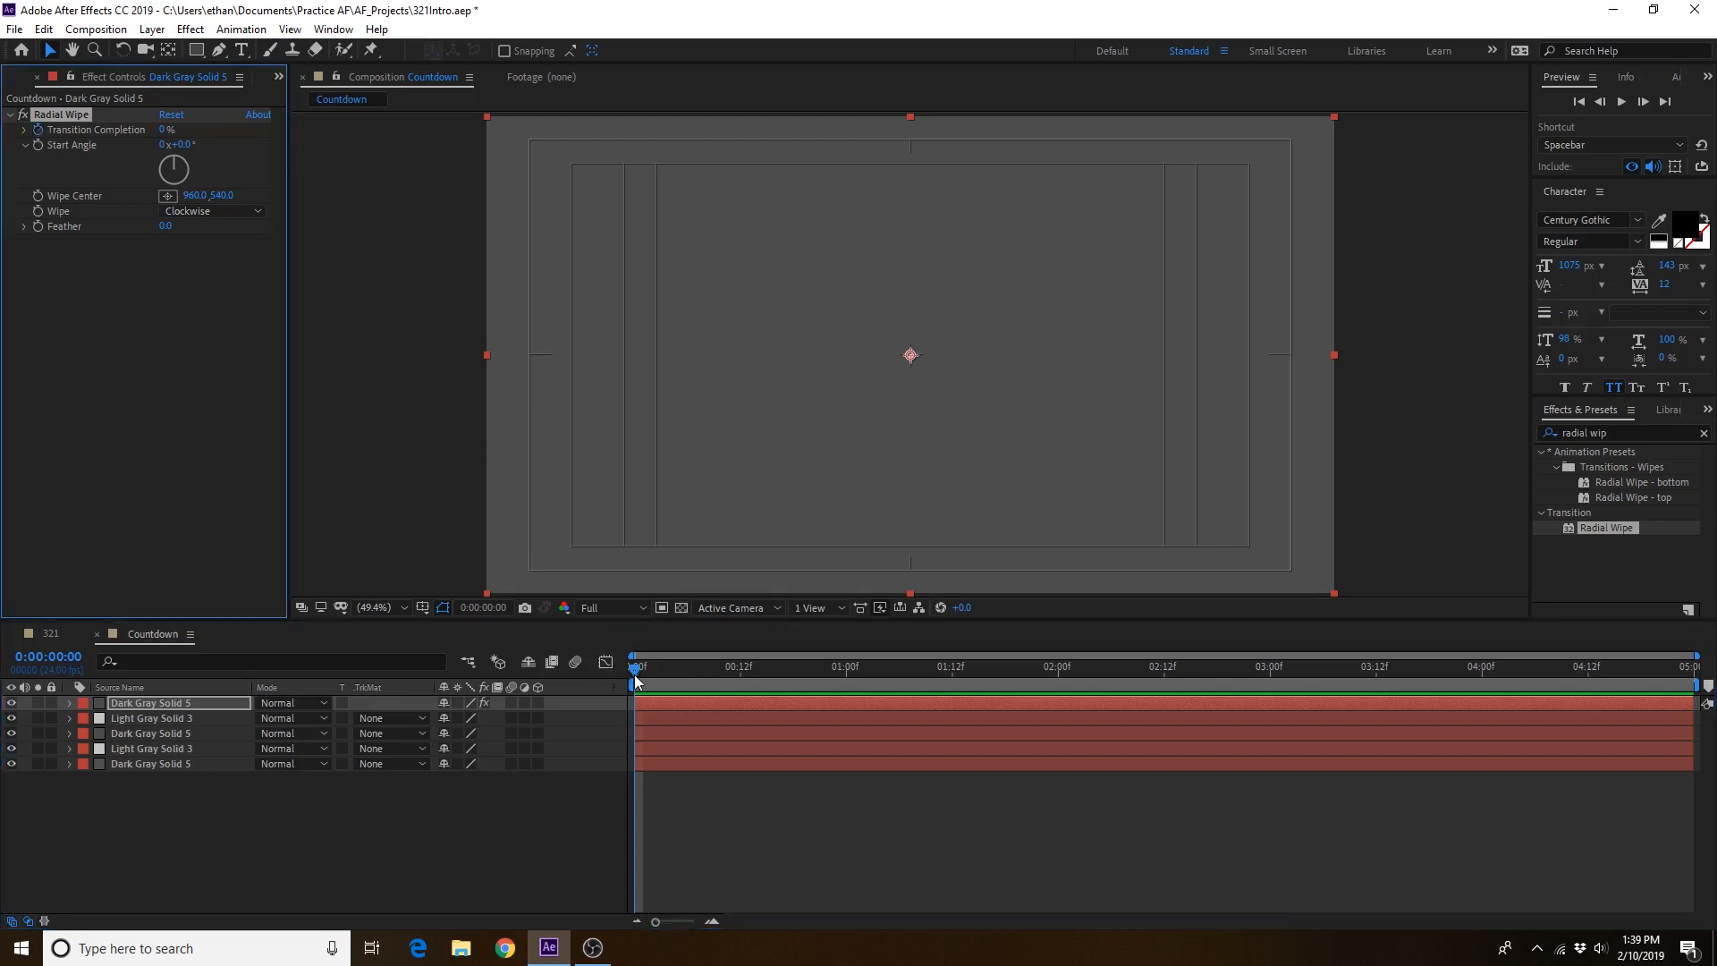
drag(635, 681, 847, 685)
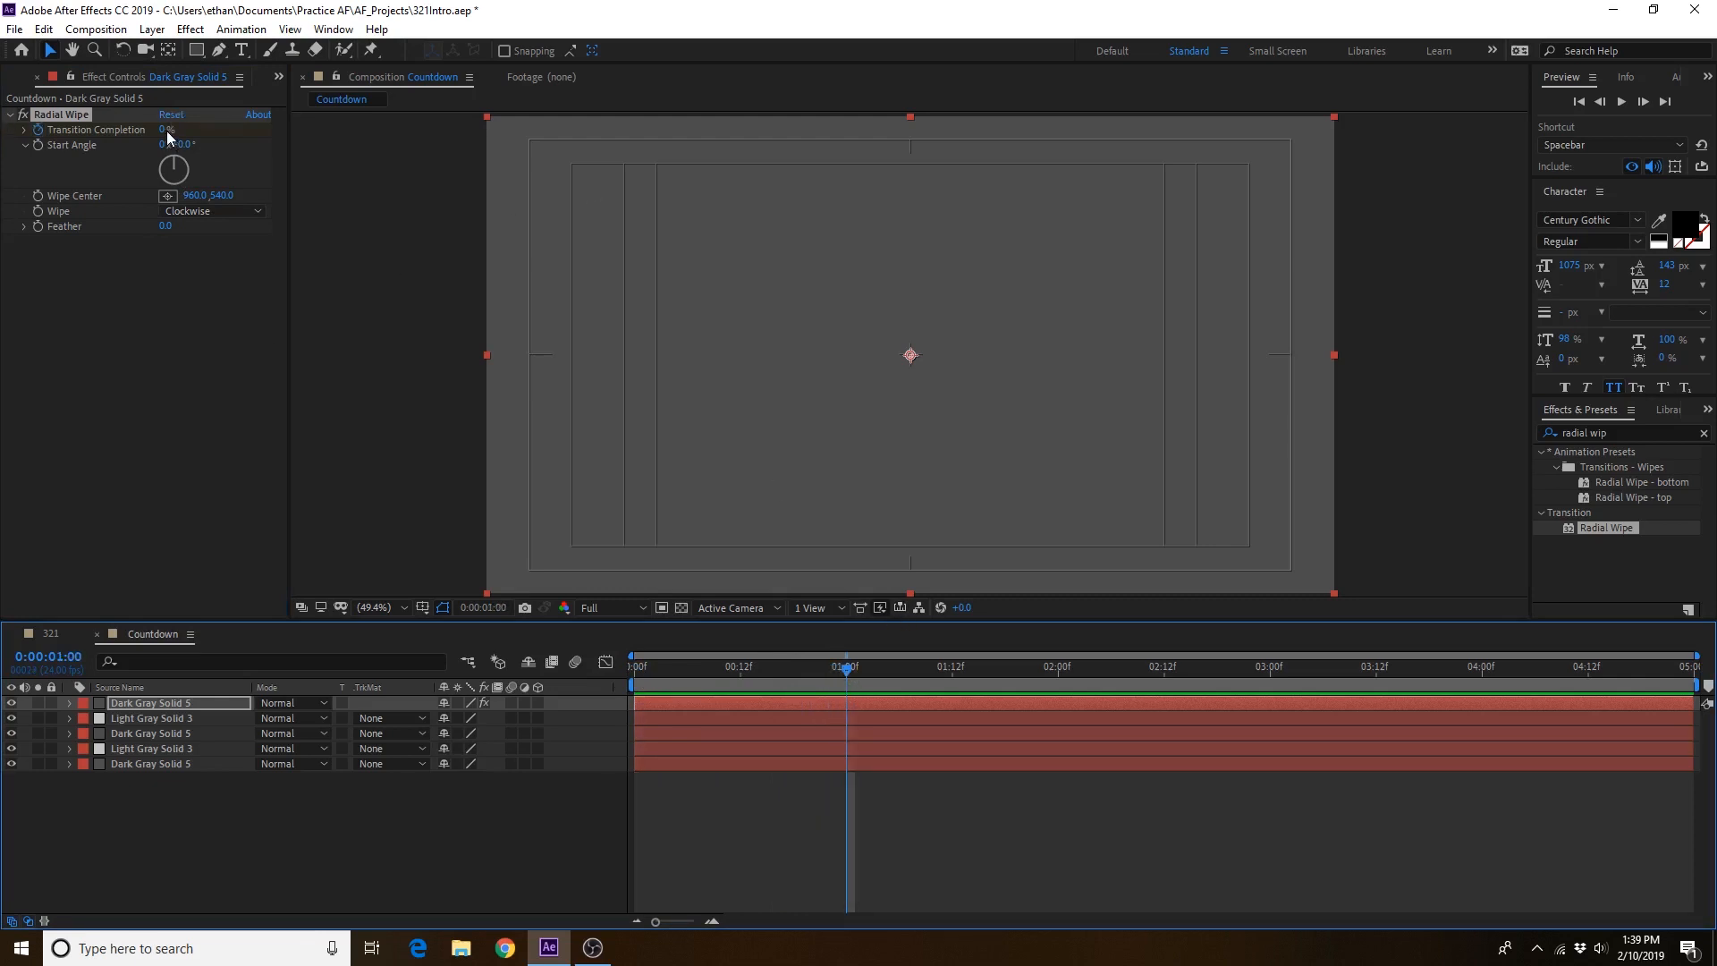
drag(166, 131, 280, 146)
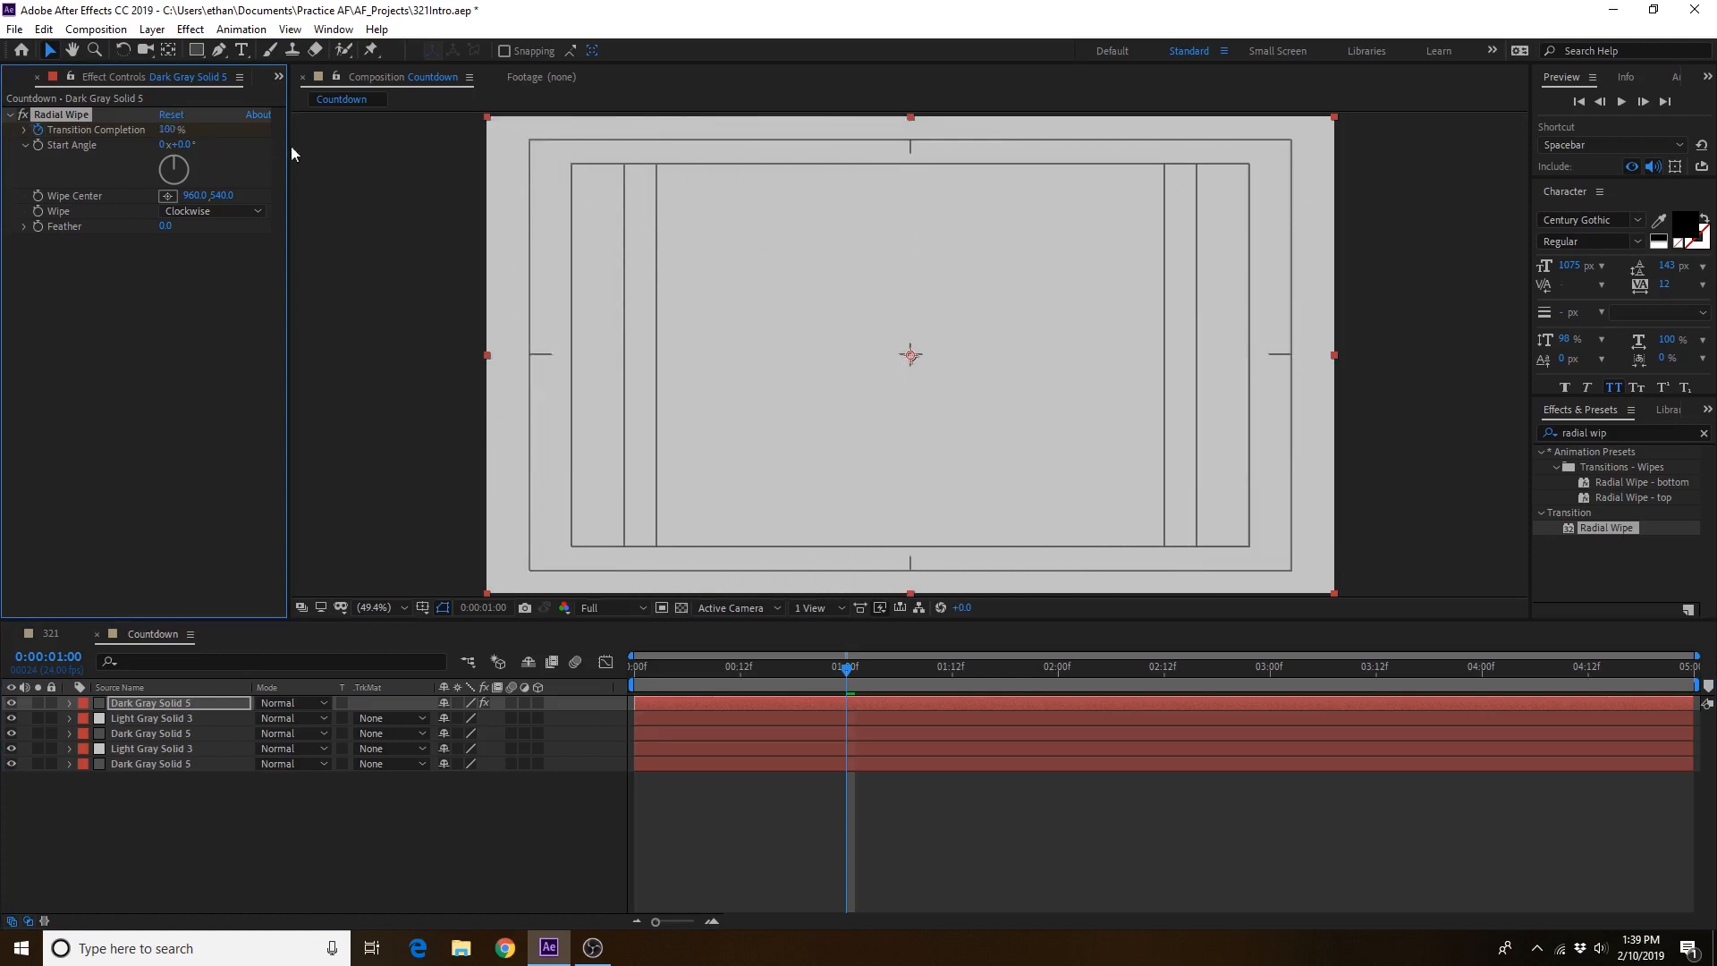
mouse_move(845, 673)
mouse_down()
mouse_move(652, 694)
mouse_move(769, 696)
mouse_move(572, 701)
mouse_move(851, 695)
mouse_move(598, 696)
mouse_move(926, 672)
mouse_move(634, 689)
mouse_move(841, 688)
mouse_up()
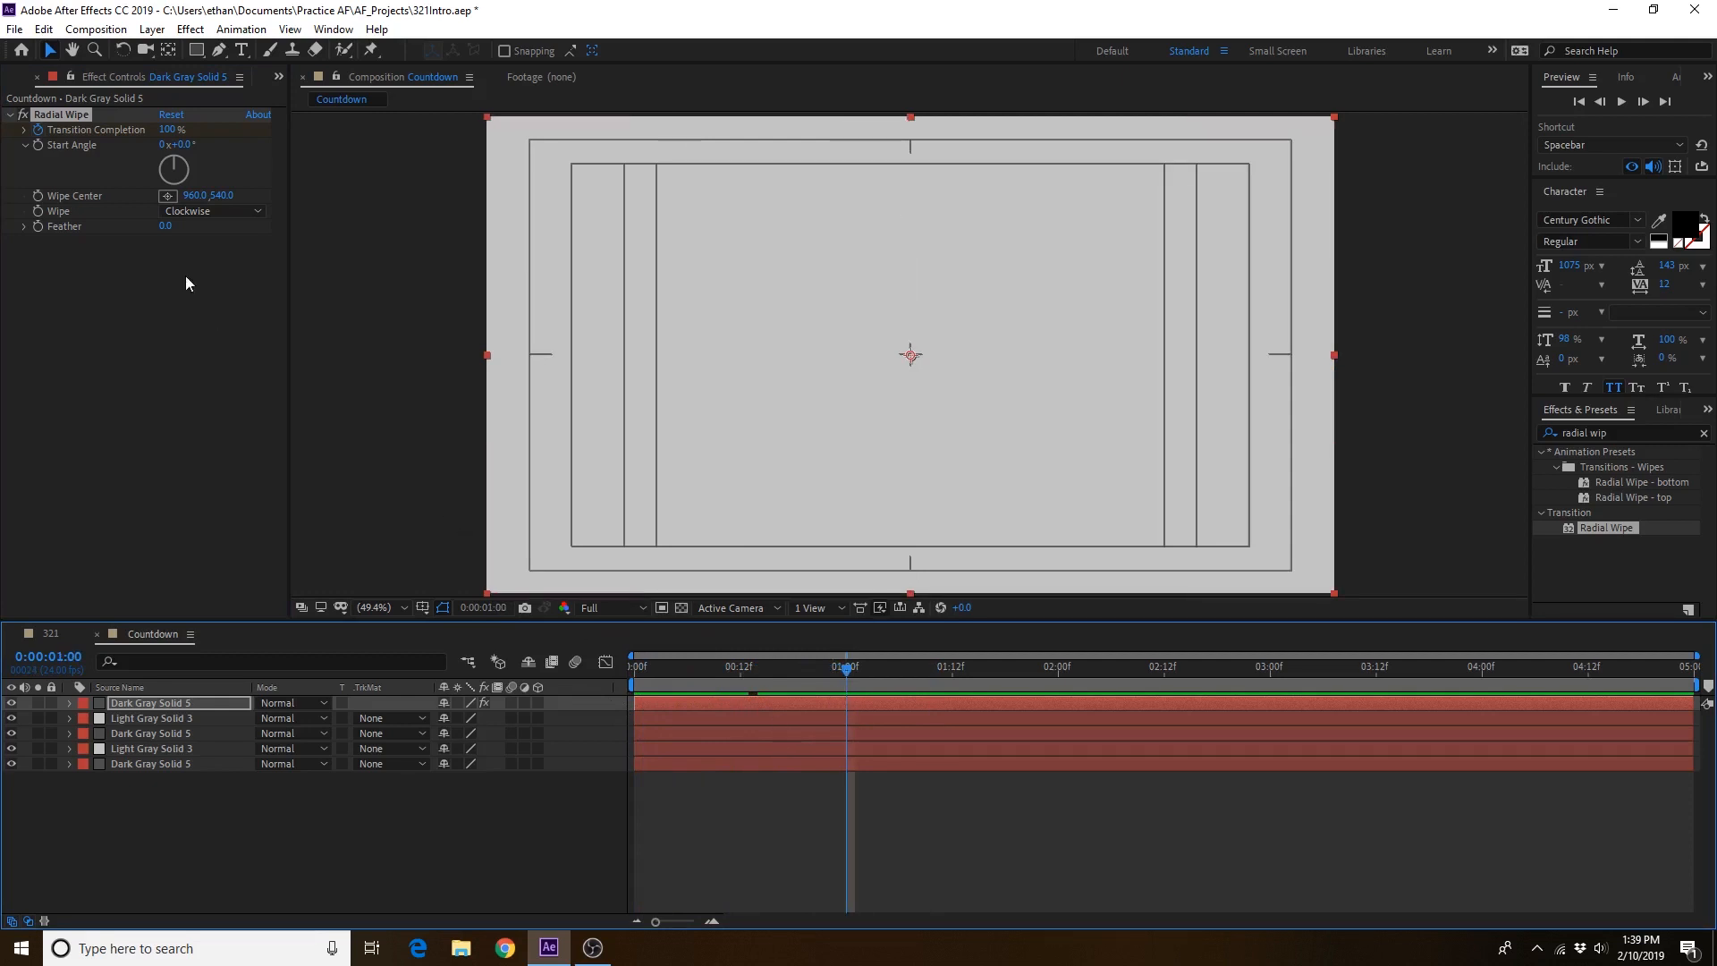
Step: Reveal the keyframes of the uppermost dark gray solid and play back its radial wipe
key(u)
mouse_move(849, 667)
mouse_down()
mouse_move(644, 683)
mouse_move(846, 685)
mouse_up()
key(space)
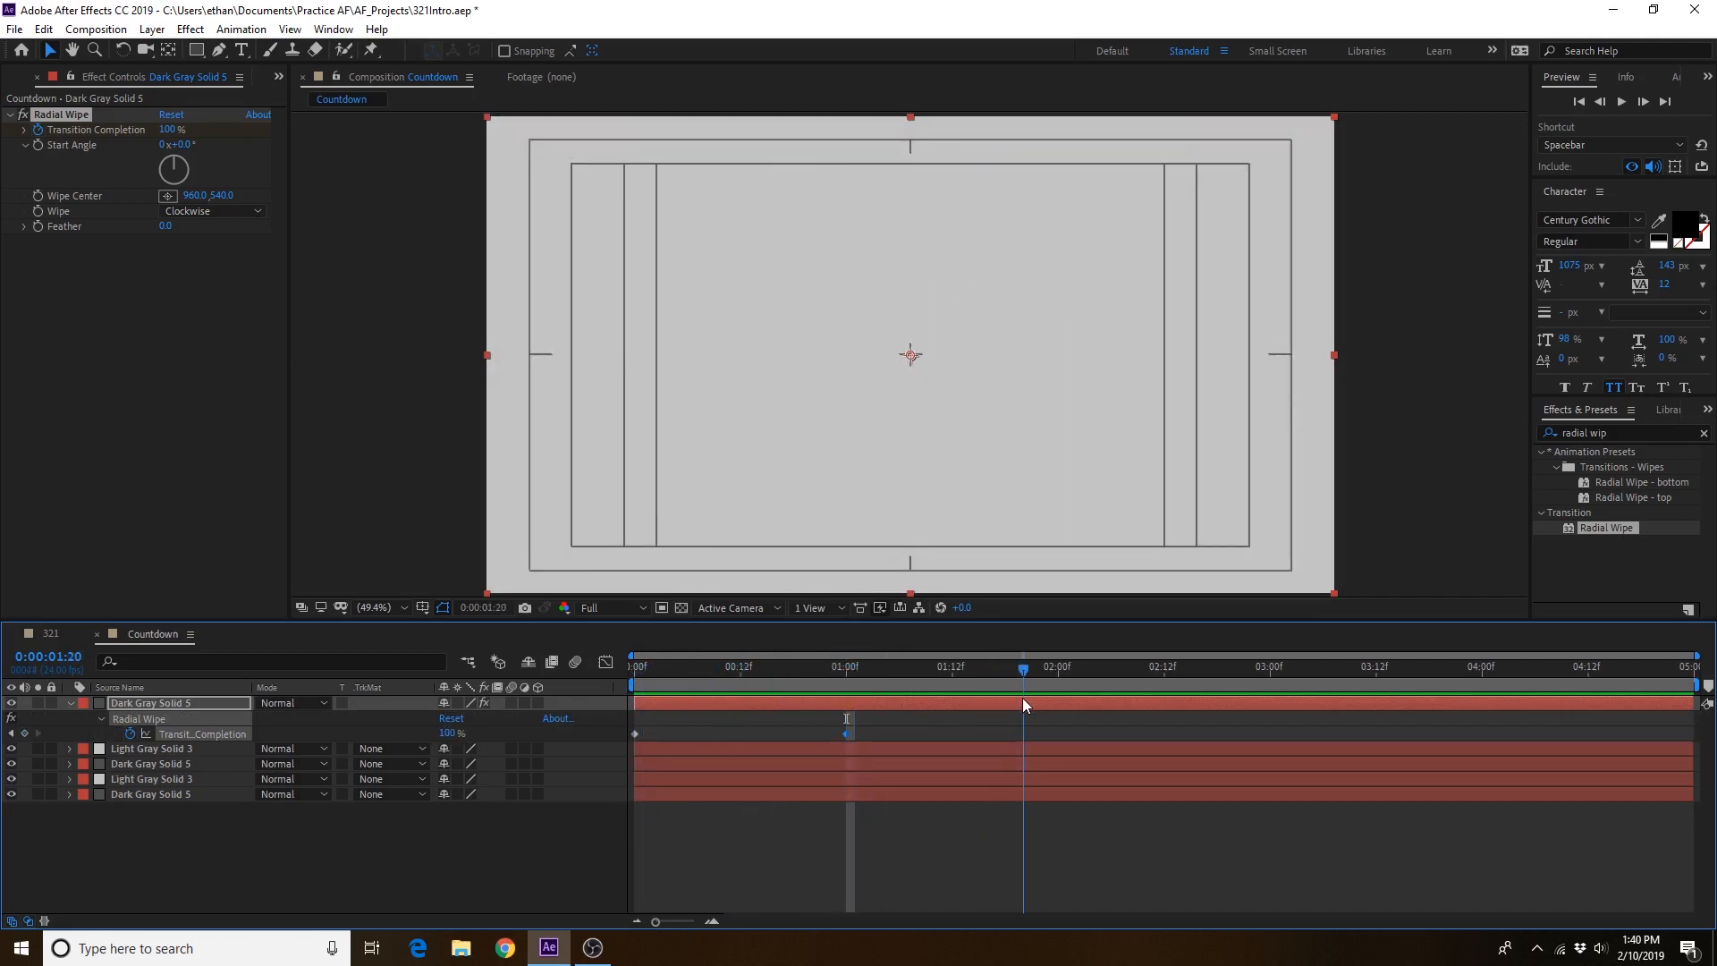
key(space)
Step: Apply Radial Wipe to the upper light gray solid and keyframe Transition Completion from 0% at 0:00:01:00 to 100% at 0:00:02:00
click(774, 749)
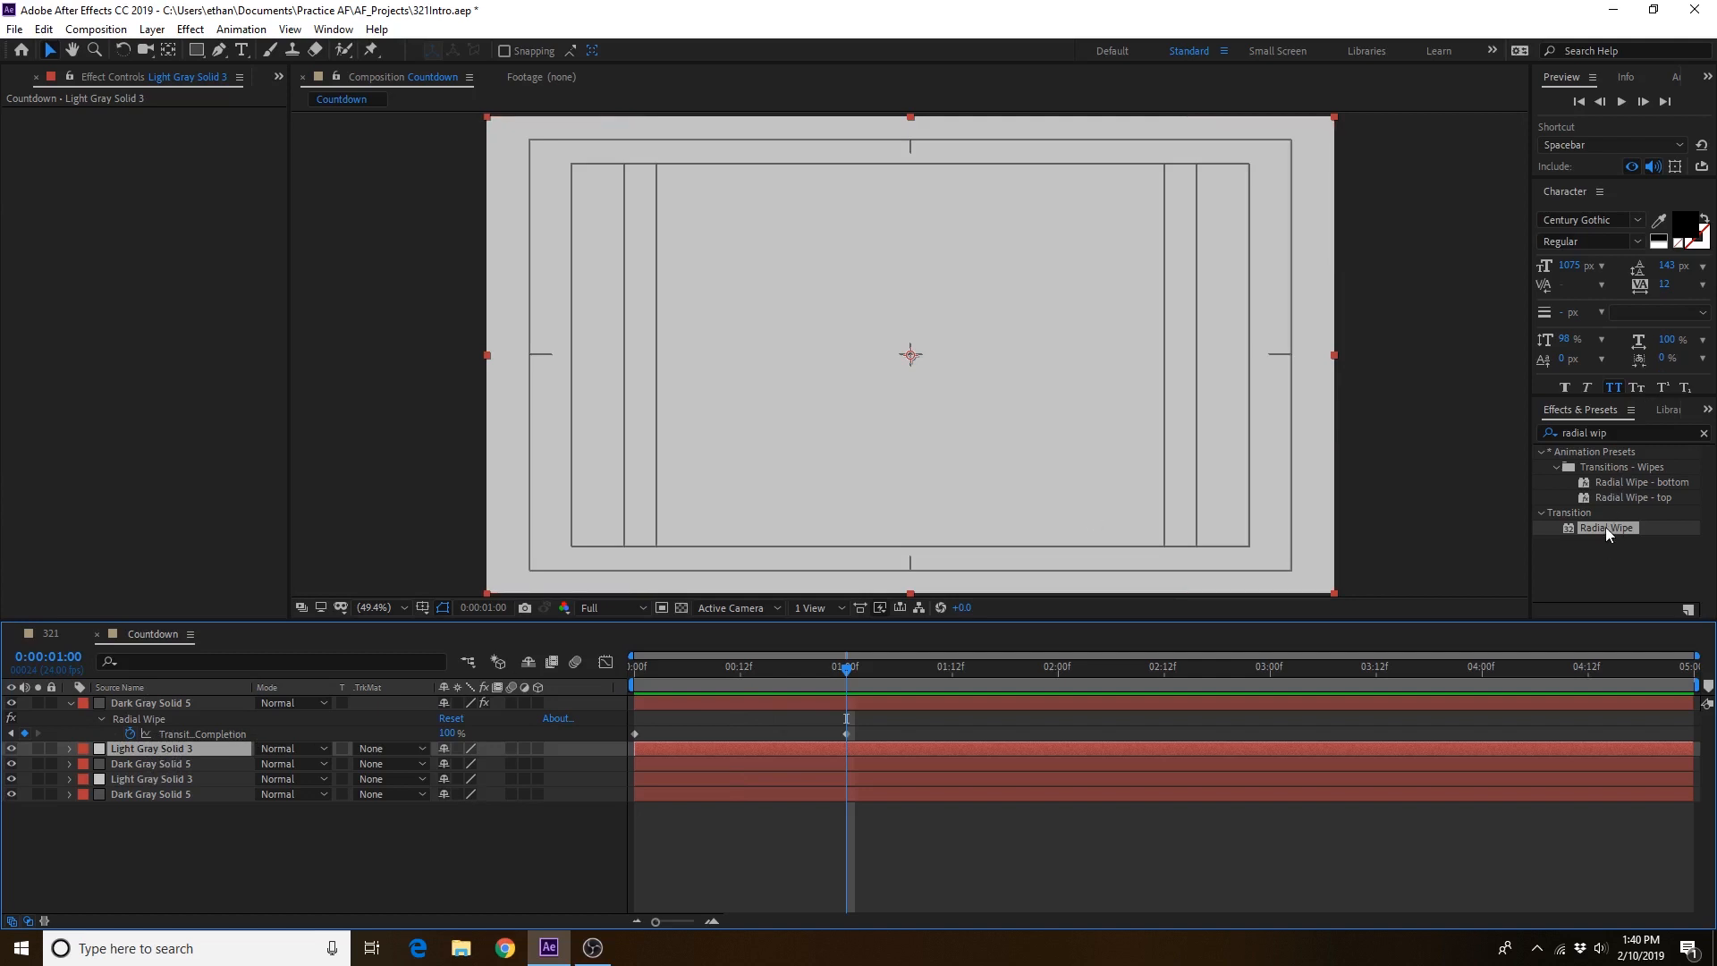
drag(1607, 530, 688, 749)
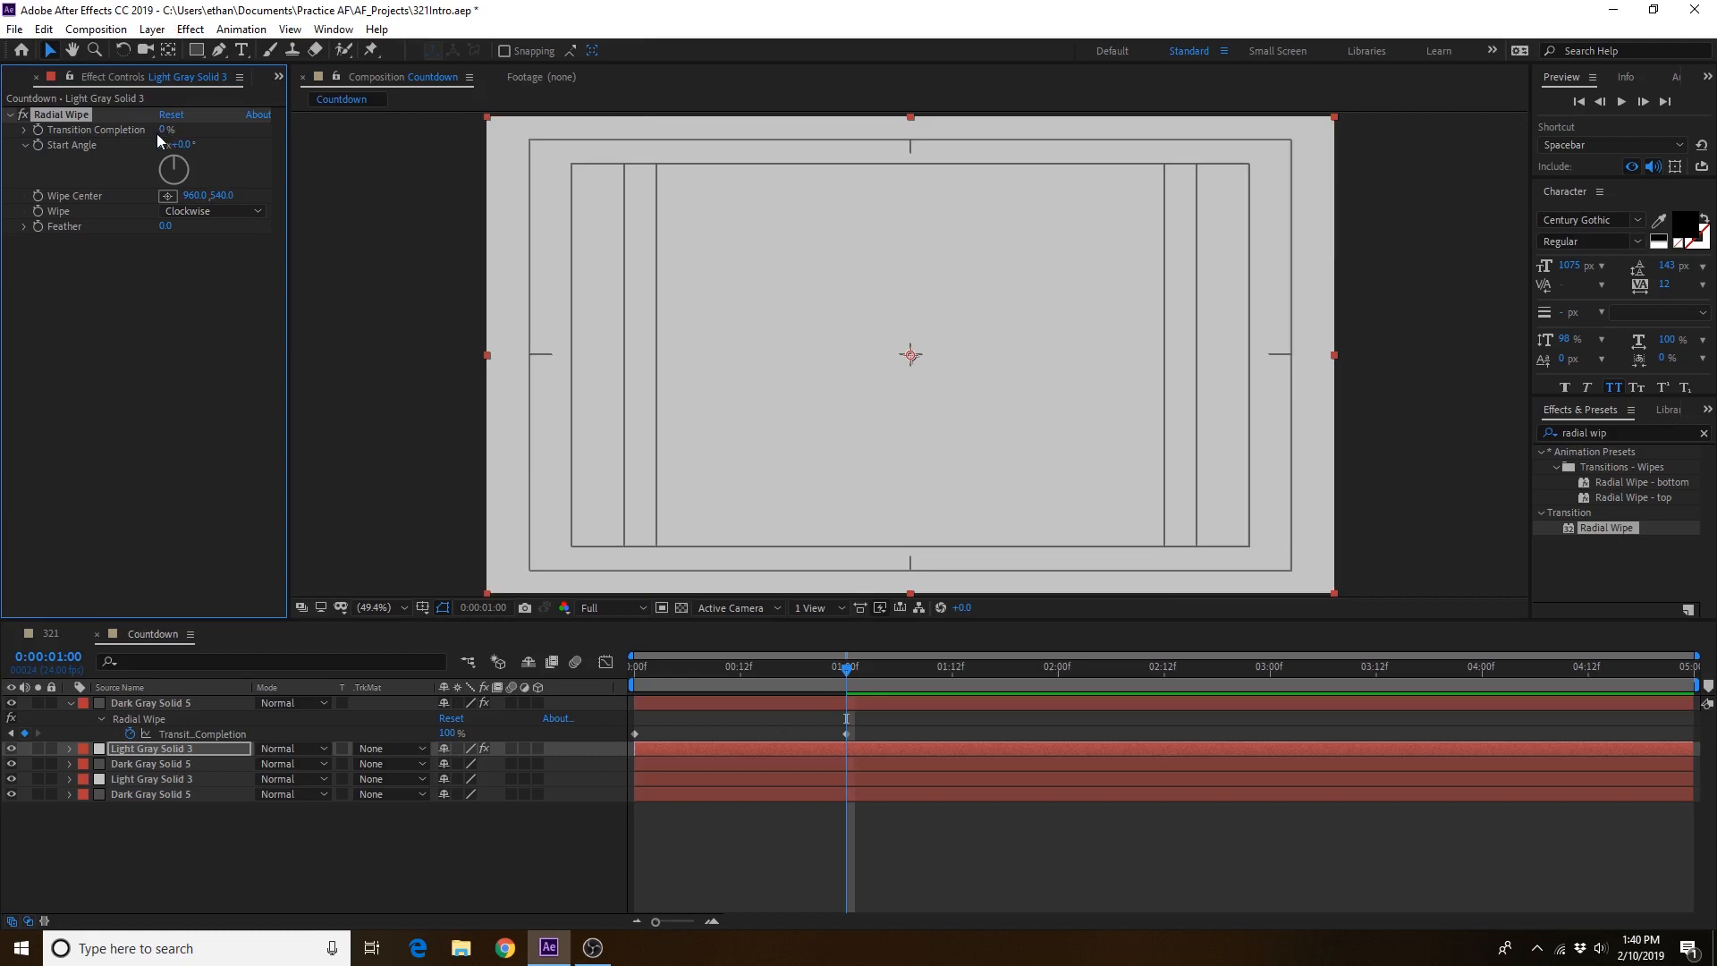
click(37, 129)
drag(847, 670, 1062, 687)
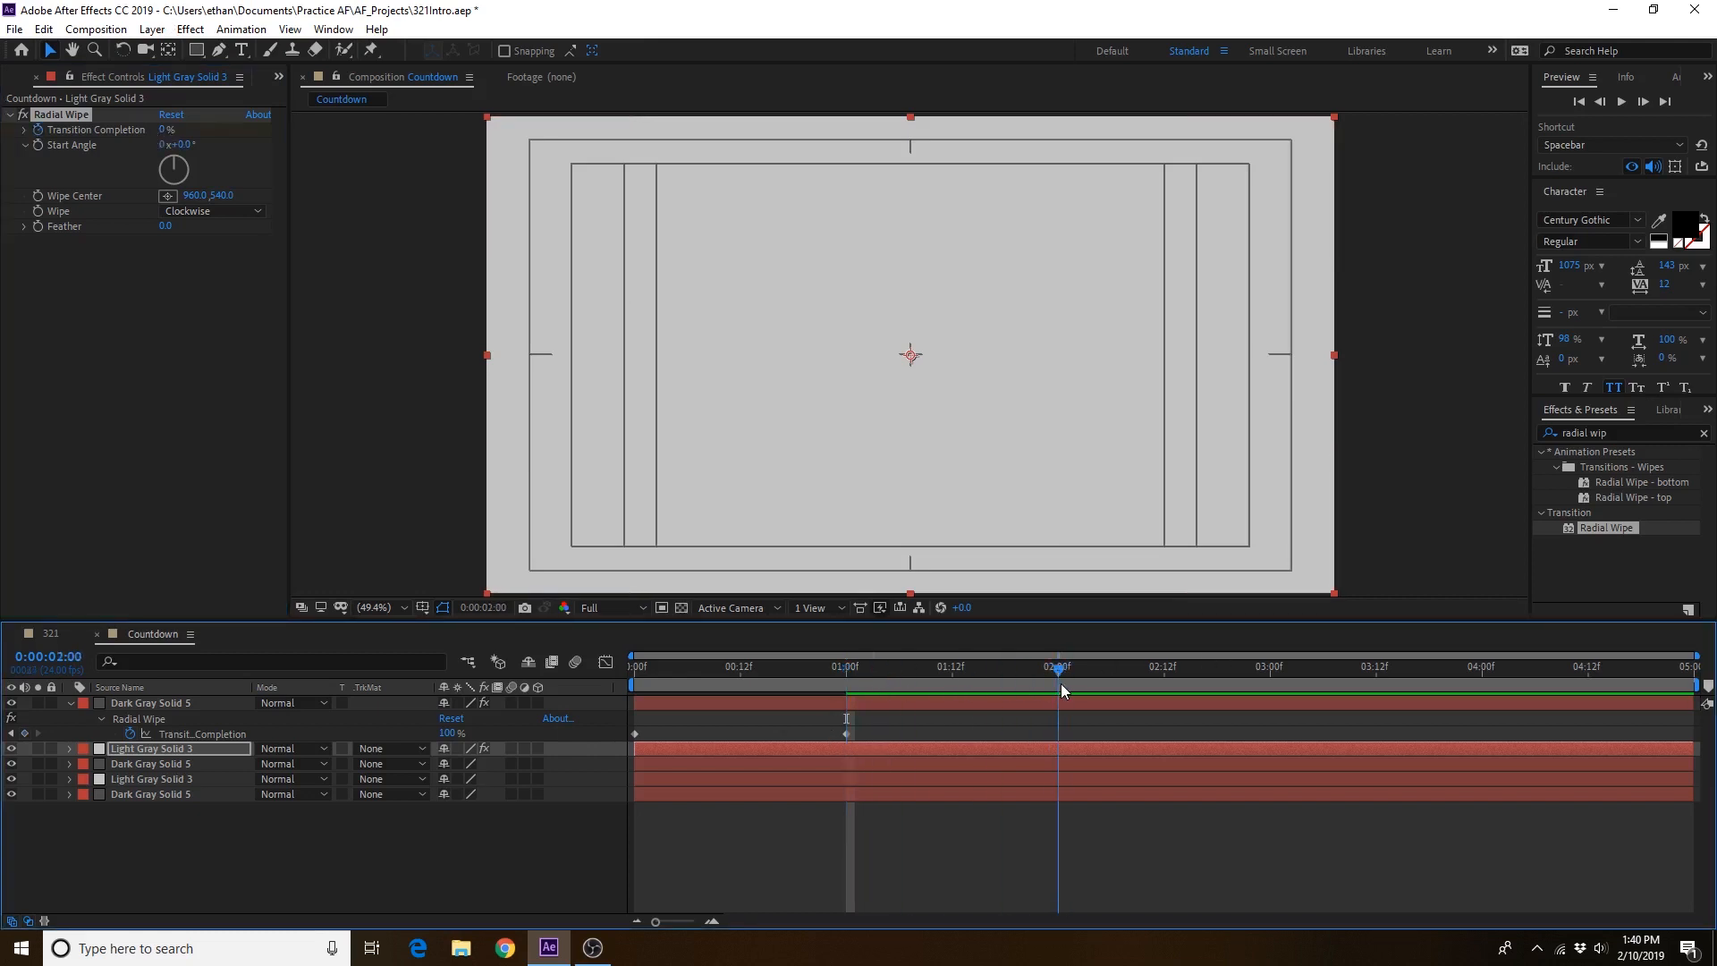
click(167, 129)
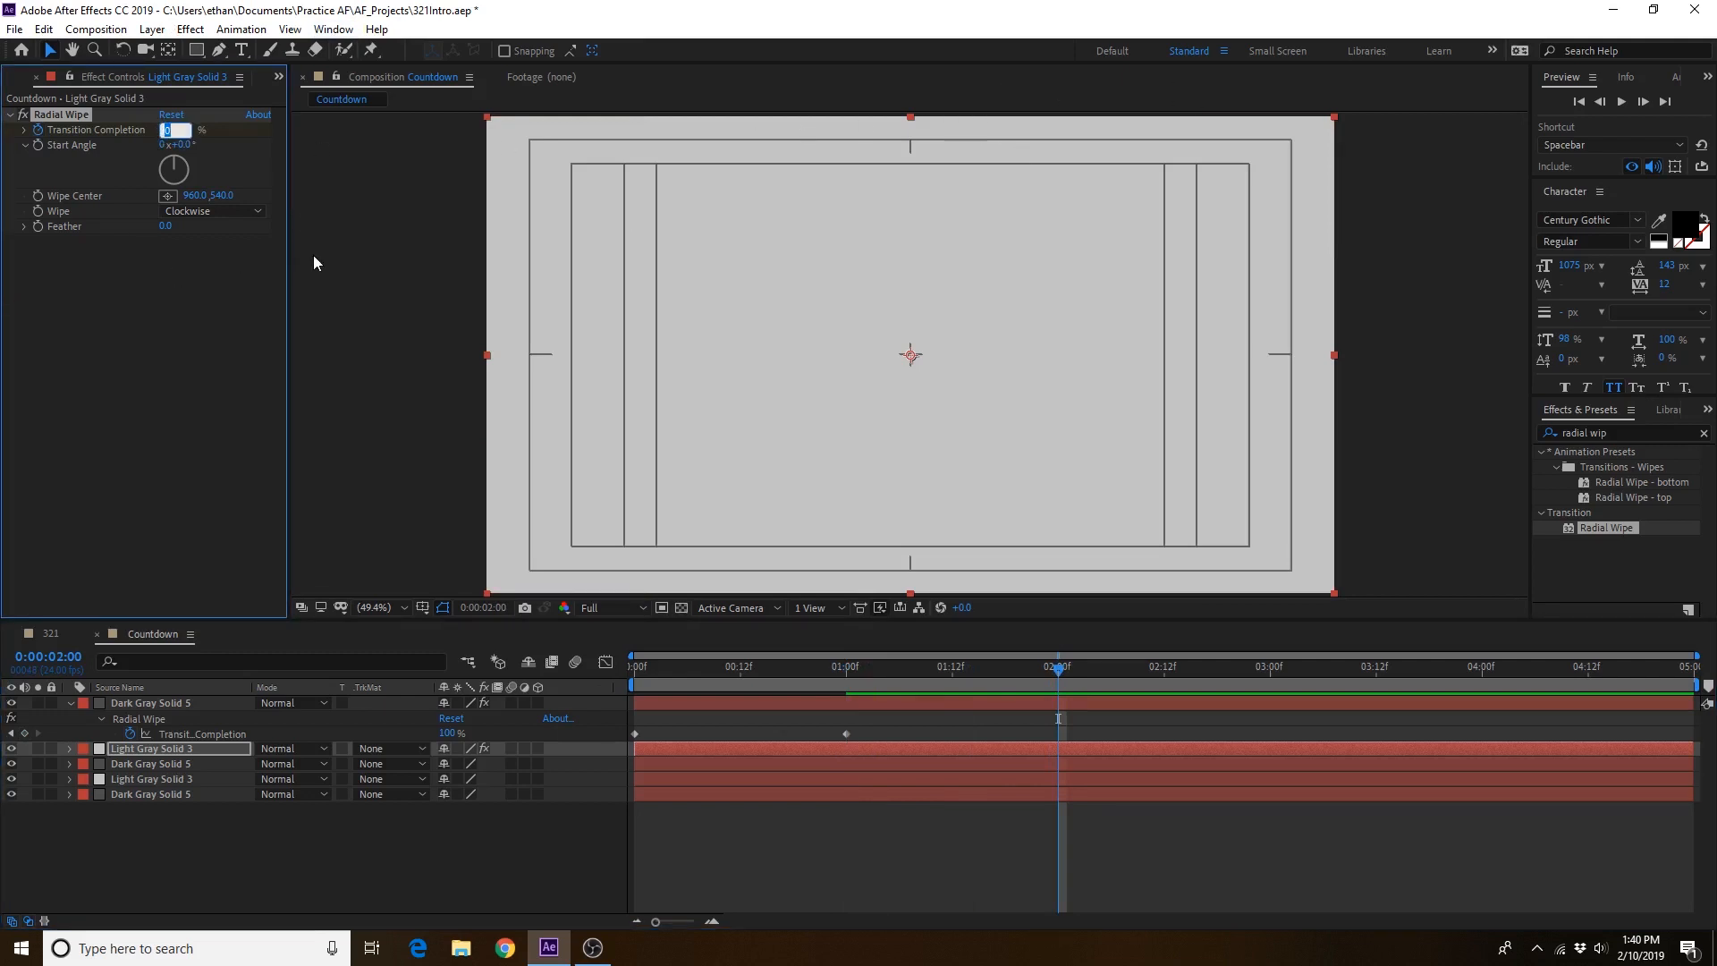
text(100)
key(Return)
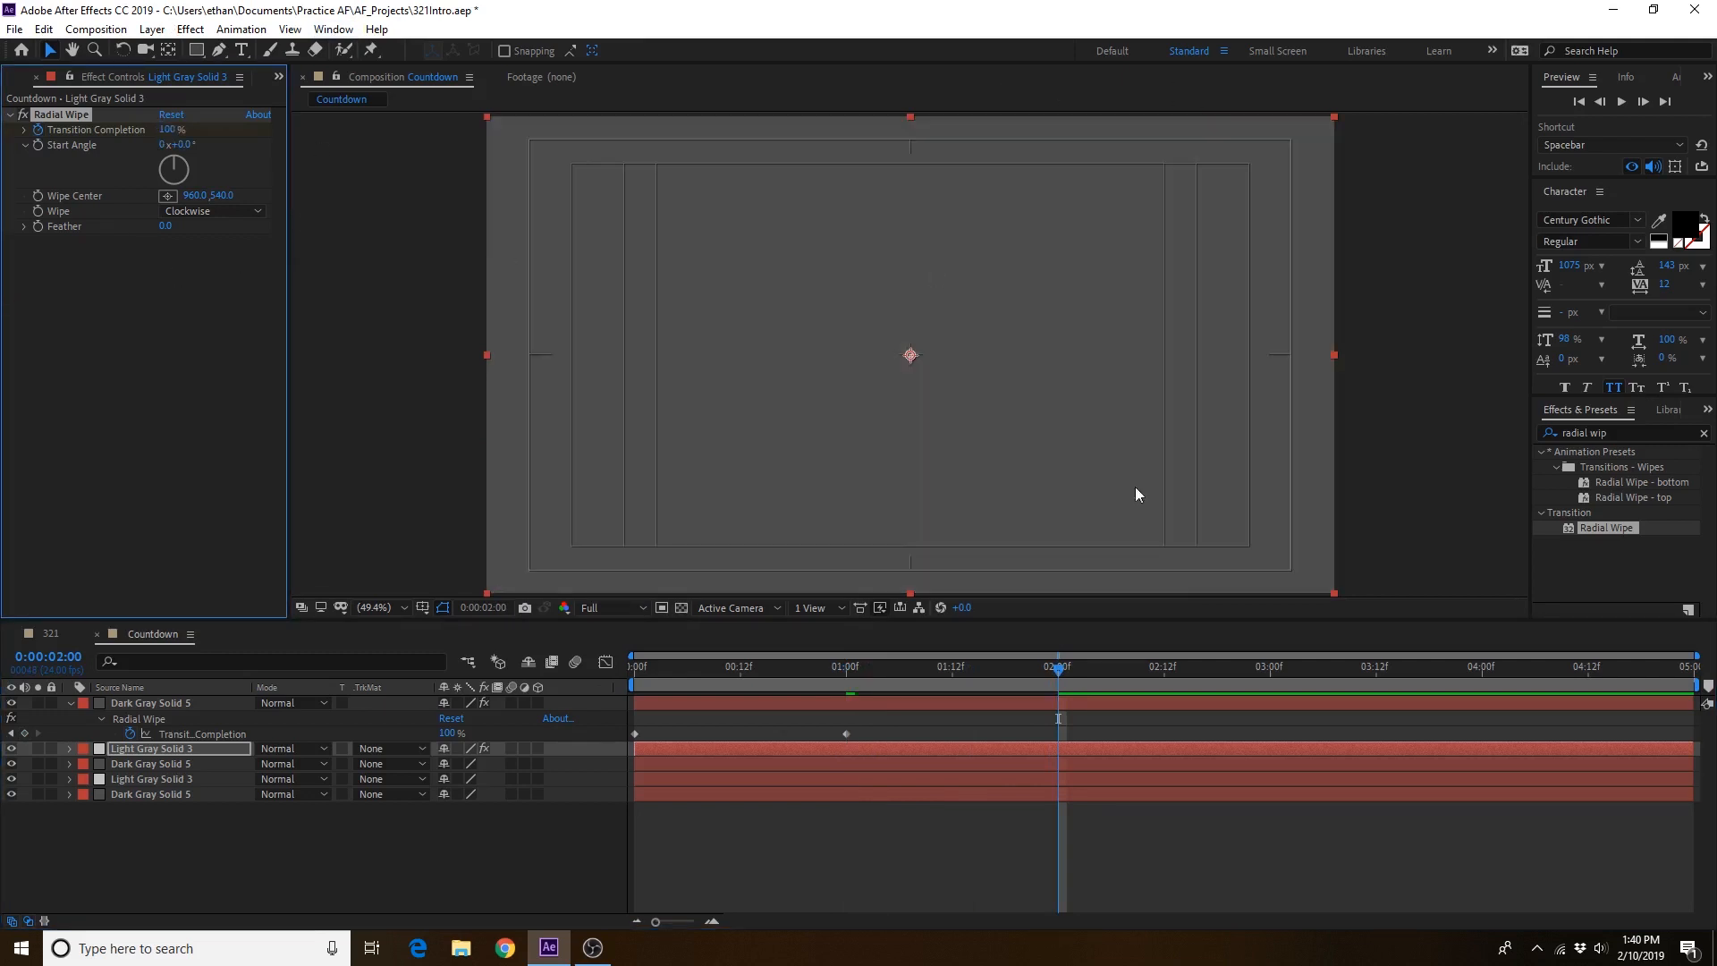
mouse_move(1064, 678)
mouse_down()
mouse_move(618, 703)
mouse_move(964, 698)
mouse_move(1076, 706)
mouse_move(640, 717)
mouse_move(1070, 720)
mouse_move(1024, 721)
mouse_move(1058, 667)
mouse_up()
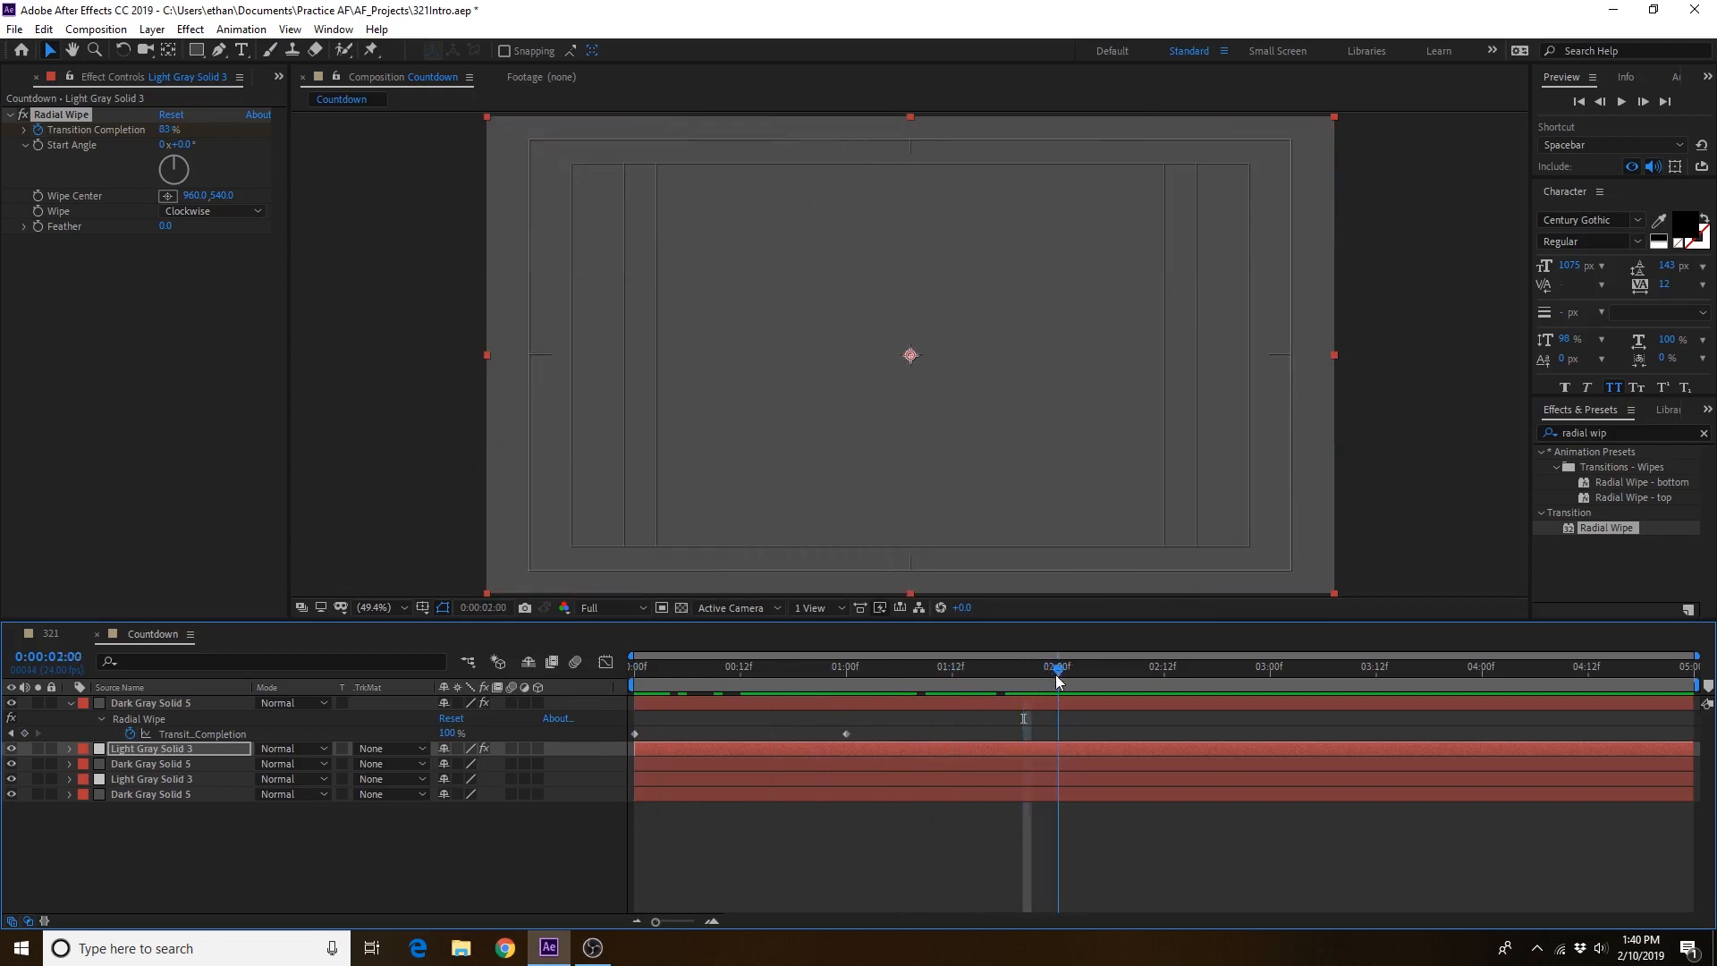
Step: Apply Radial Wipe to the middle dark gray solid, keyframing Transition Completion from 0% at 0:00:02:00 to 100% at 0:00:03:00
click(672, 760)
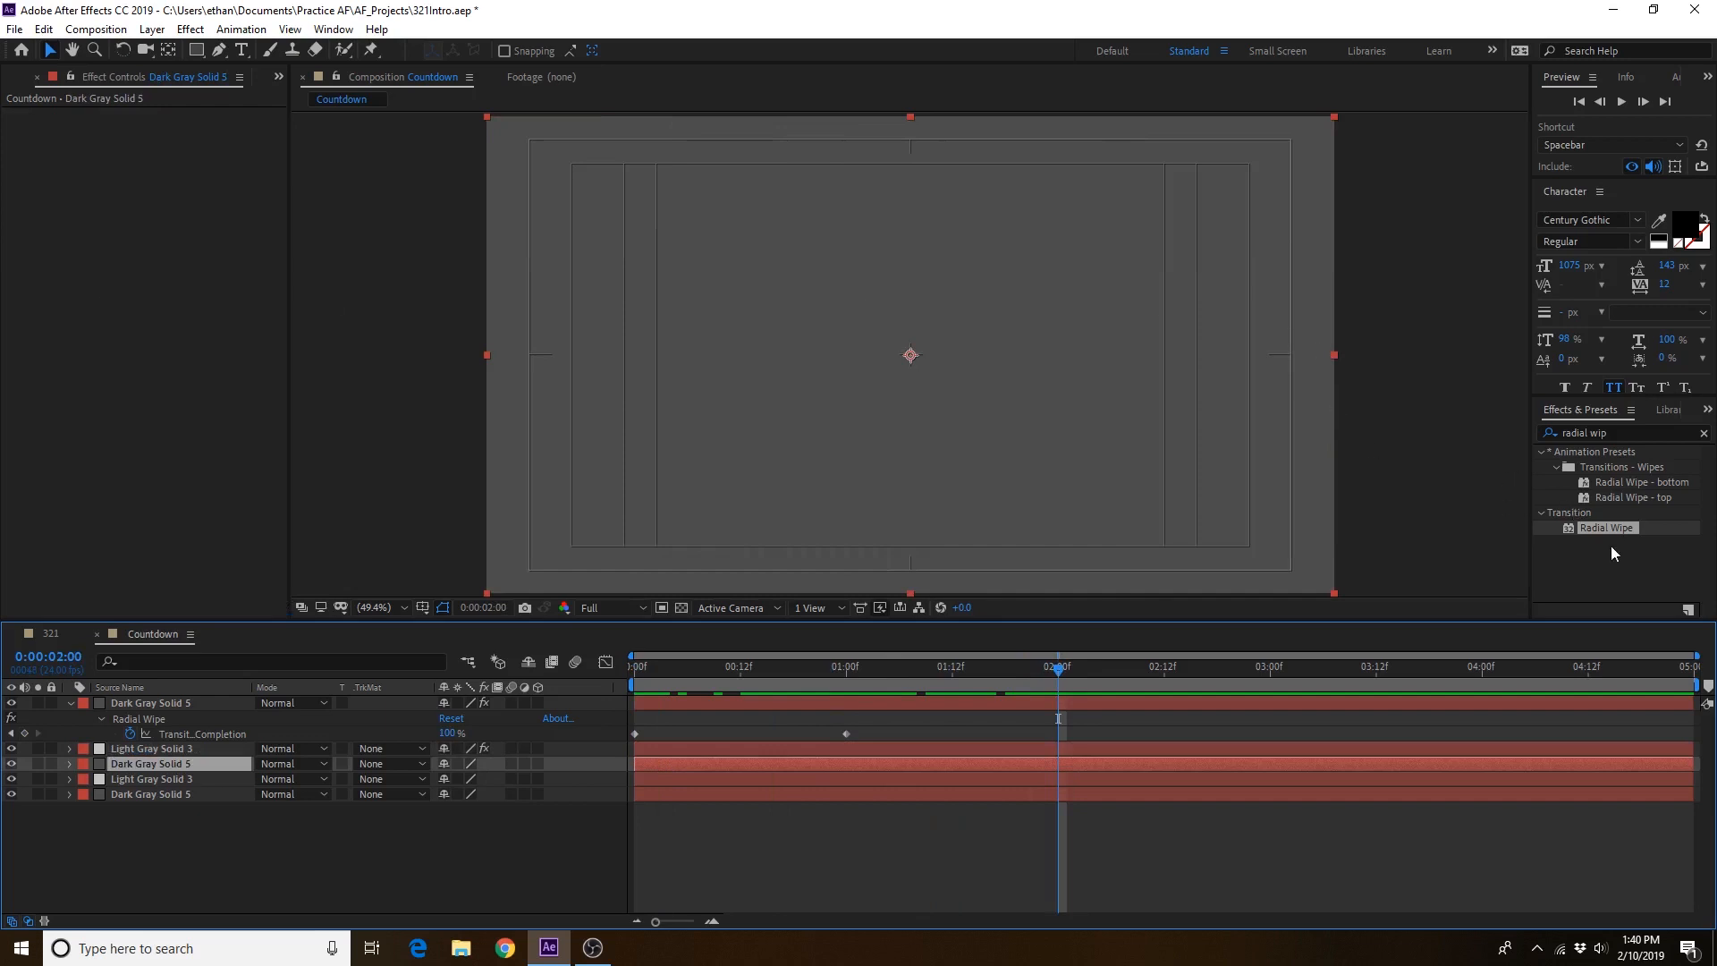
drag(1606, 527, 1046, 776)
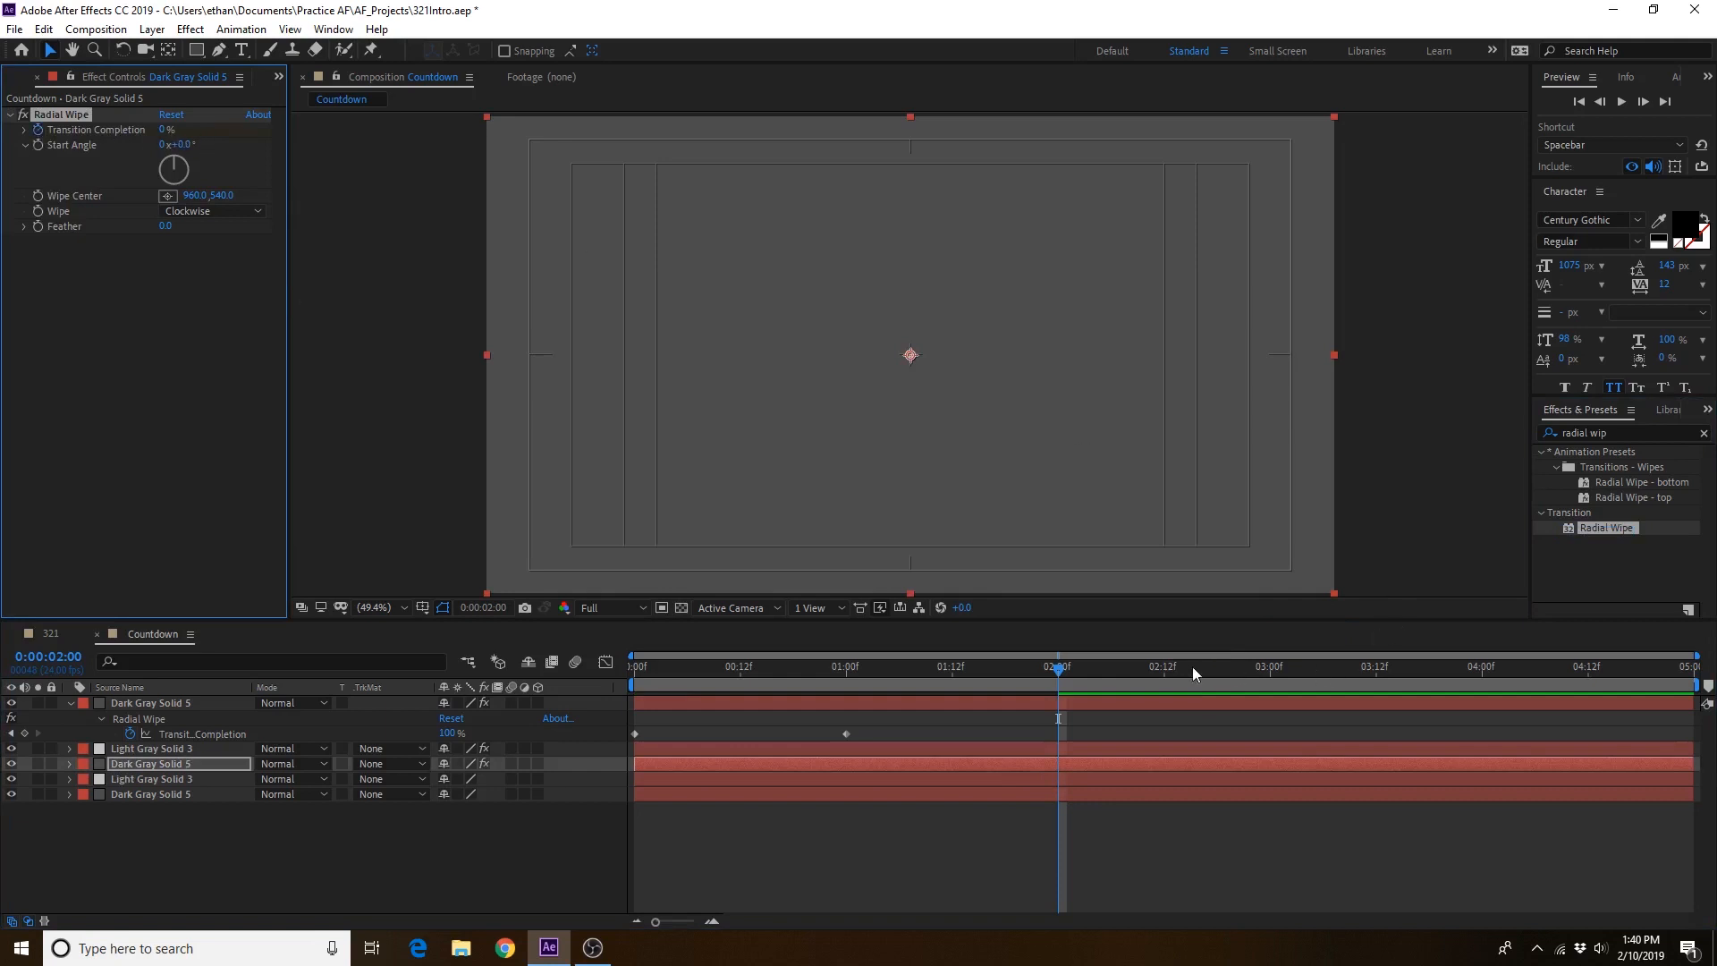
drag(1216, 676, 1271, 676)
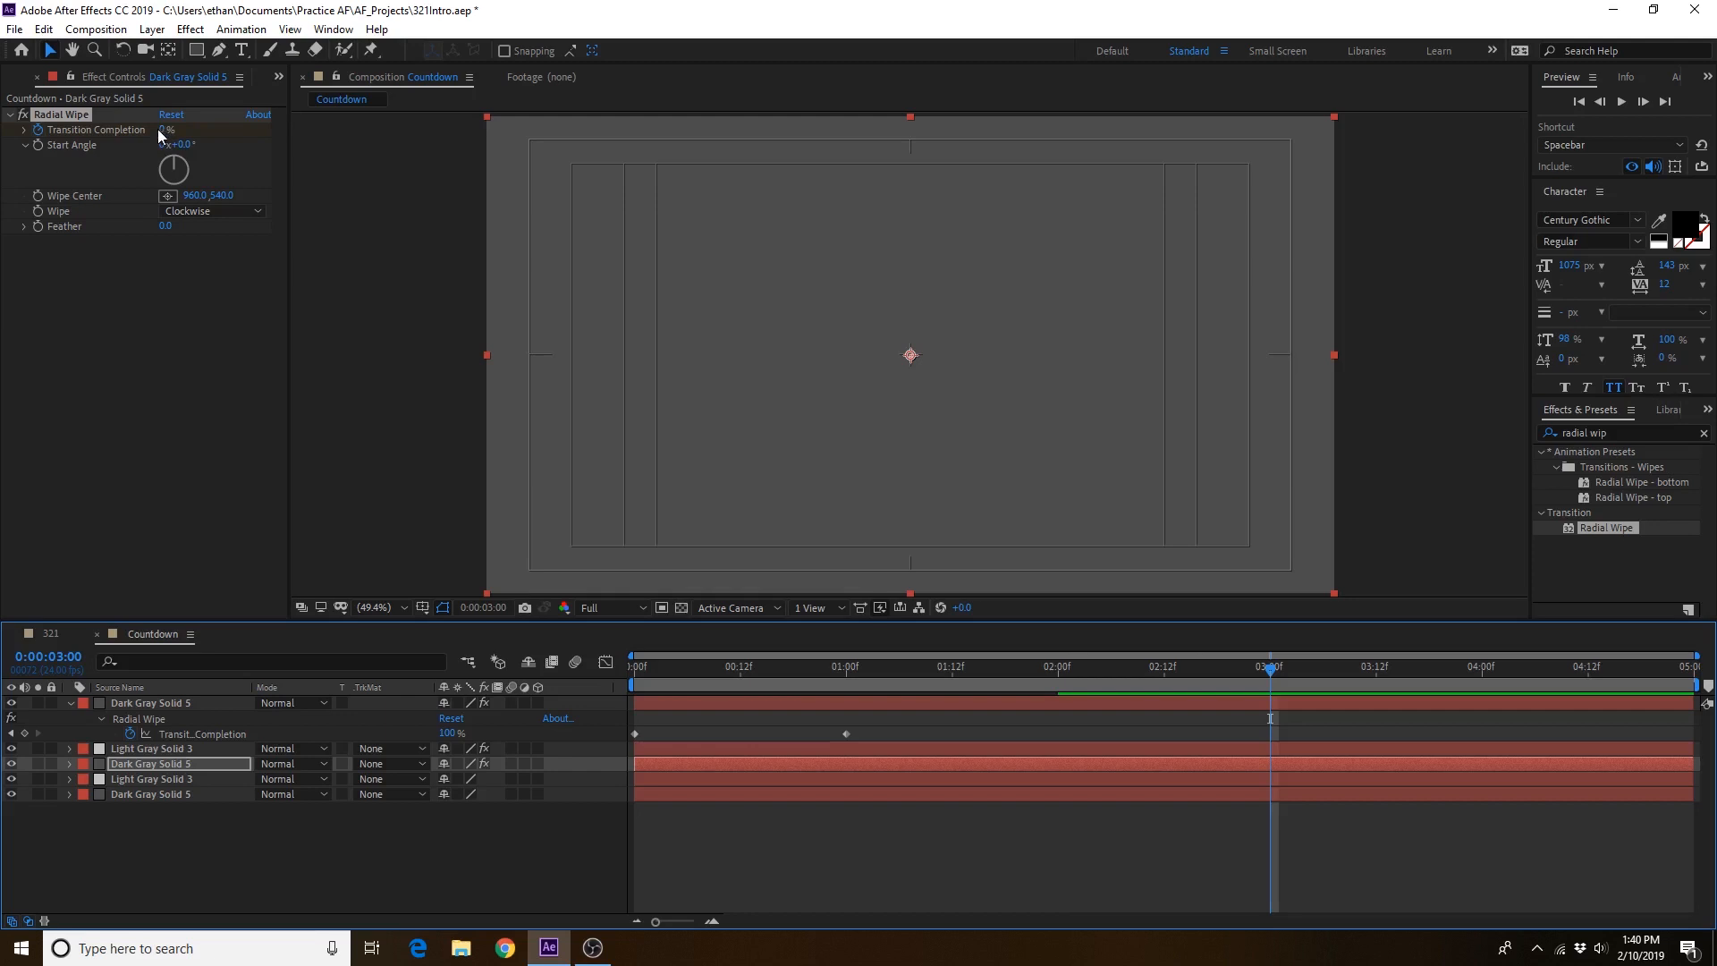
drag(162, 131, 792, 131)
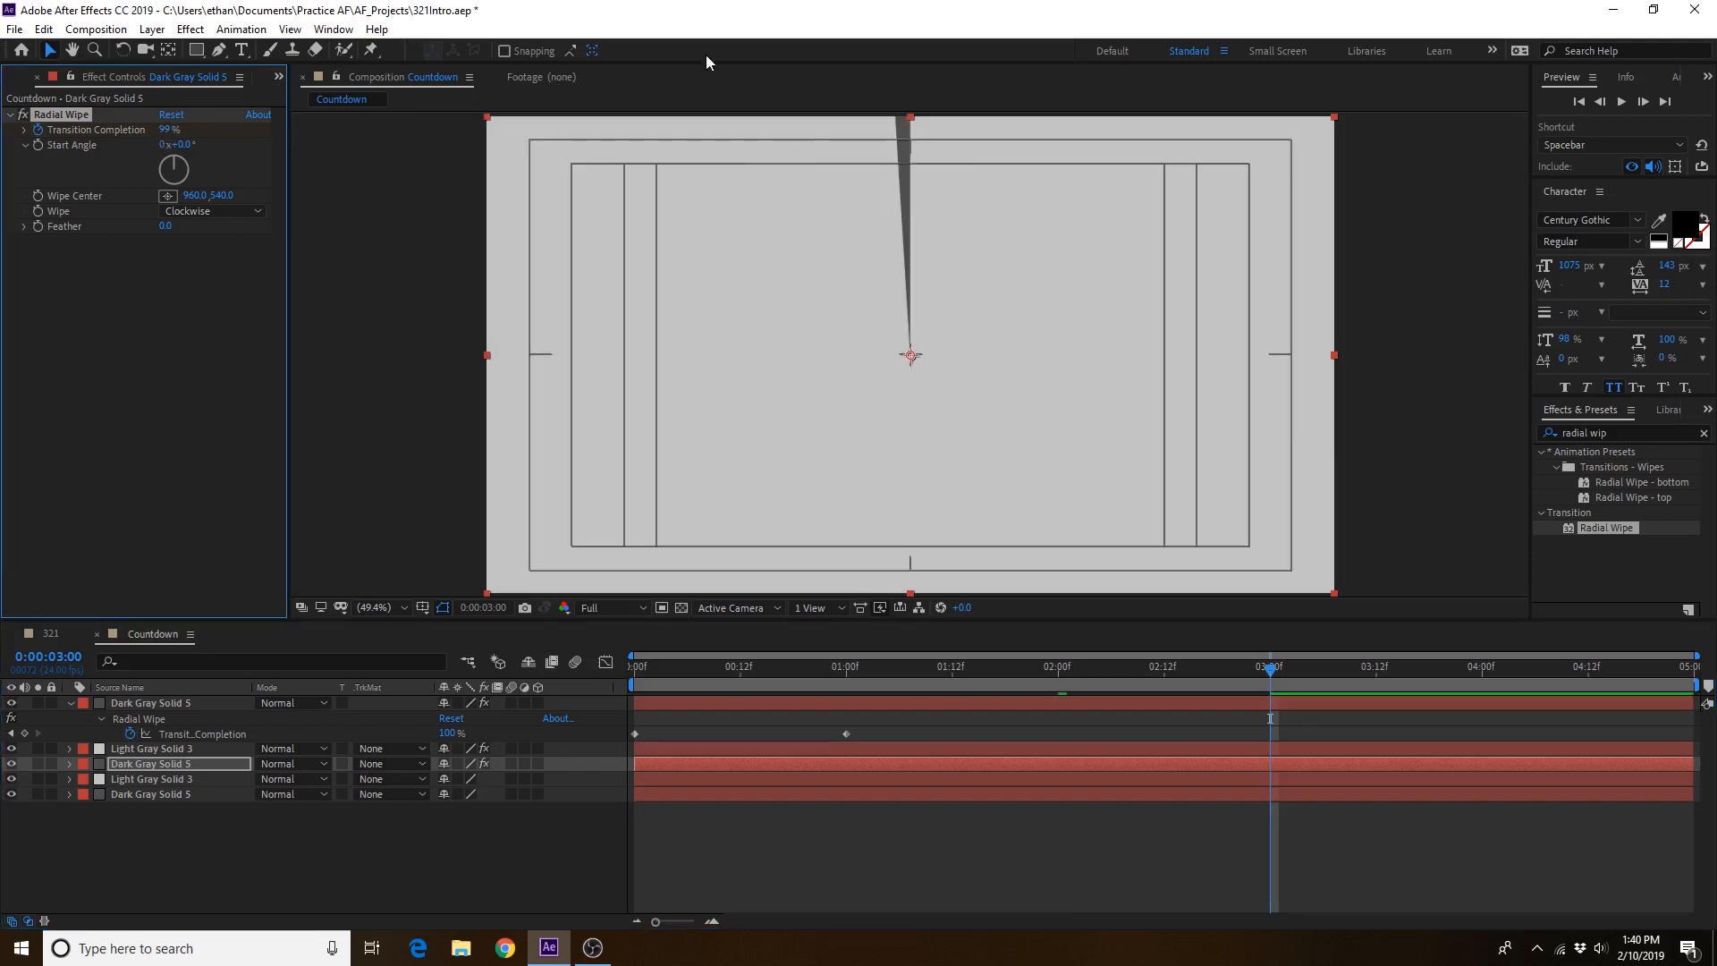
drag(167, 130, 267, 138)
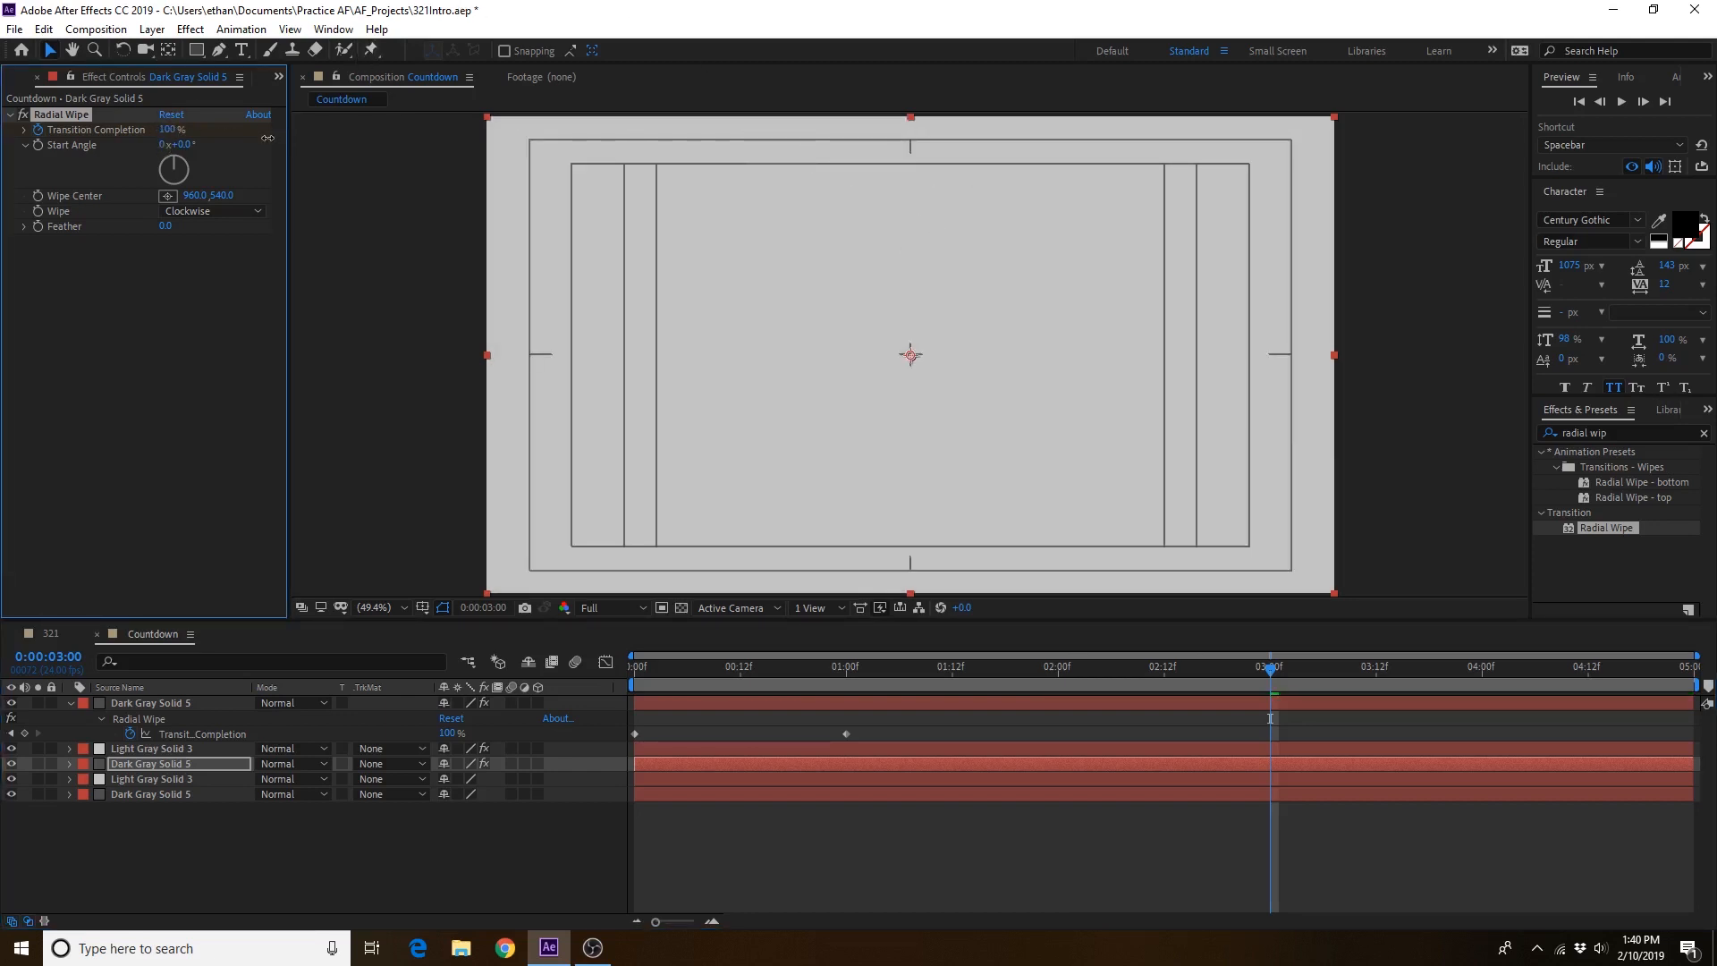
Step: Give the lower light gray solid a Radial Wipe with Transition Completion keyframed from 0% at 0:00:03:00 to 100% at 0:00:04:00
click(1198, 782)
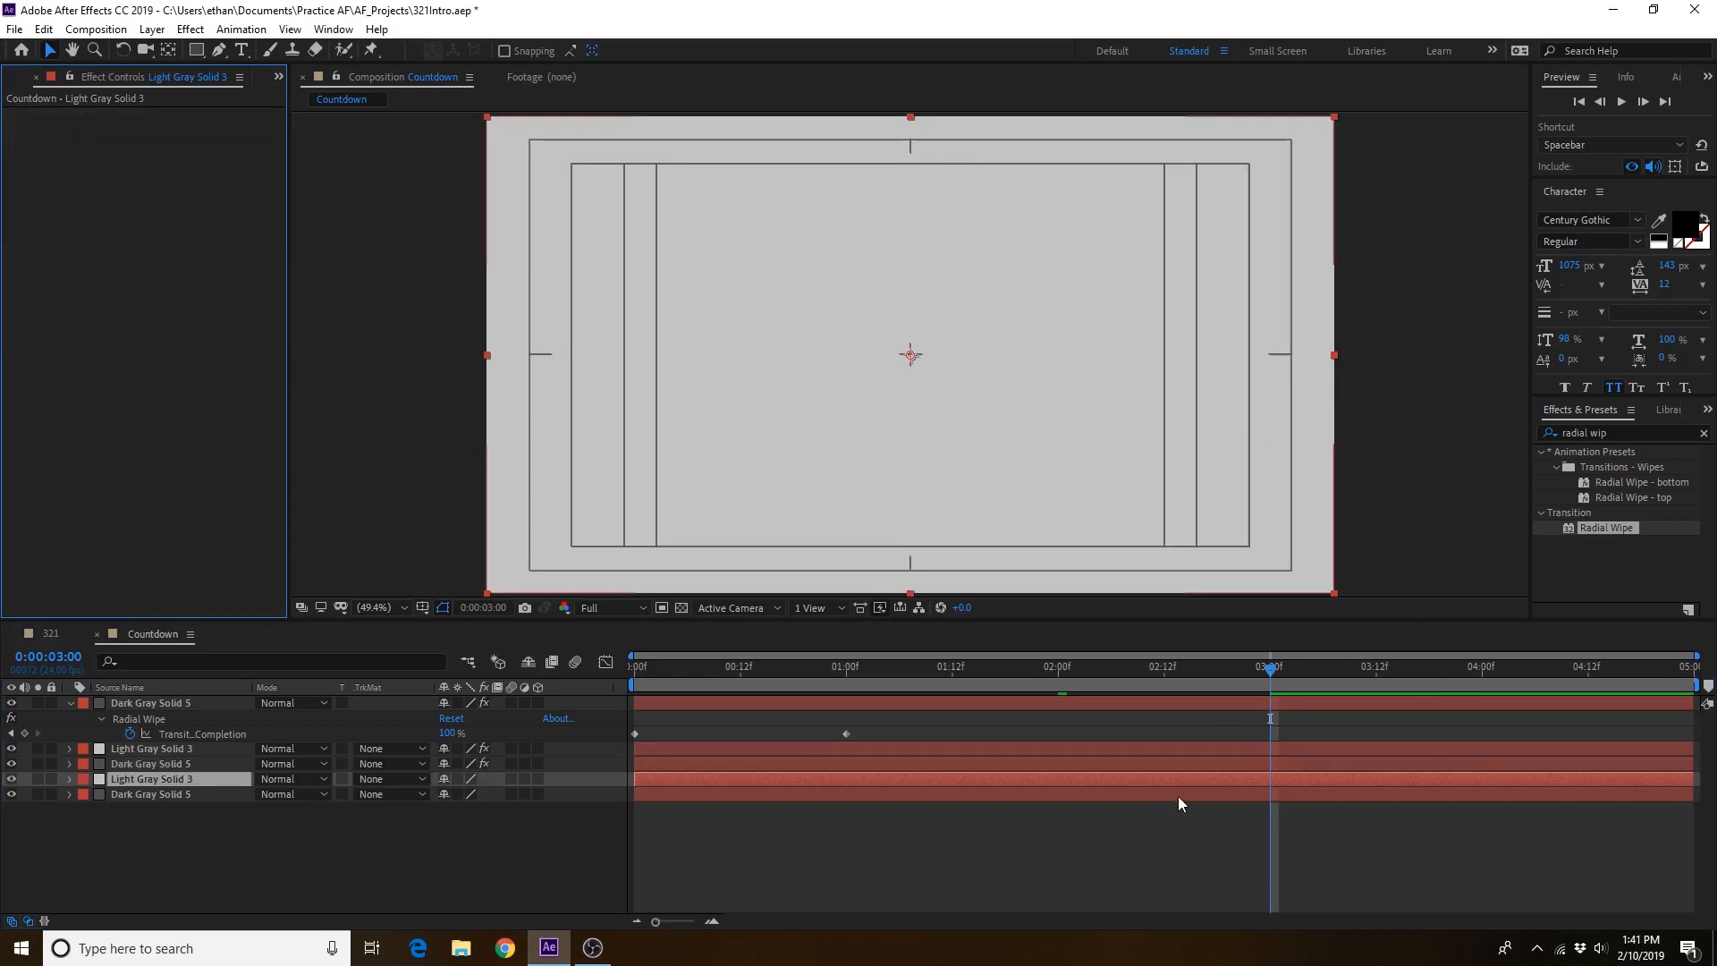
click(168, 781)
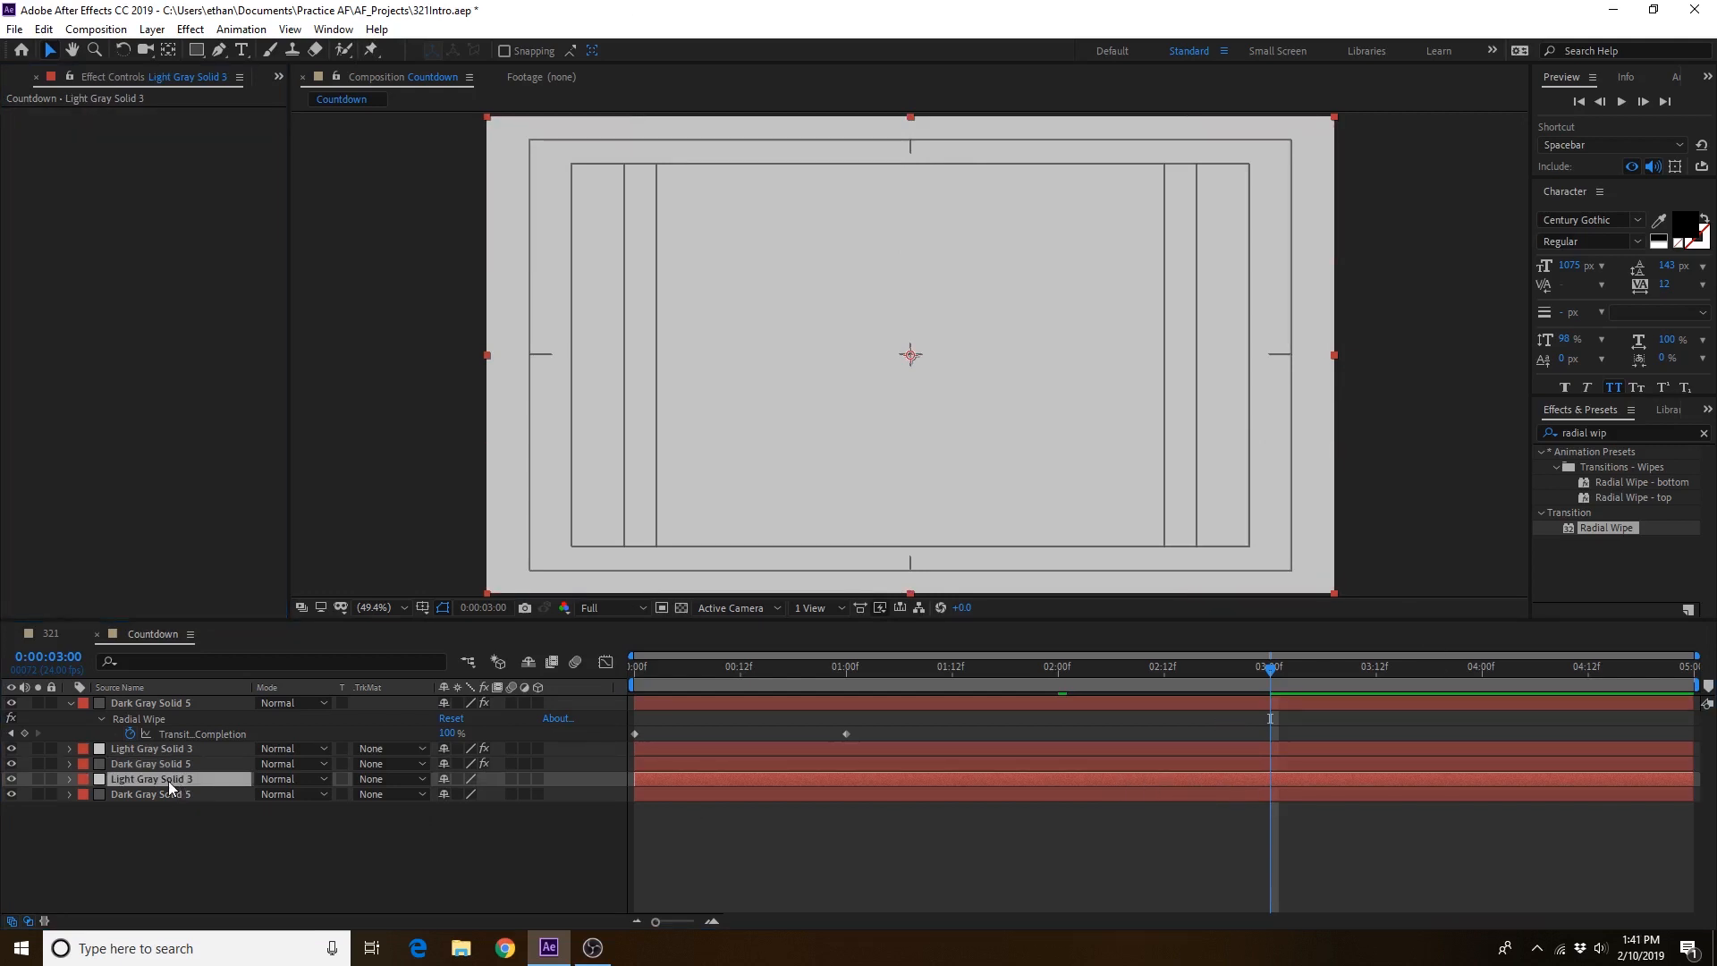
drag(1623, 539, 1273, 778)
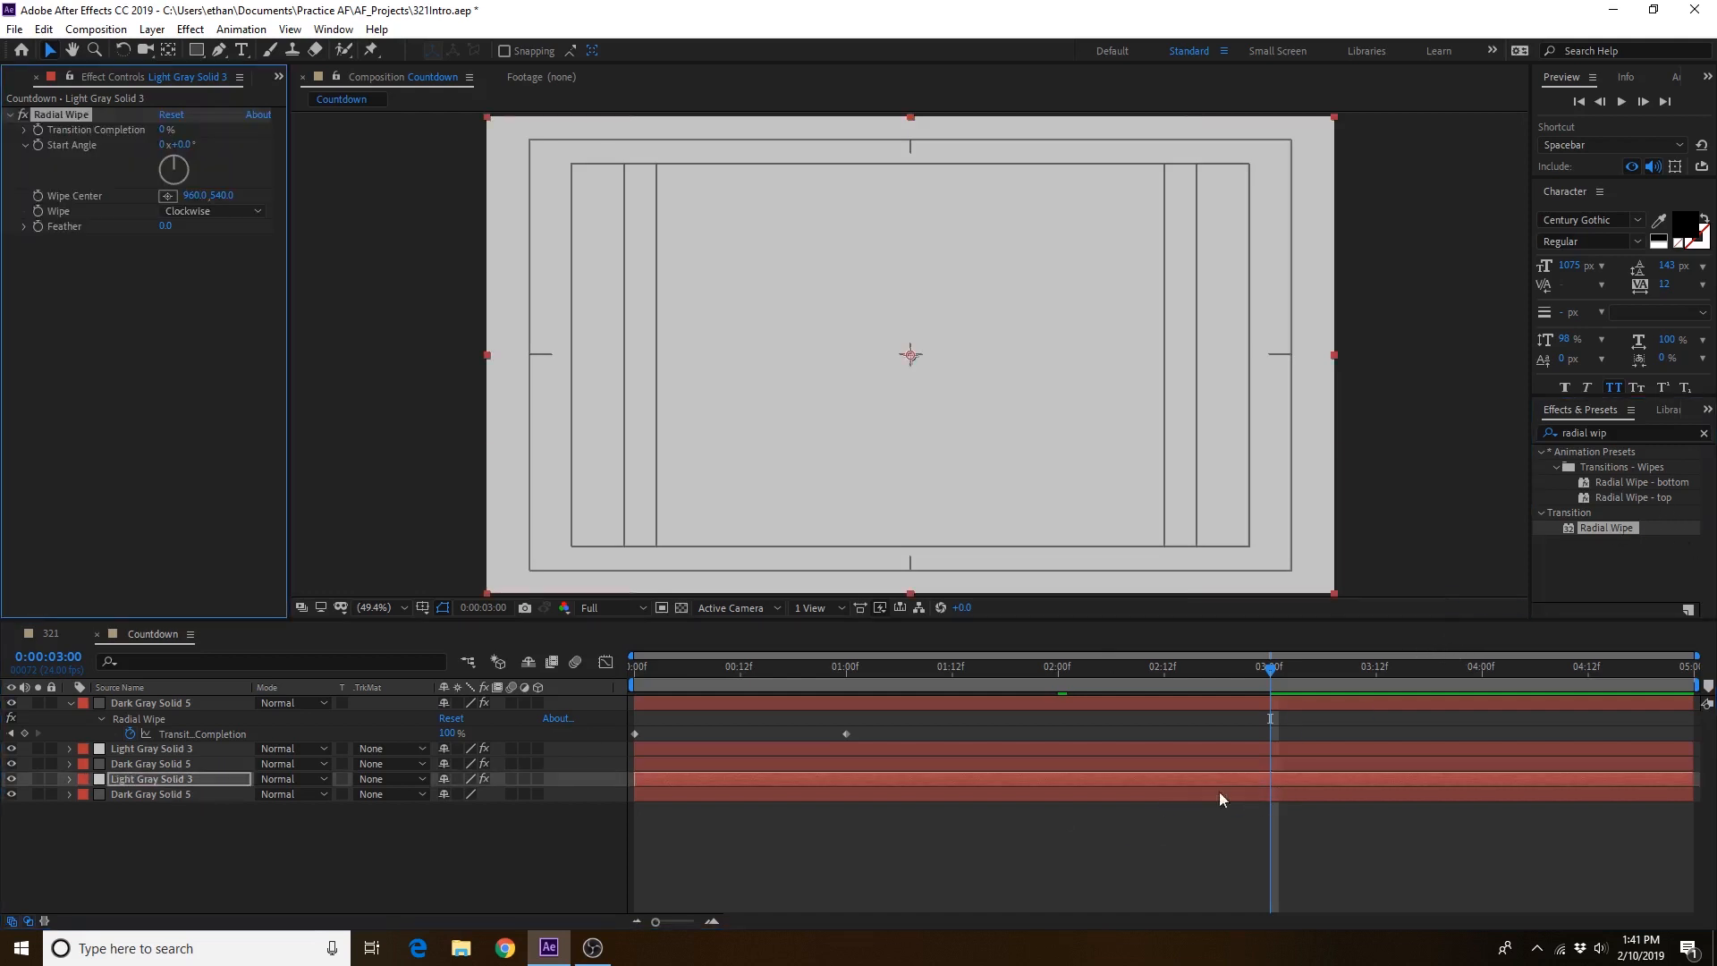
click(37, 131)
drag(1391, 683, 1482, 683)
click(166, 130)
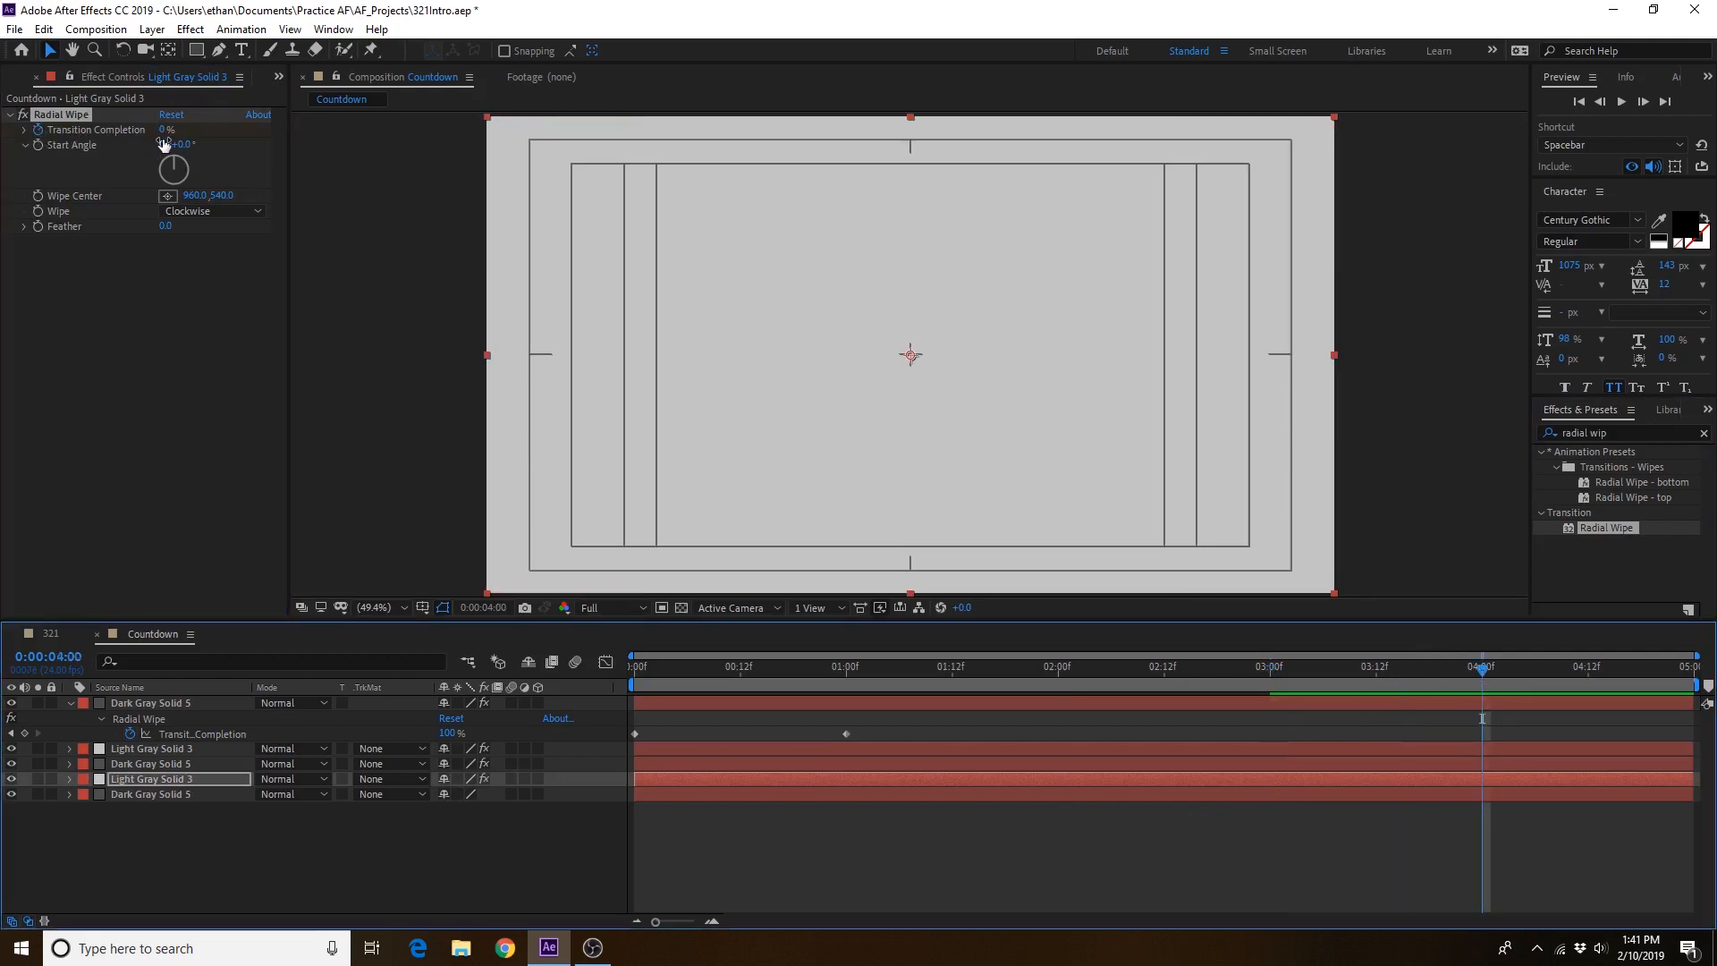
text(100)
key(Return)
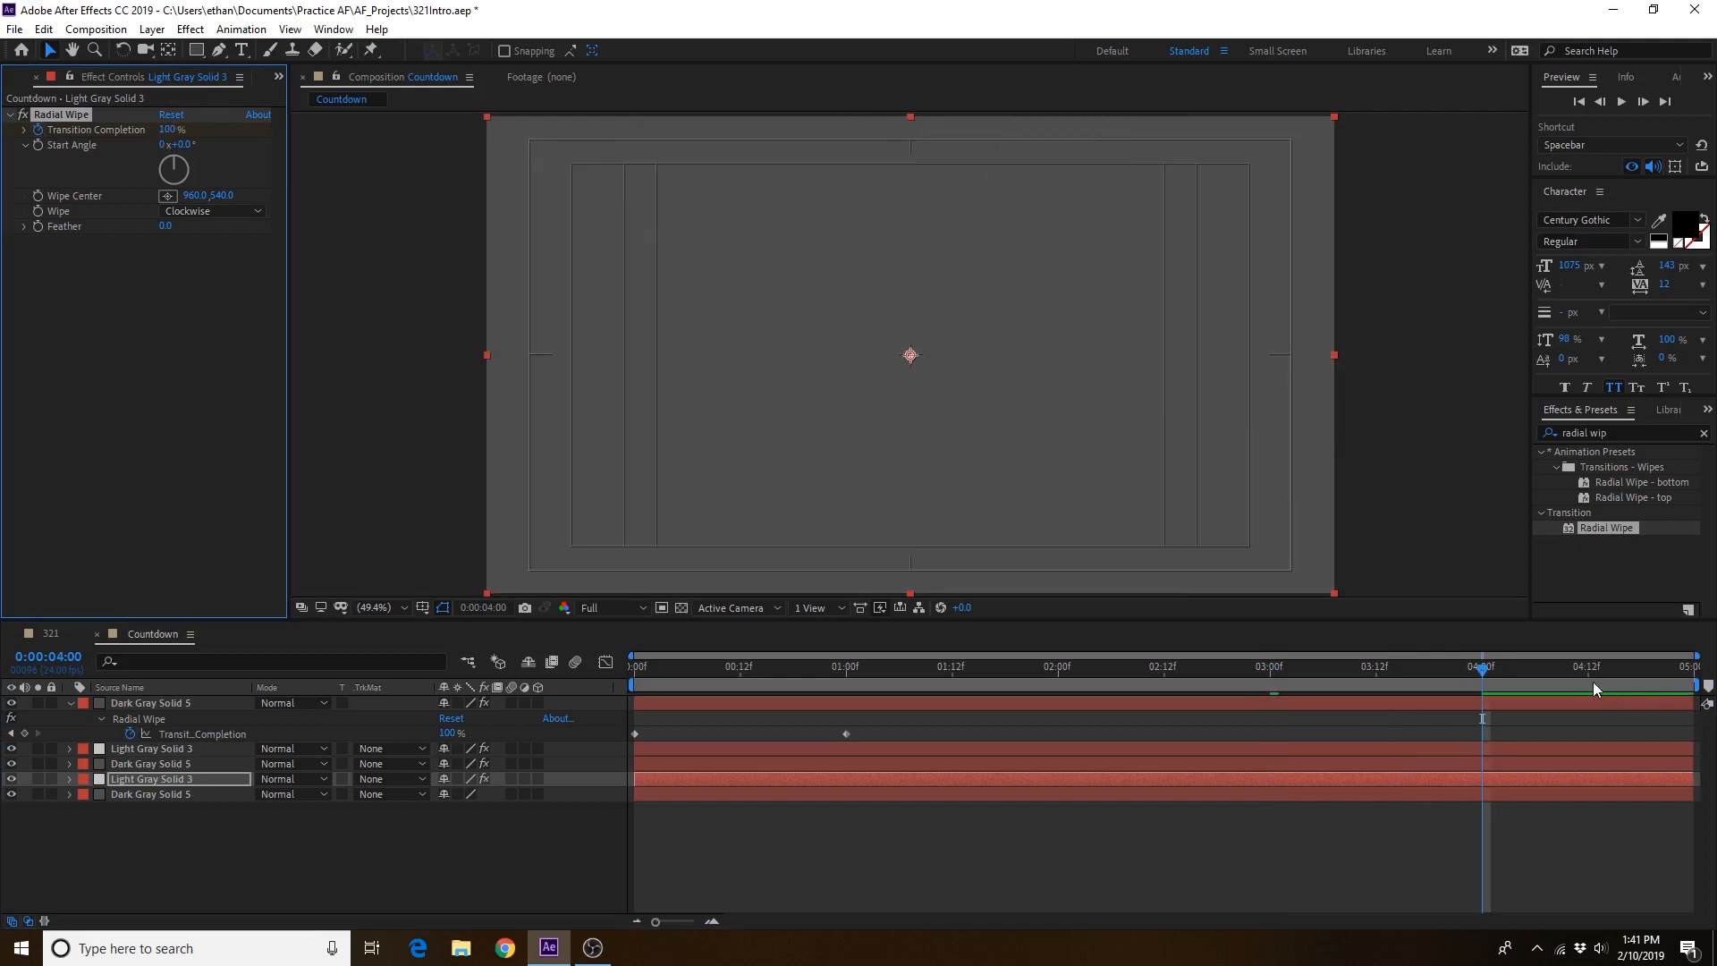
drag(1557, 675, 1478, 695)
Step: Pre-compose all five gray solid layers into a new composition named BG
key(Home)
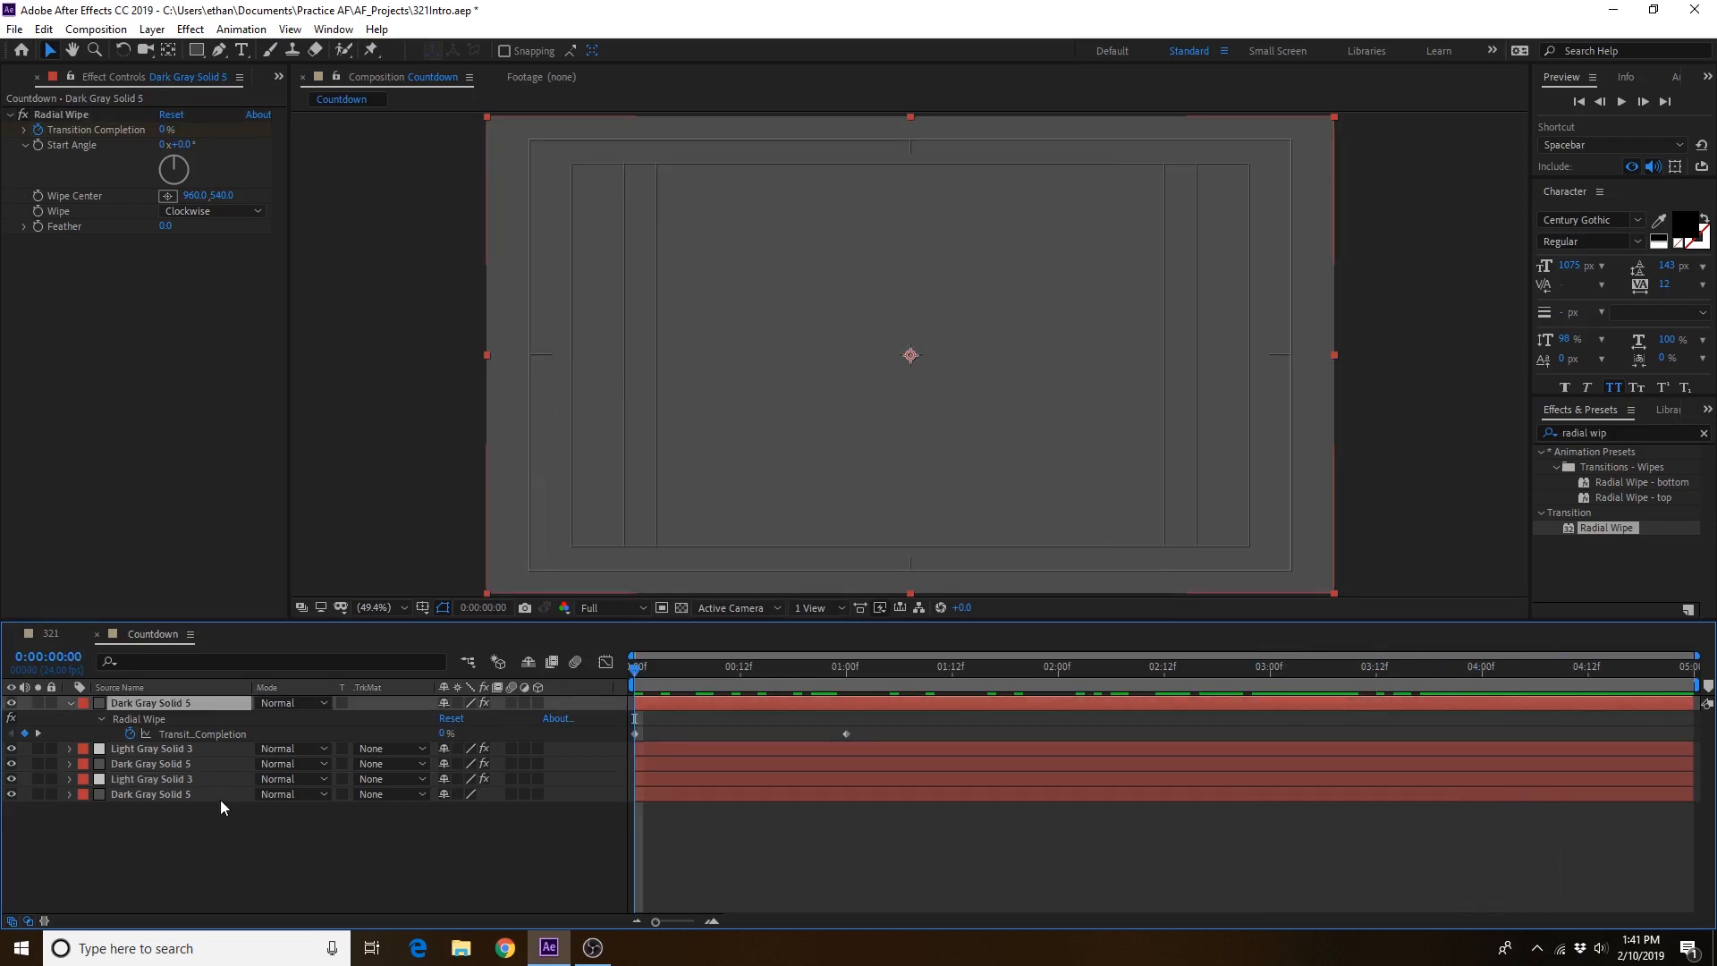
key(ctrl+a)
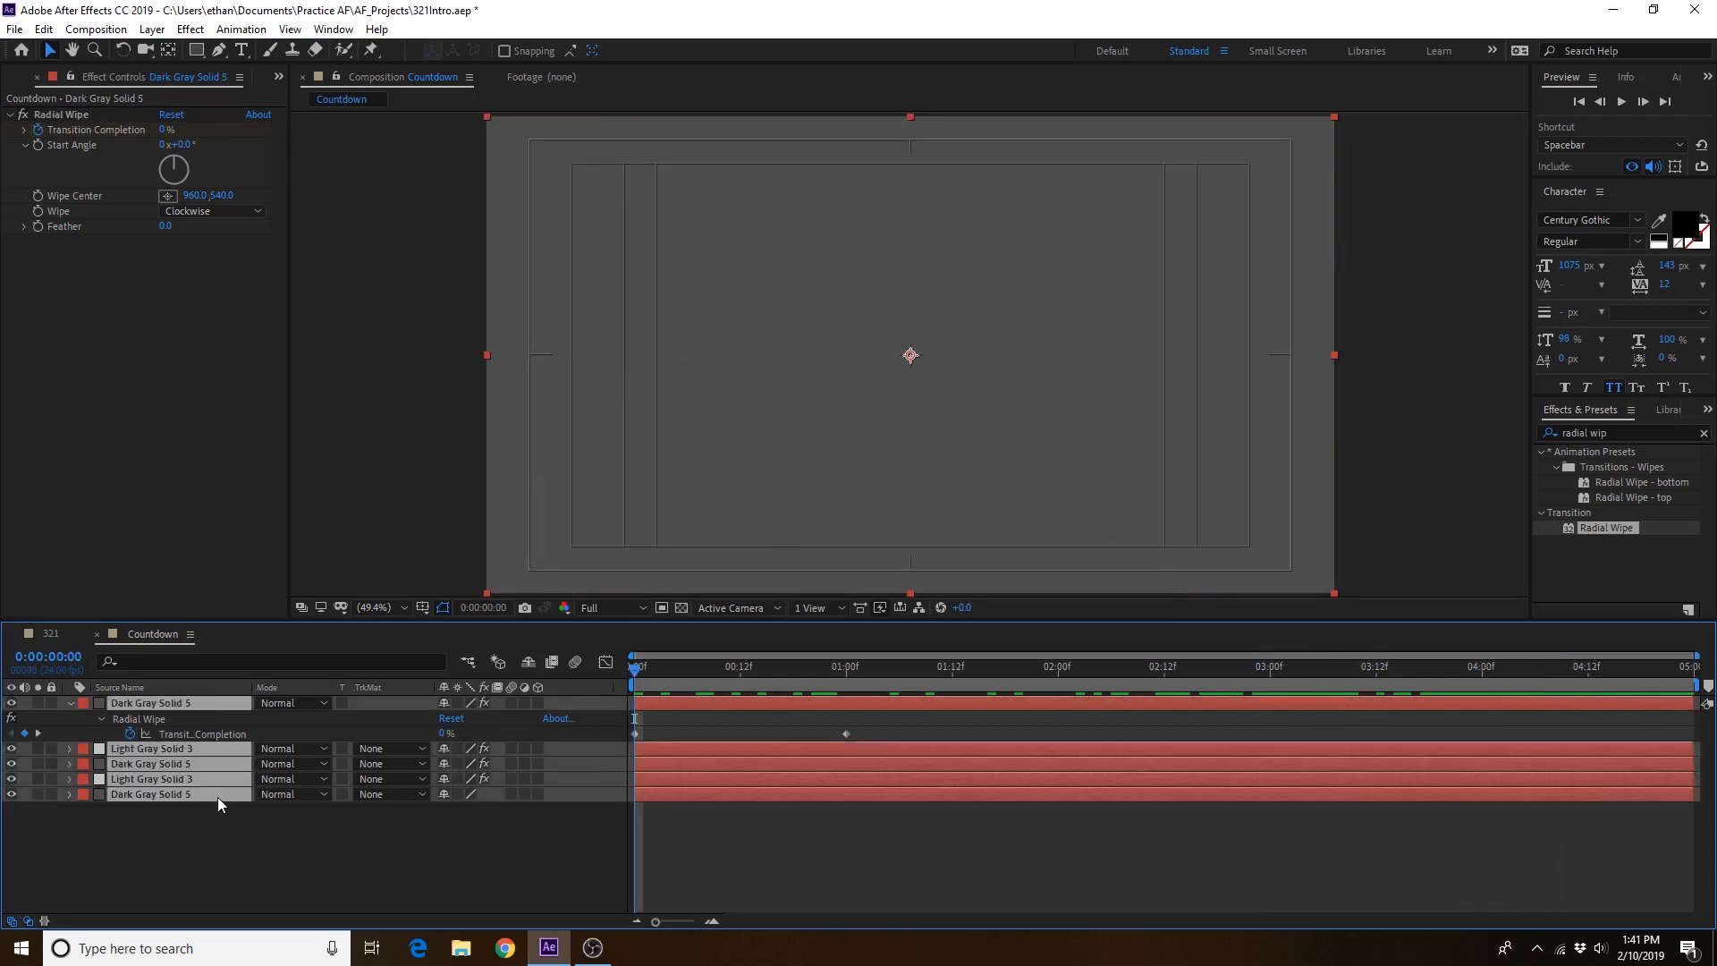
right_click(204, 799)
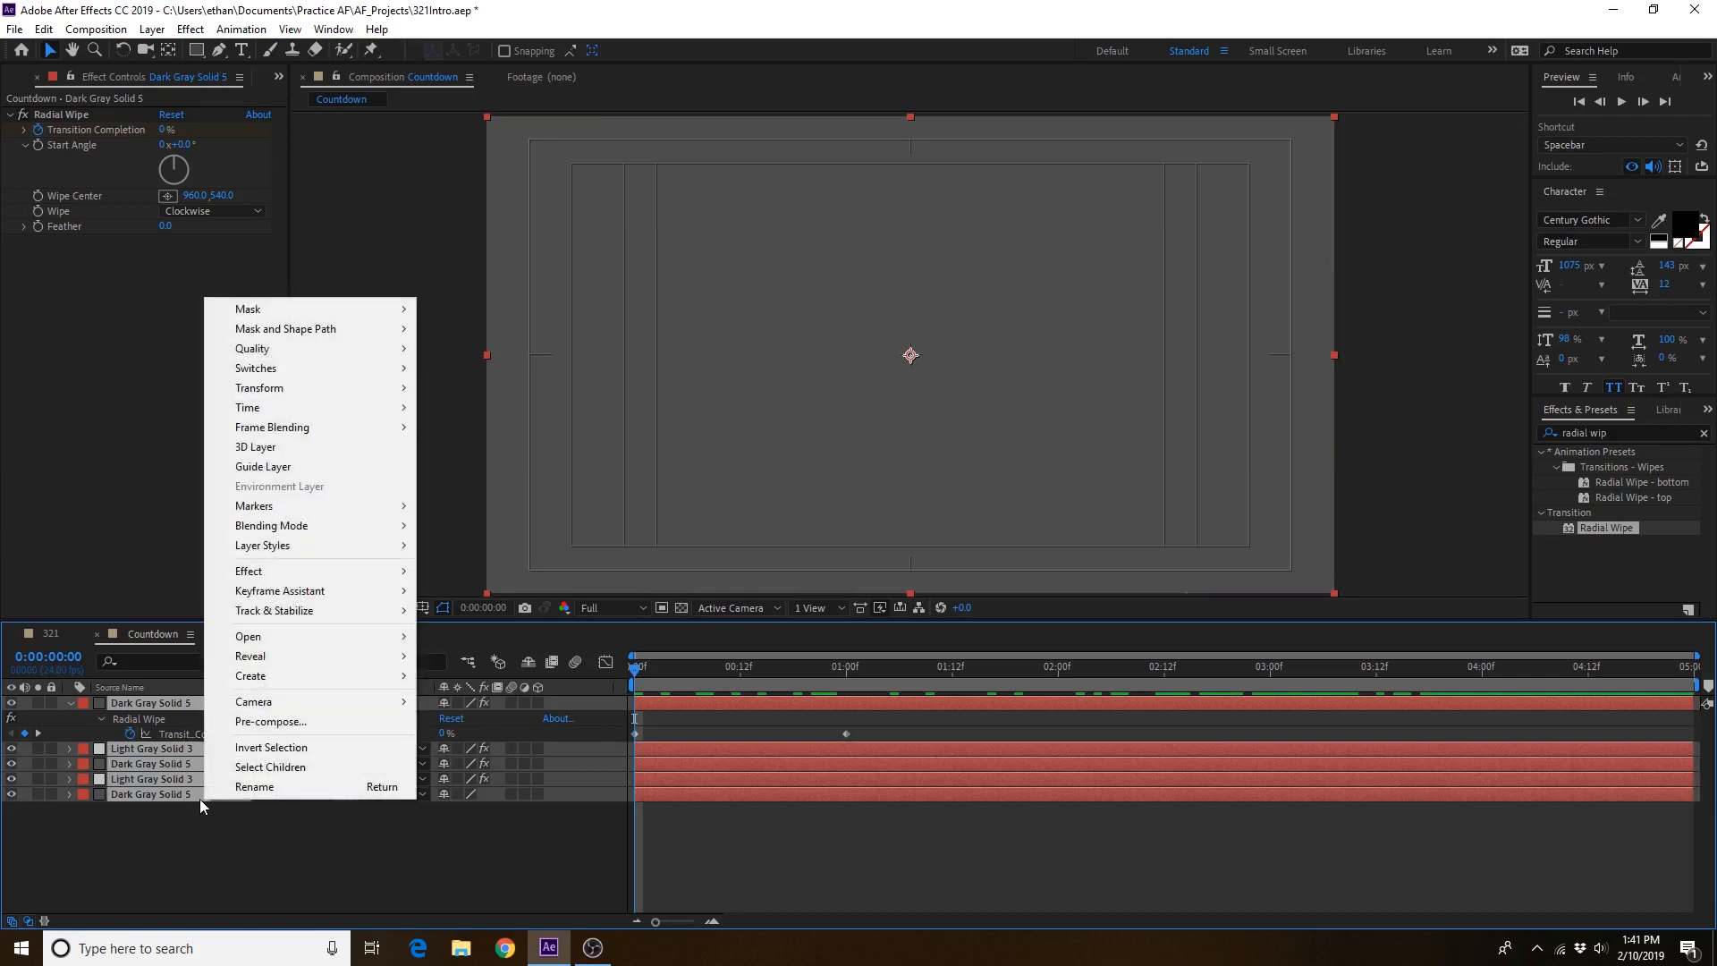
click(309, 722)
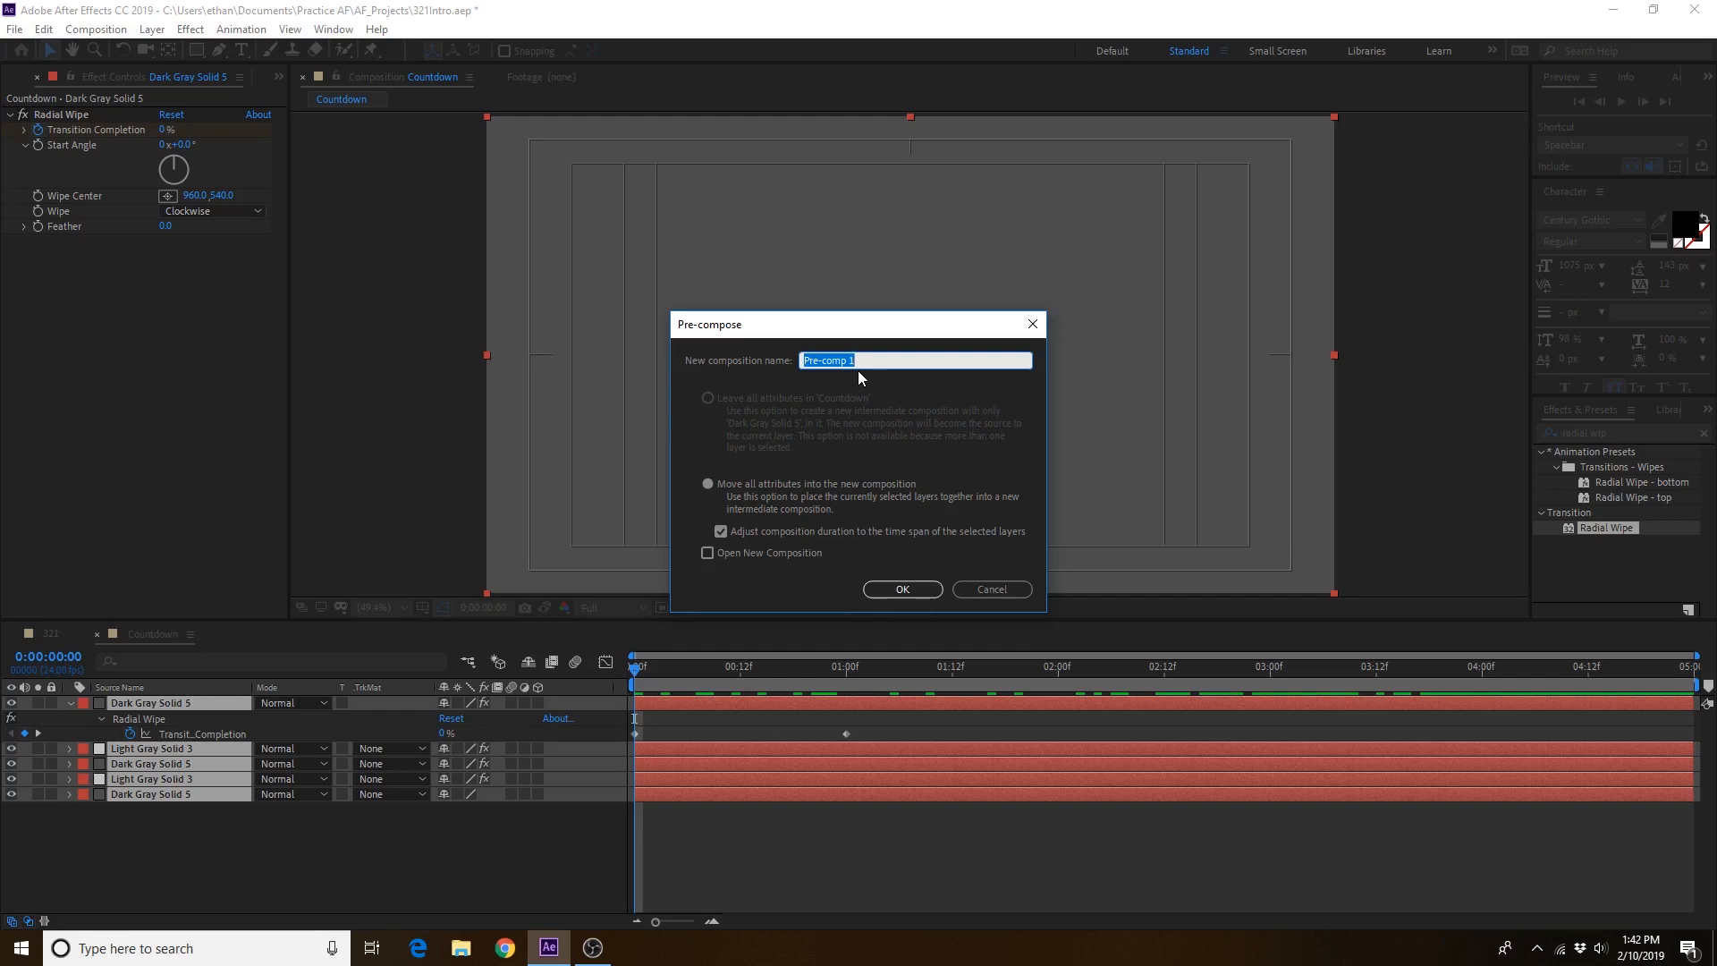
text(BG)
key(Return)
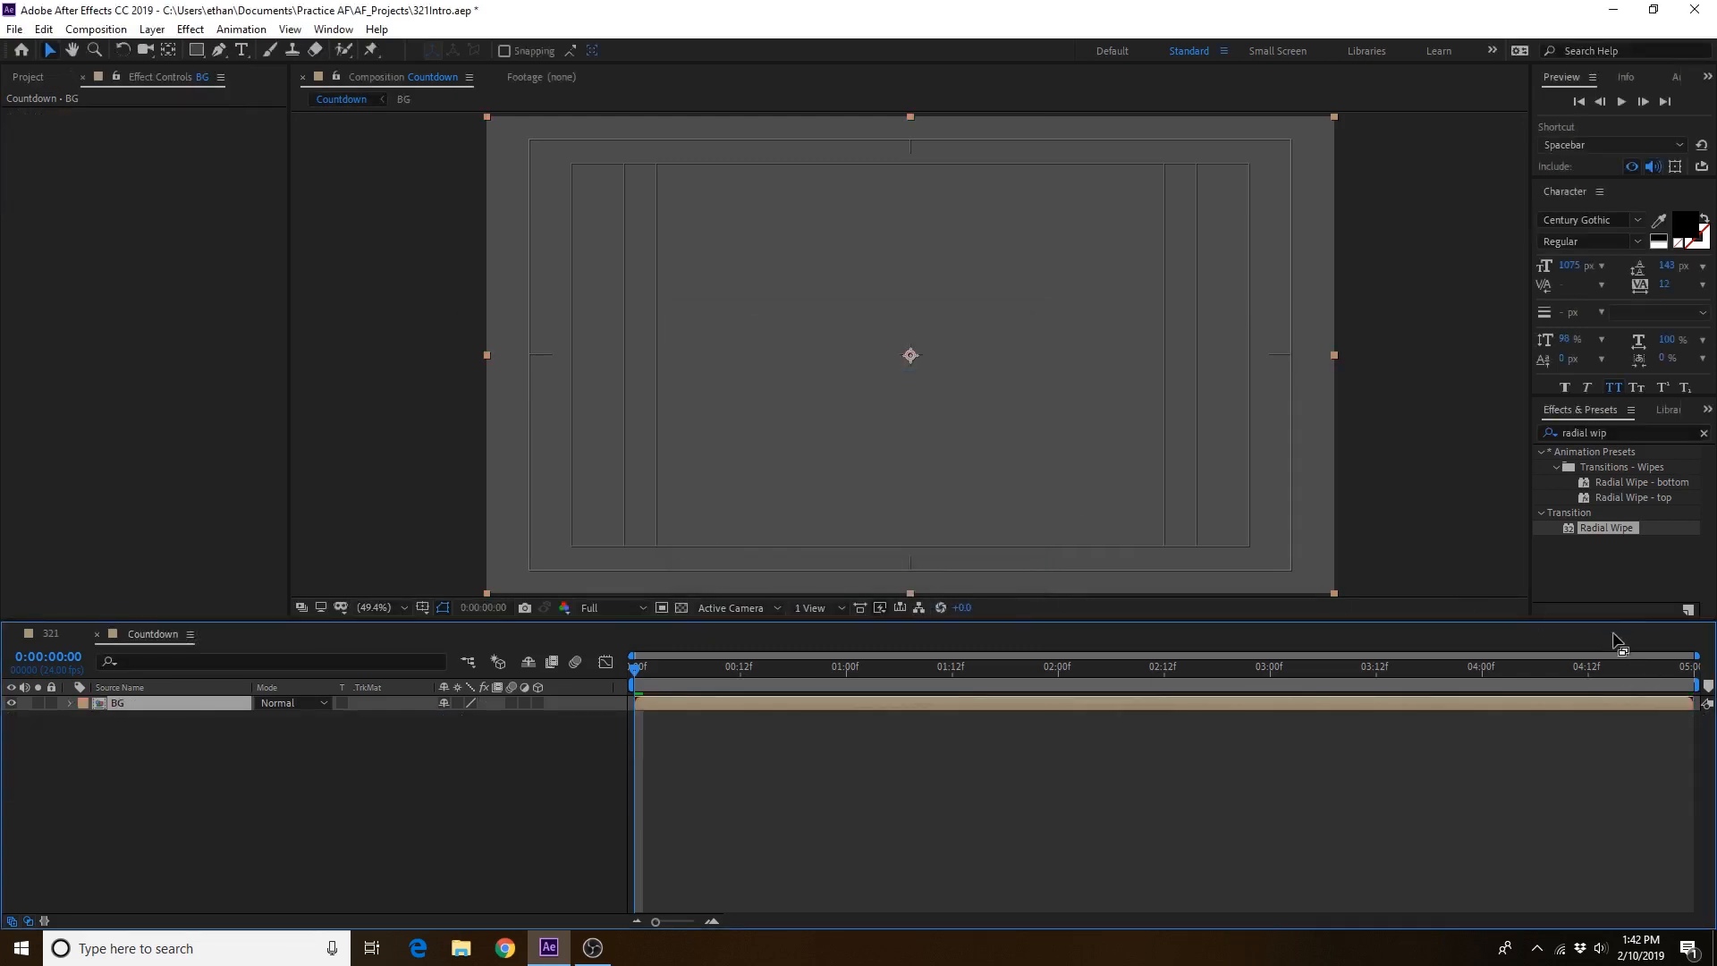
drag(1620, 669, 588, 755)
Step: Create a text layer reading "3" above the BG layer and move it to the middle of the frame
click(243, 49)
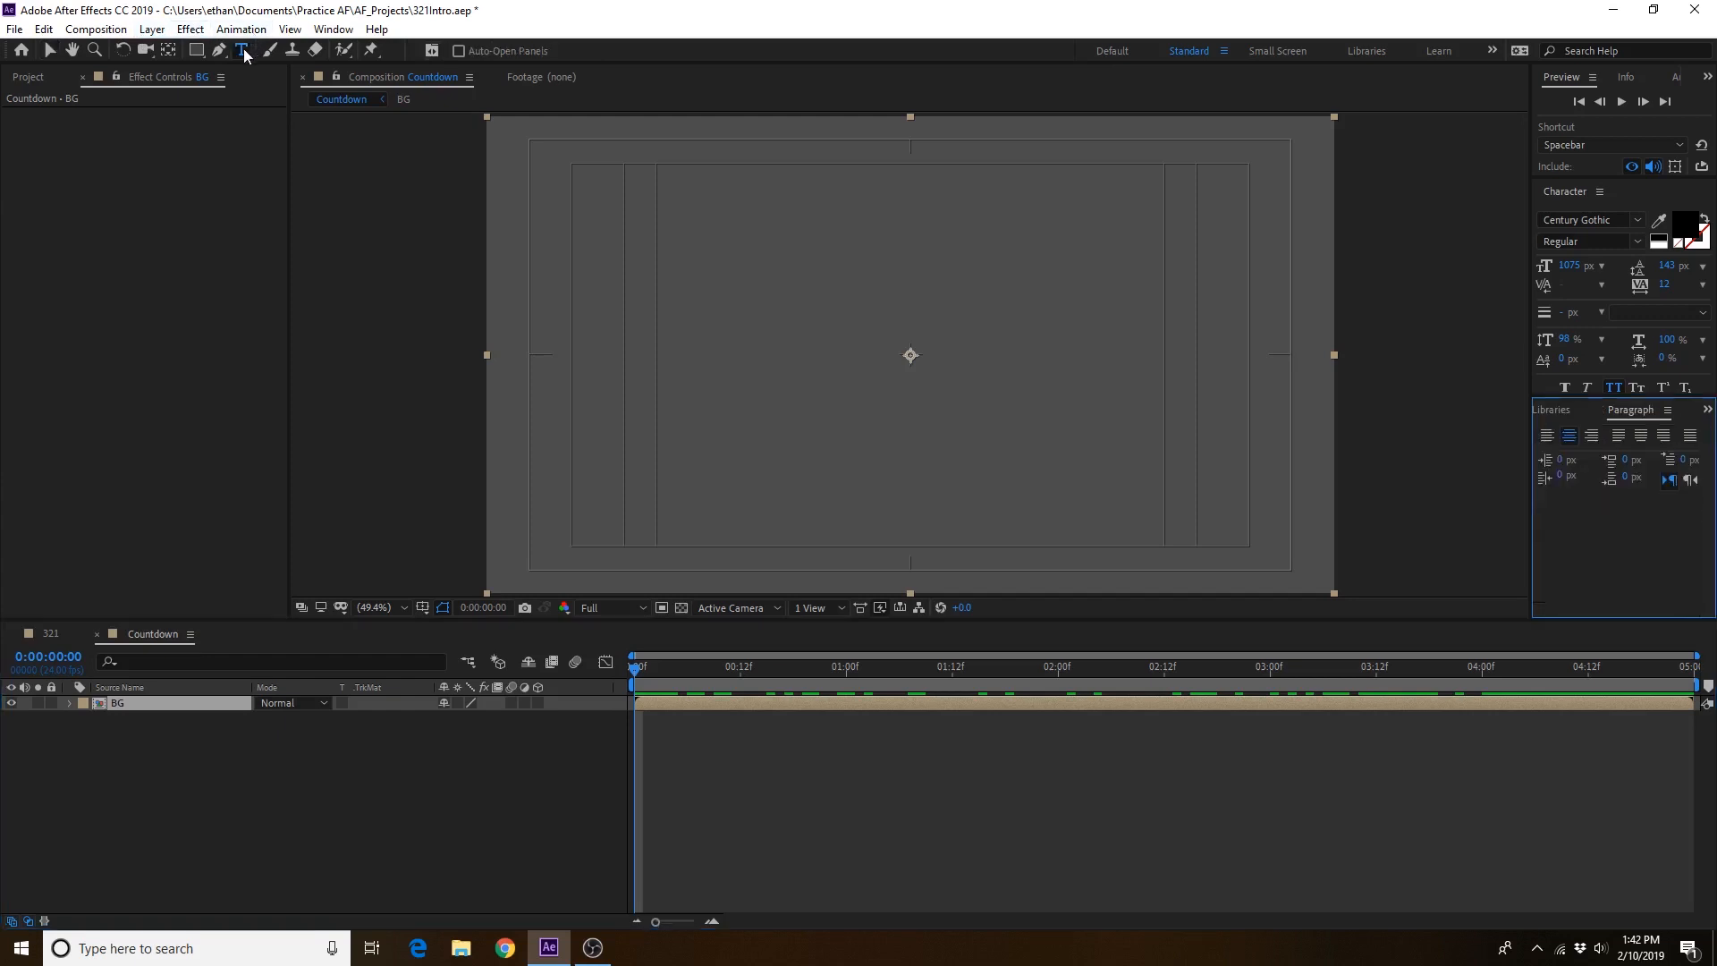
click(550, 848)
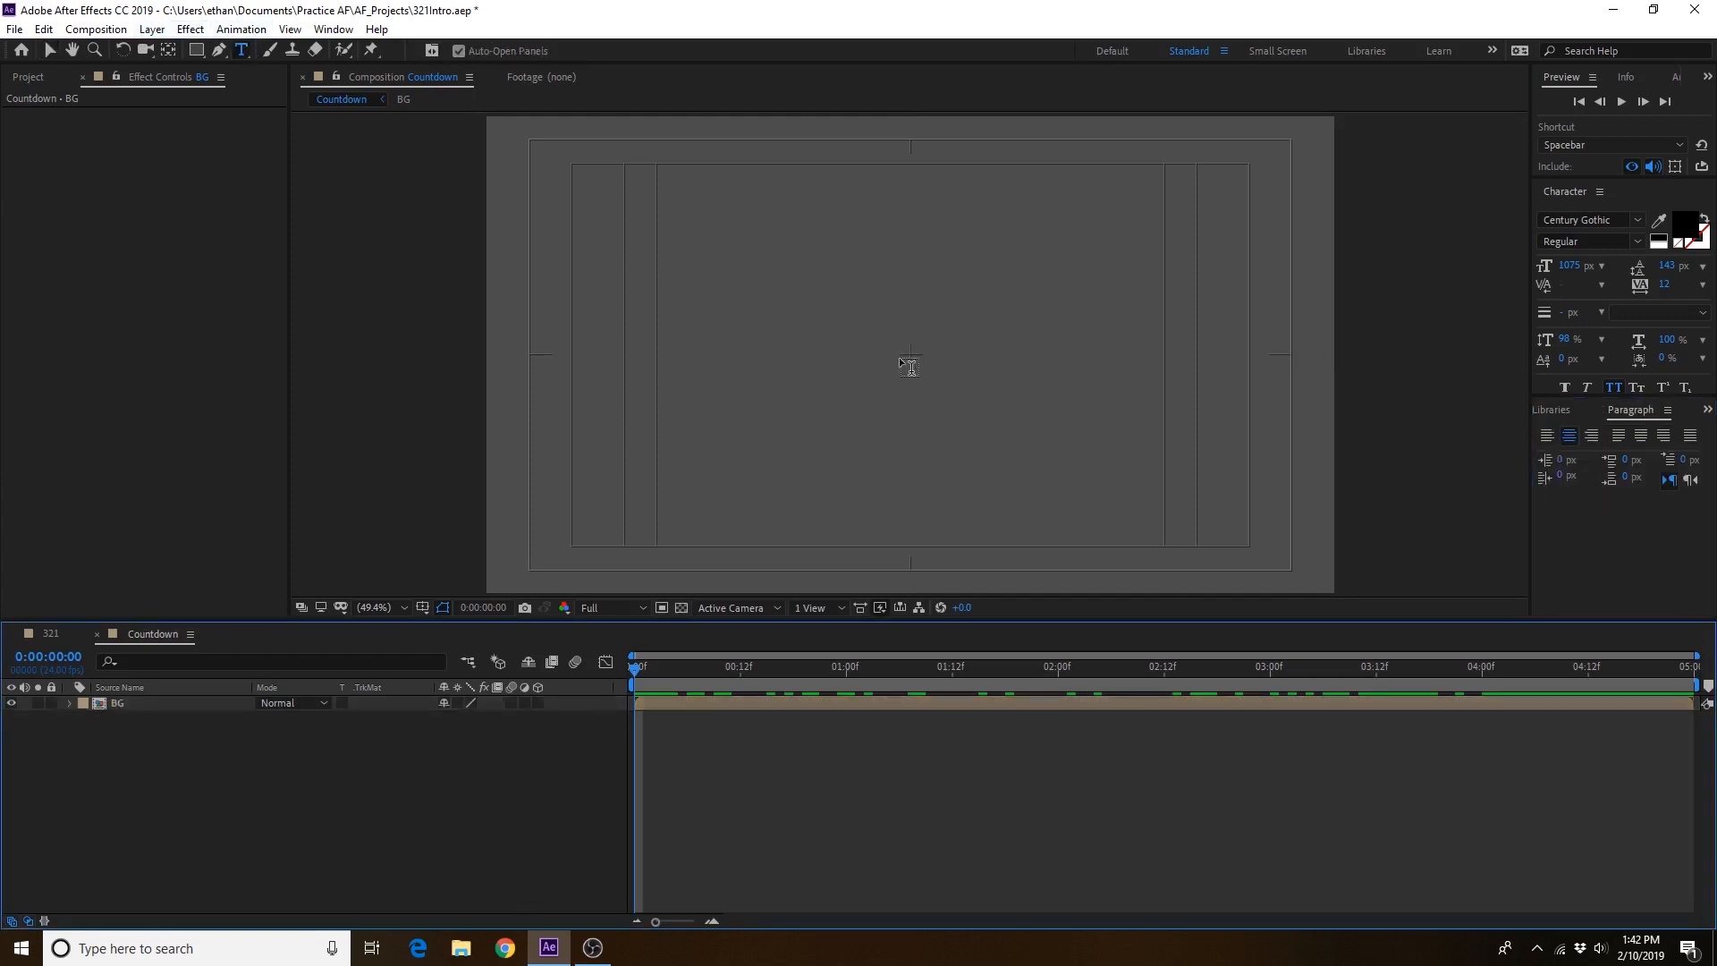
click(908, 354)
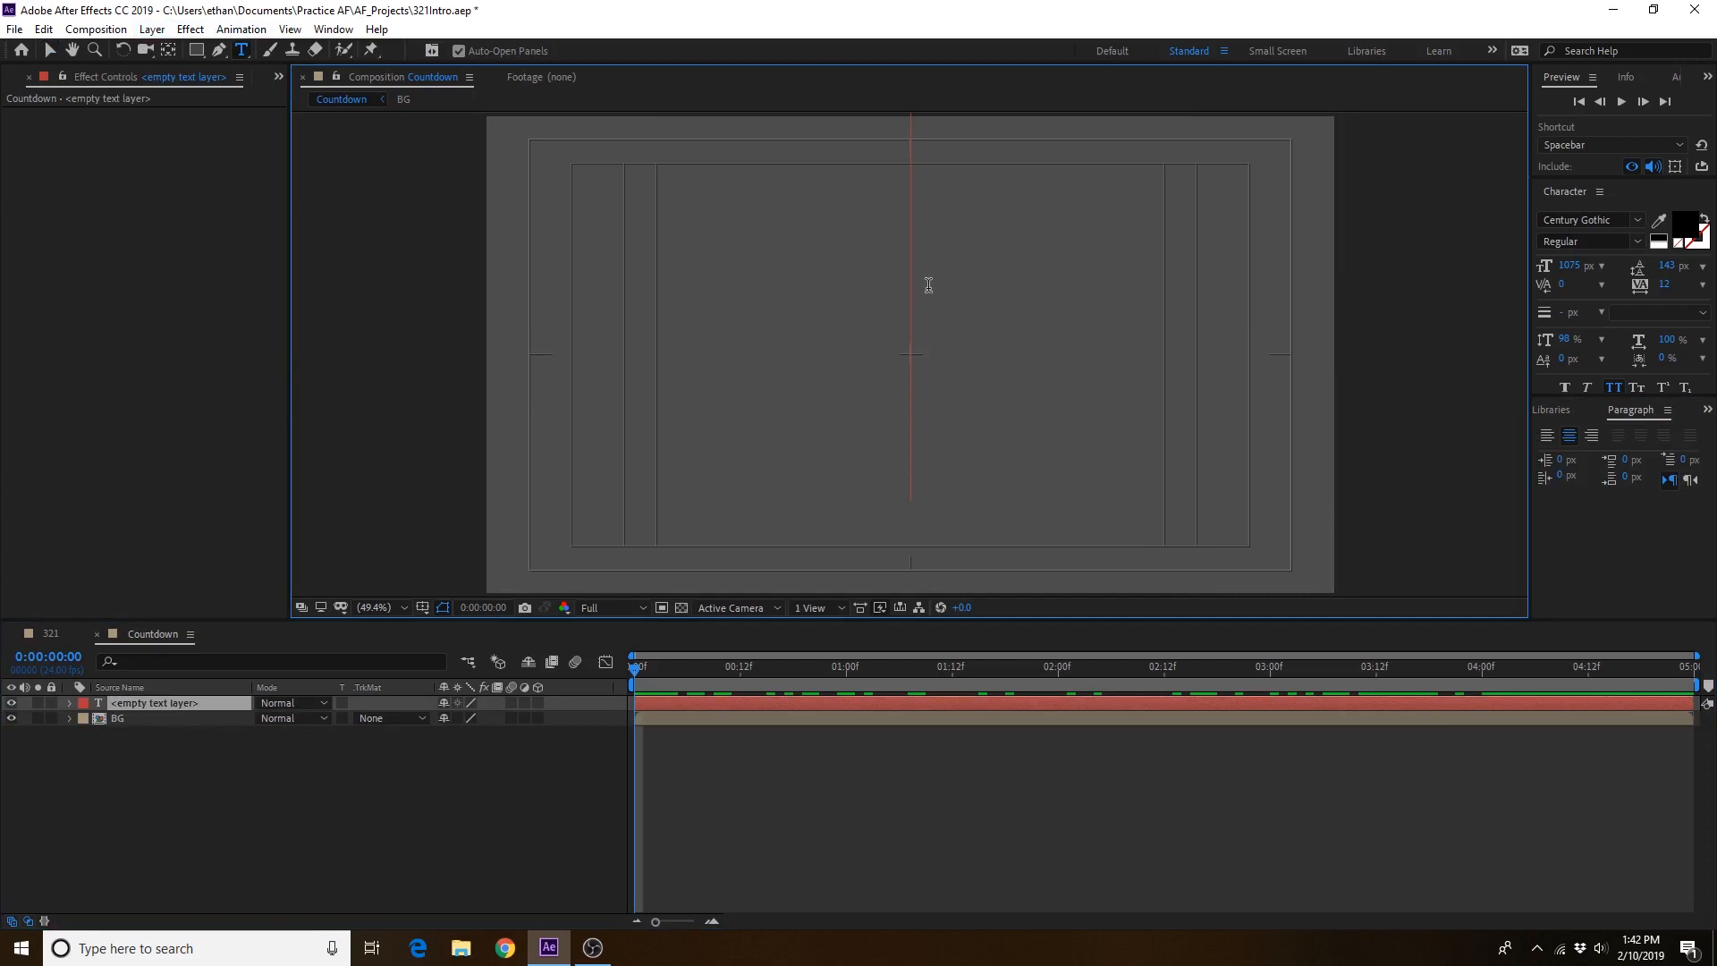
text(3)
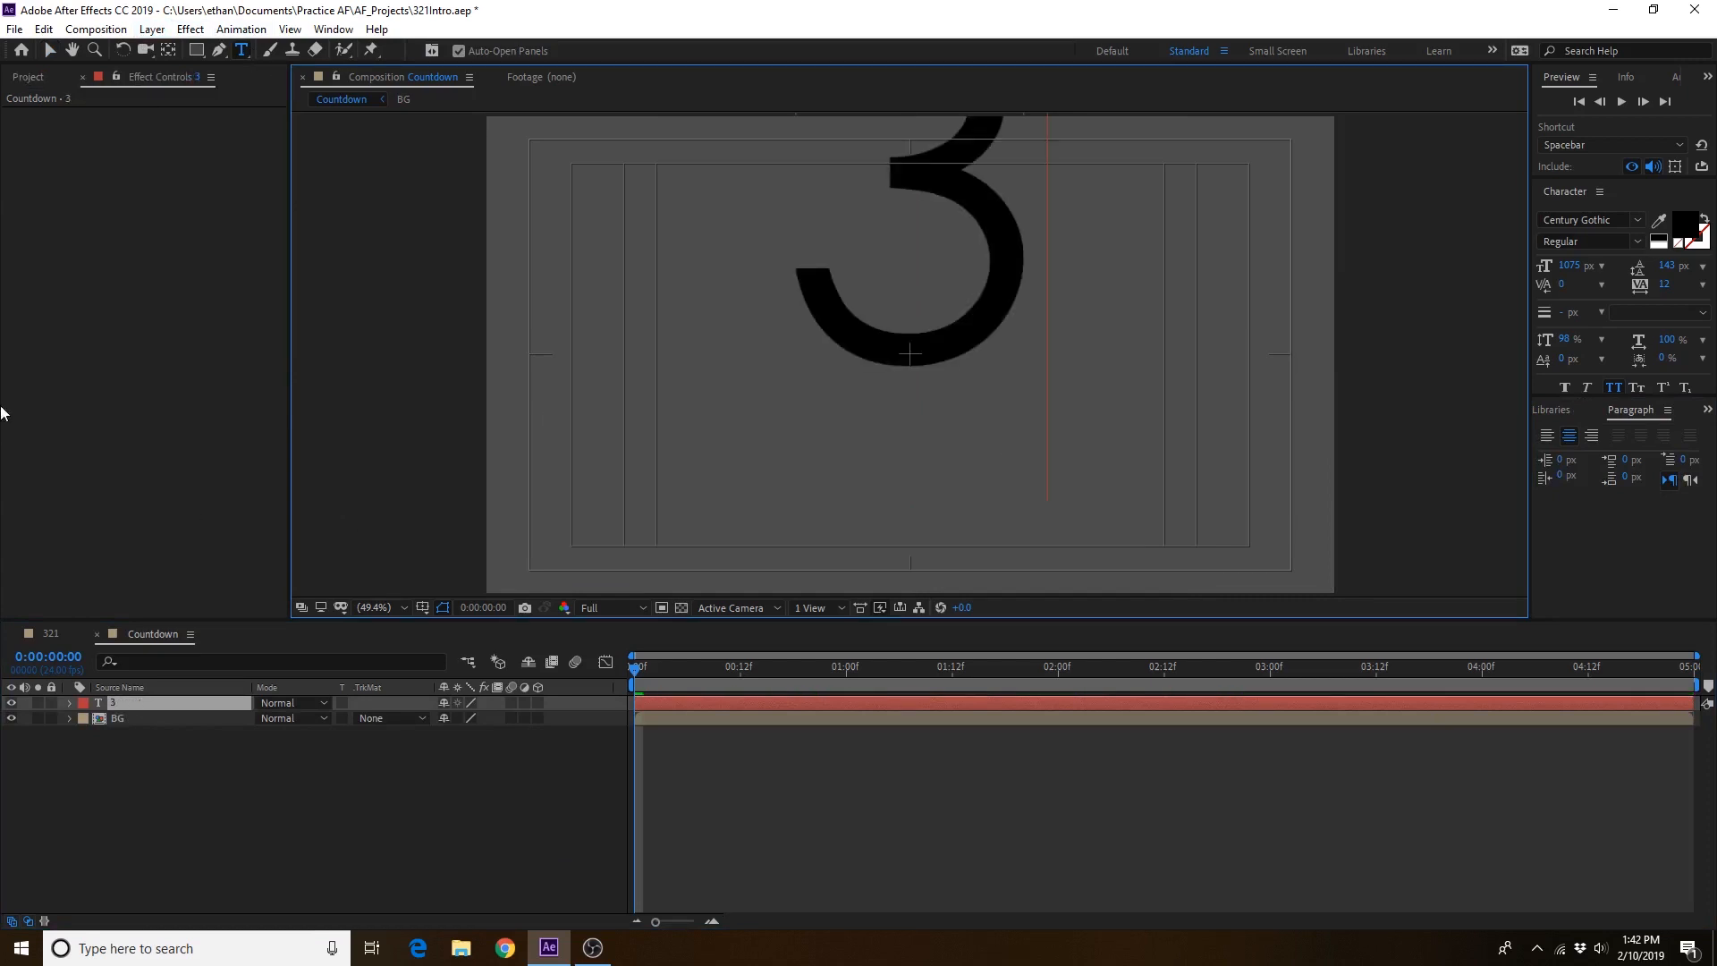
click(60, 52)
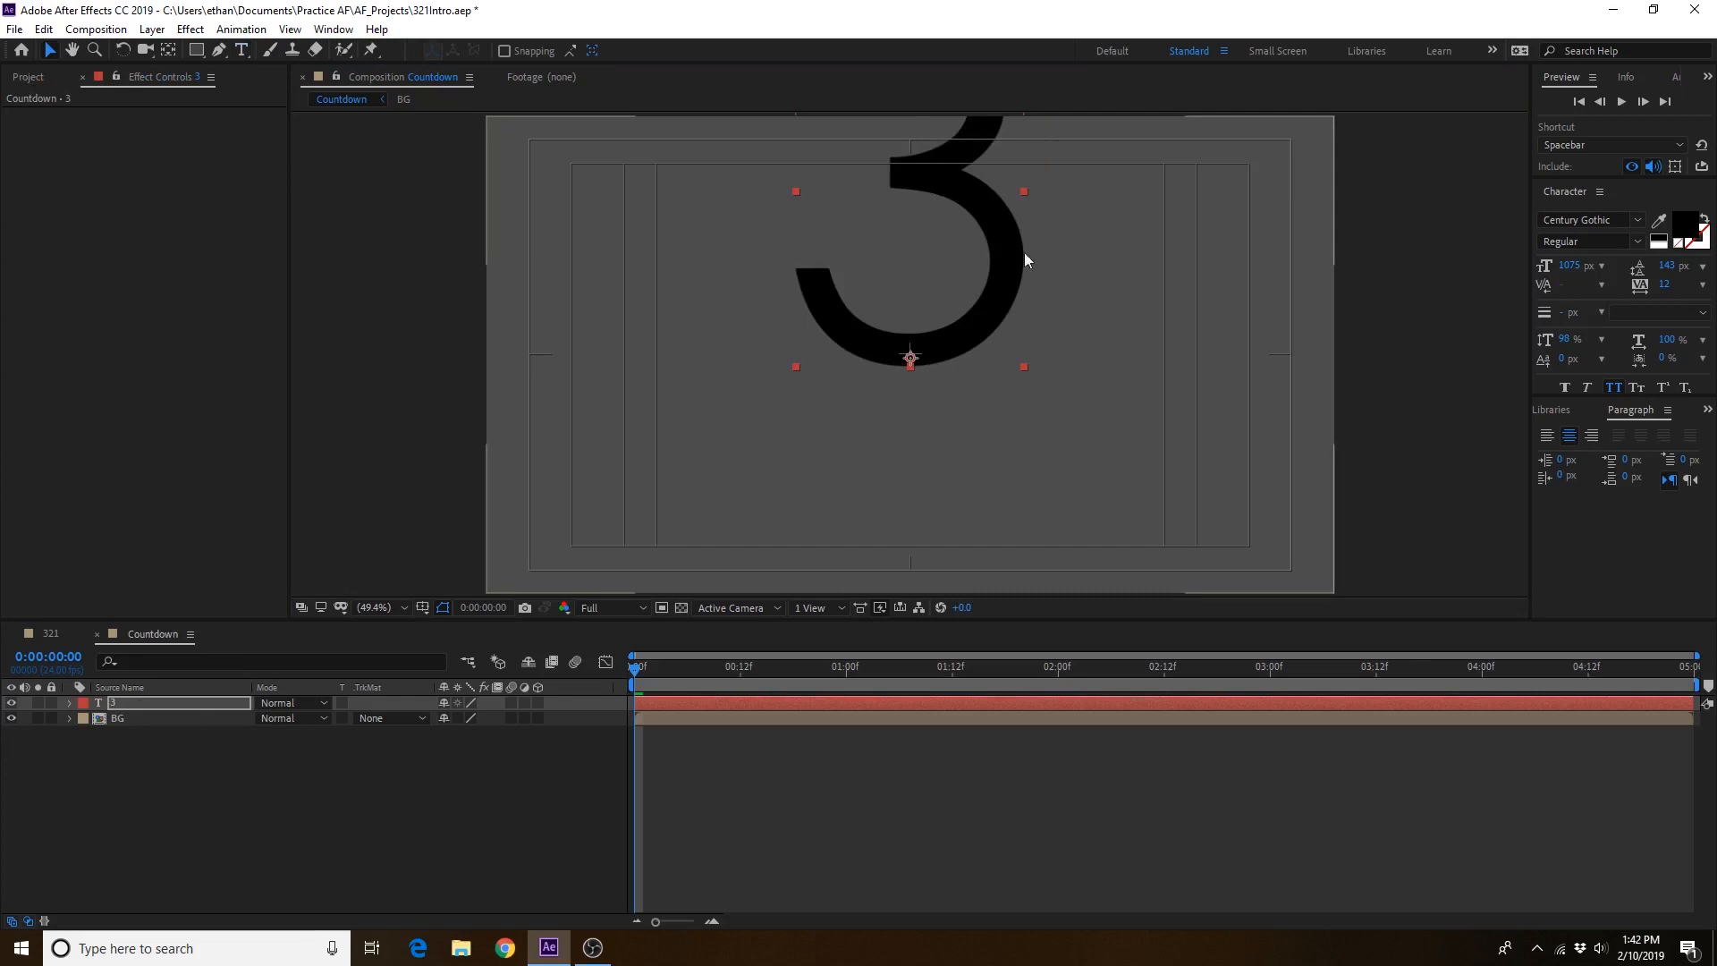
drag(1025, 254, 1001, 410)
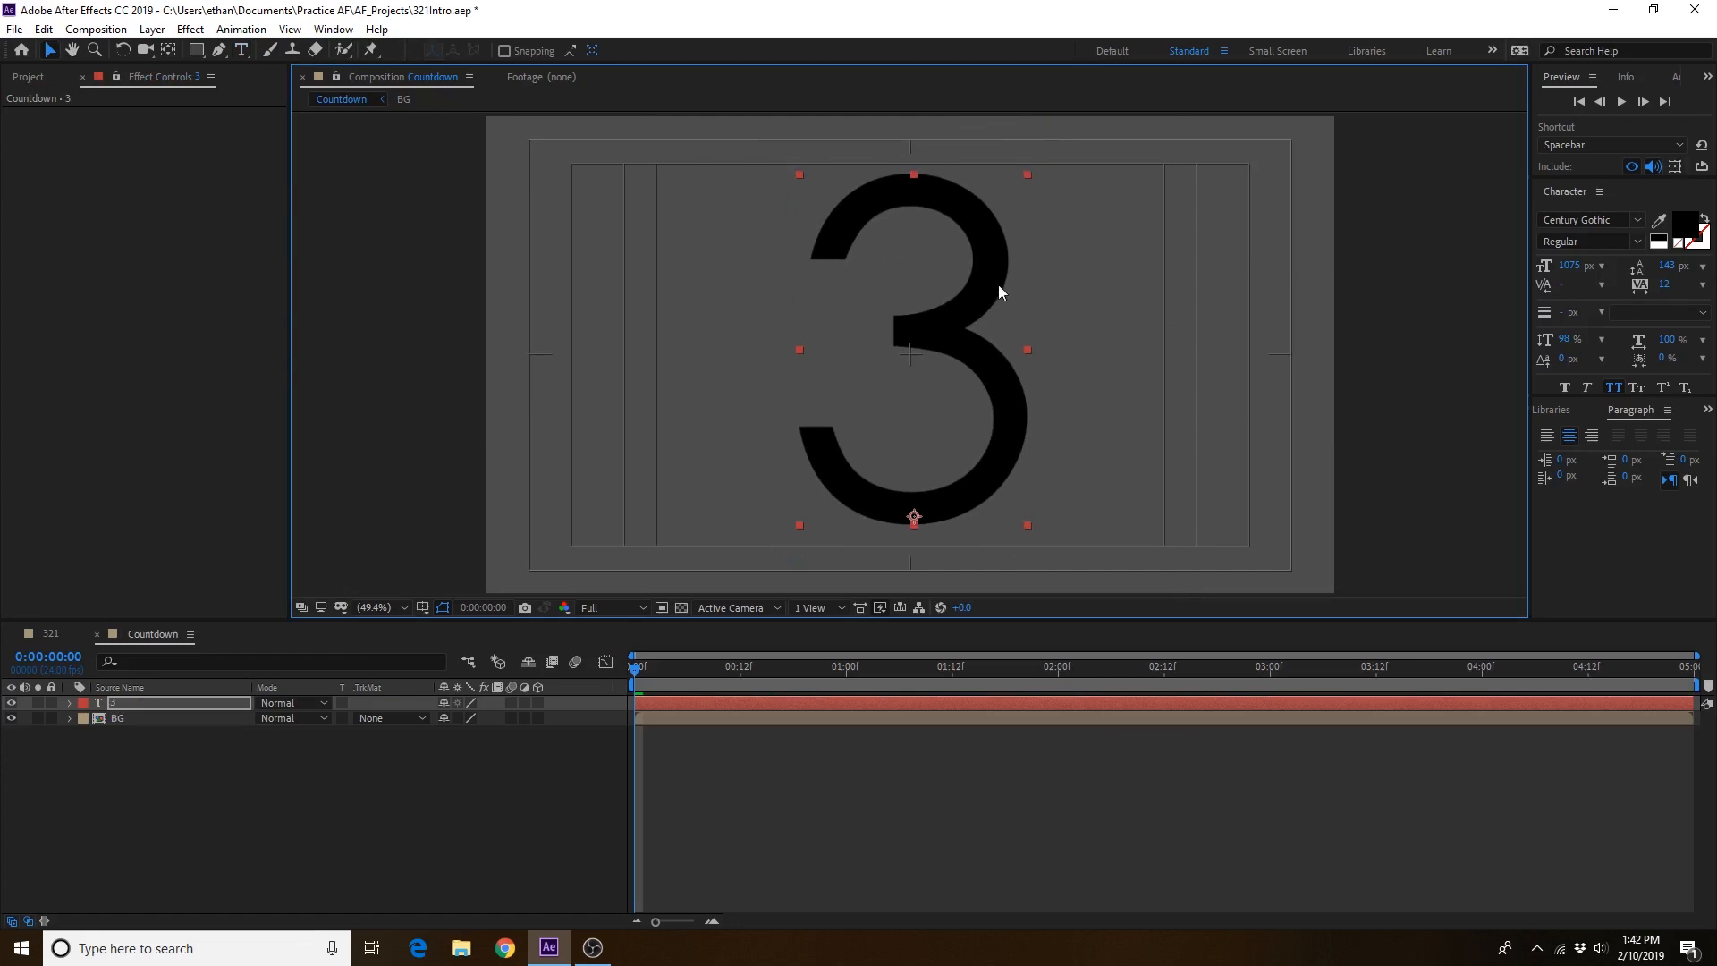
Step: Enlarge the "3" to a font size of 1142 px and reposition it so it stays centered in the frame
click(1636, 221)
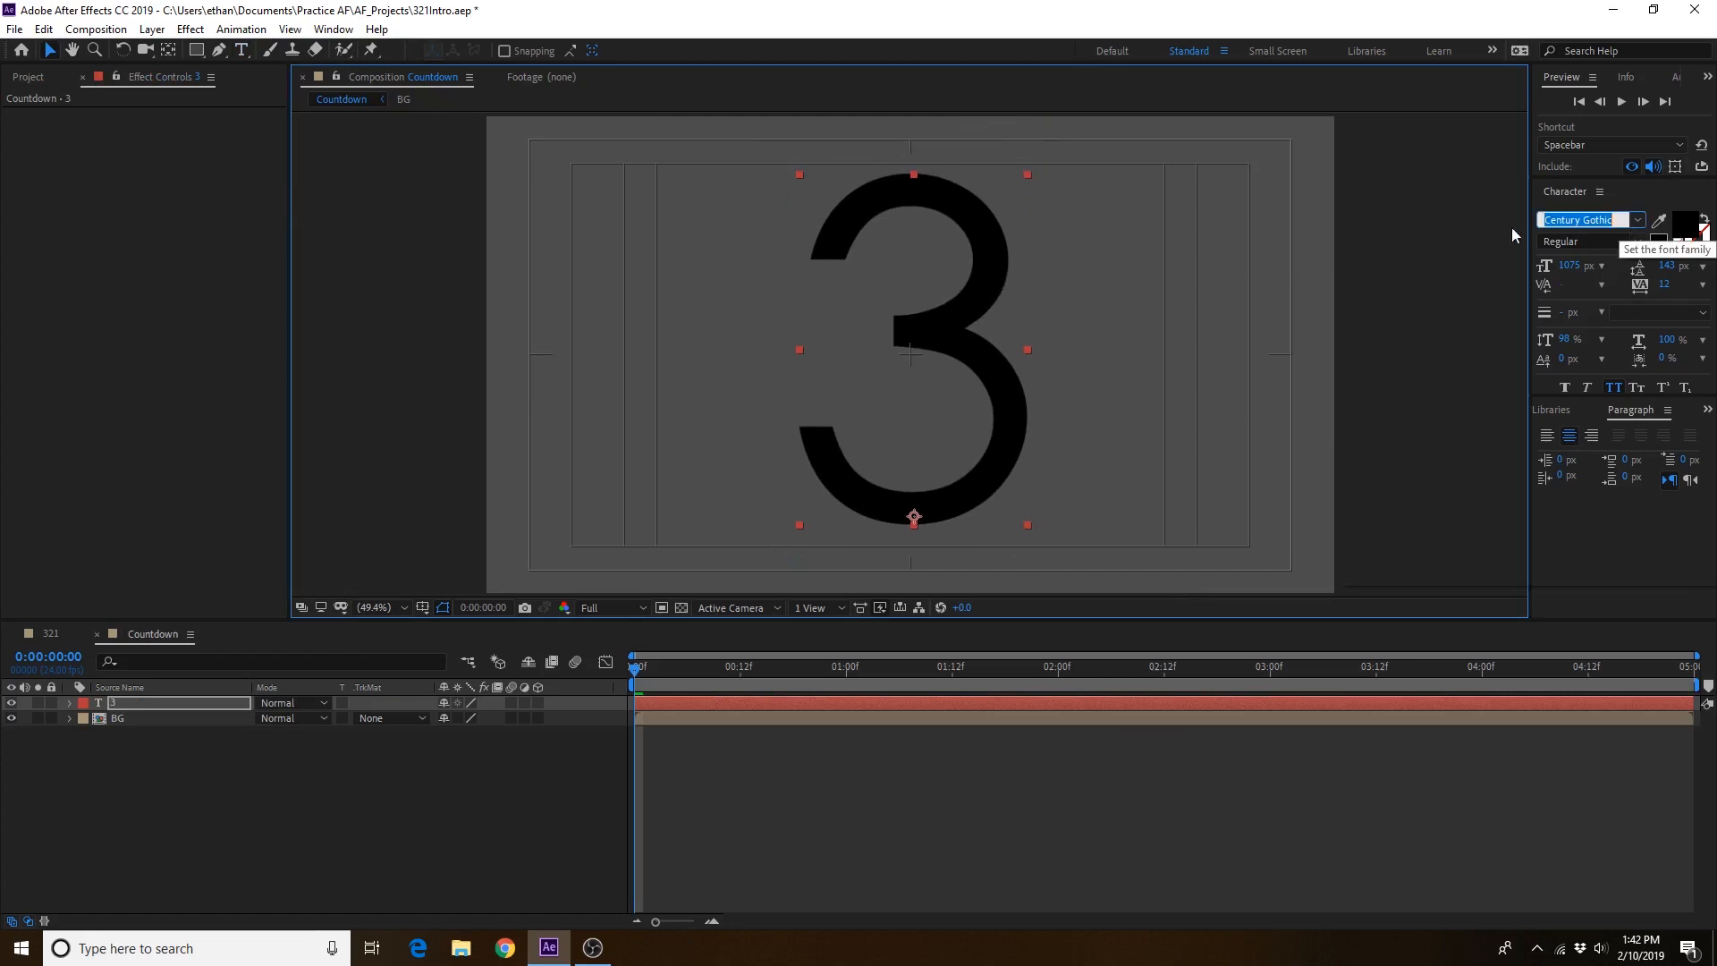
click(1637, 224)
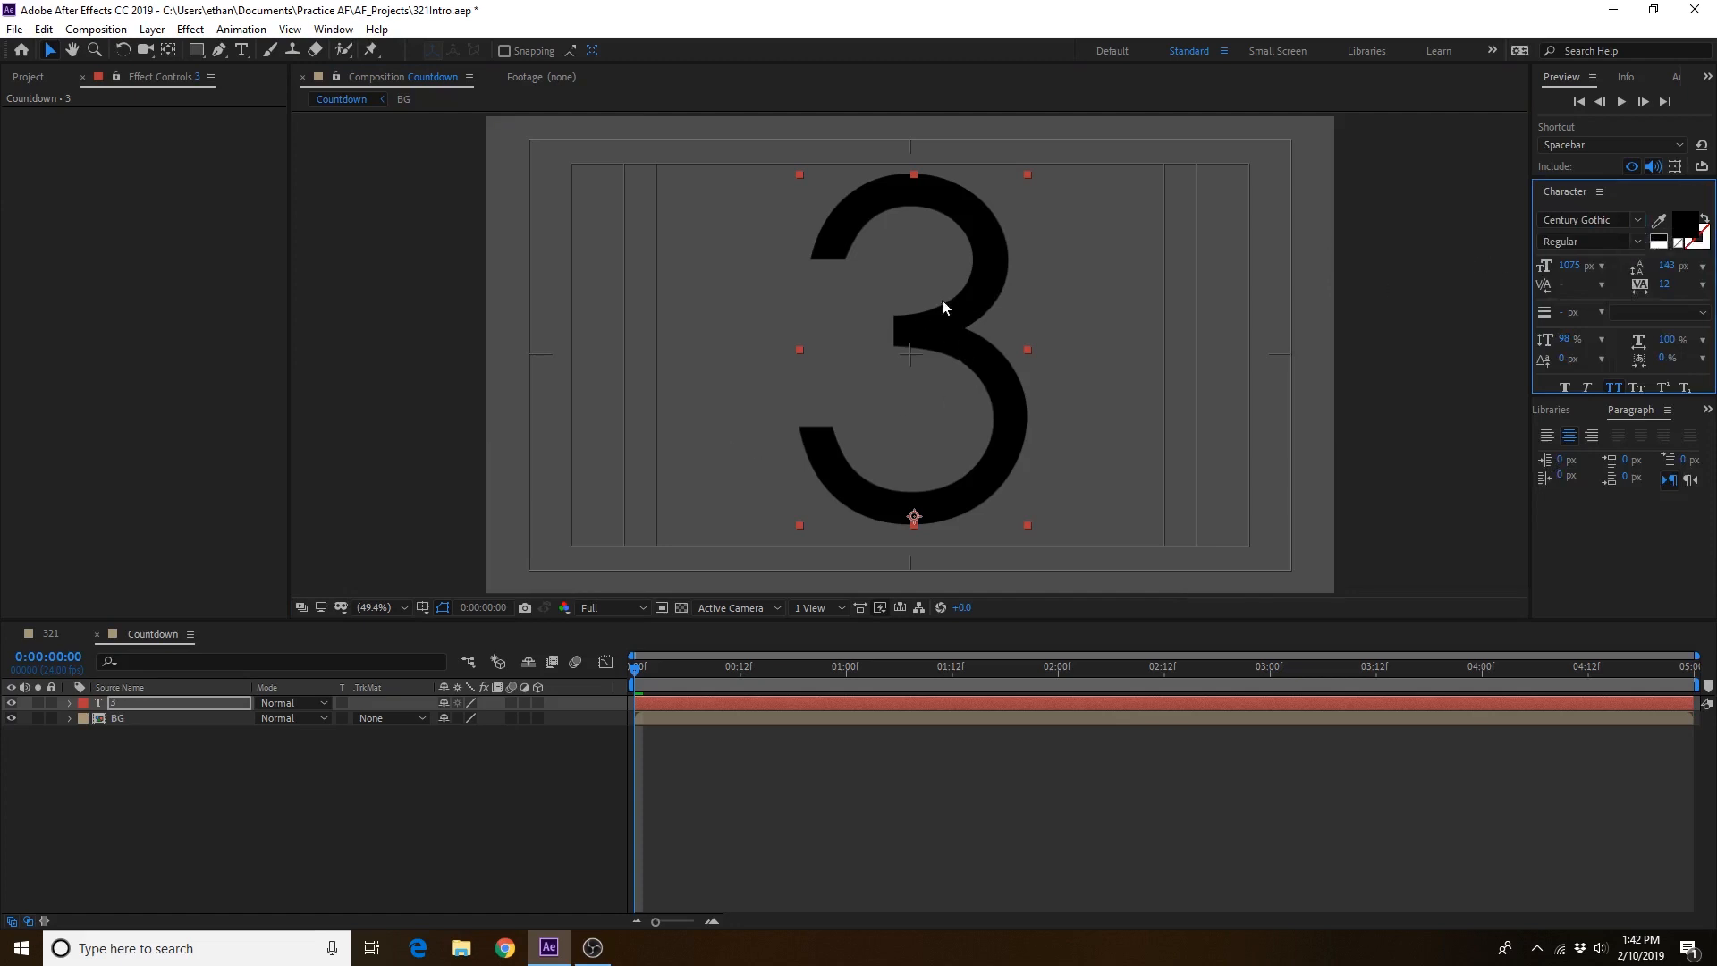
mouse_move(1571, 273)
mouse_down()
mouse_move(1619, 245)
mouse_move(1566, 257)
mouse_up()
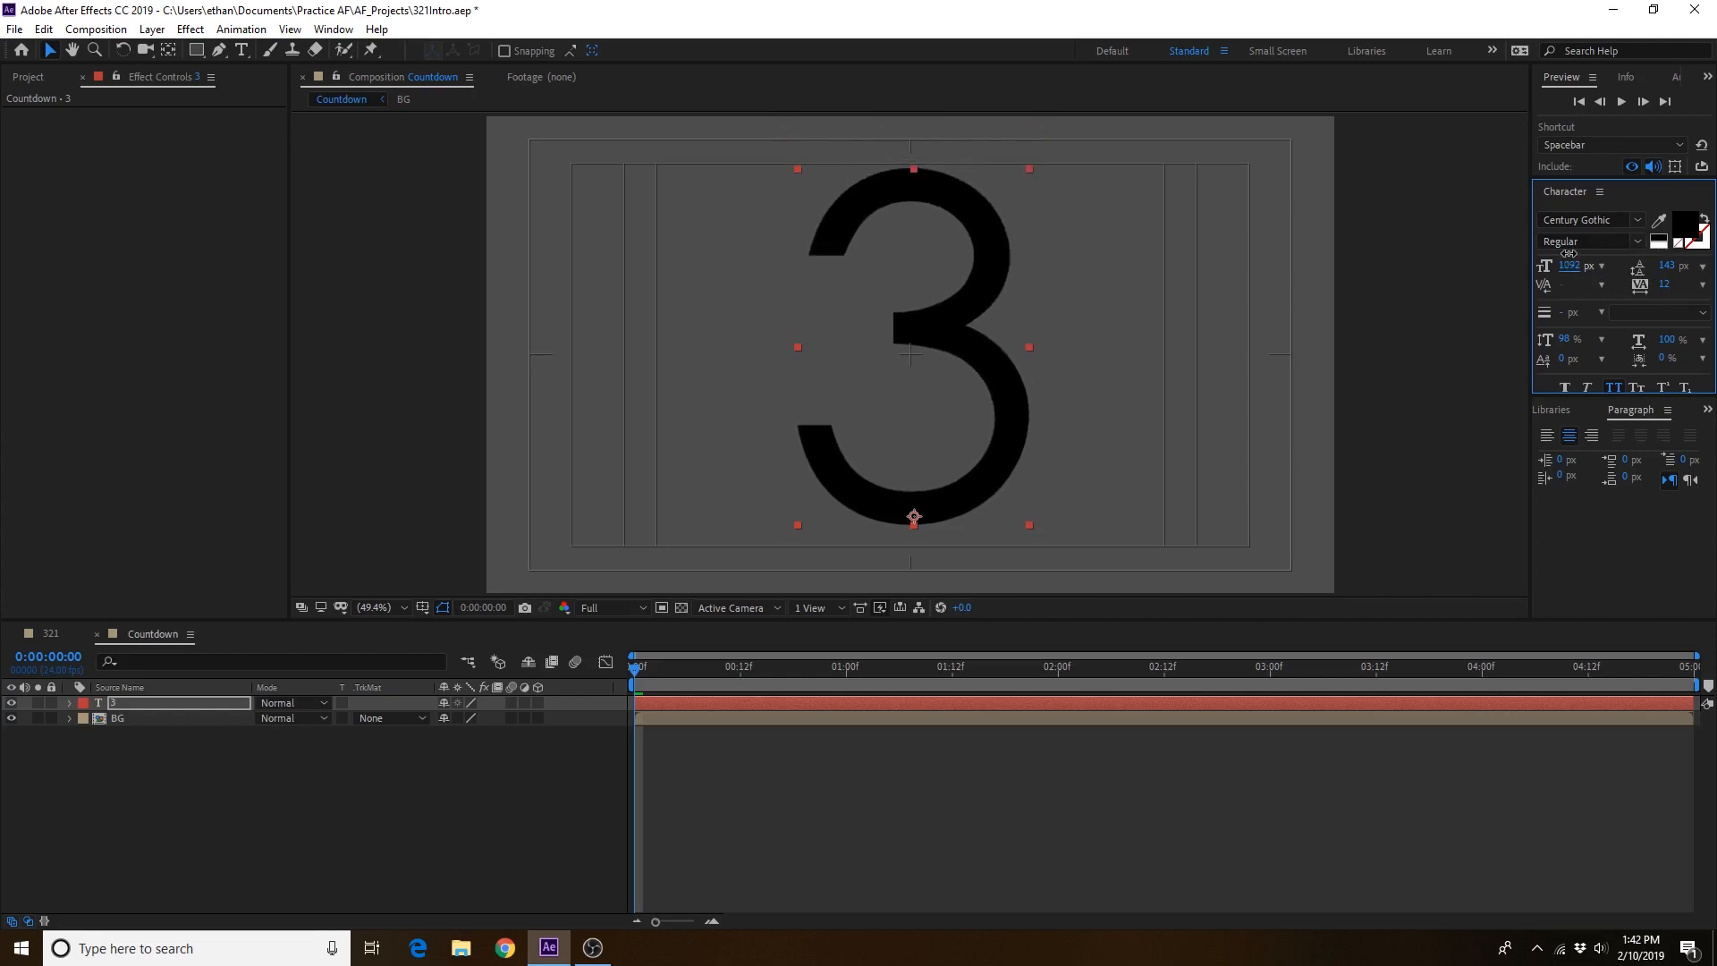
click(979, 437)
mouse_move(979, 437)
mouse_down()
mouse_move(969, 474)
mouse_move(975, 452)
mouse_up()
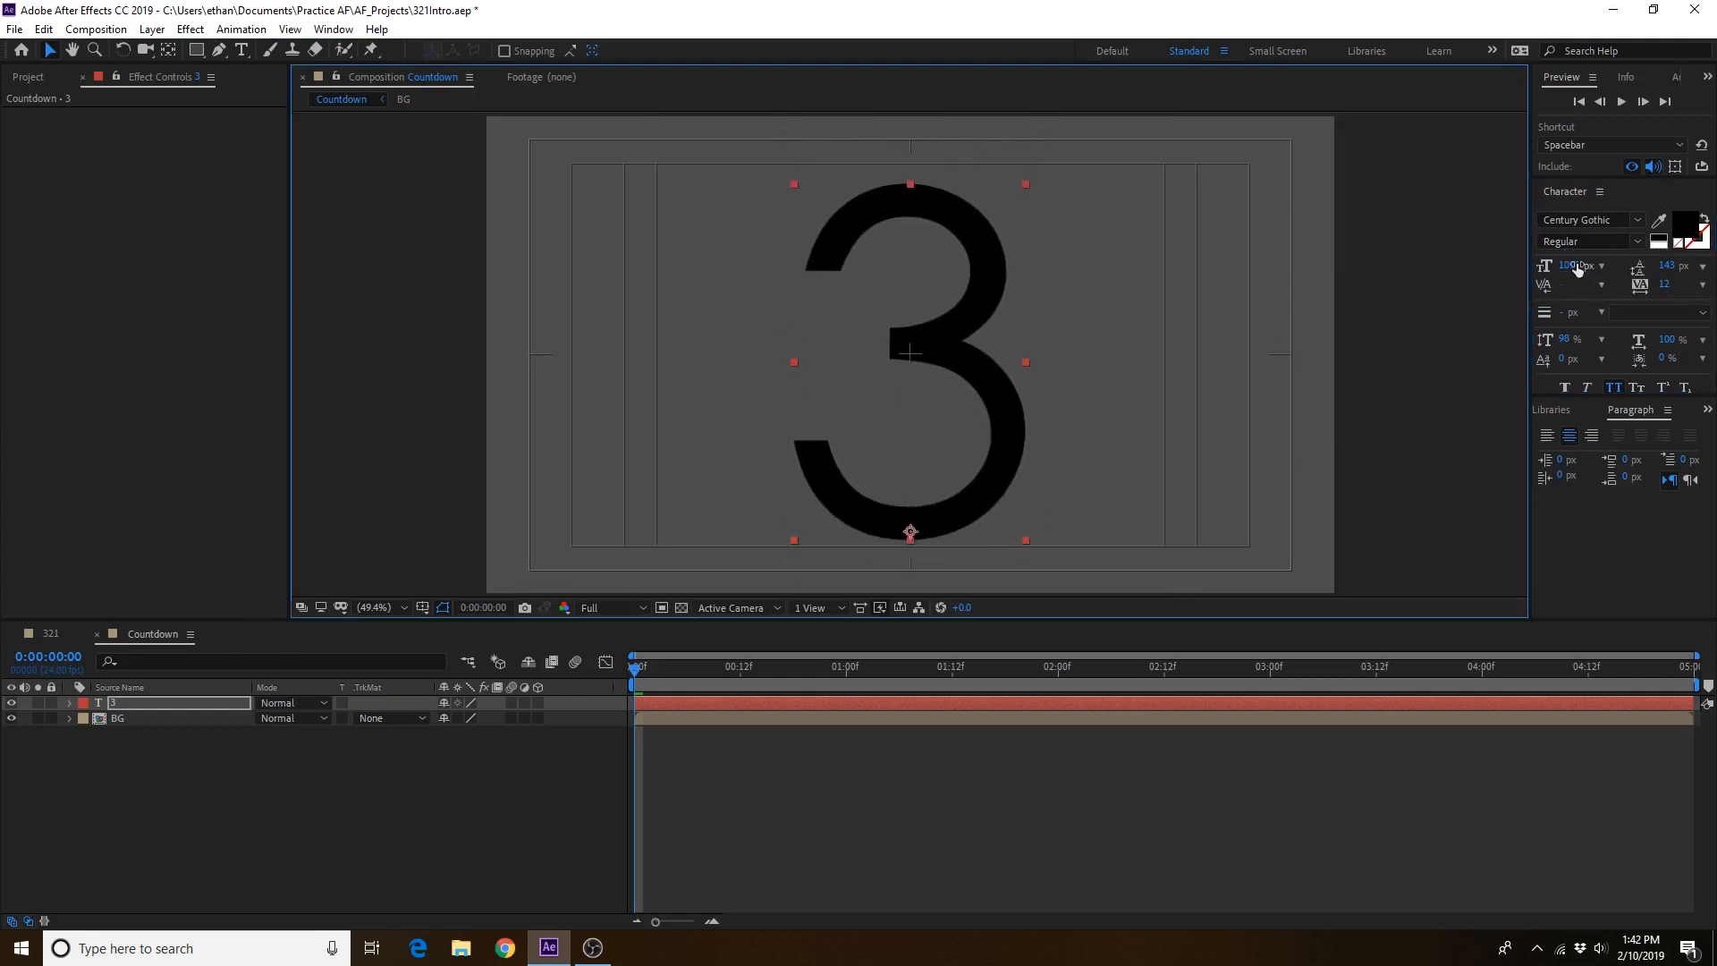
drag(1577, 268, 1629, 266)
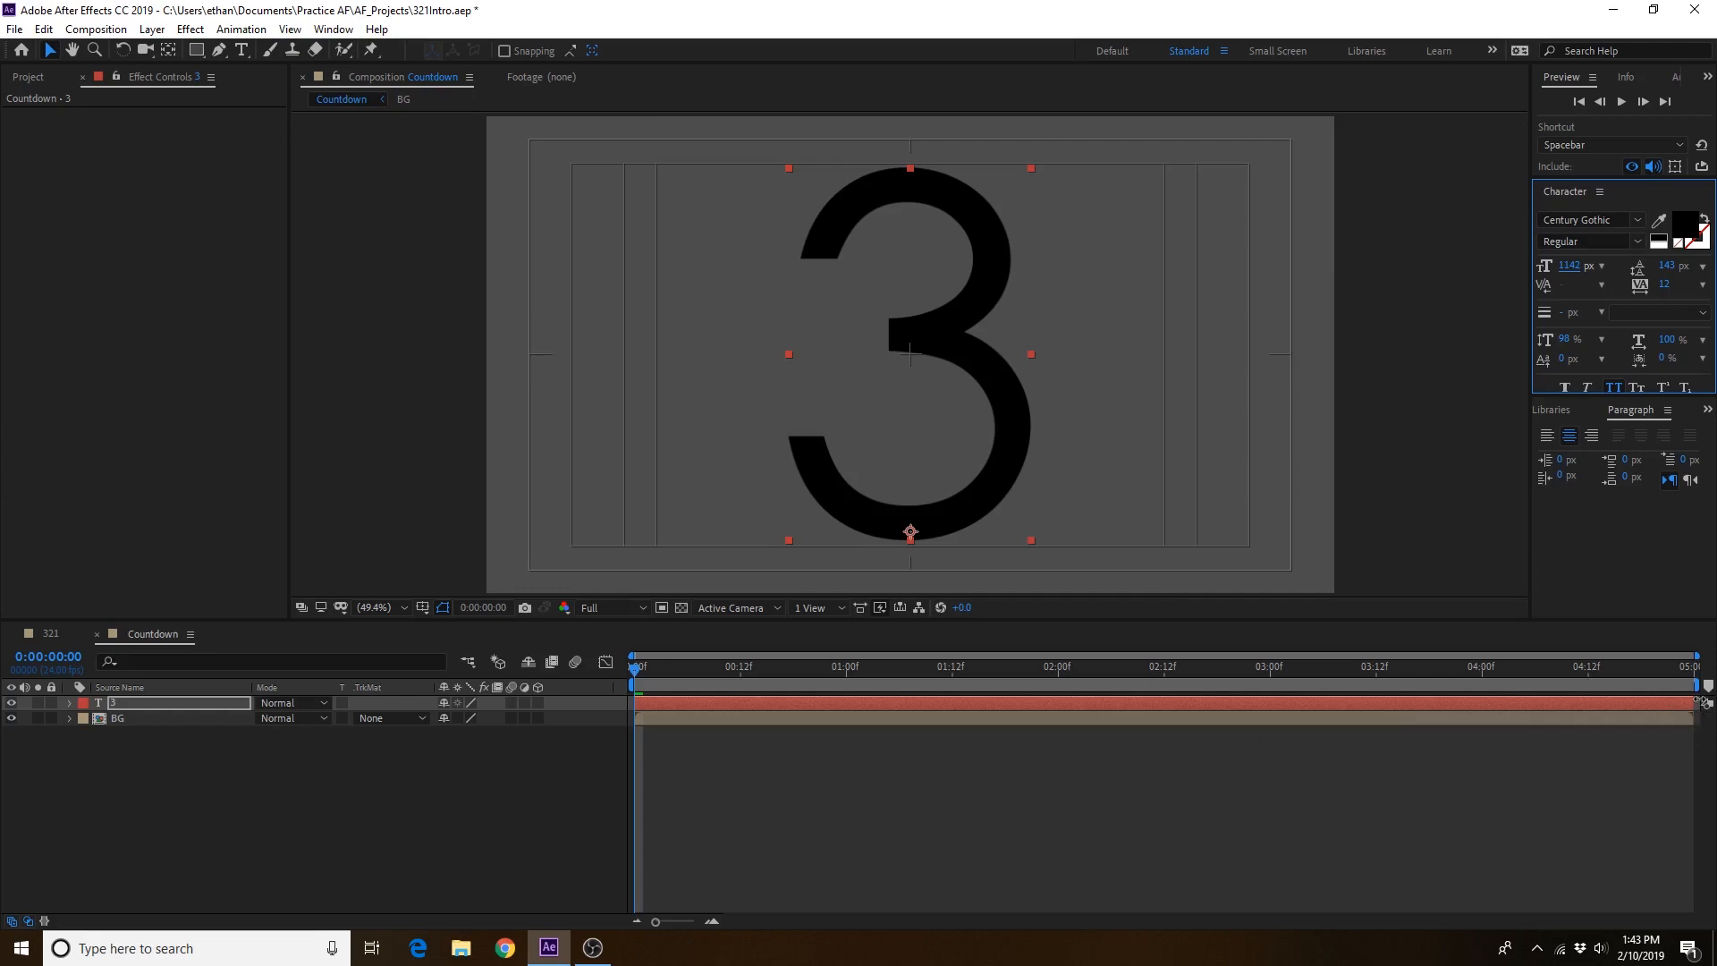
Step: Trim the "3" text layer to end at 0:00:01:00 and duplicate it
drag(1703, 703, 845, 695)
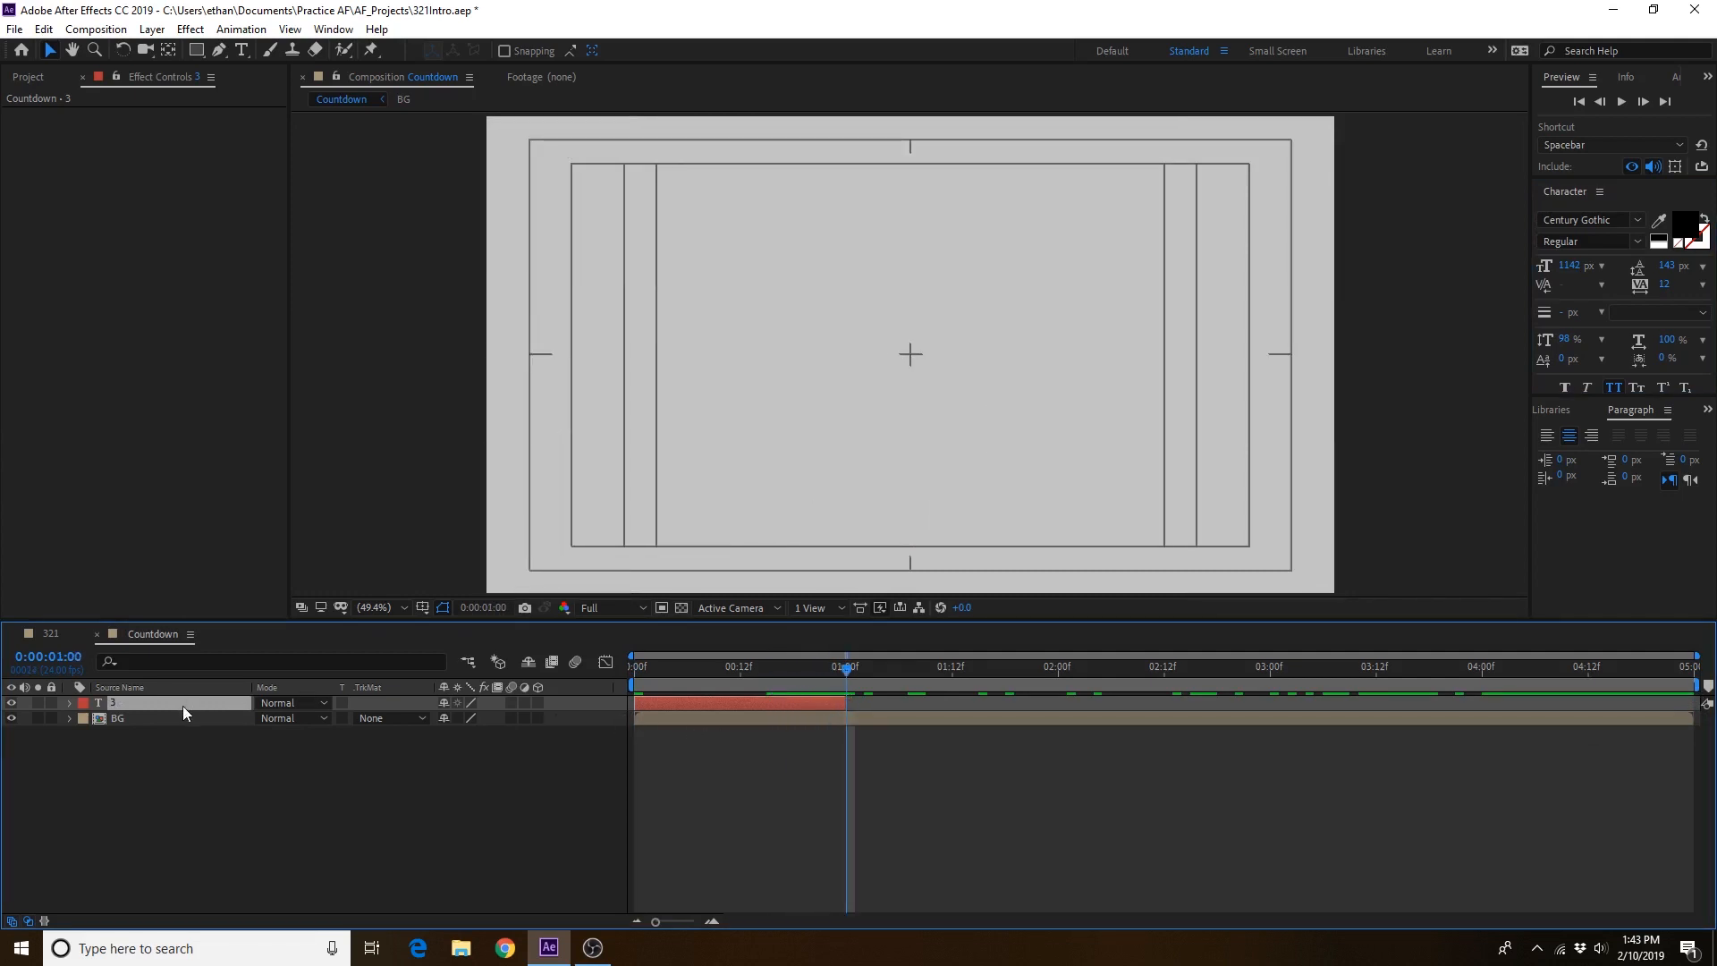
key(ctrl+d)
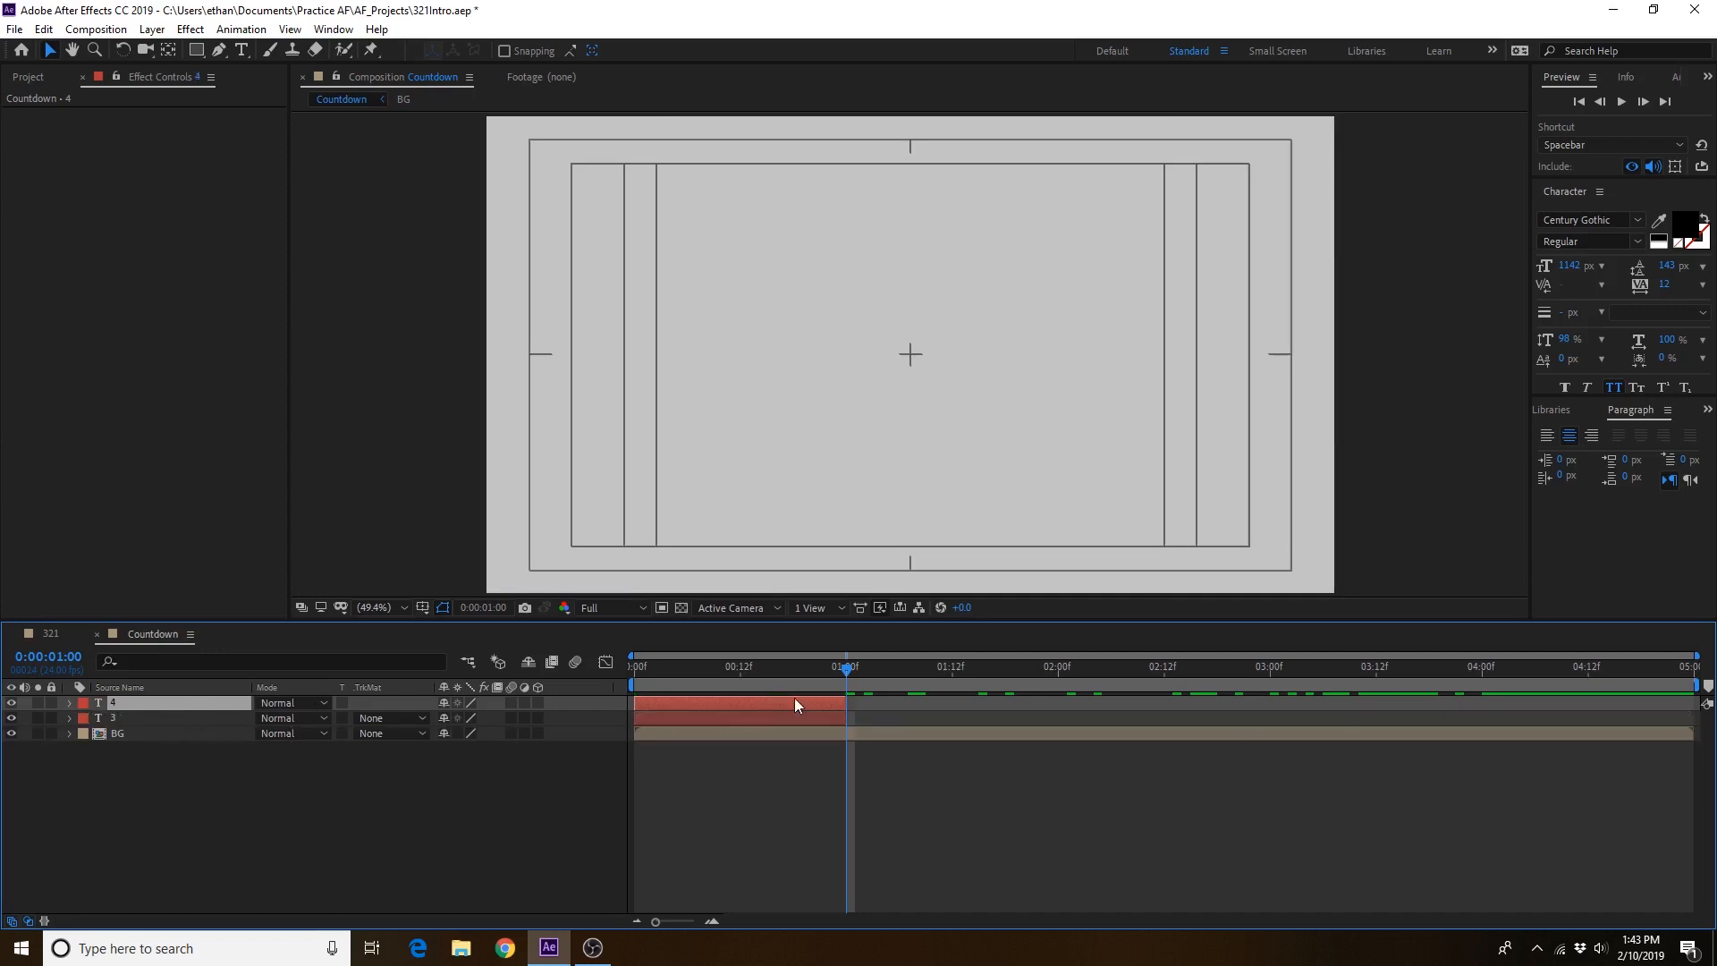
Step: Shift the duplicated text layer to start at 0:00:01:00 and change its text to "2"
drag(678, 707, 856, 687)
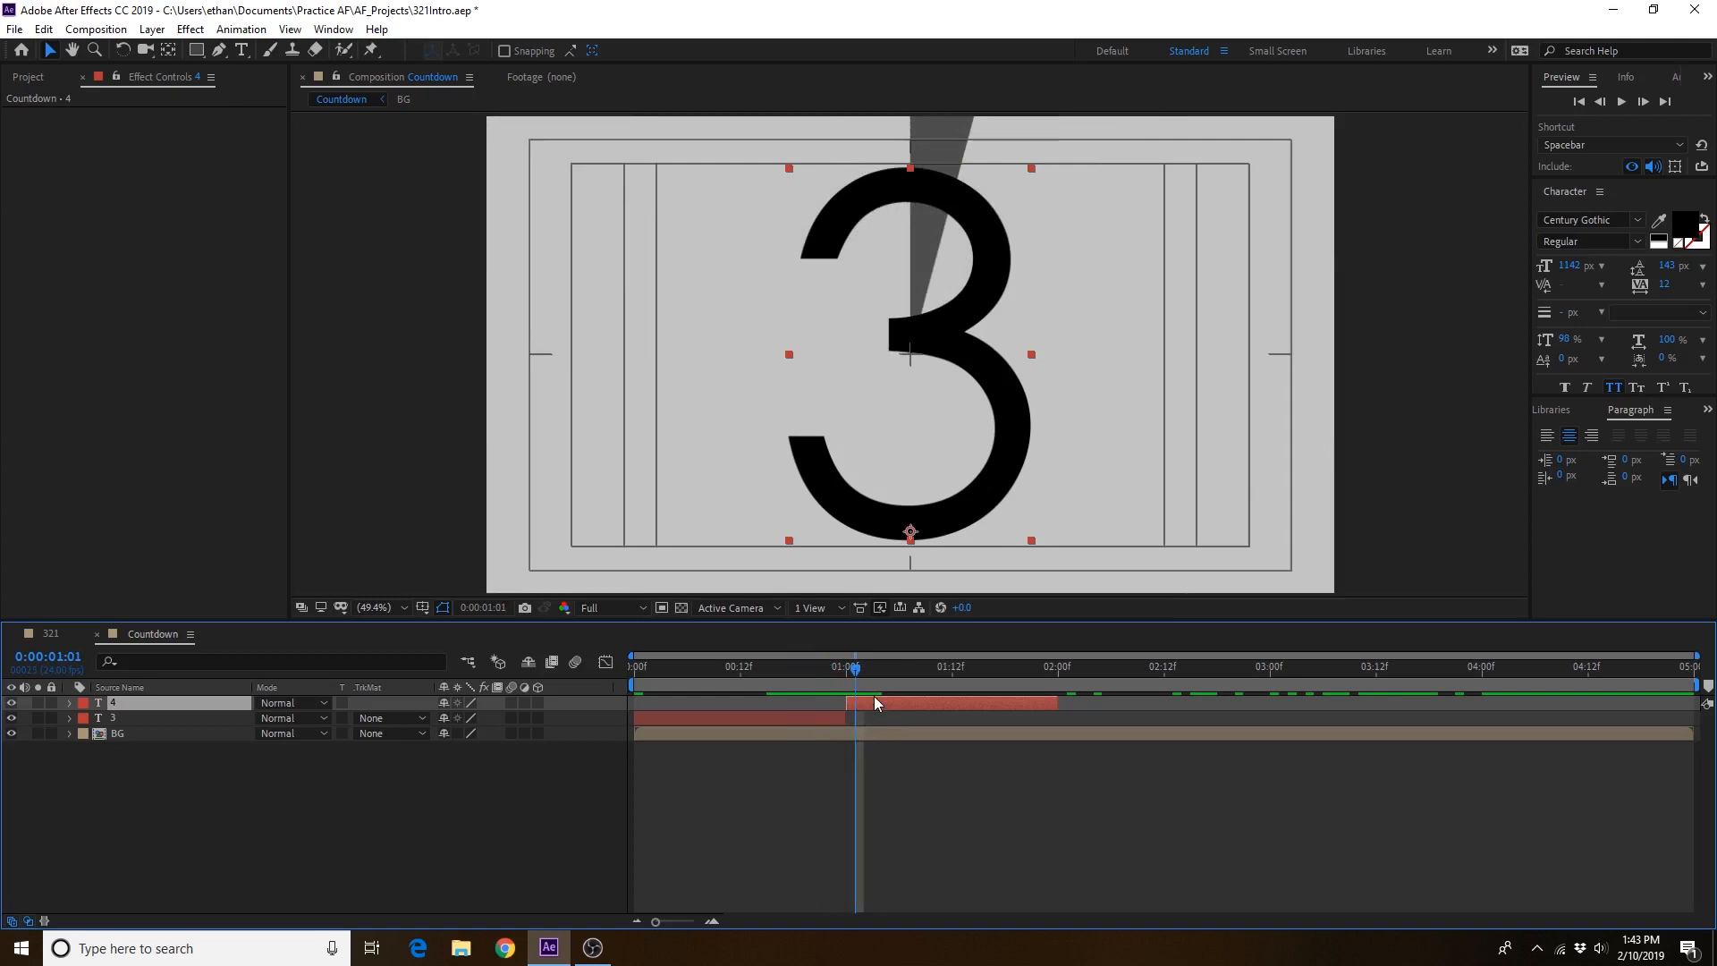
drag(865, 681, 874, 681)
click(931, 351)
double_click(932, 356)
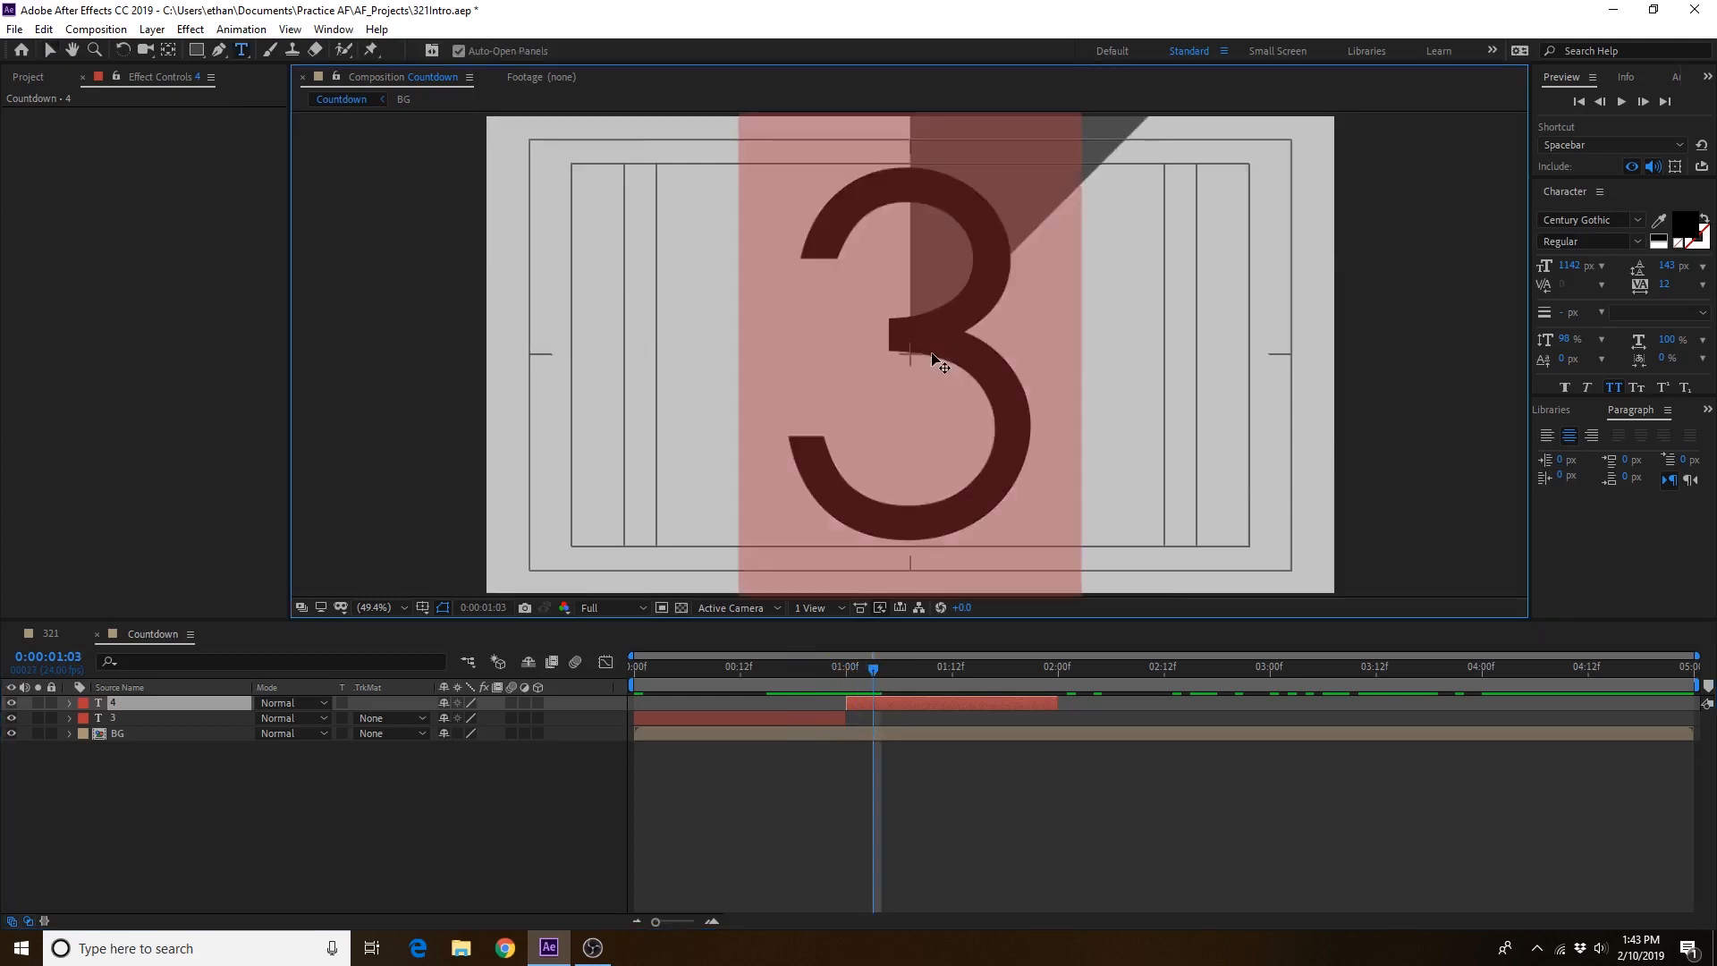
text(2)
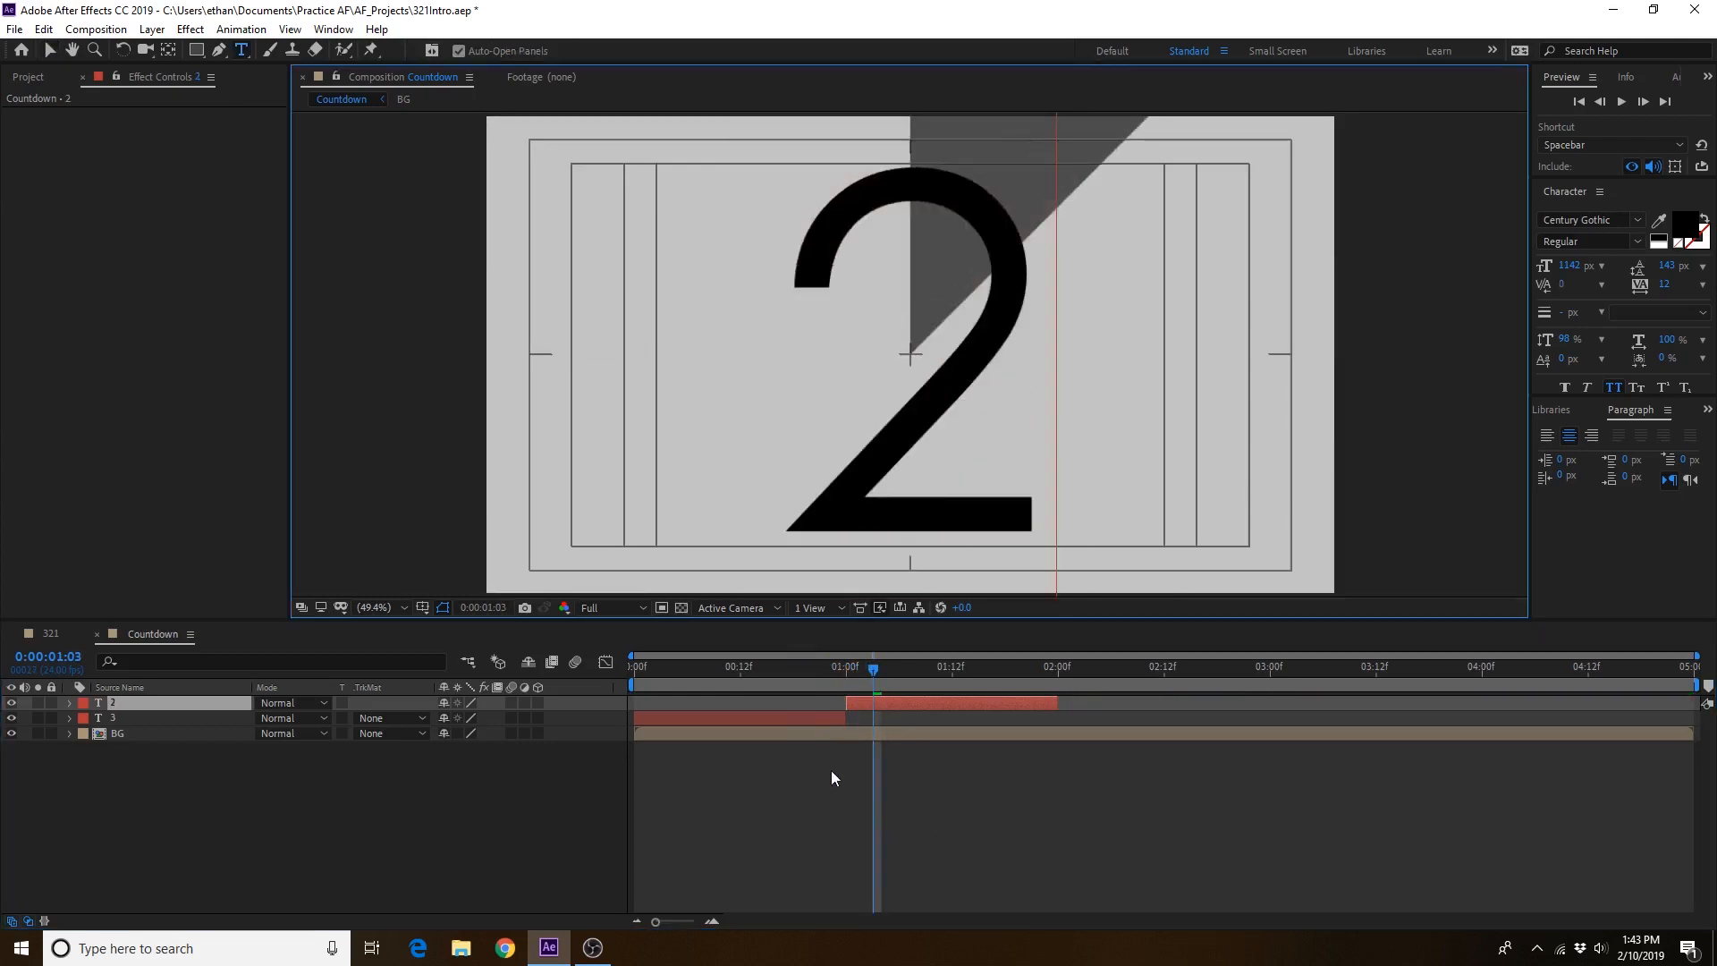
Step: Duplicate the "2" text layer, shift the copy to start at 0:00:02:00 and change its text to "1"
drag(888, 685, 1014, 669)
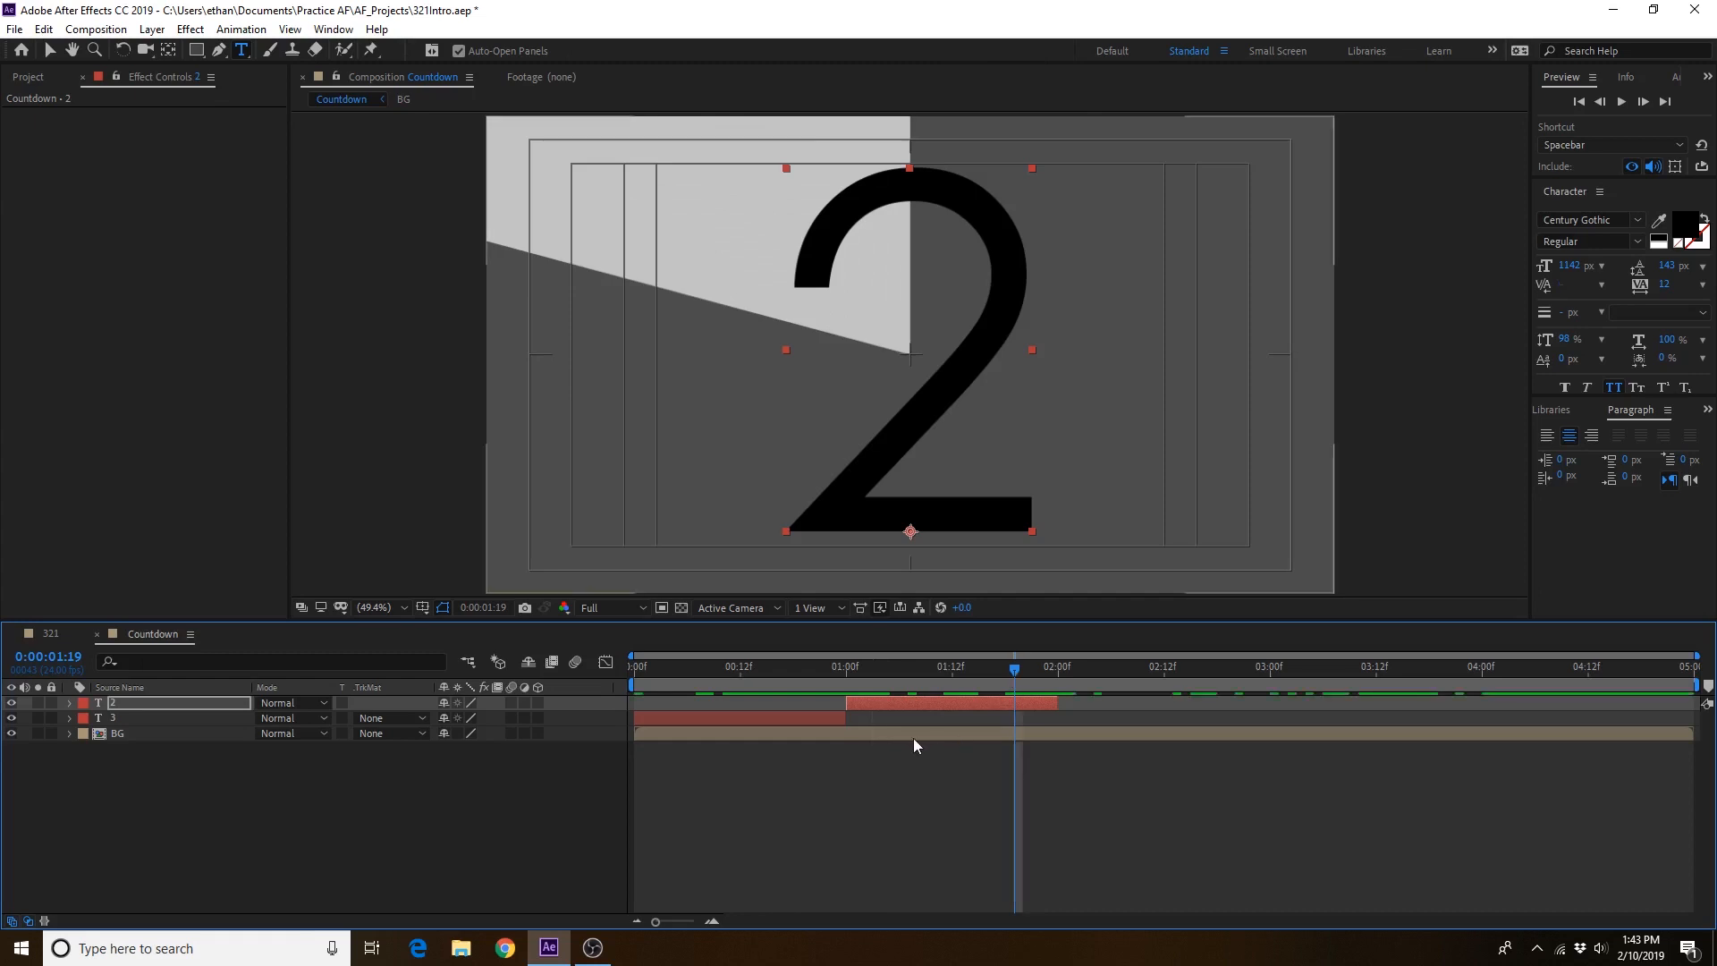
key(ctrl+d)
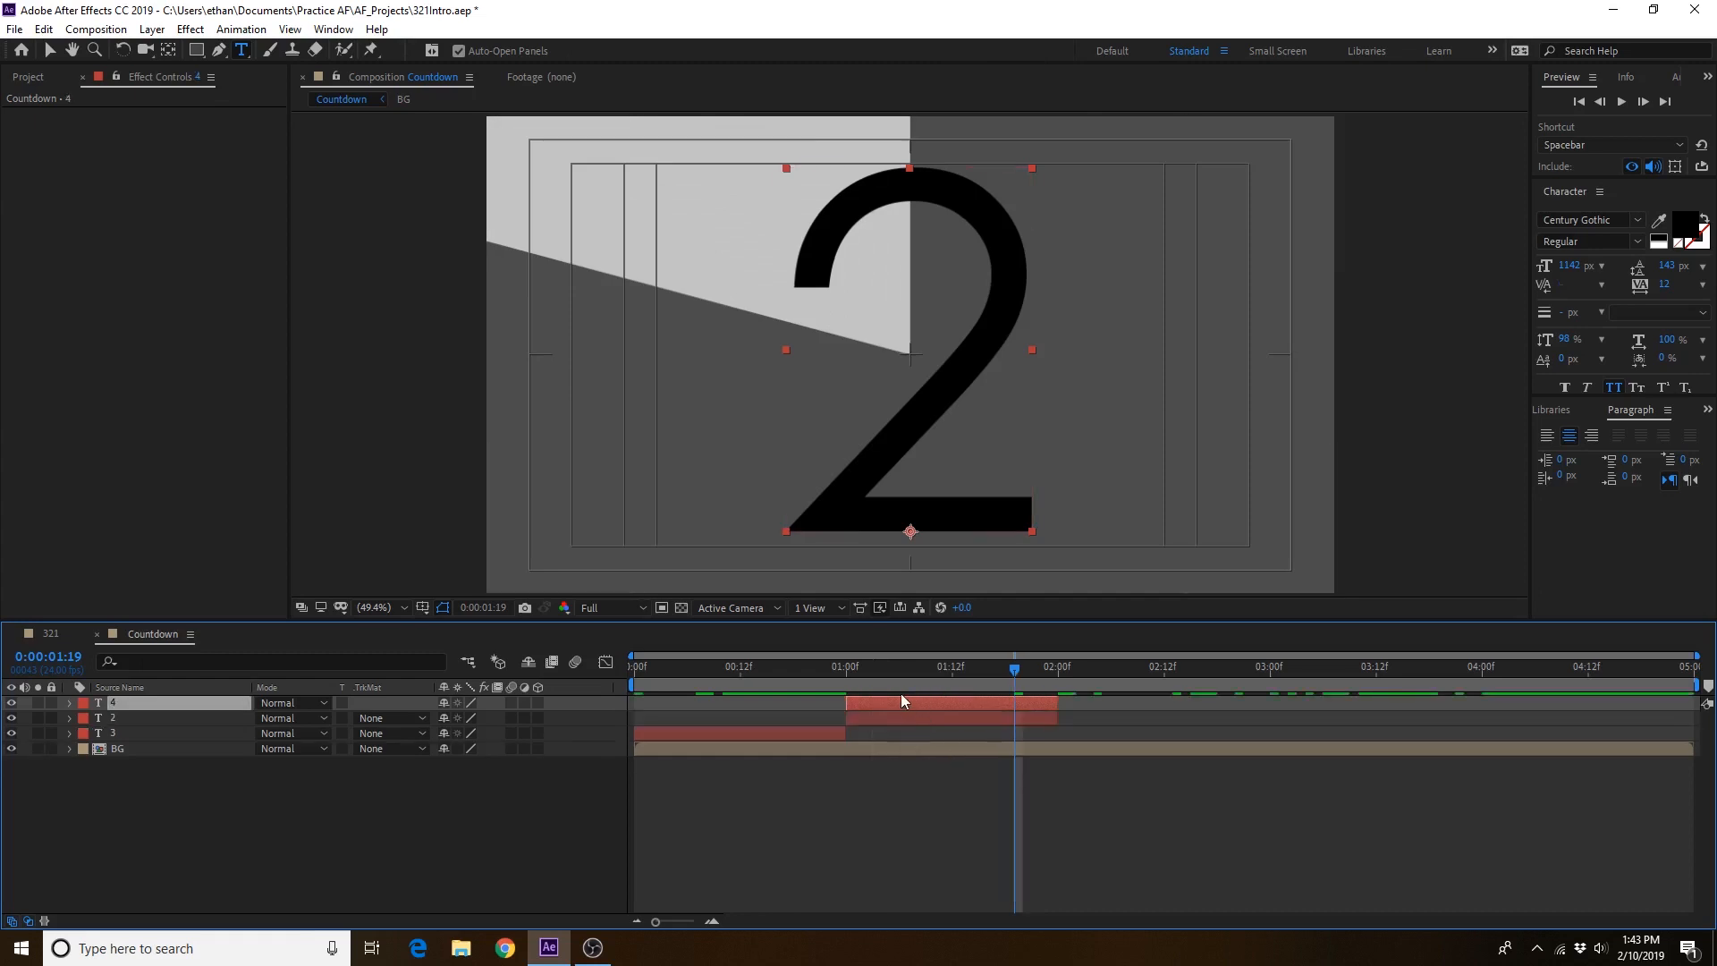
drag(879, 705, 1077, 678)
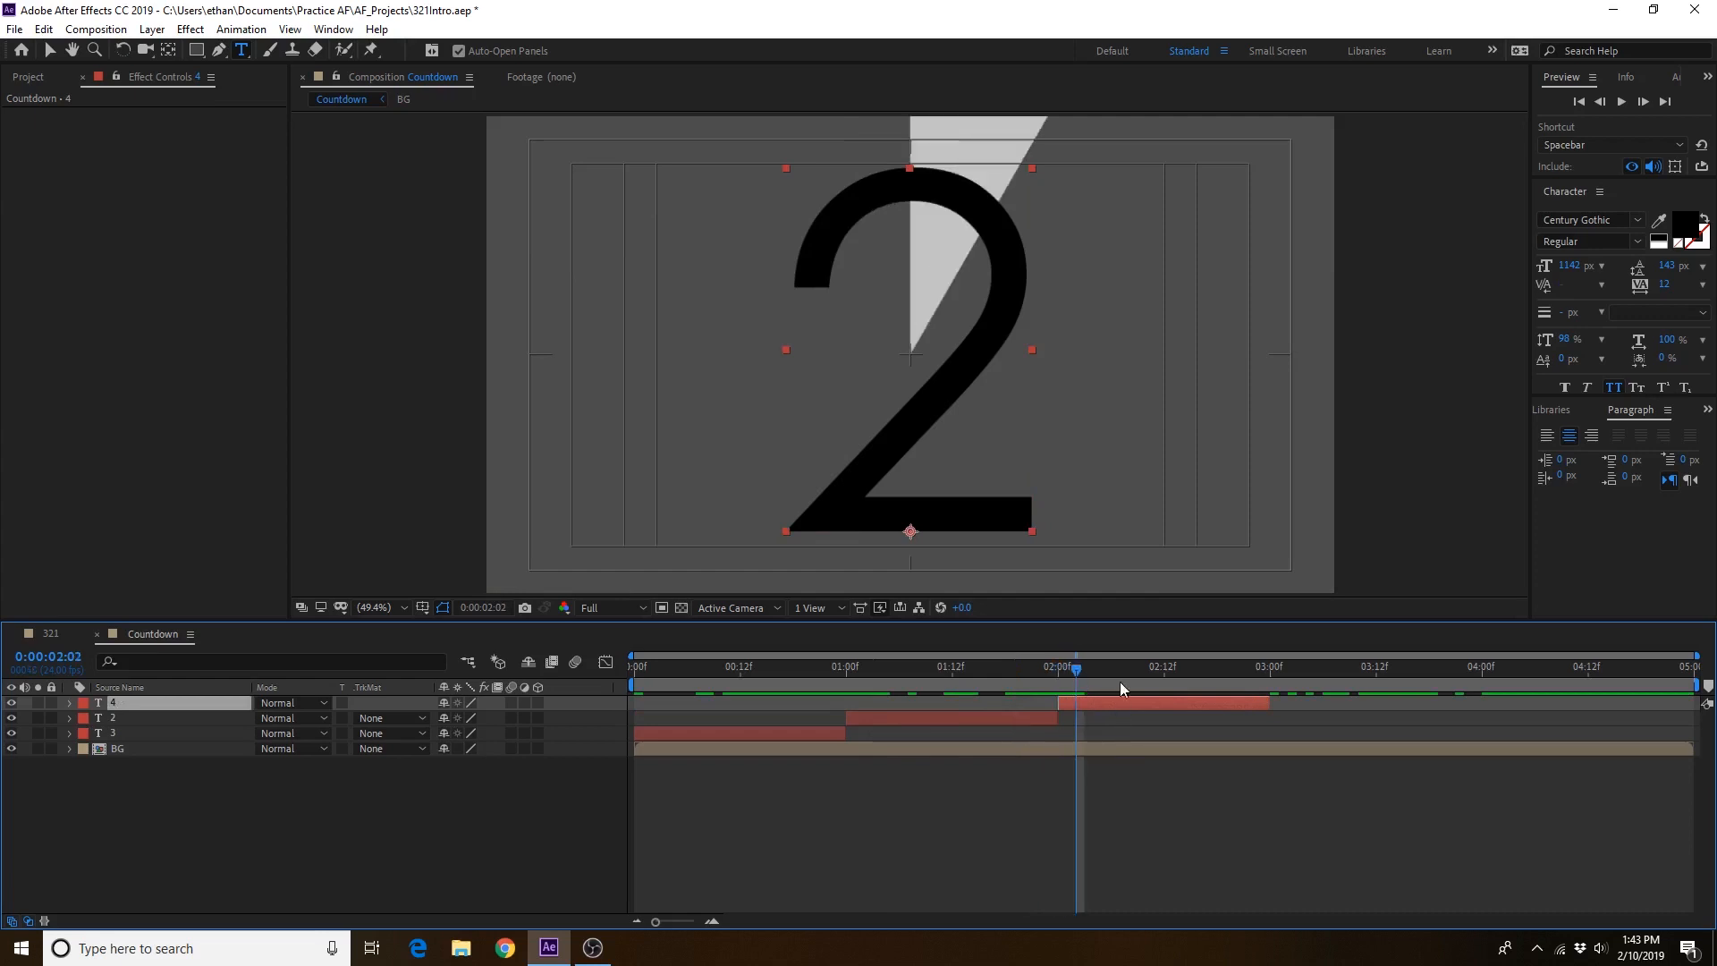
click(937, 421)
key(BackSpace)
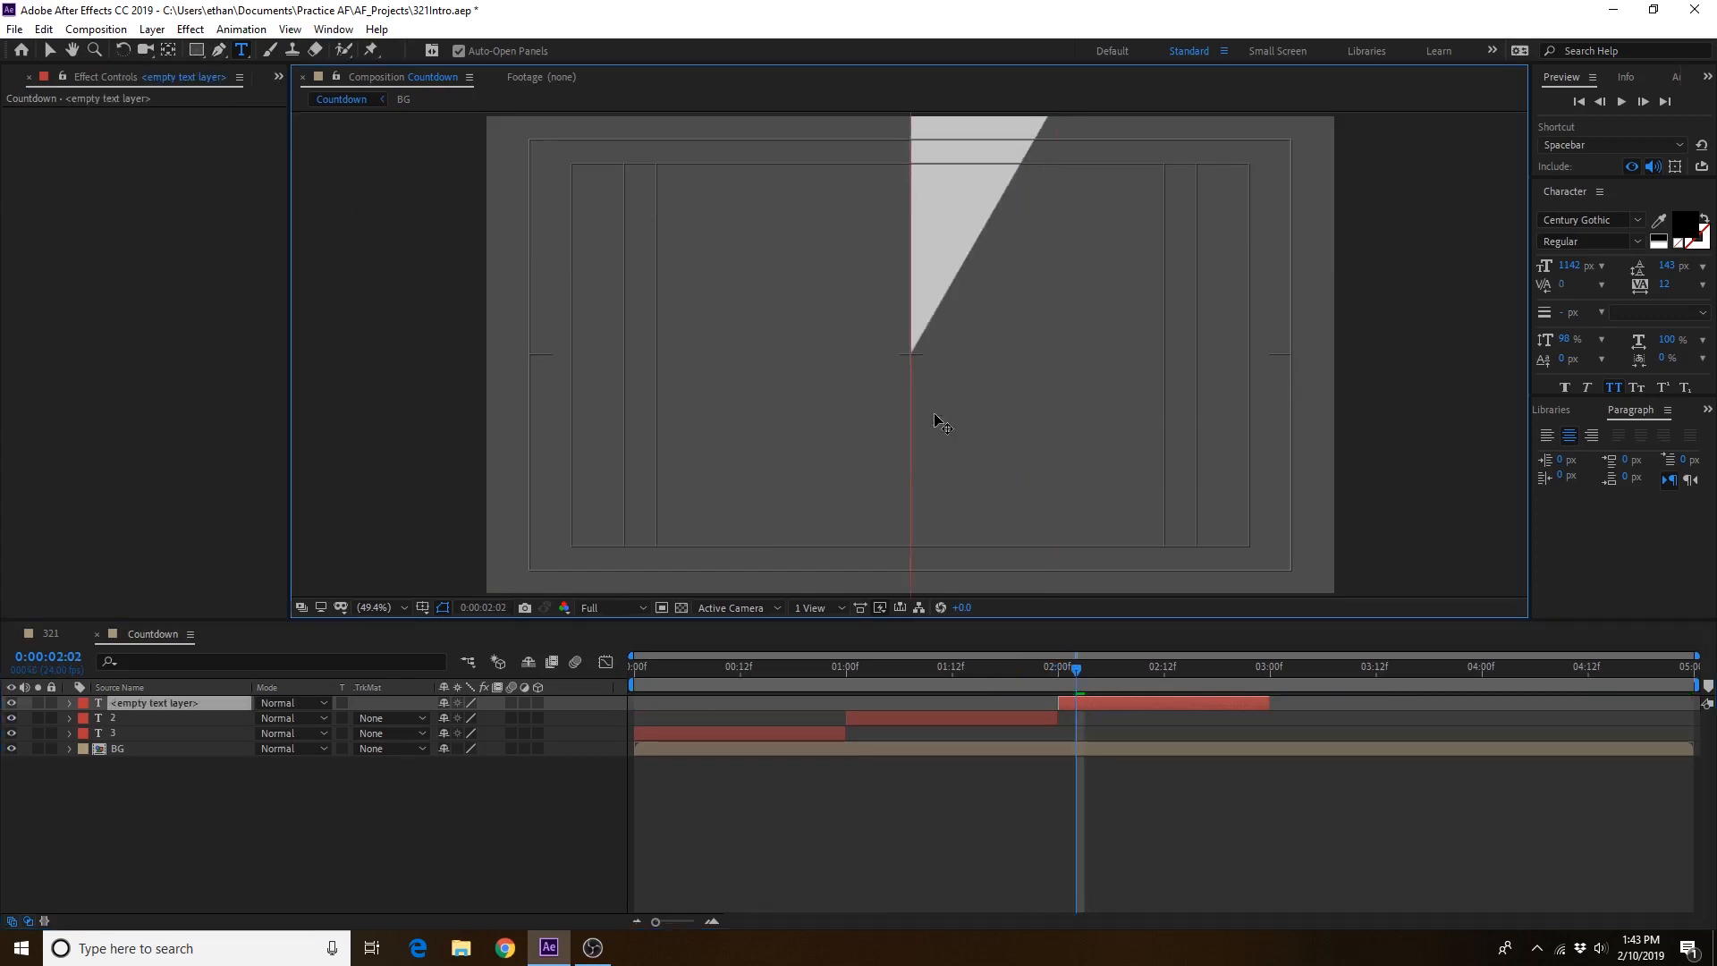
text(1)
Step: Duplicate the "1" text layer, shift the copy to start at 0:00:03:00 and change its text to "0"
drag(1071, 678, 1236, 699)
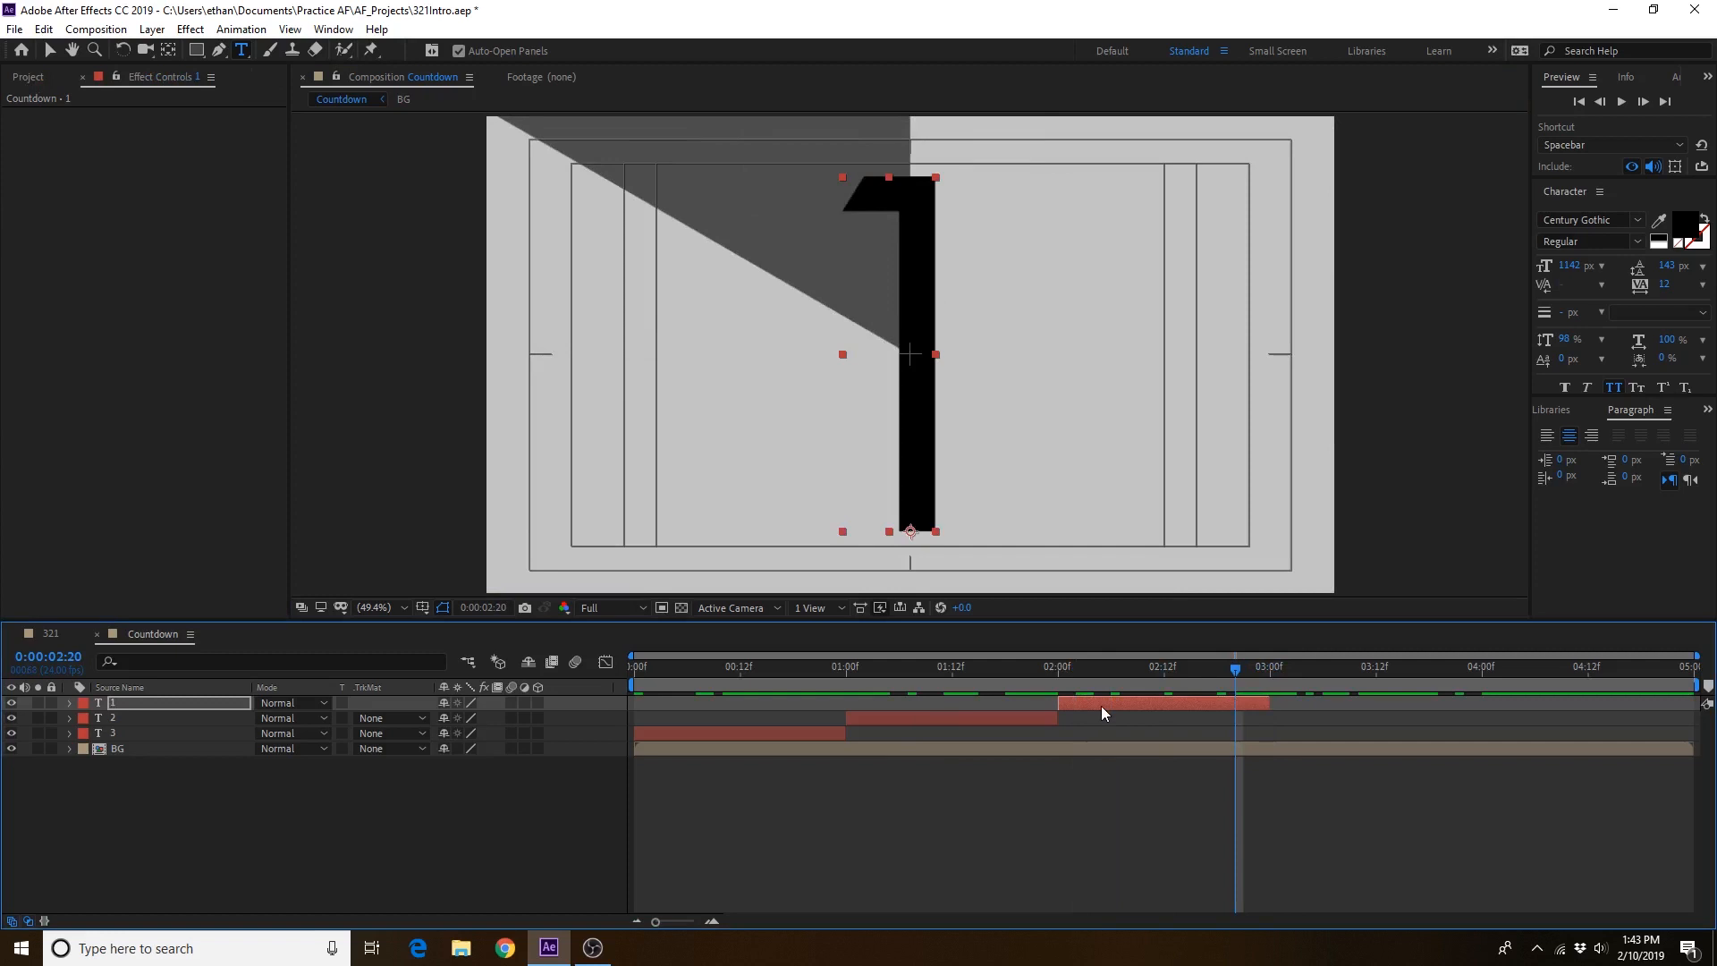
key(ctrl+d)
drag(1114, 707, 1325, 697)
click(1298, 668)
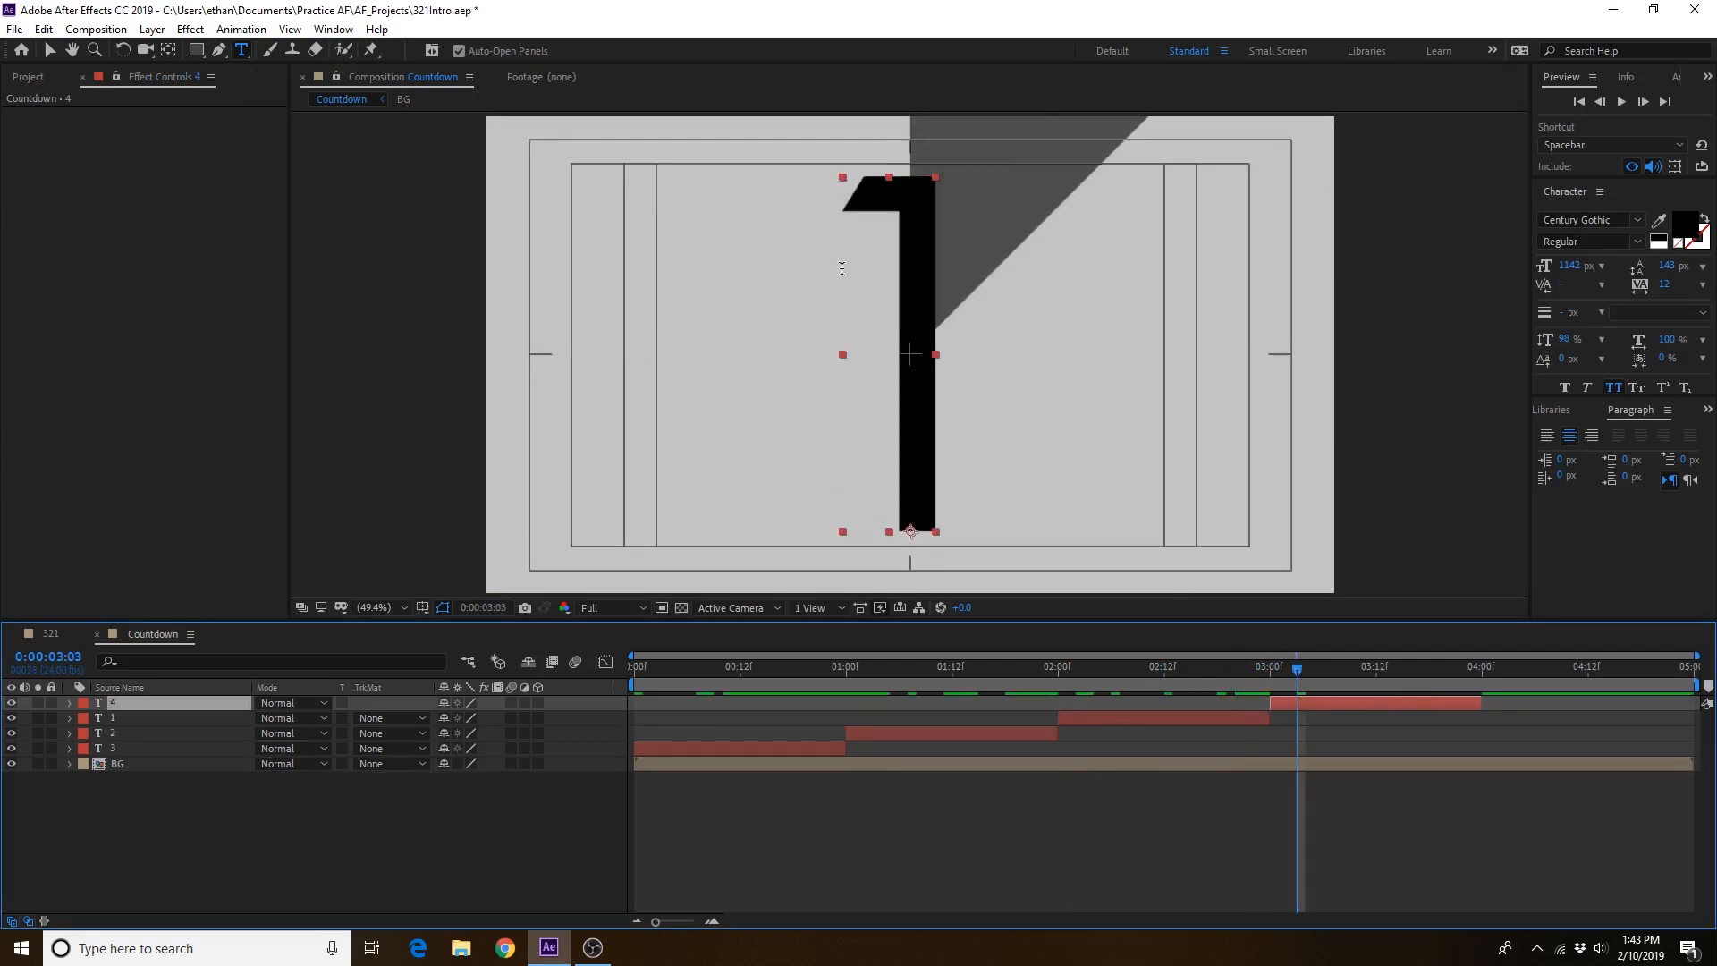
key(BackSpace)
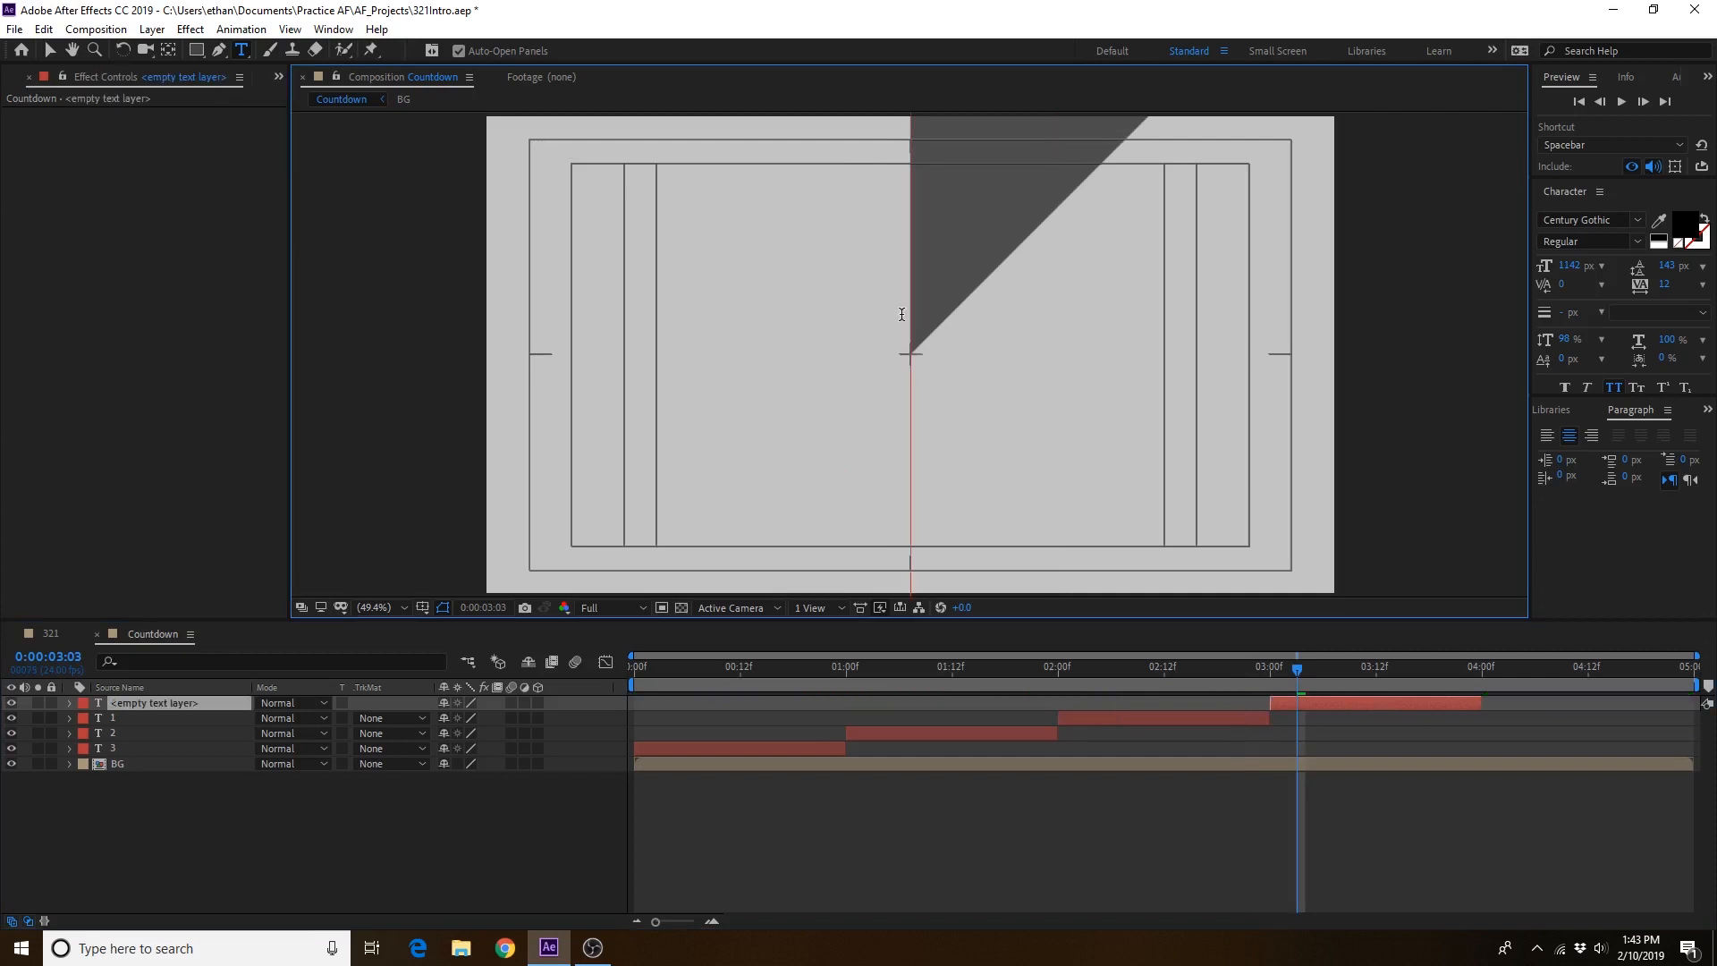
text(0)
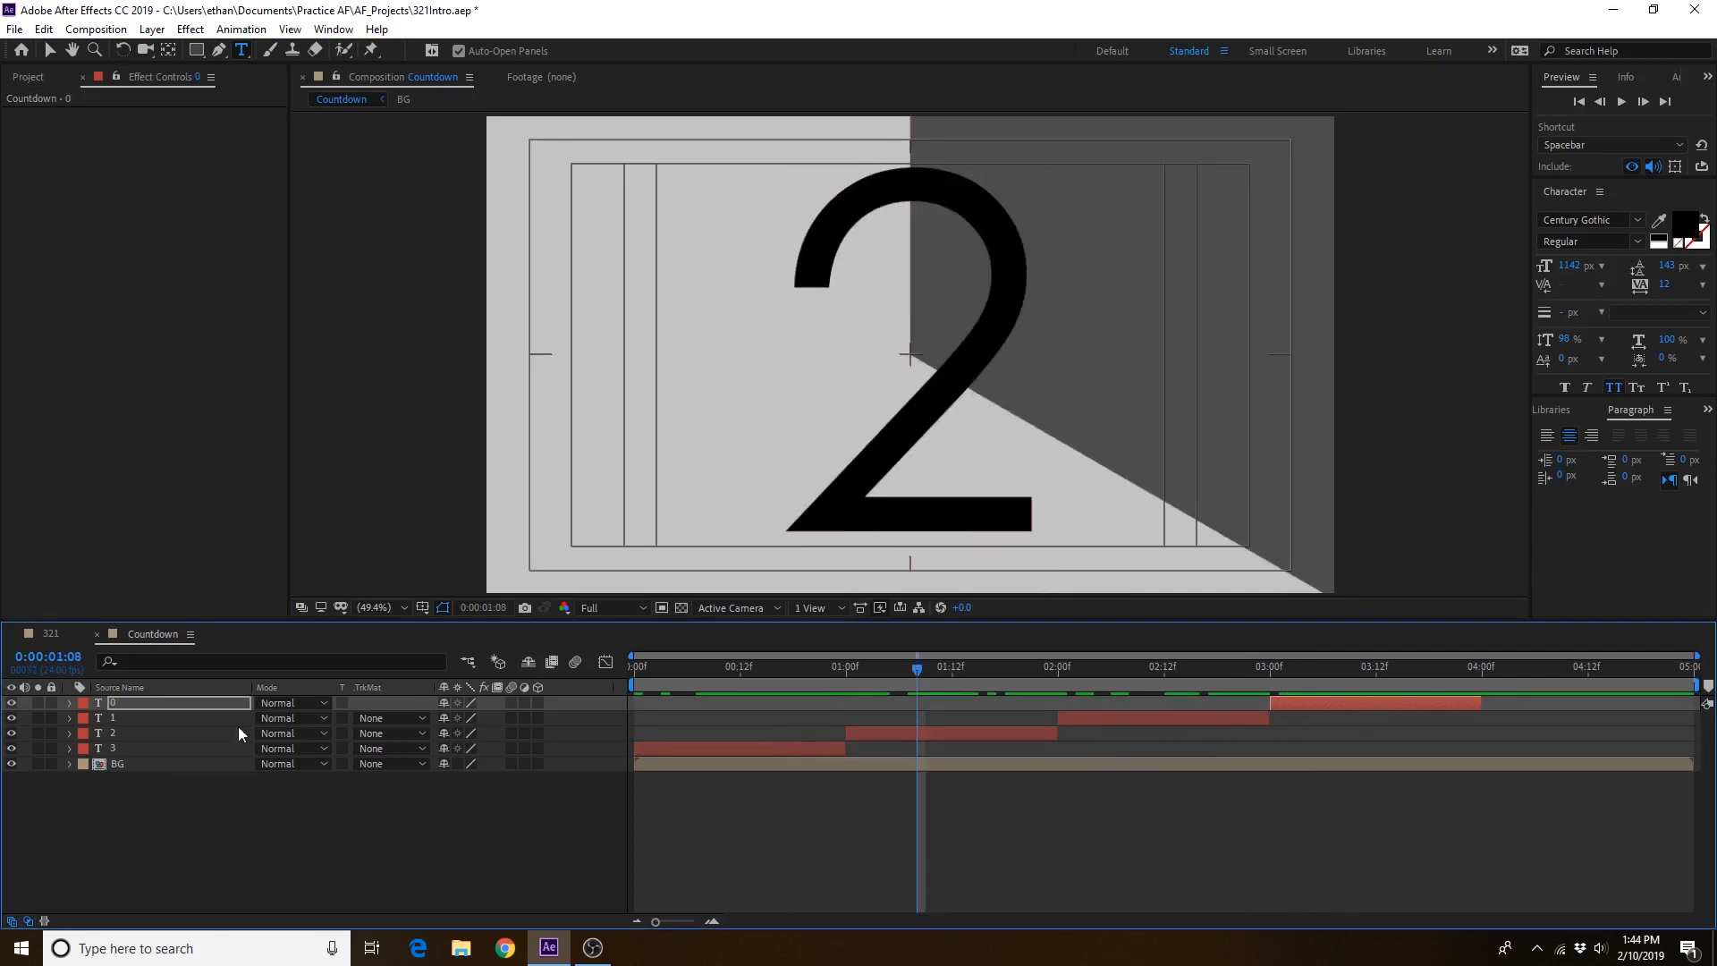
Step: Pre-compose the four number text layers into a new composition named numbers
shift+click(116, 747)
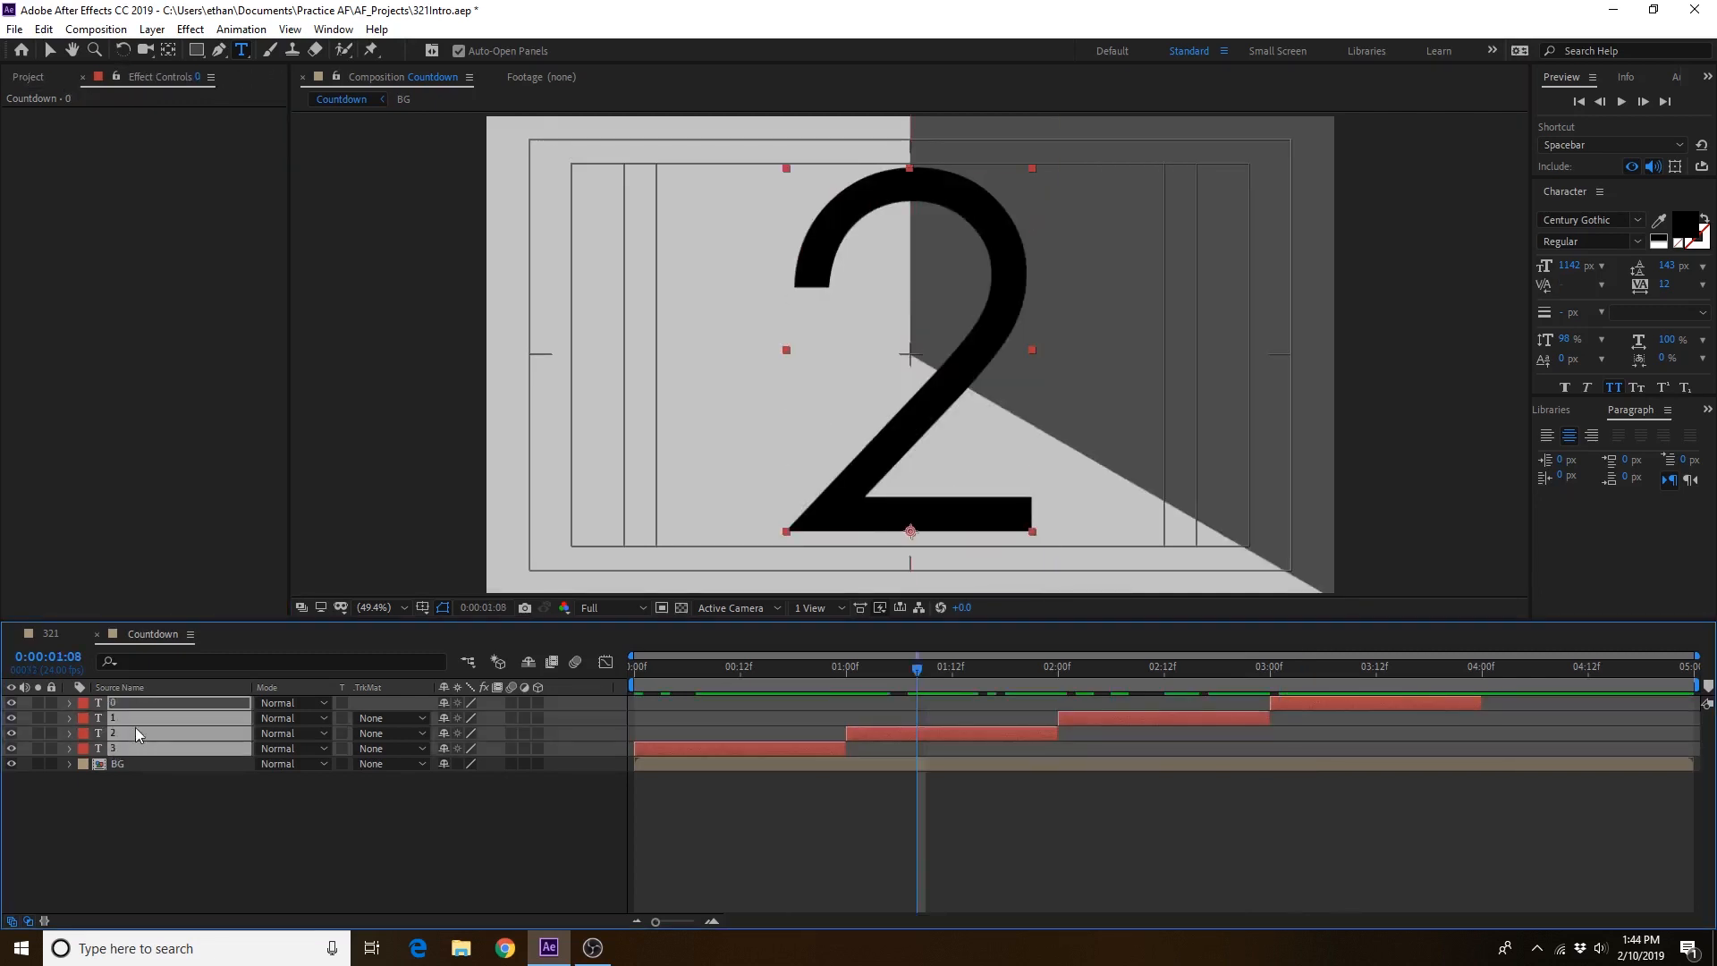
right_click(137, 717)
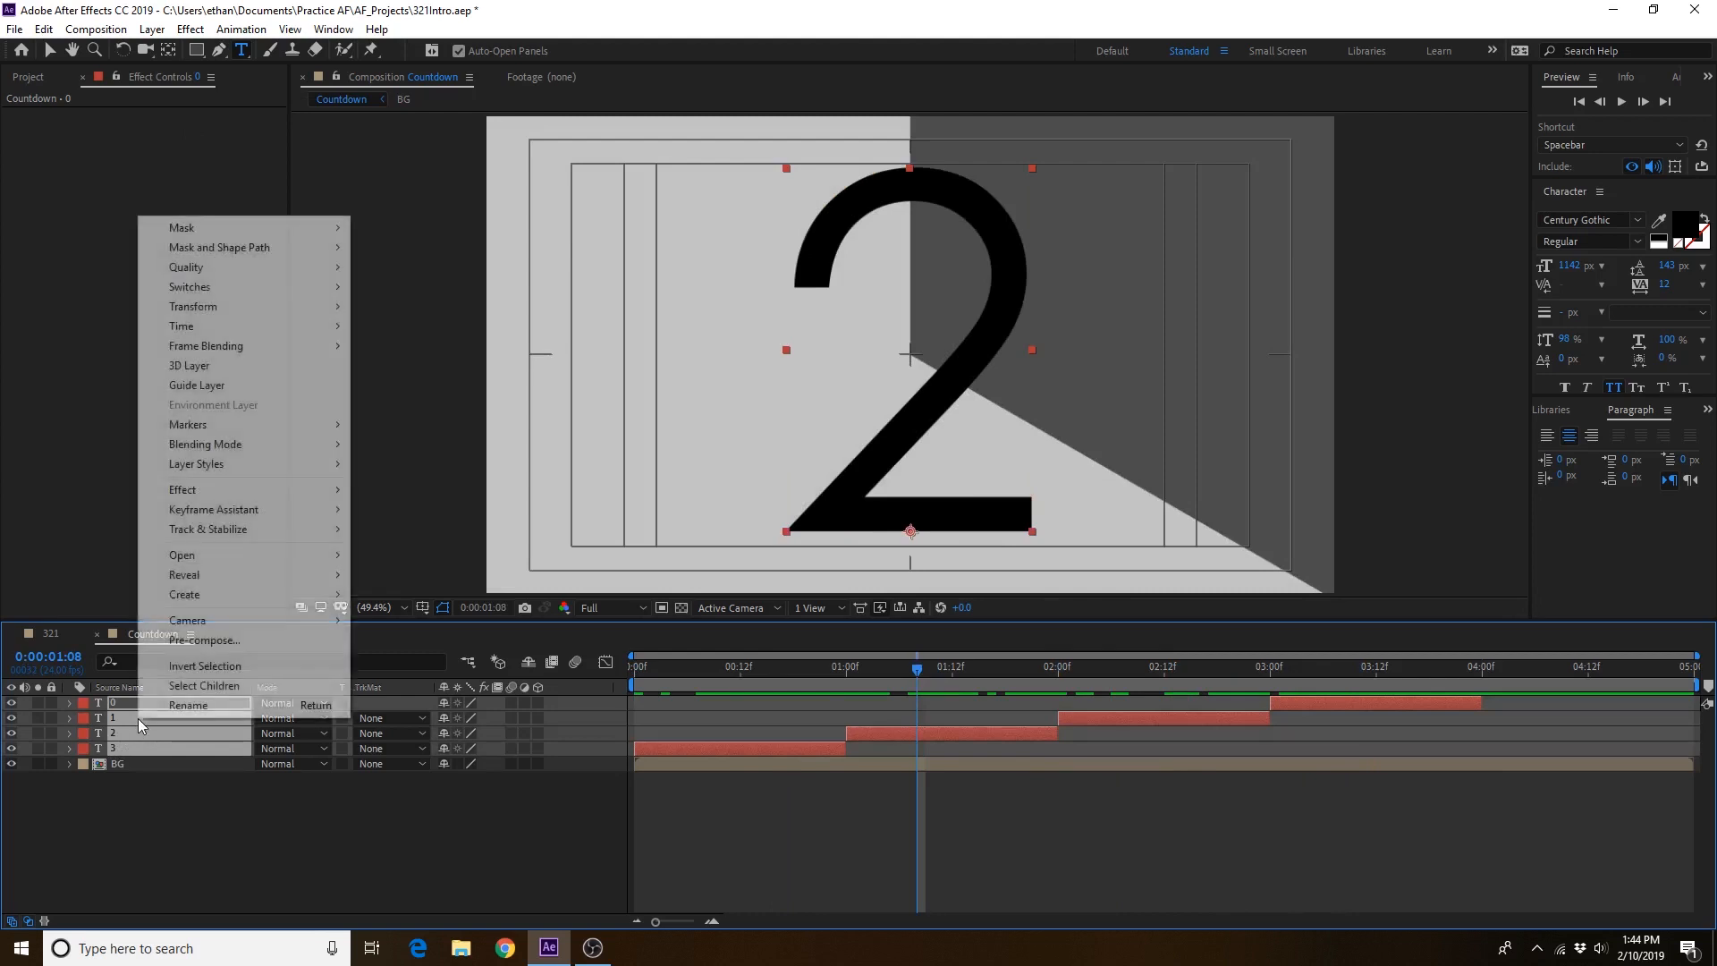
click(205, 639)
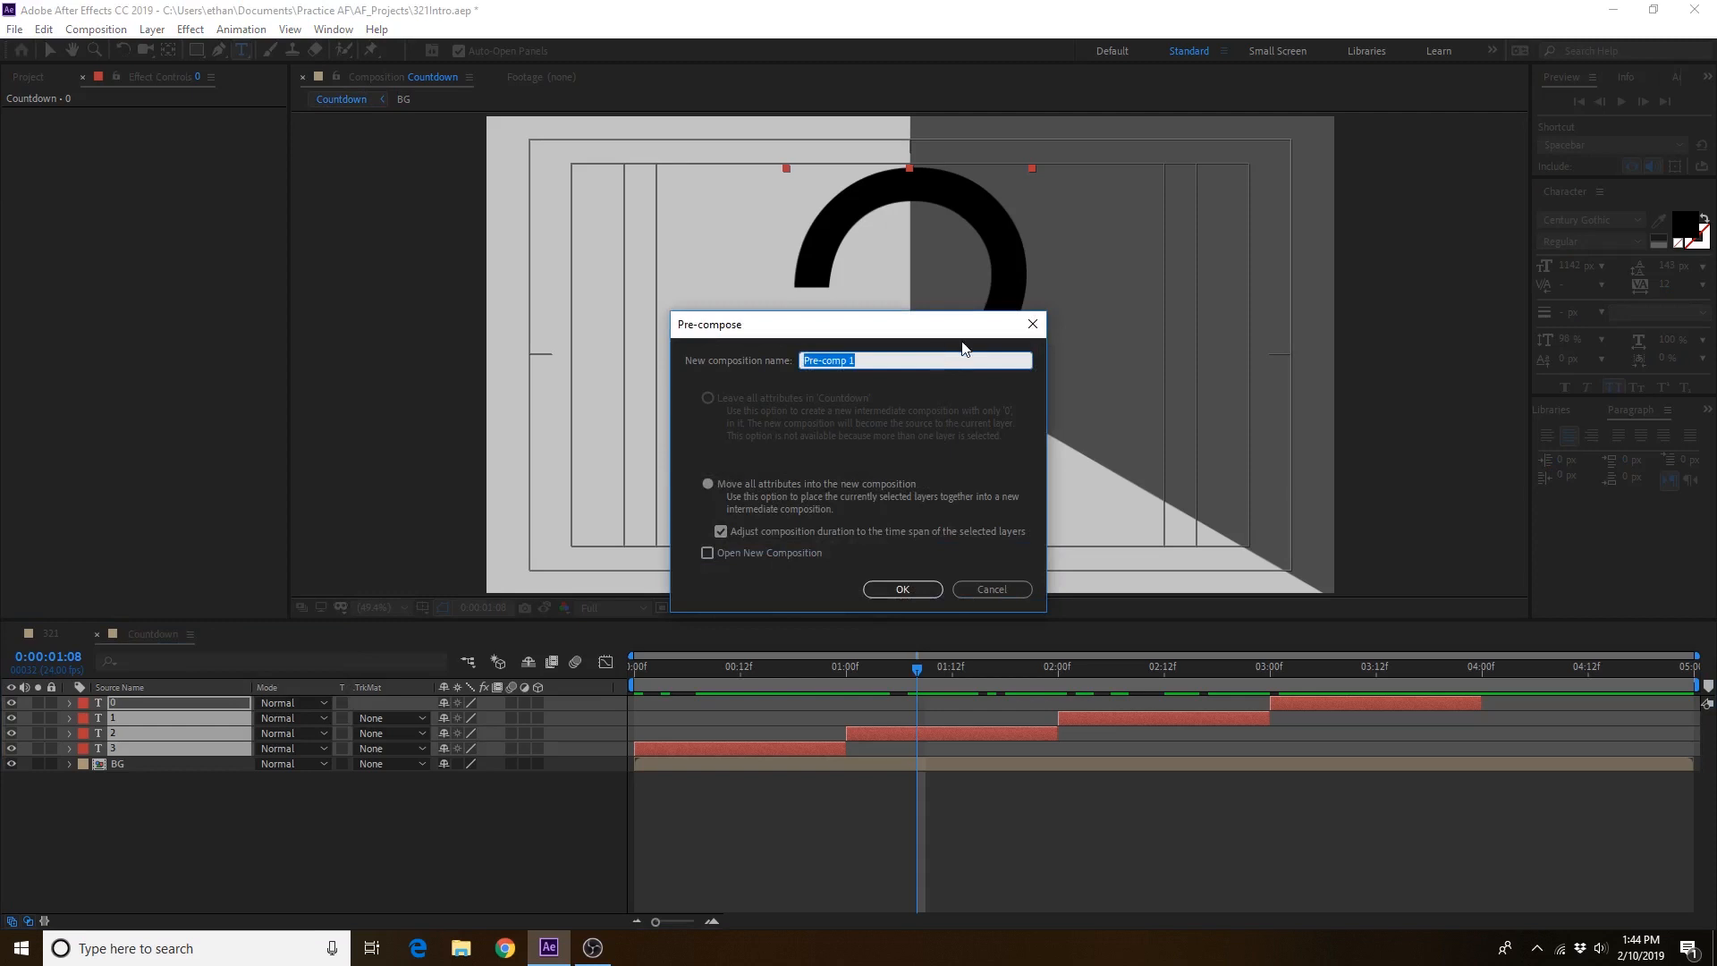
text(numbers)
key(Return)
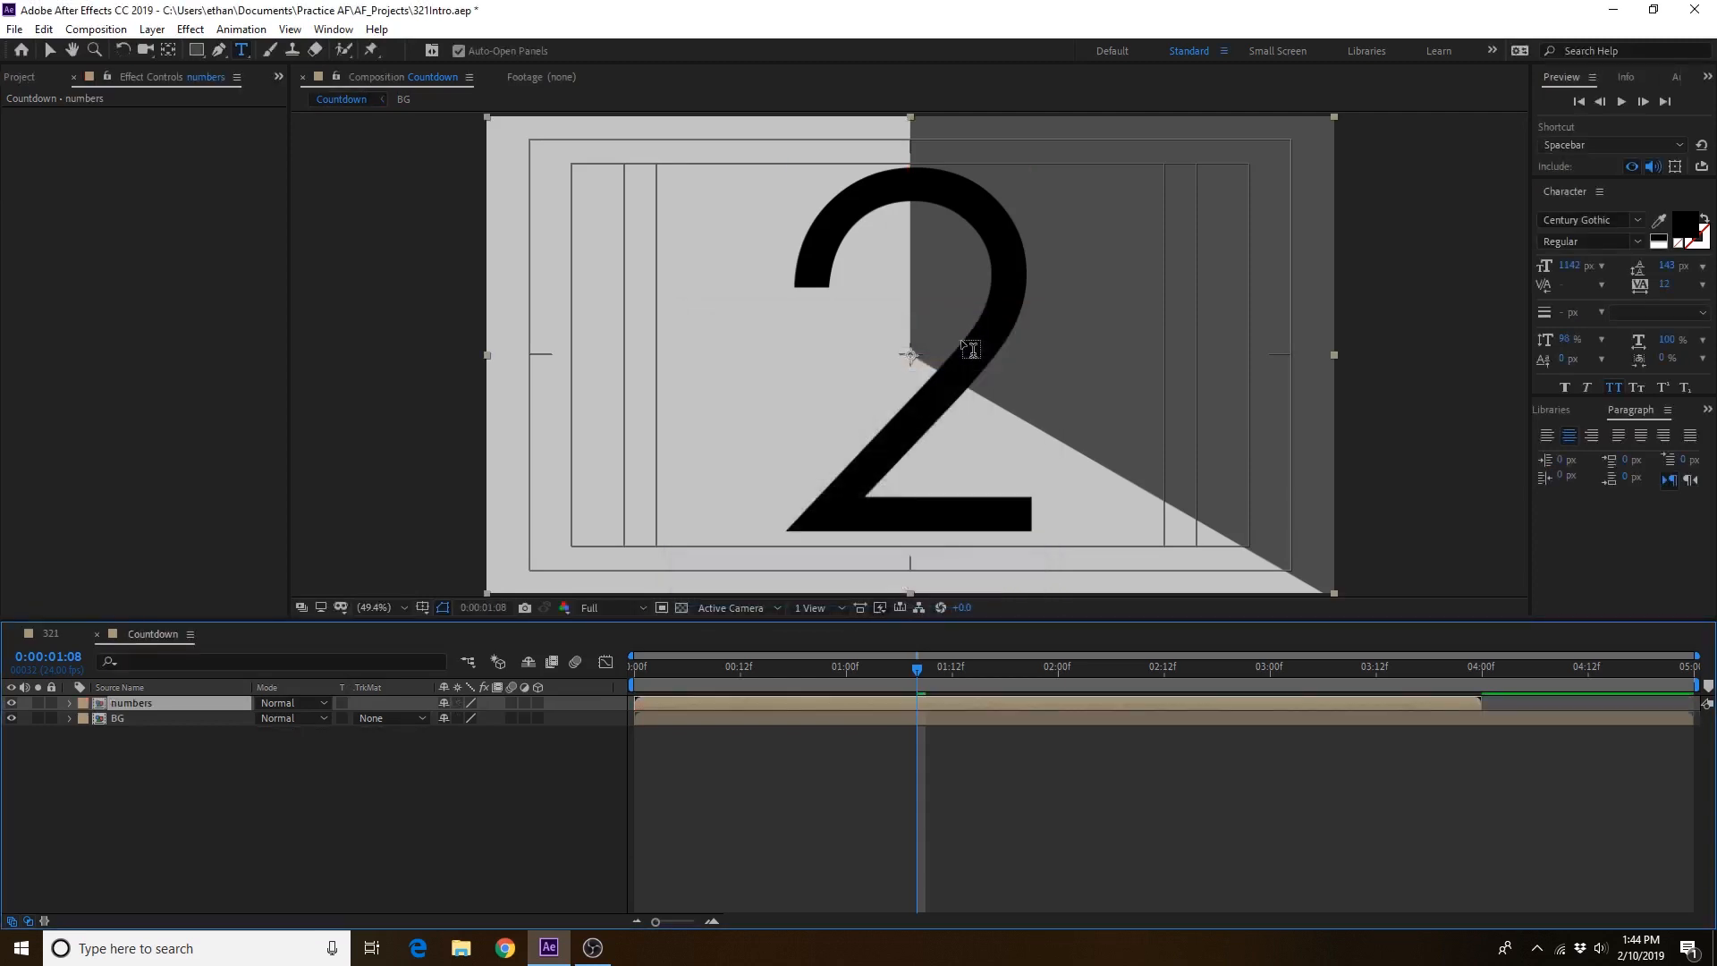
Step: Draw a large circle with the Ellipse tool on a new shape layer and move it around the number in mid-frame
drag(1440, 662, 785, 656)
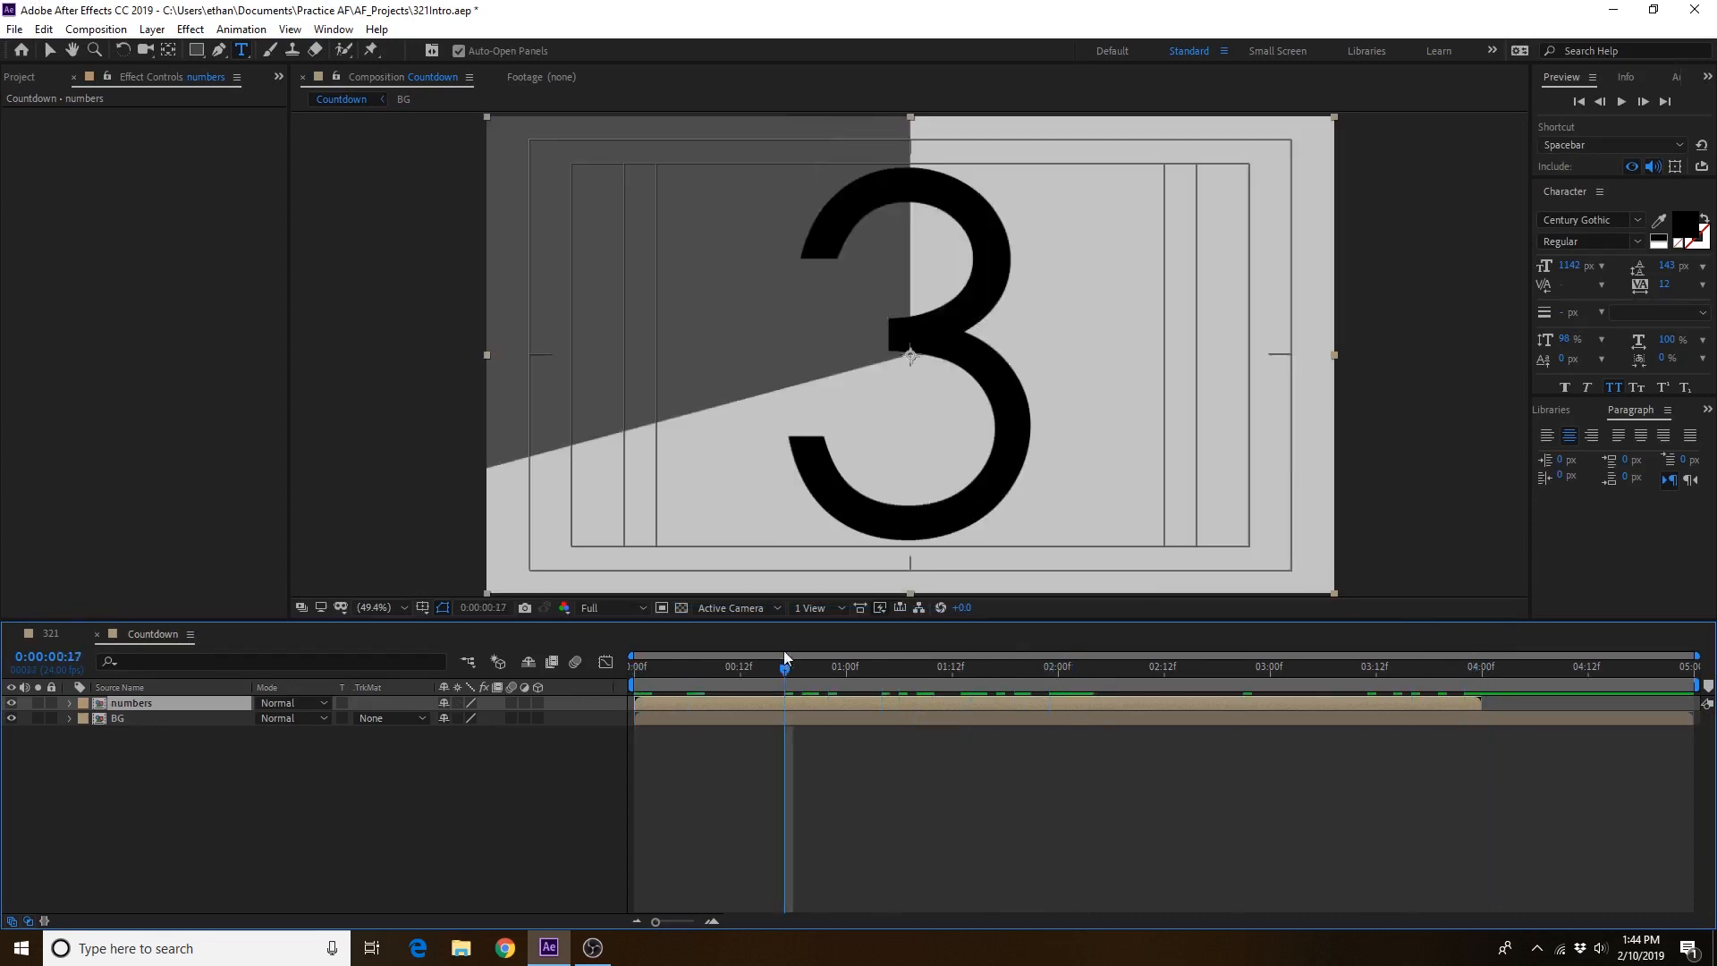
drag(190, 56, 254, 87)
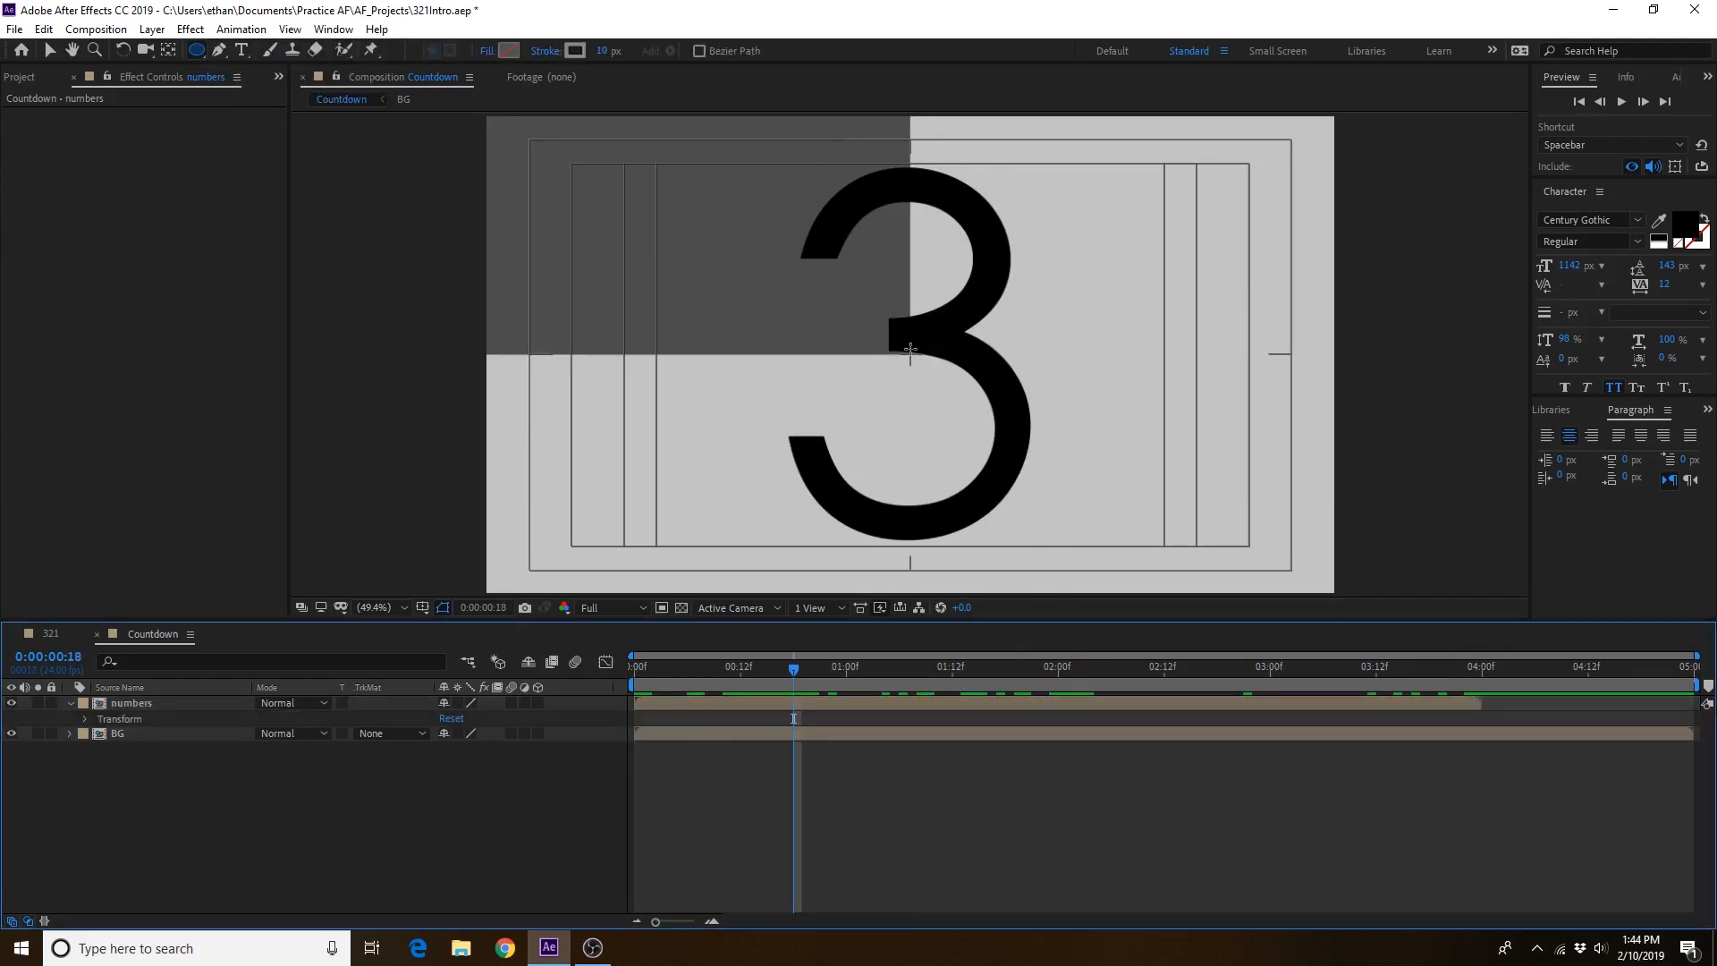
drag(910, 355, 1157, 111)
drag(1182, 208, 1411, 332)
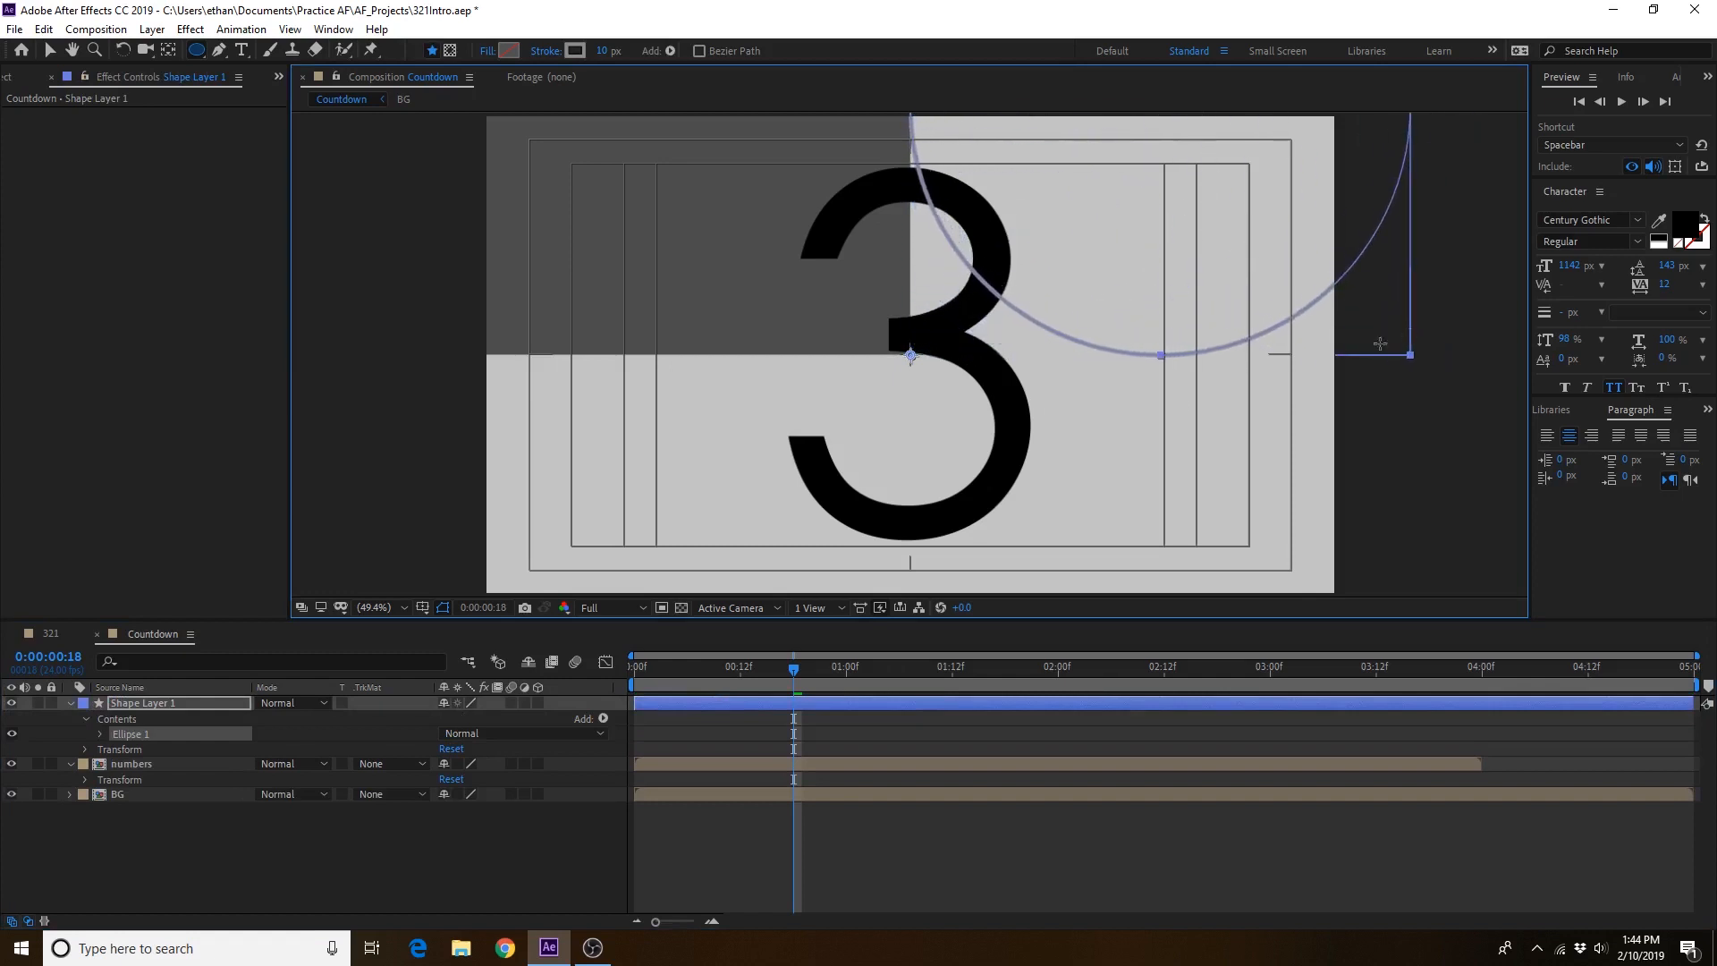
click(50, 50)
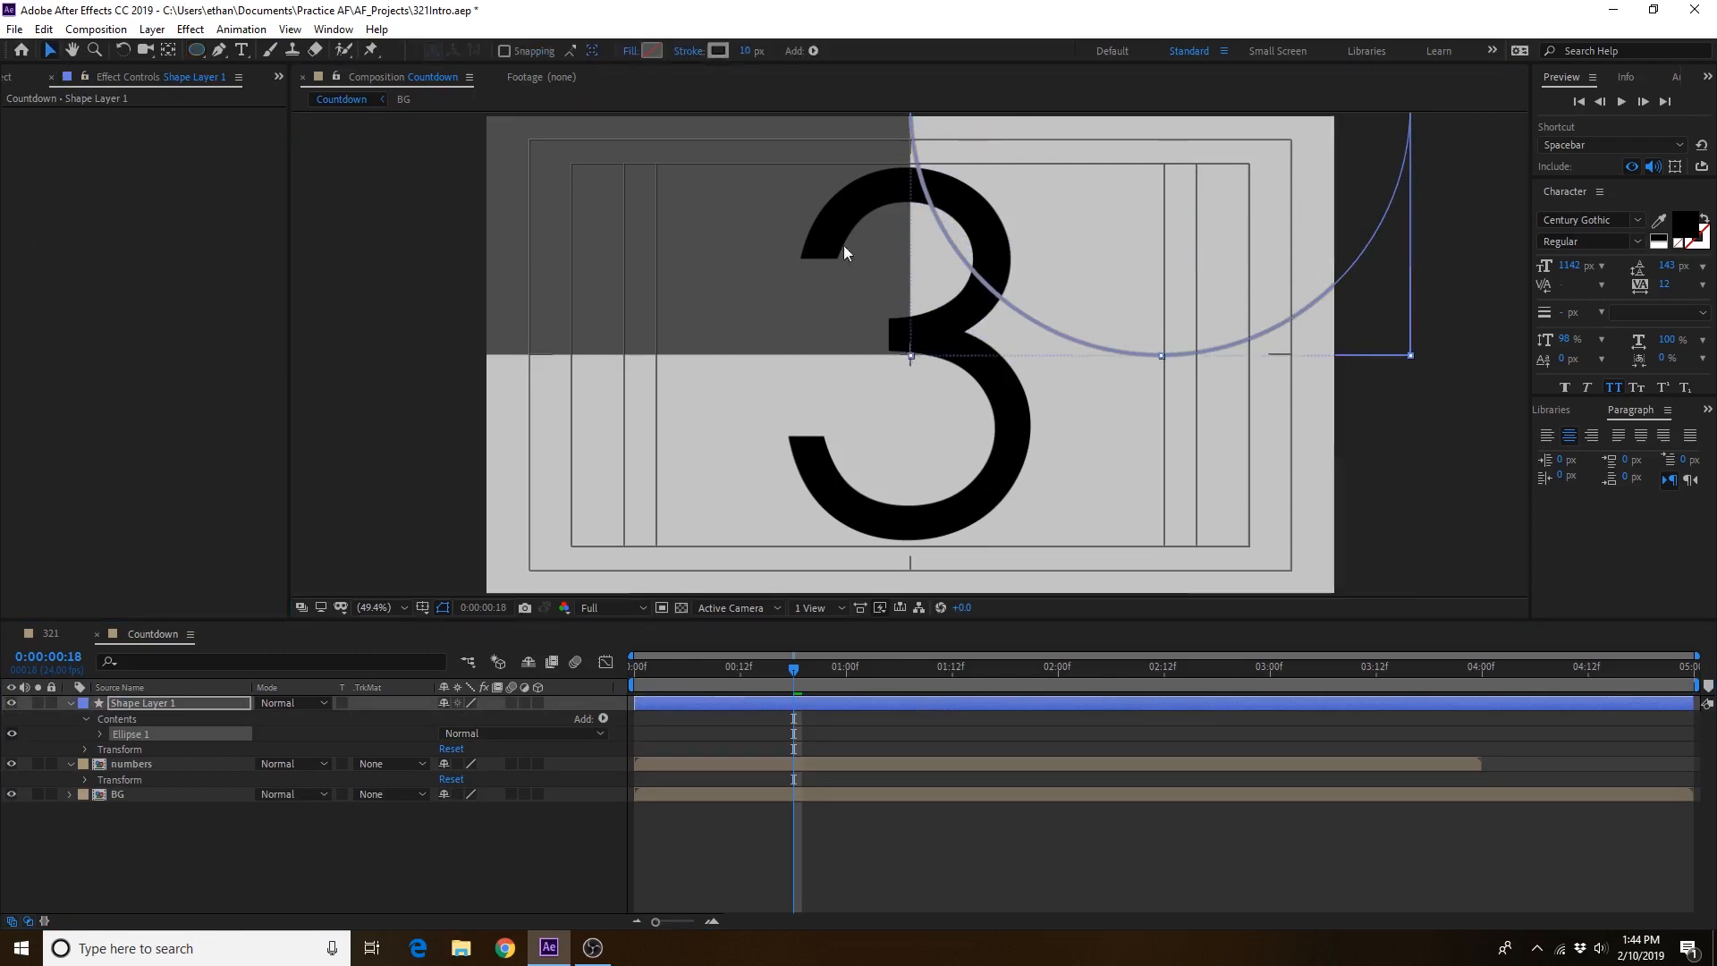
drag(1120, 378, 872, 377)
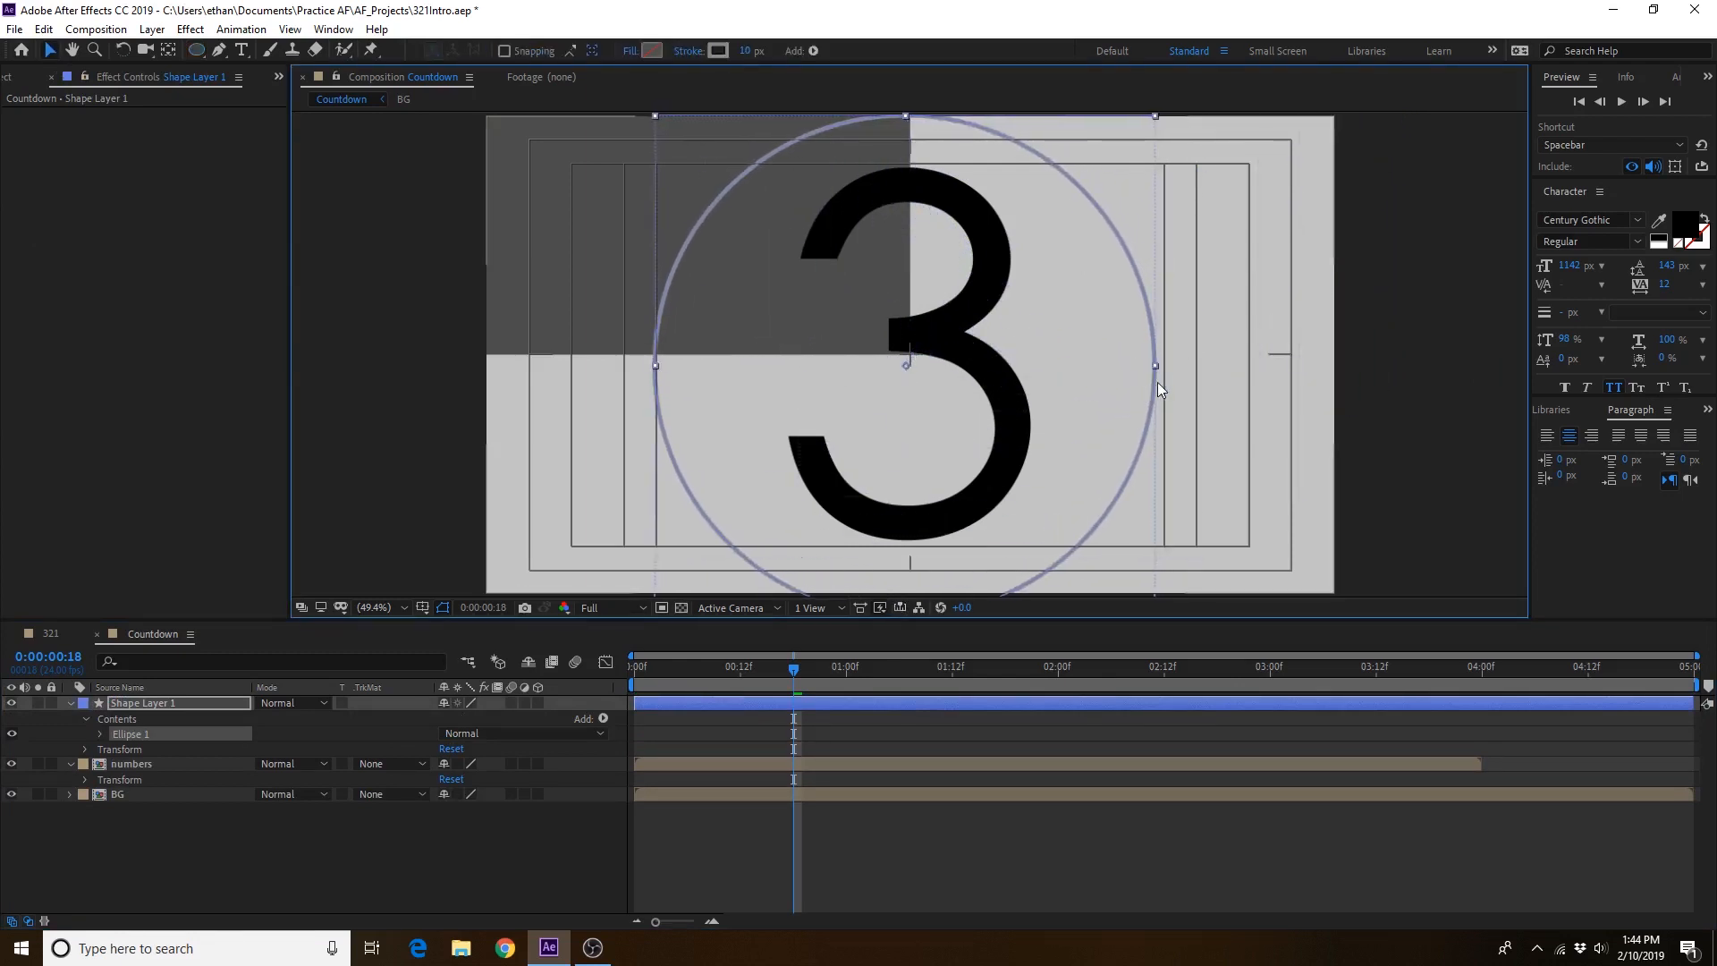
Step: Shrink the circle proportionally so it fits inside the frame around the number, and reposition it on the frame's center
drag(1156, 368, 1106, 373)
key(ctrl+z)
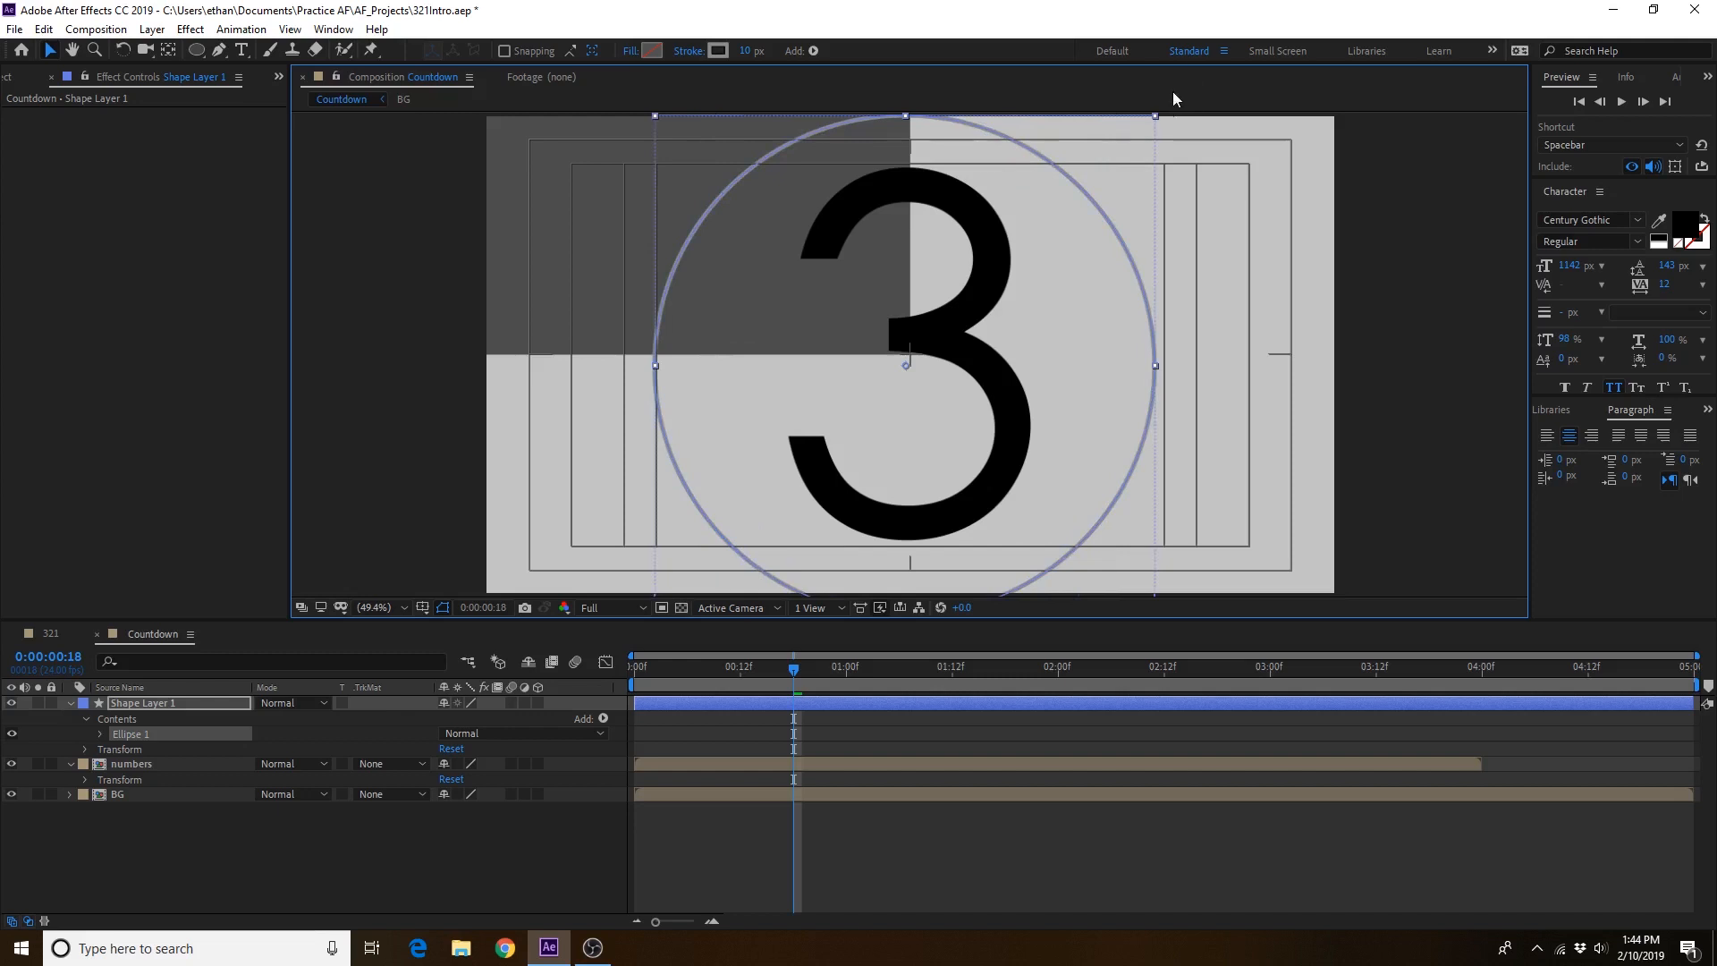
drag(1153, 117, 1124, 153)
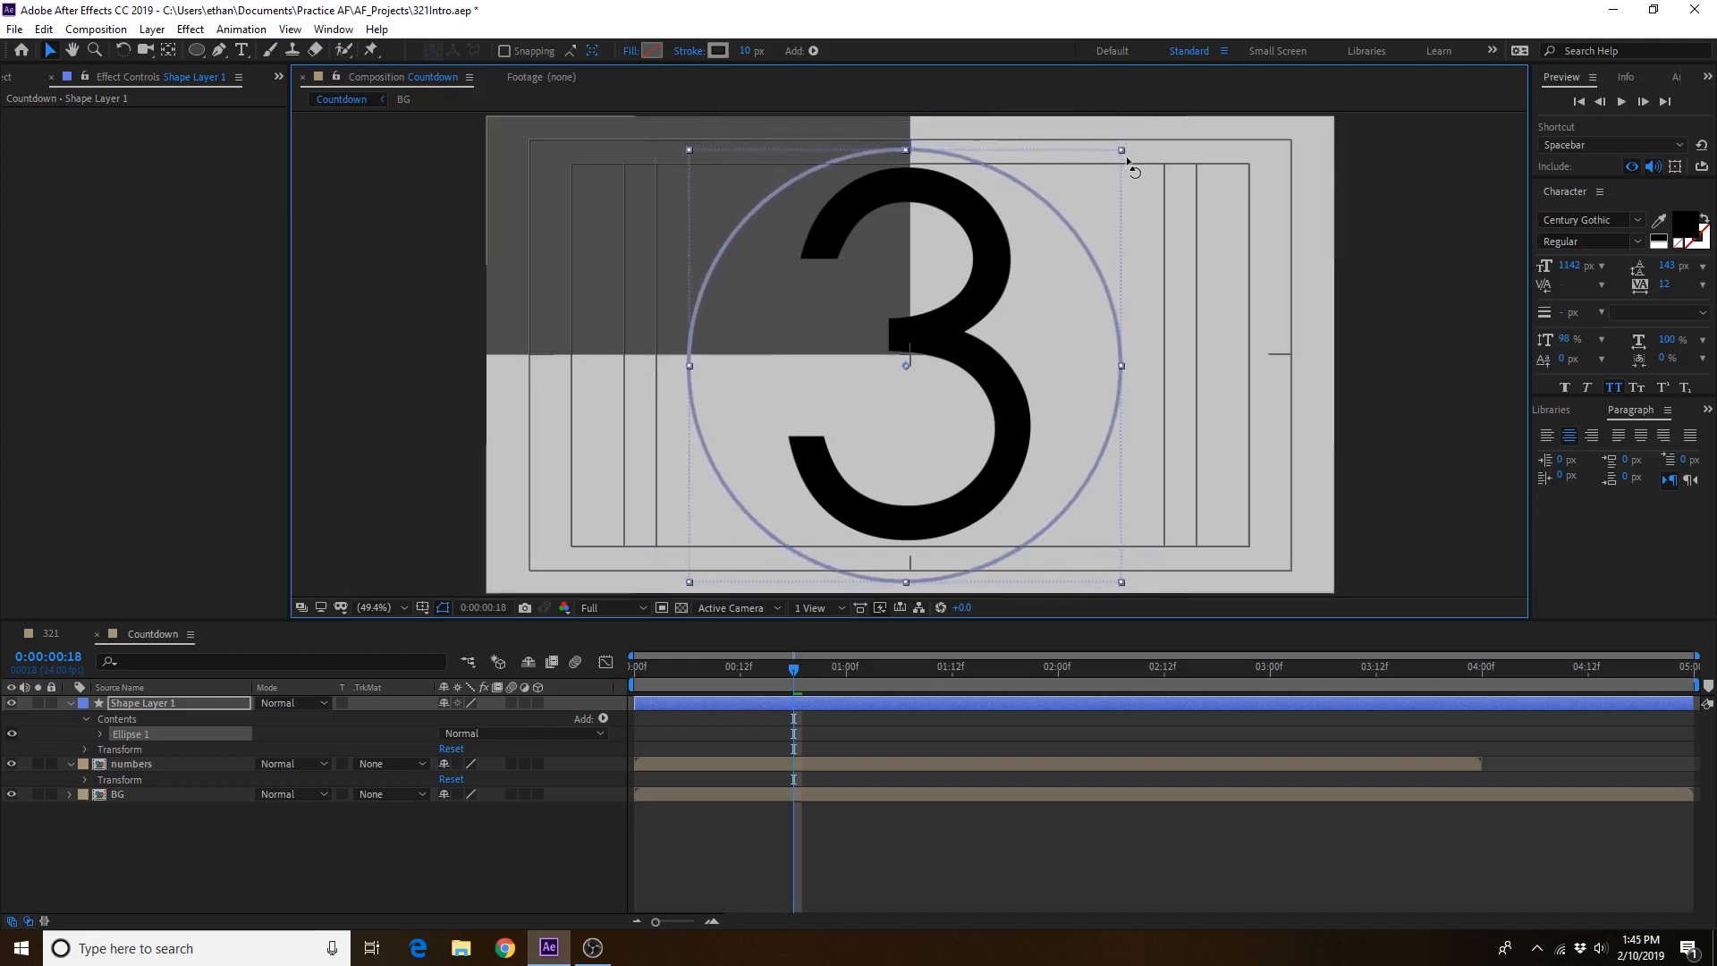
drag(796, 672, 740, 679)
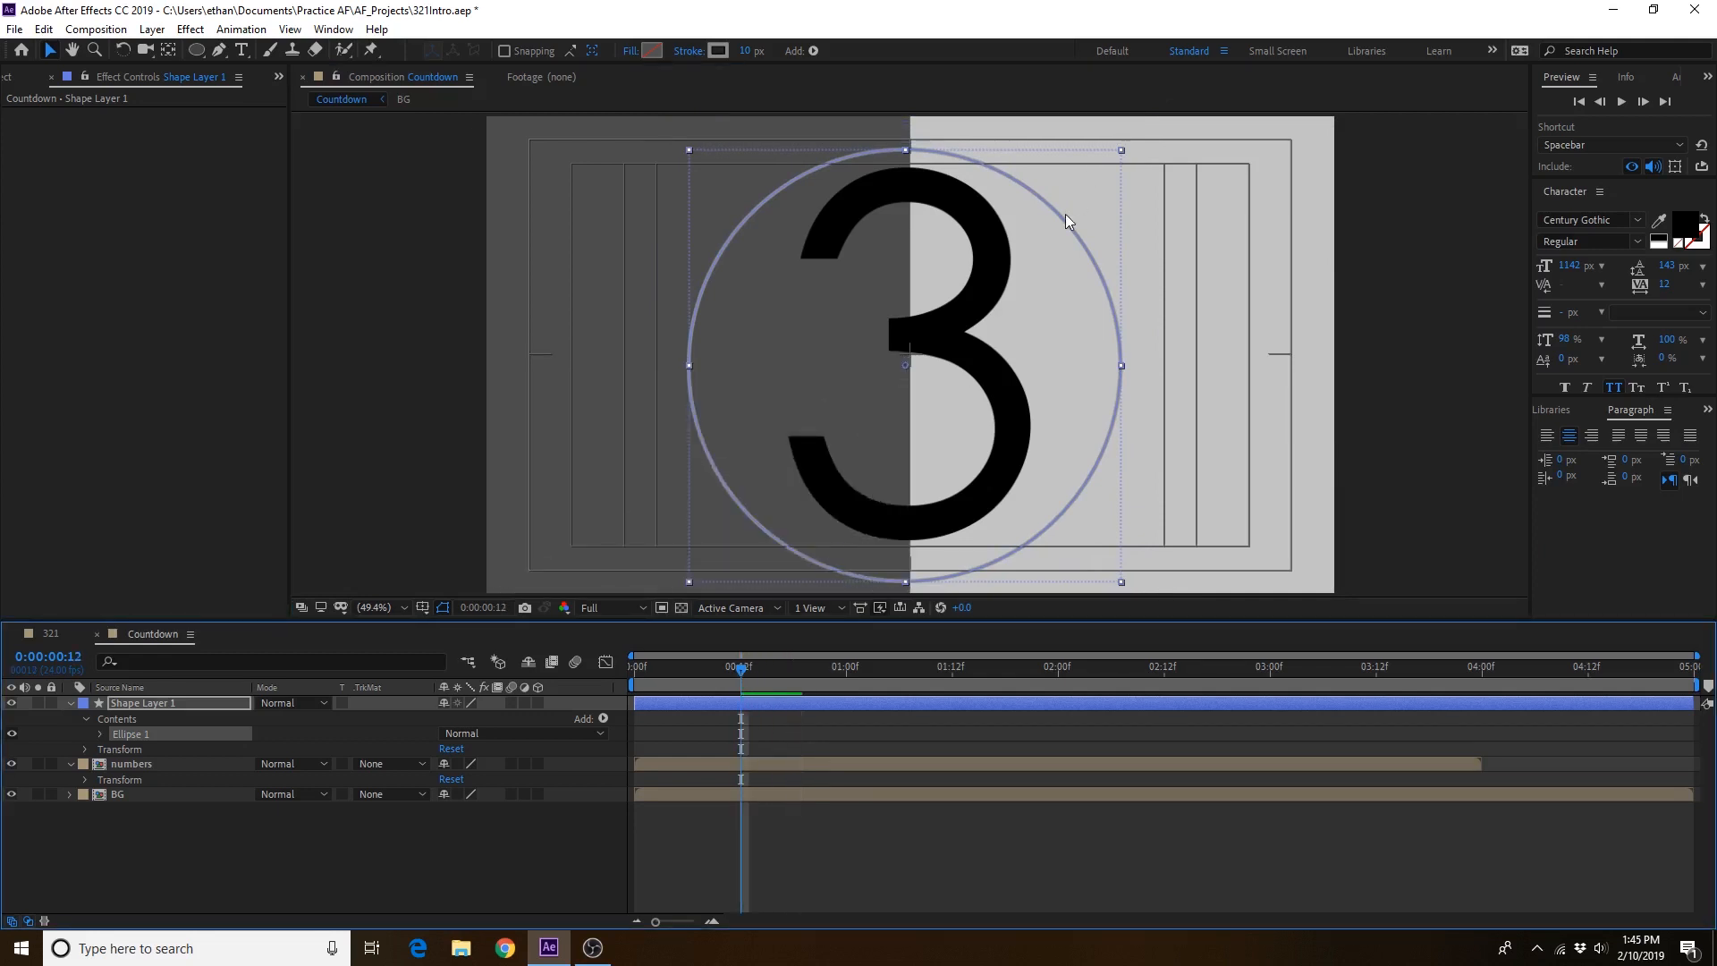
drag(1061, 213, 1064, 210)
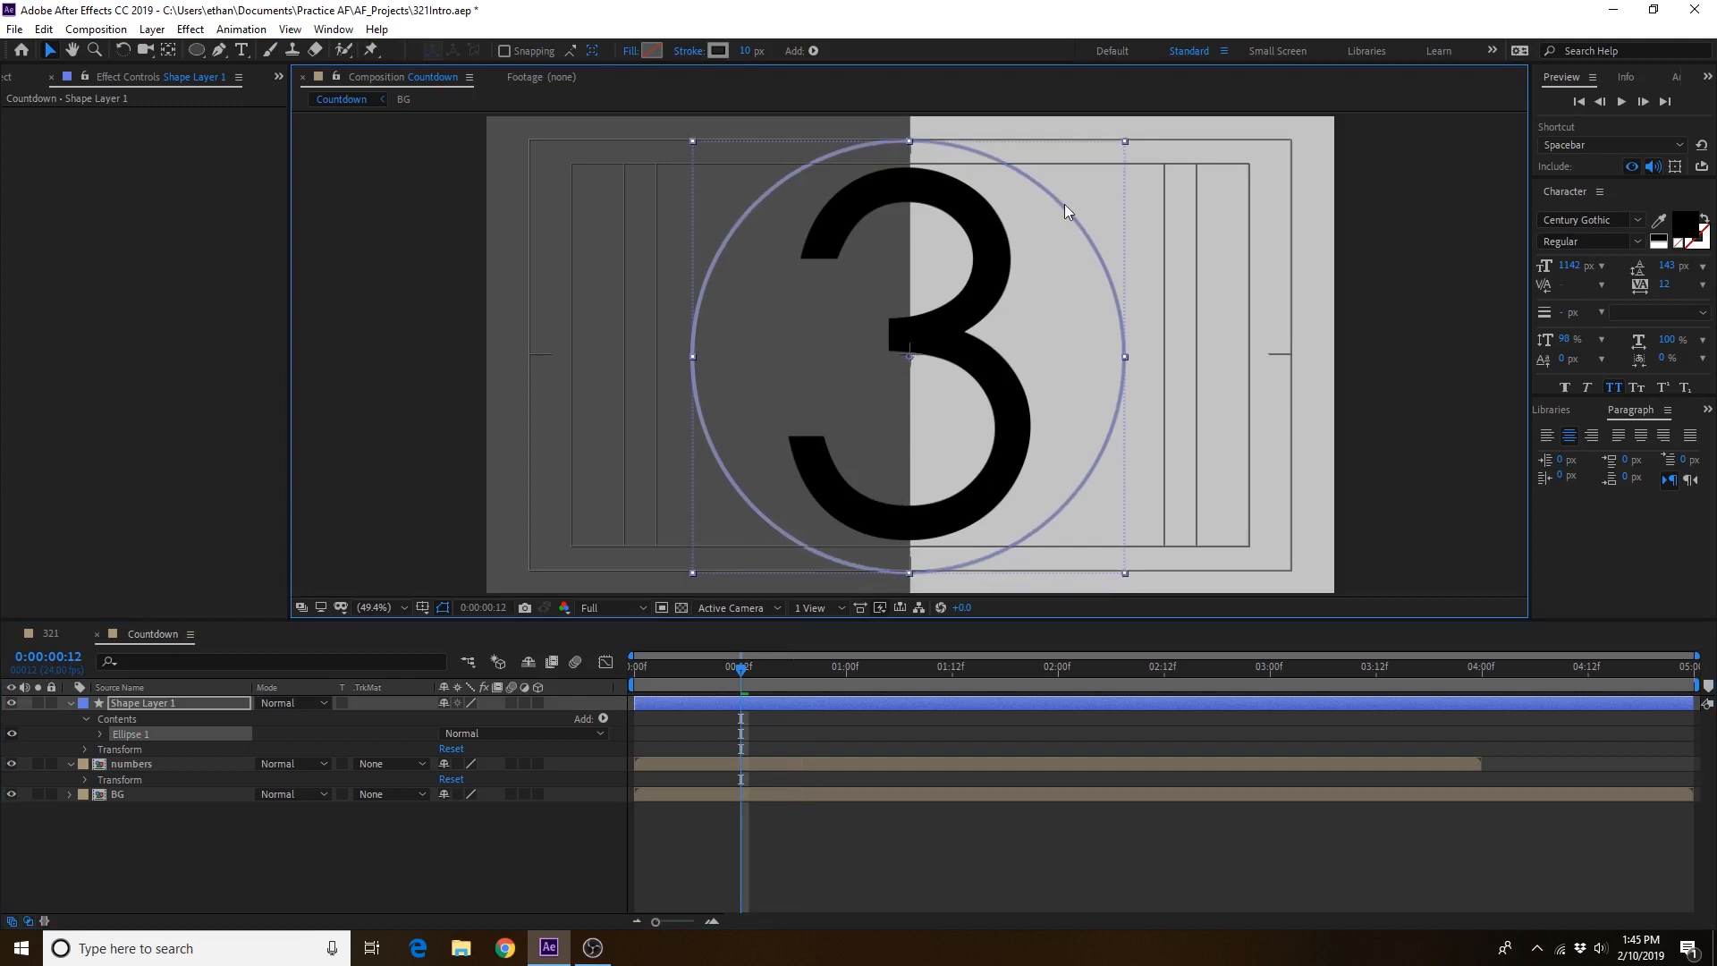
Step: Duplicate Ellipse 1 within the shape layer and scale the copy down slightly to form a concentric inner ring
click(140, 735)
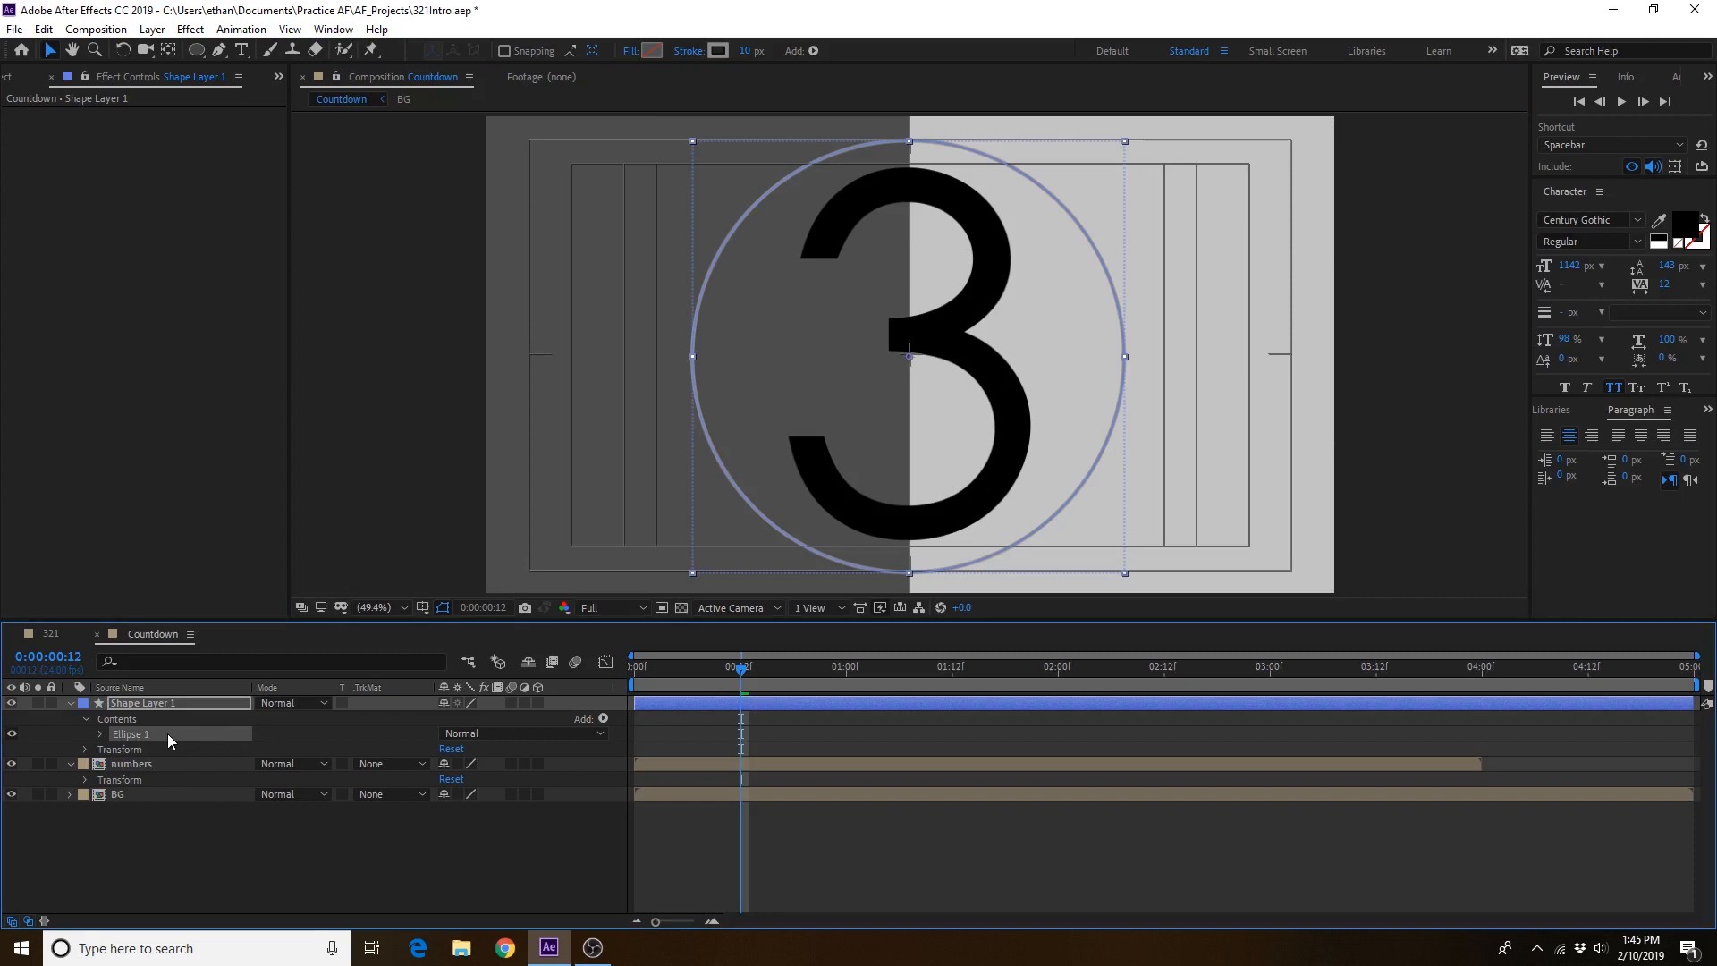
key(ctrl+d)
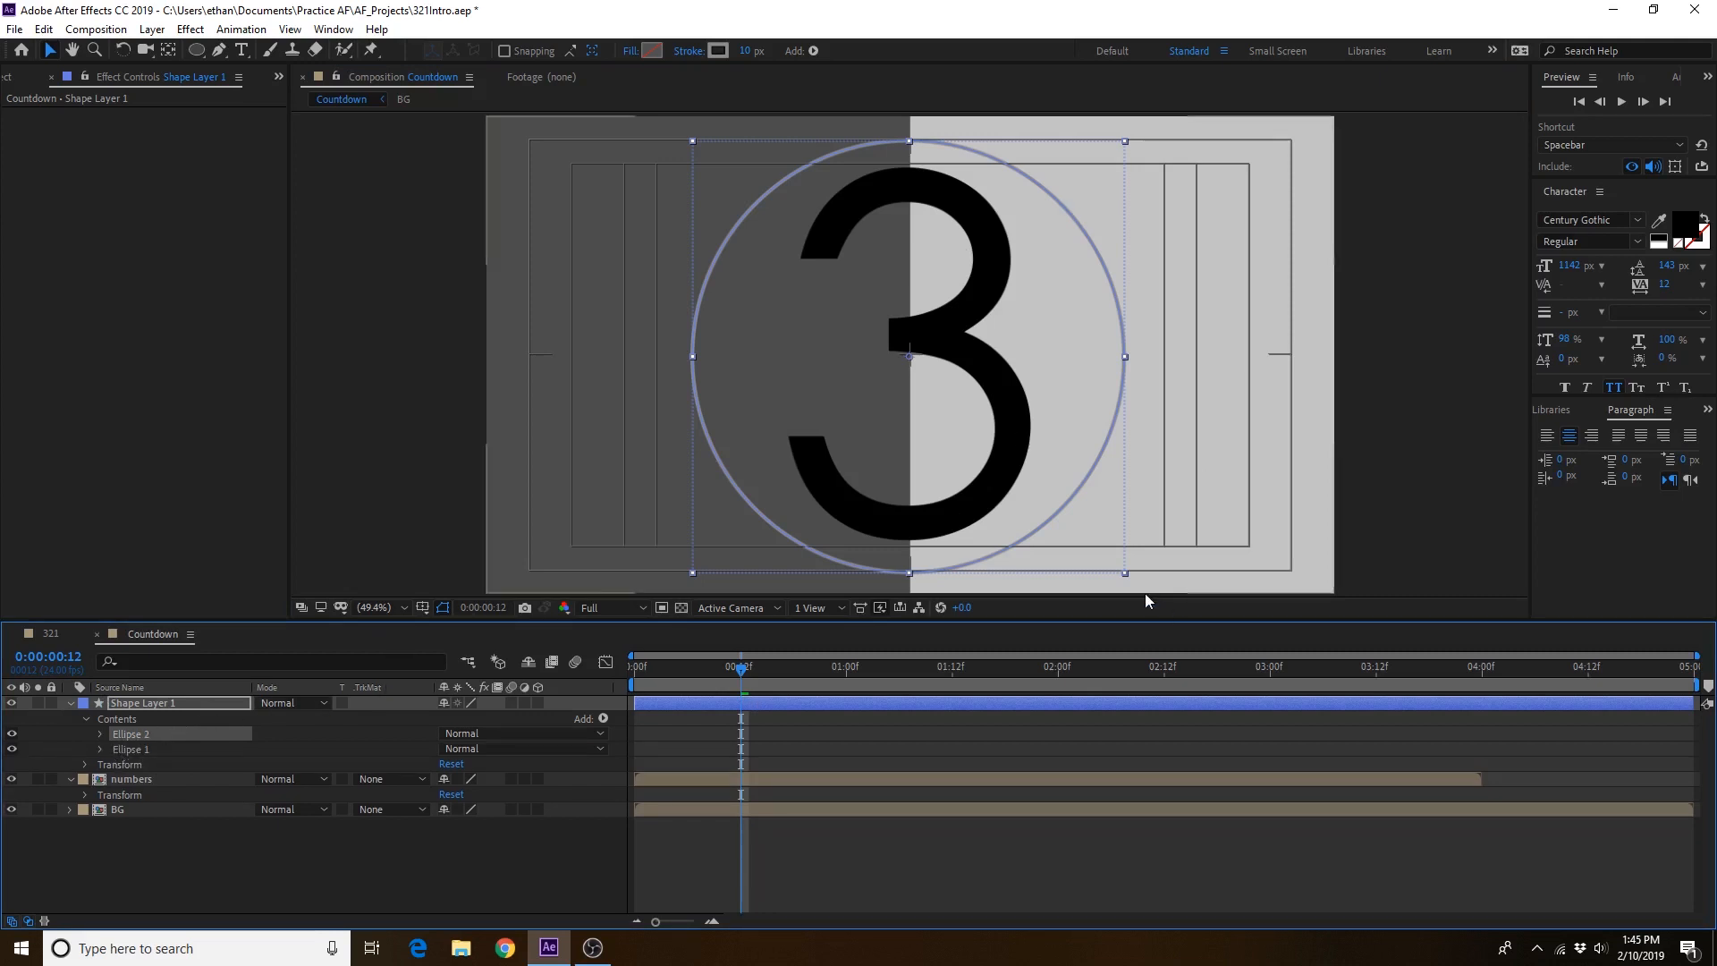
click(1124, 571)
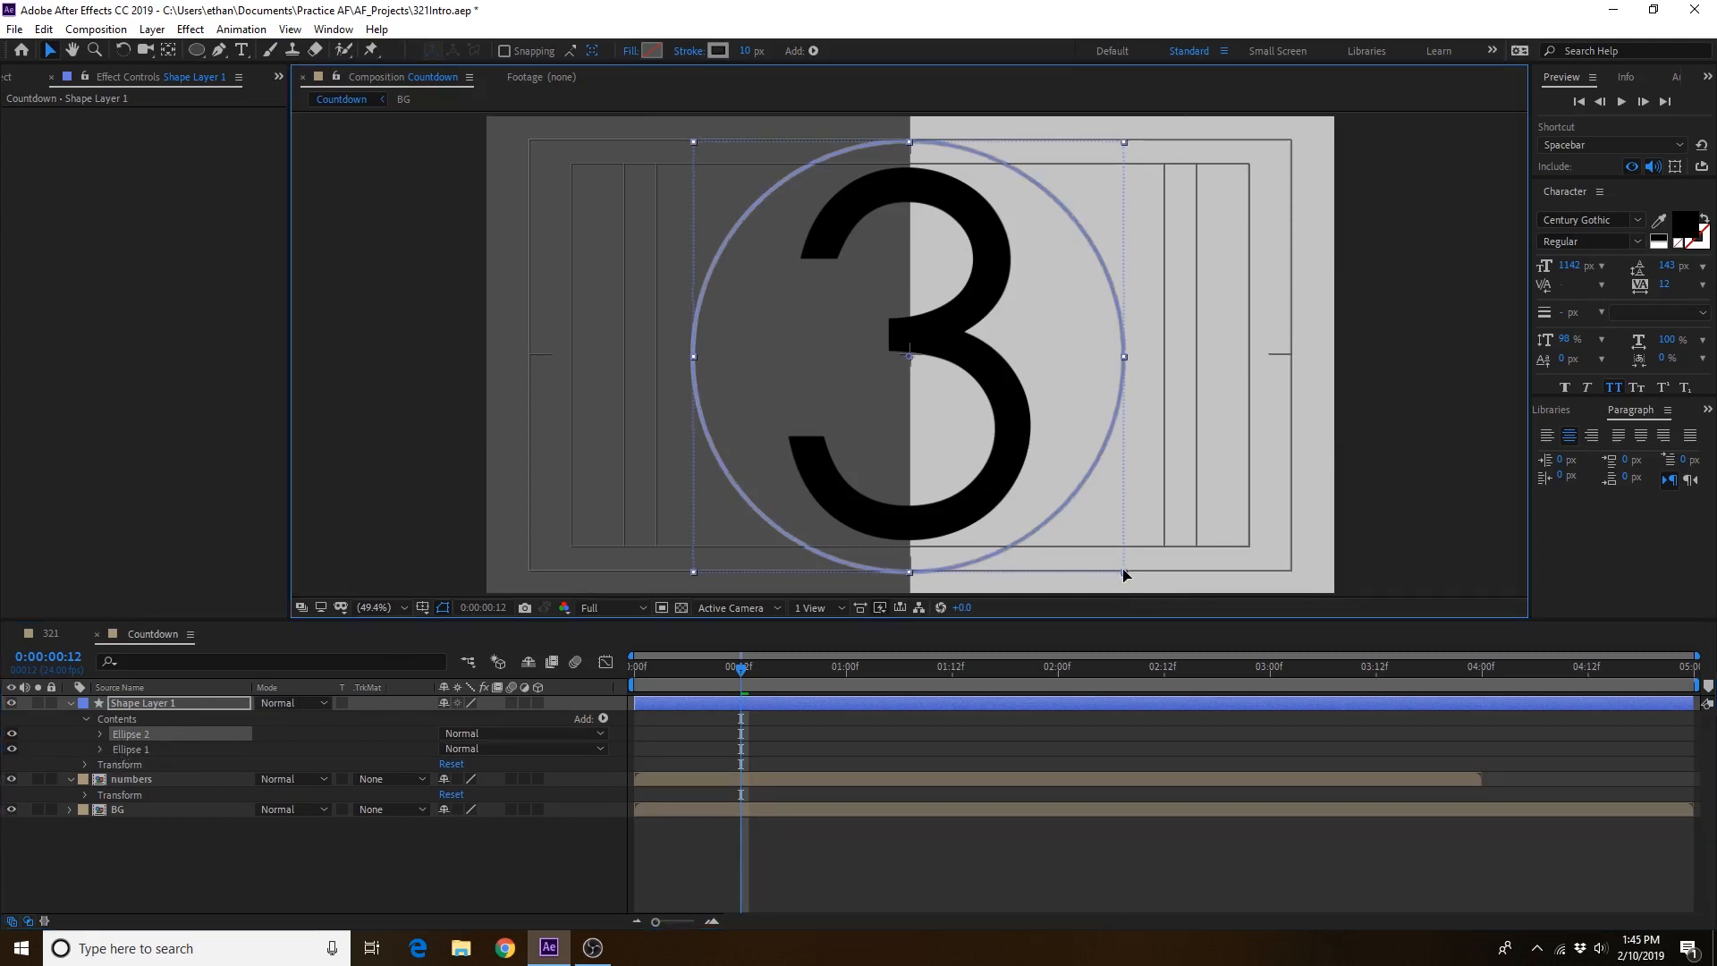
drag(1123, 575, 1098, 550)
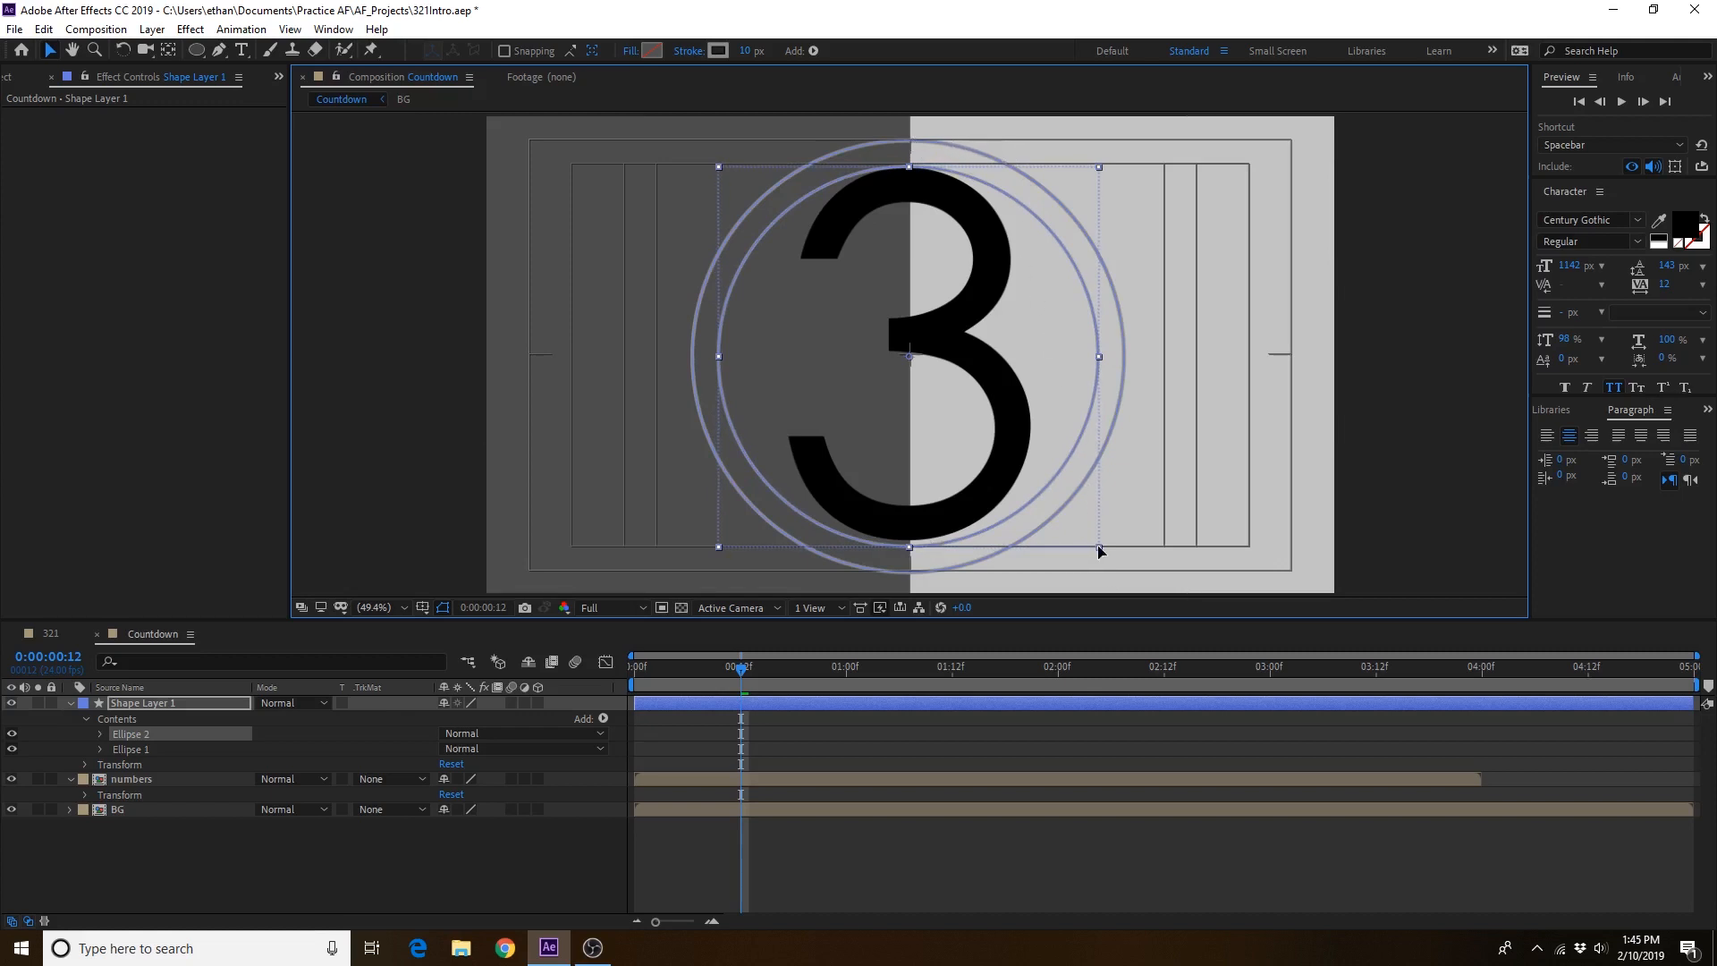
drag(1098, 547, 1107, 558)
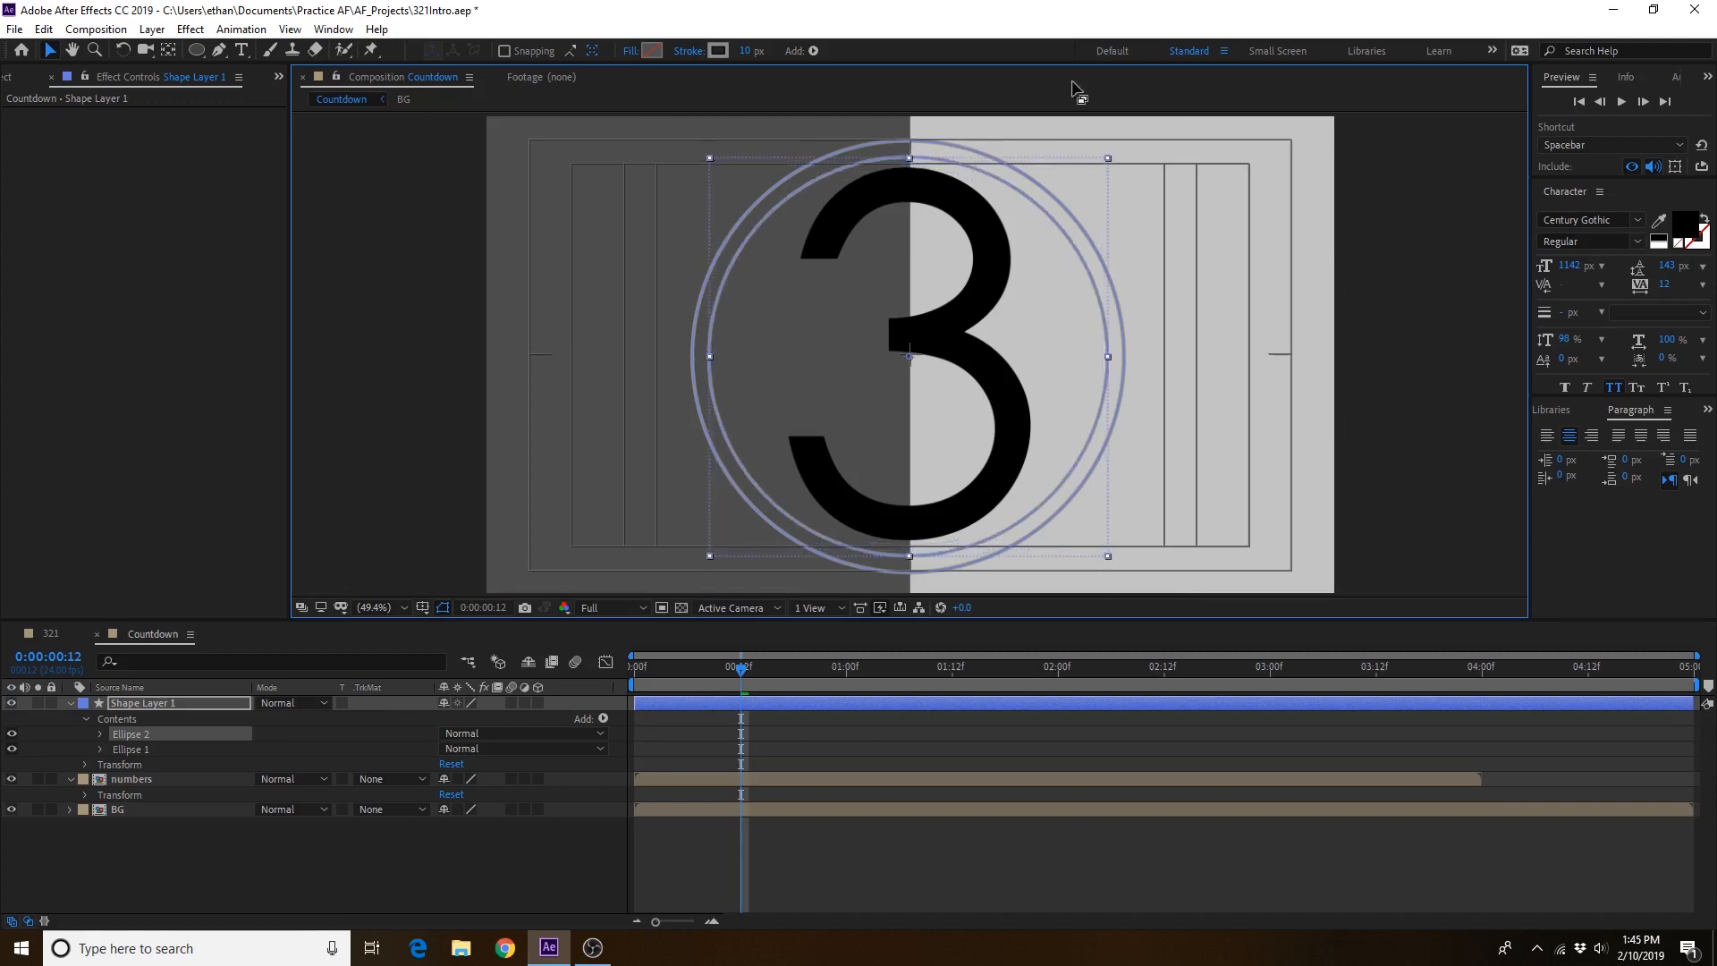
Step: Set the stroke width of the inner circle, Ellipse 2, to 5 px
click(916, 142)
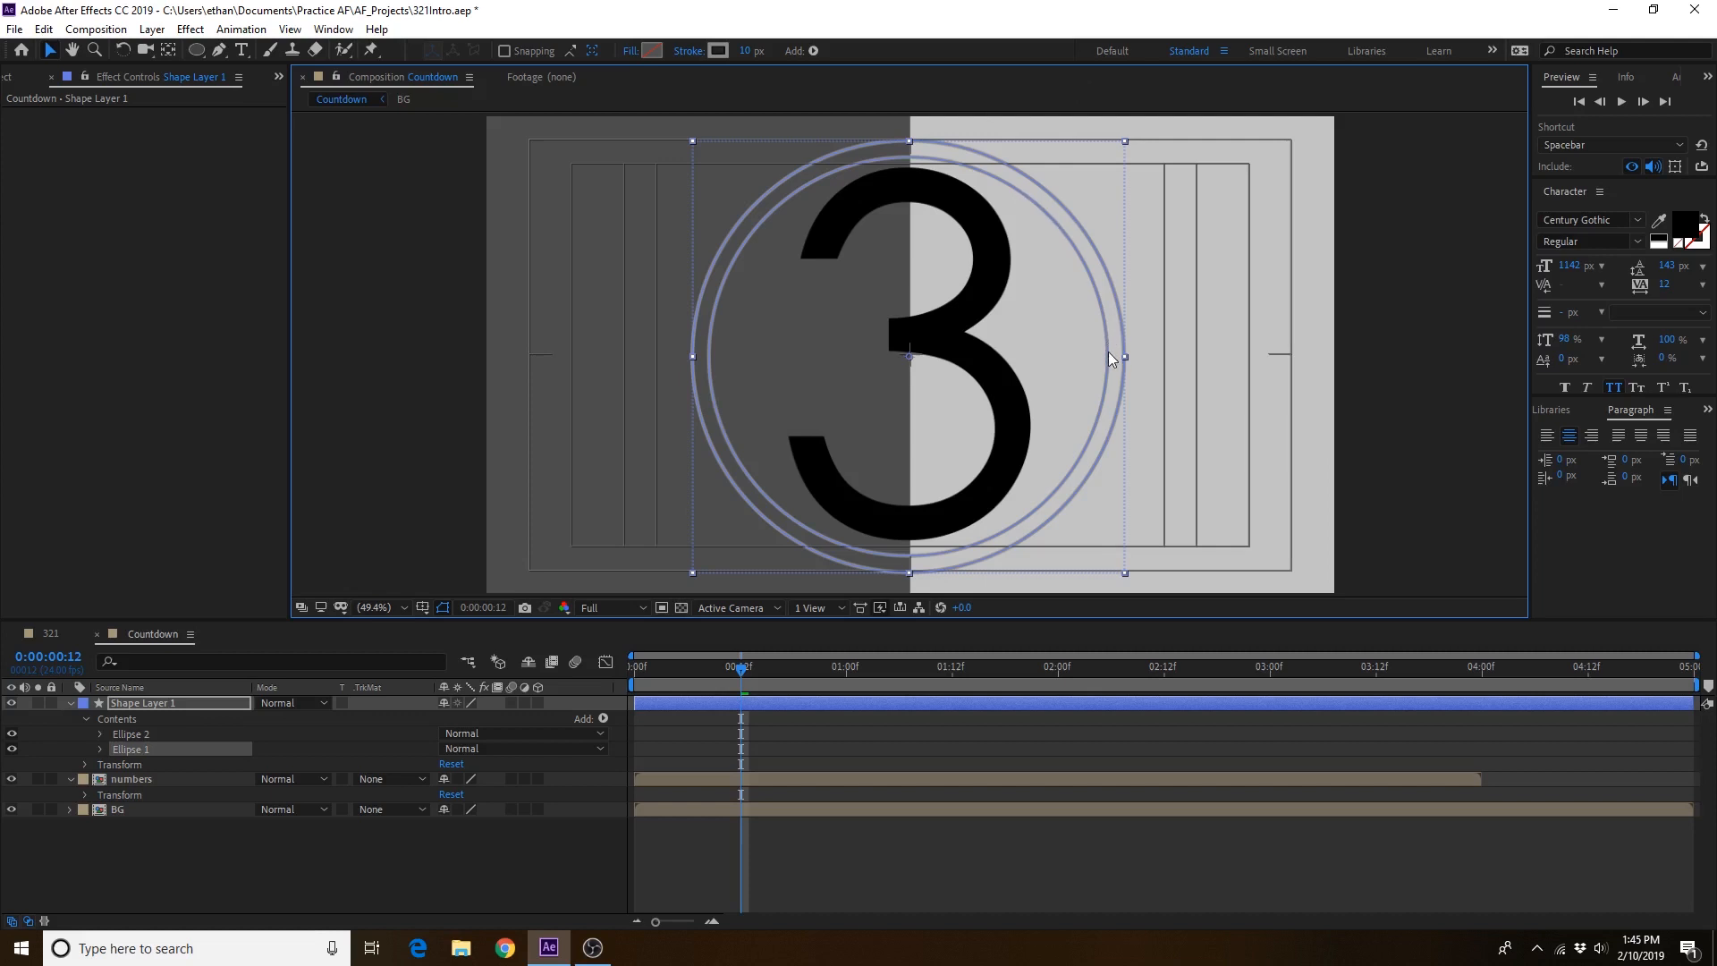
click(124, 734)
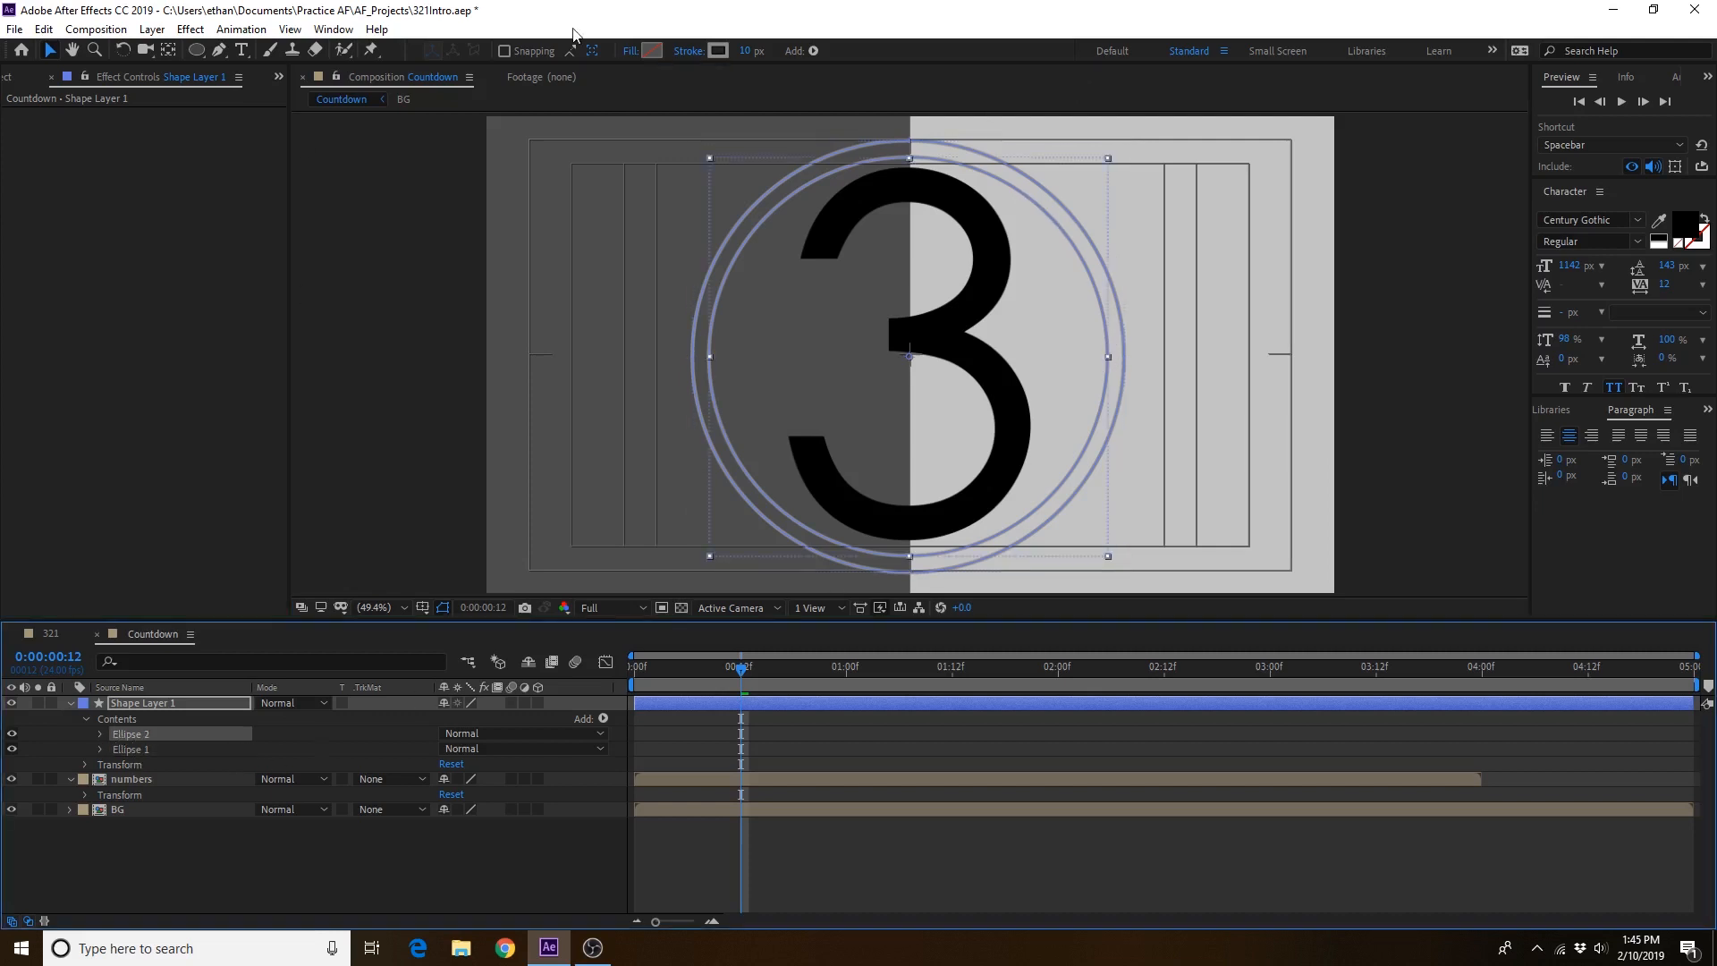
click(742, 51)
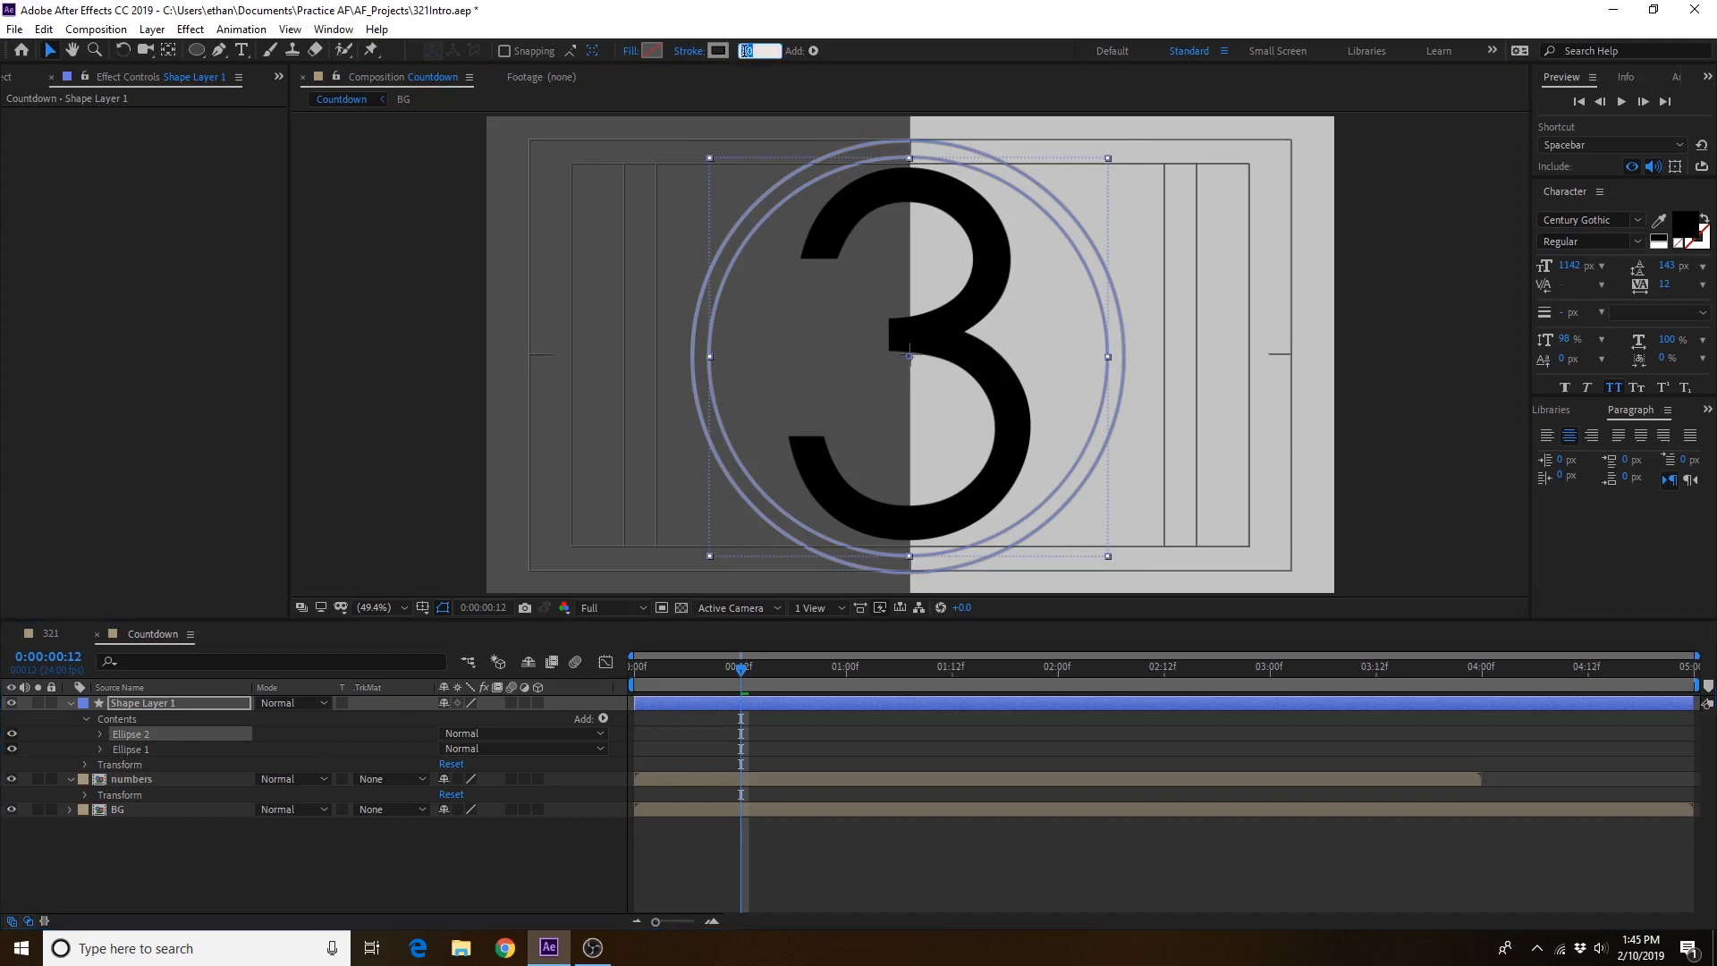
text(5)
key(Return)
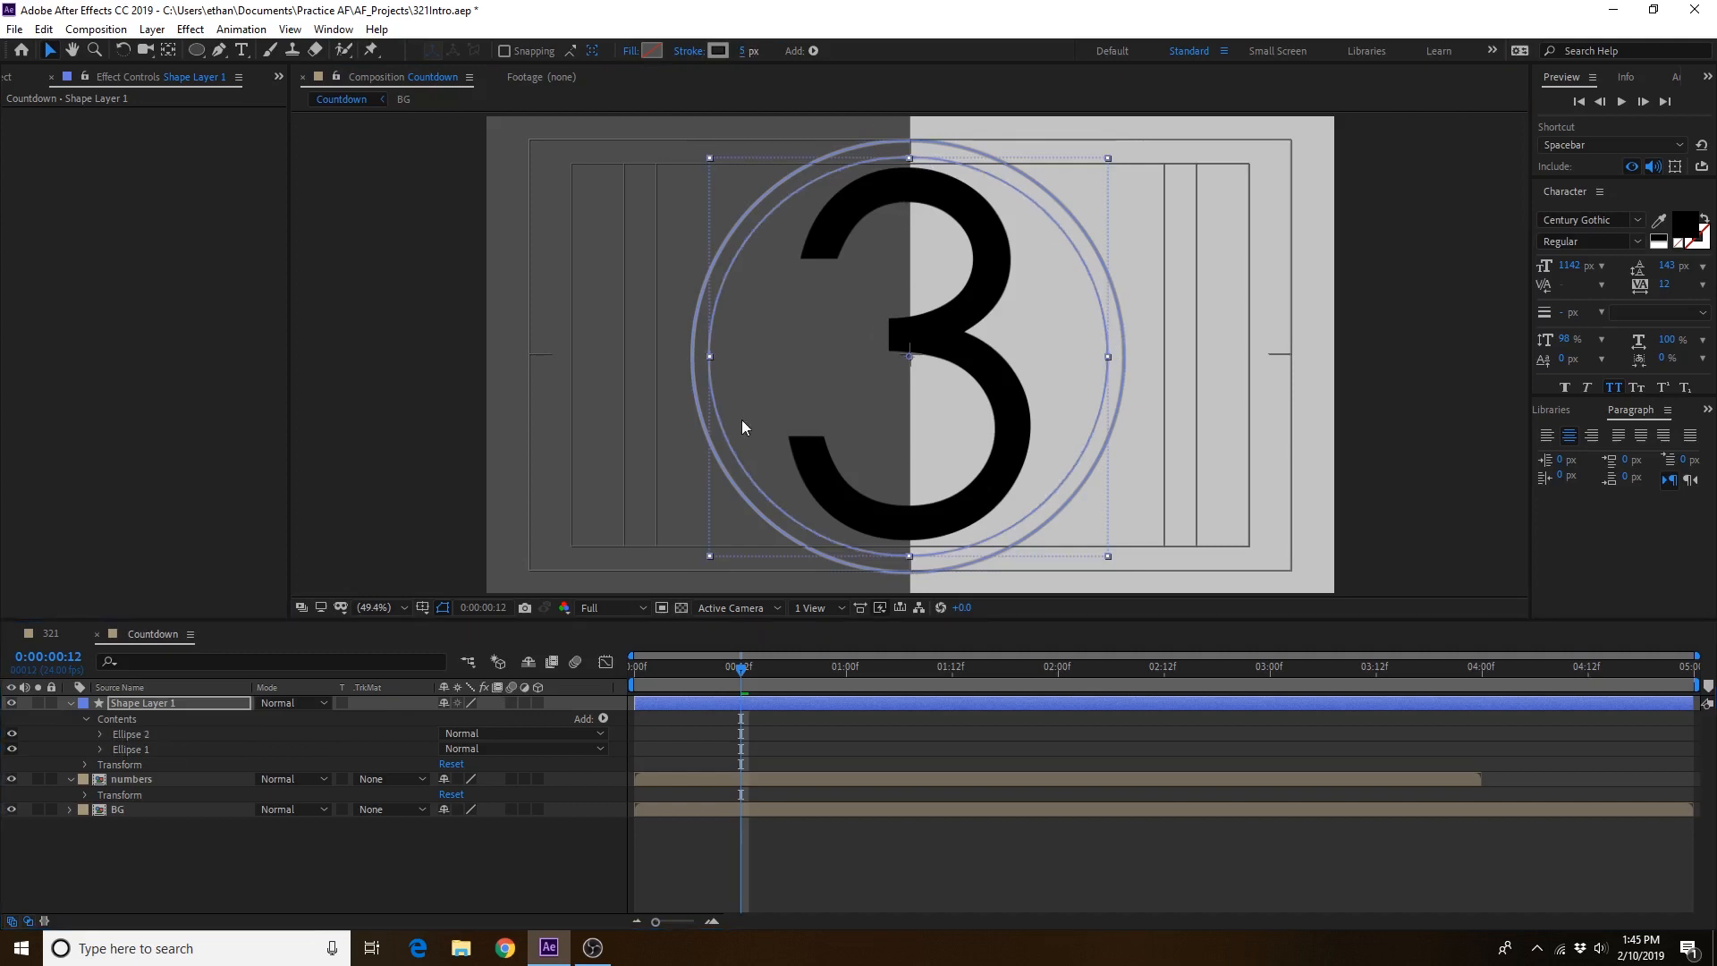
click(840, 493)
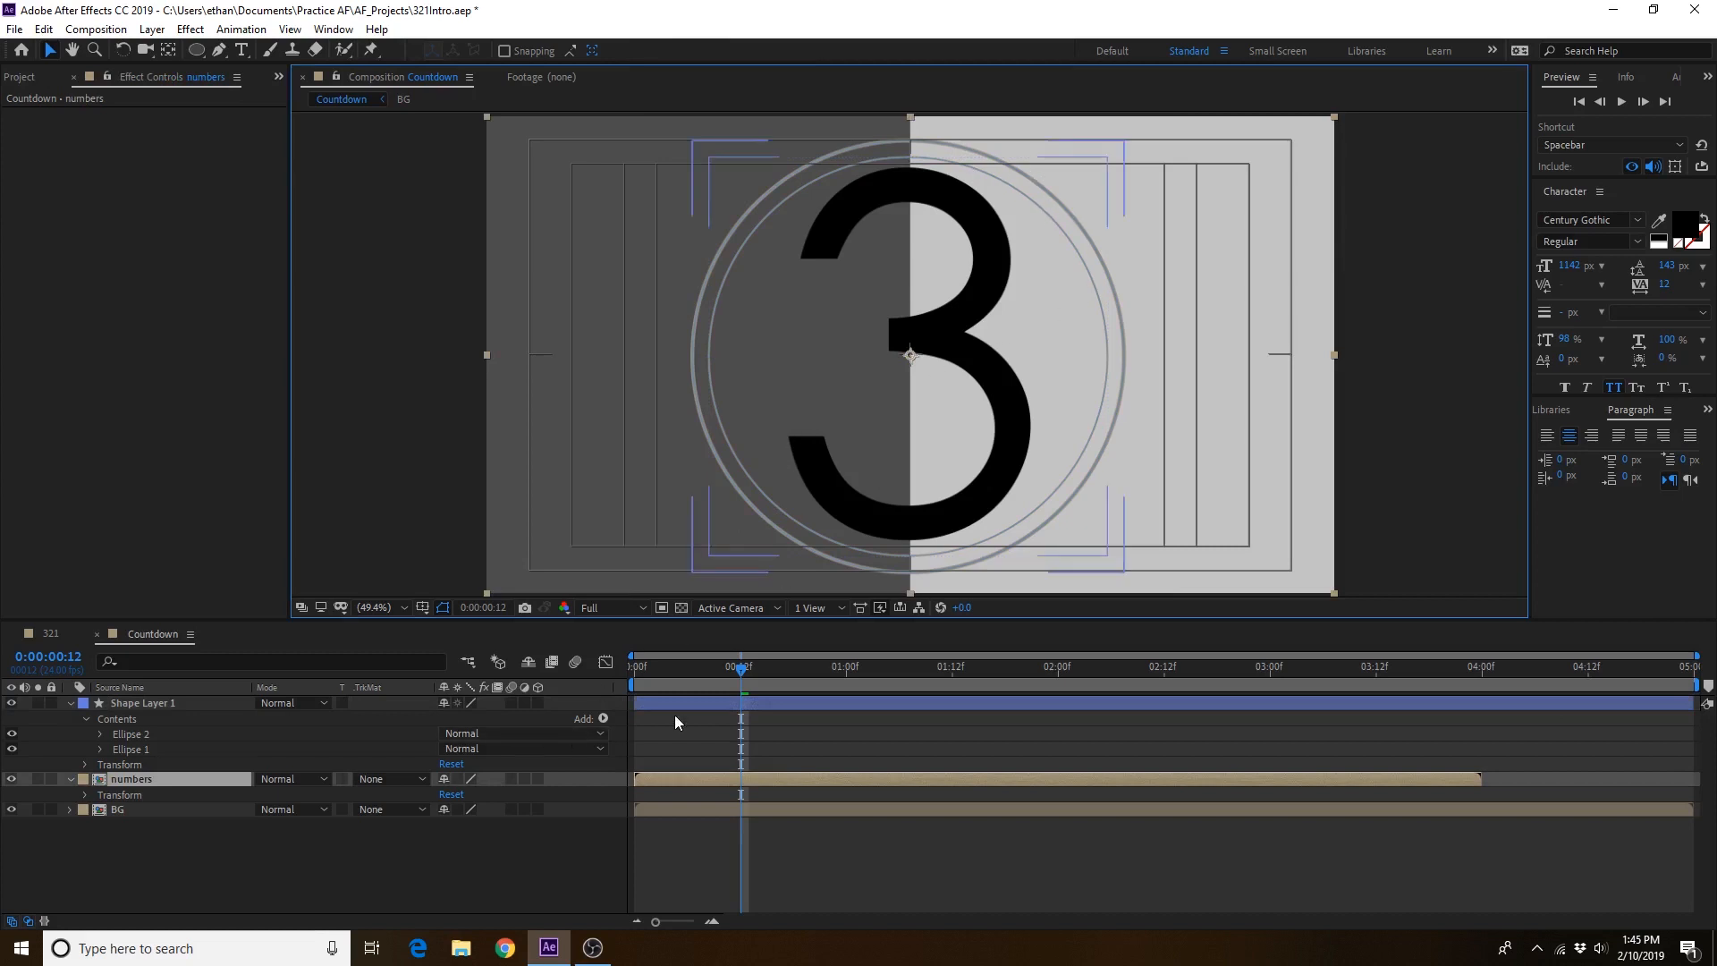
click(122, 735)
click(126, 749)
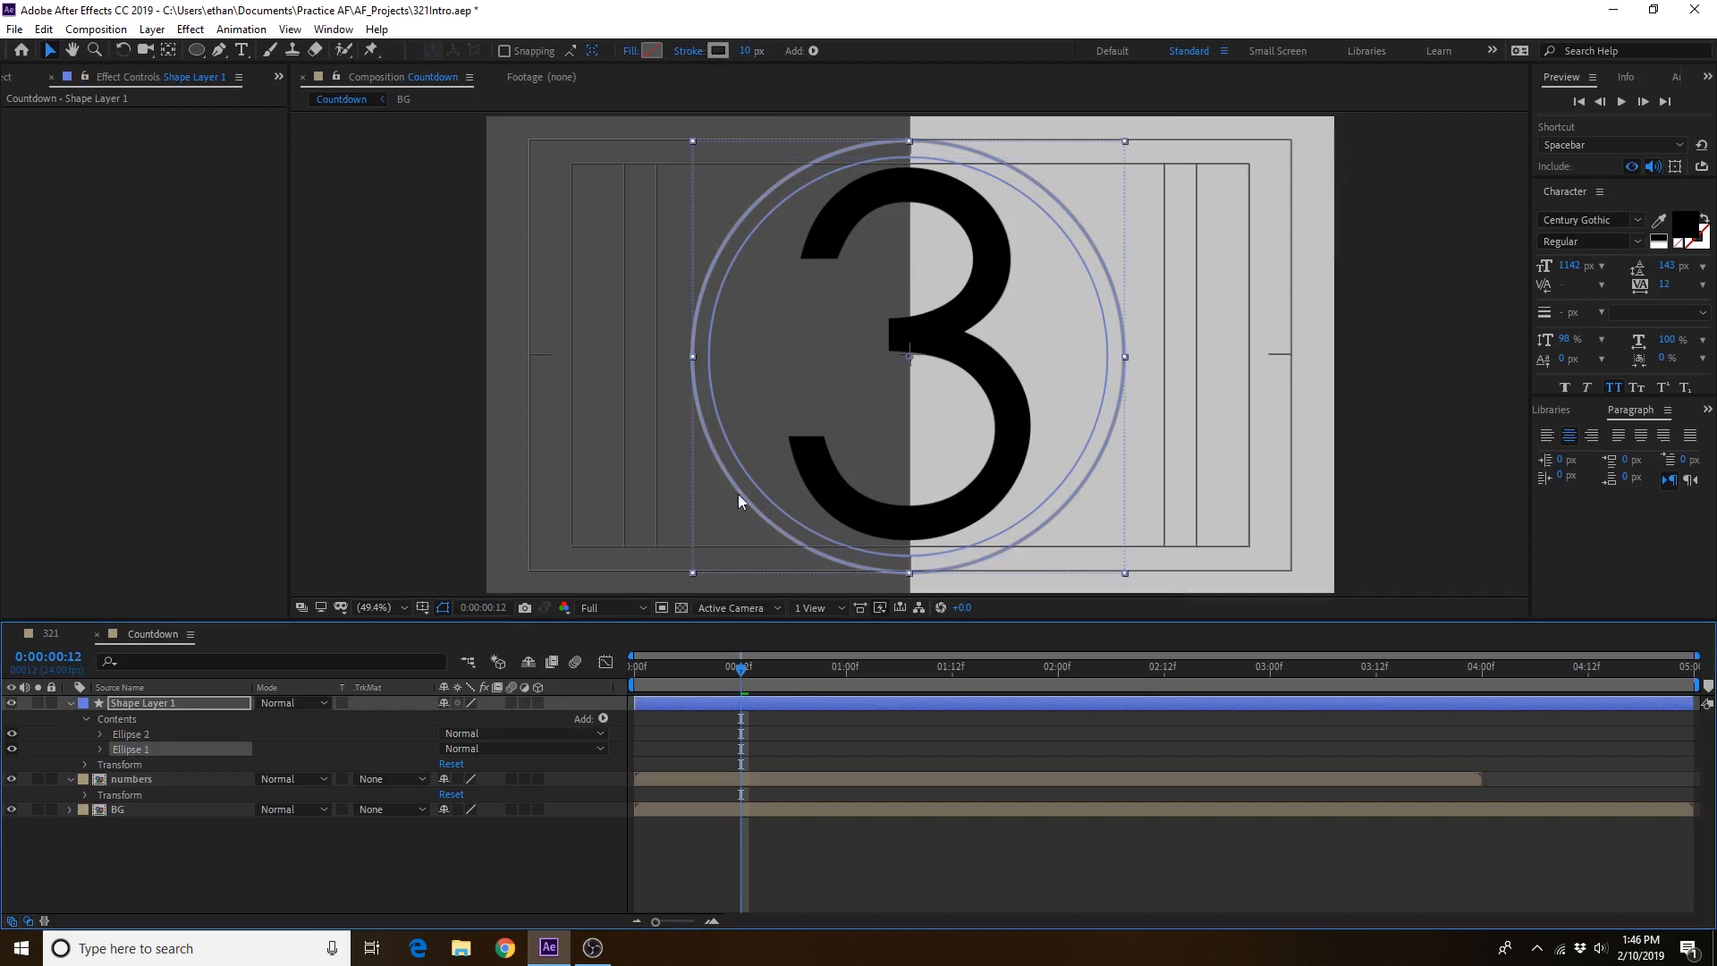
Step: At 0:00:02:13, create a black 1920 × 1080 px solid and squash it into a thin horizontal line across the frame's center
drag(743, 671, 1139, 710)
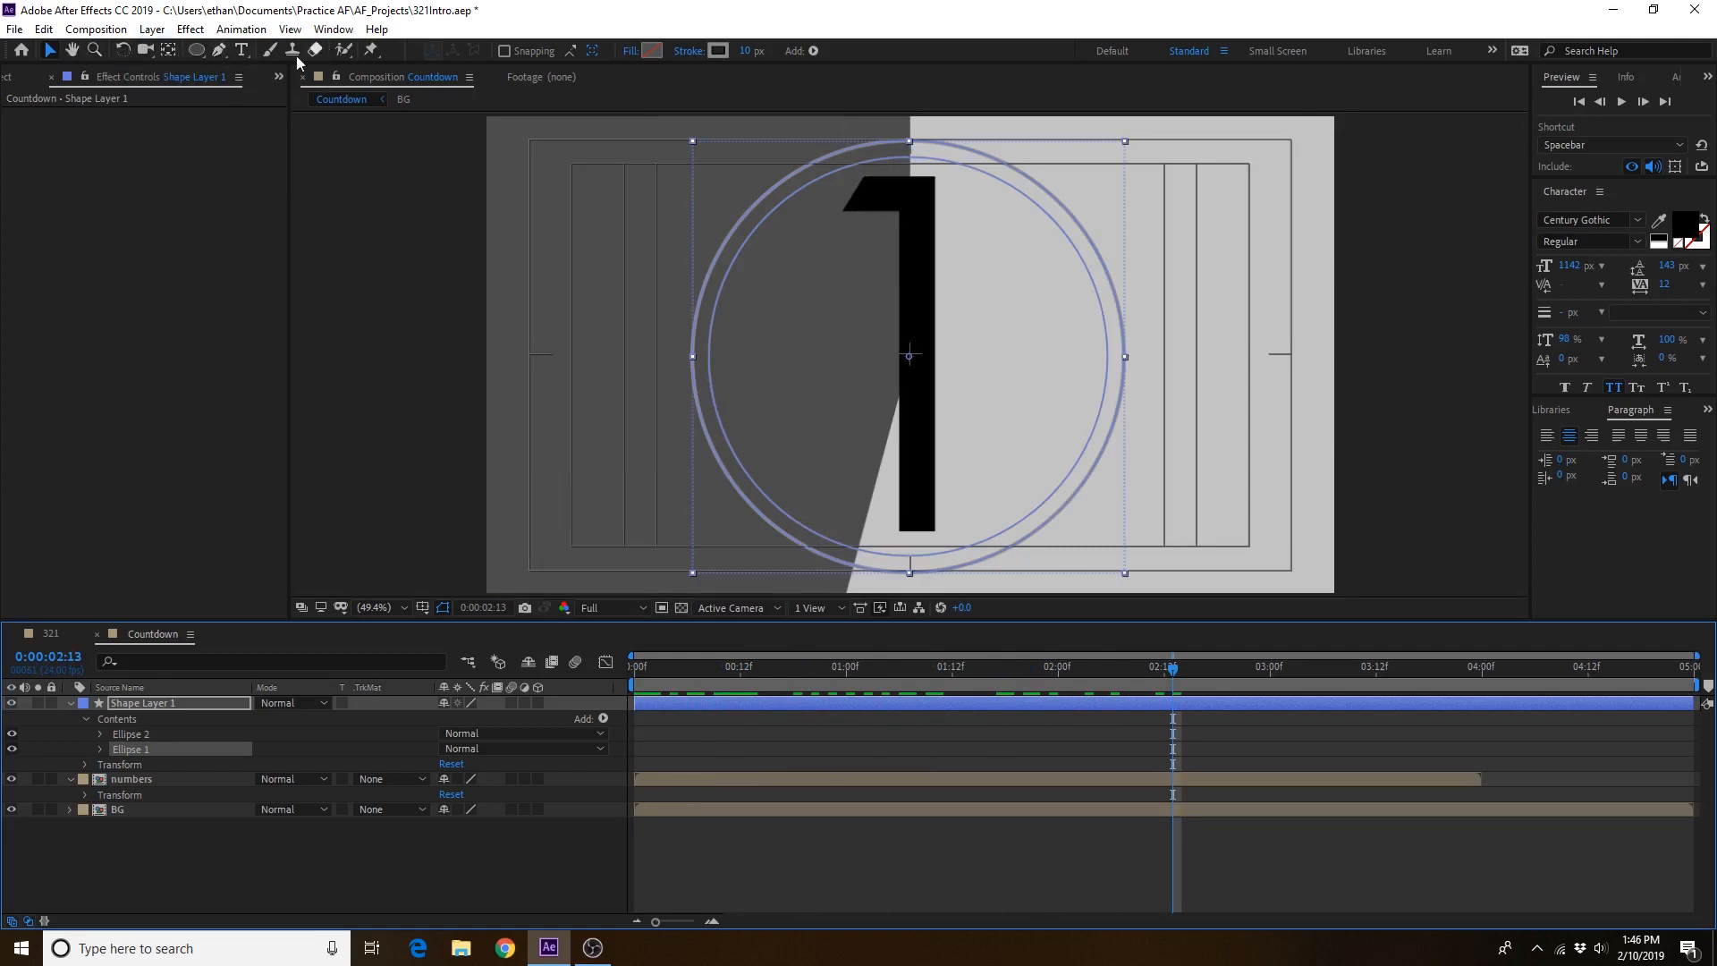
click(171, 33)
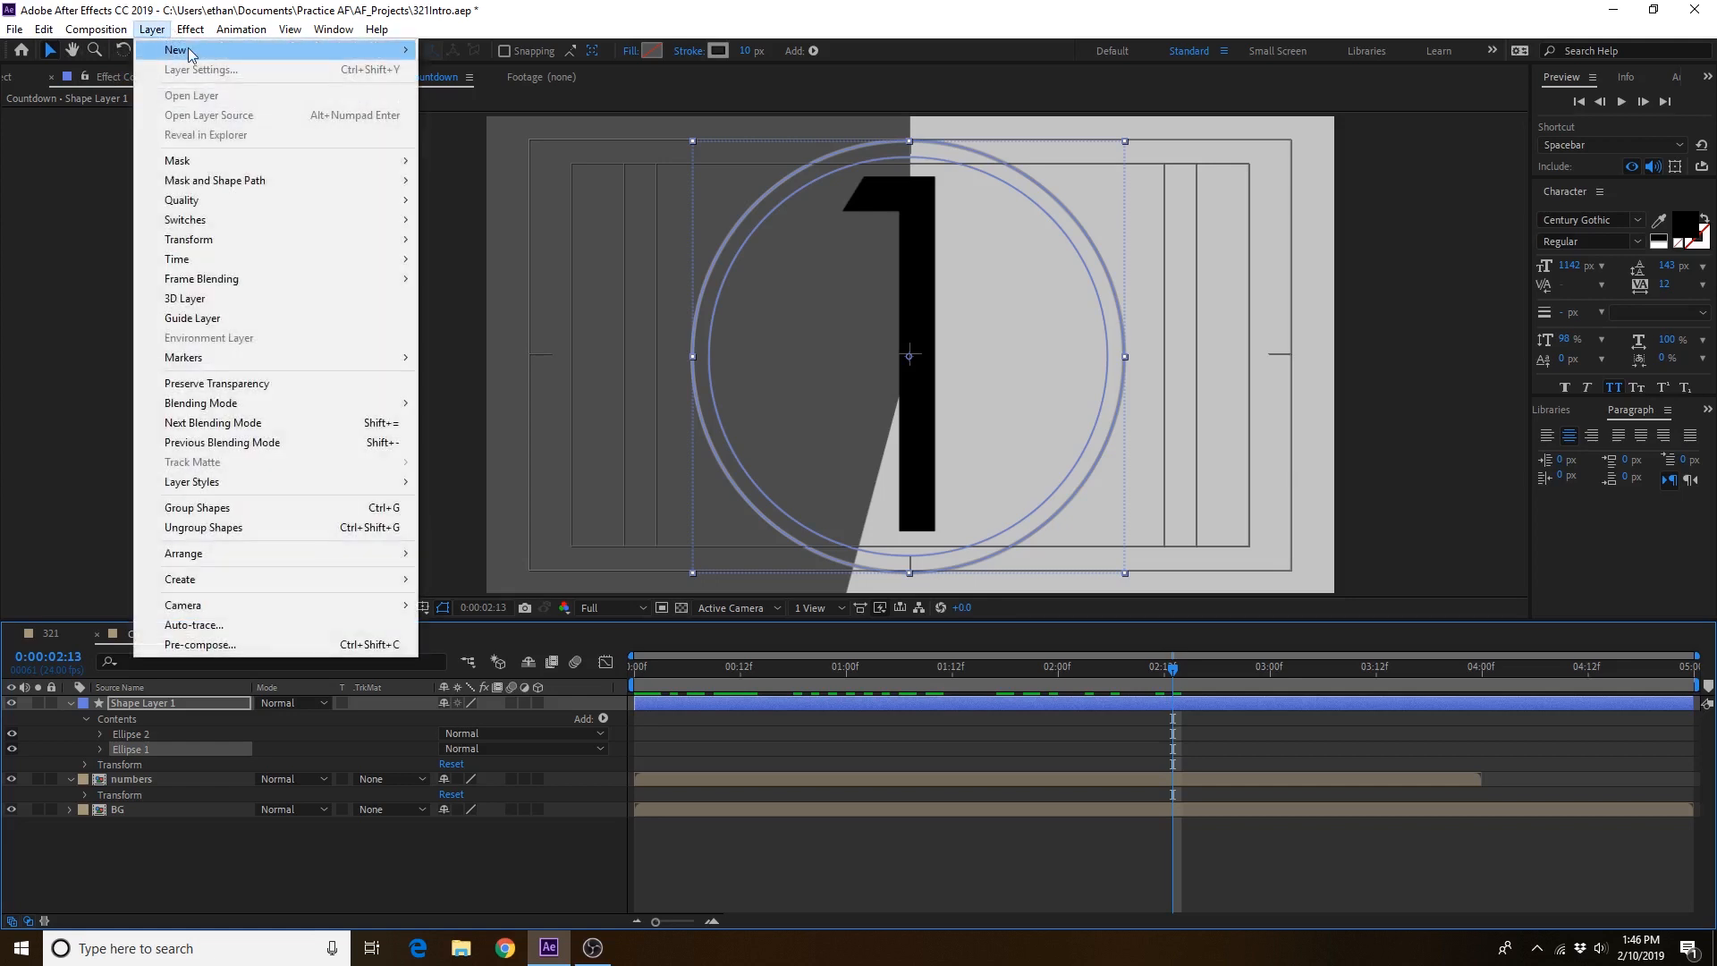
mouse_move(219, 52)
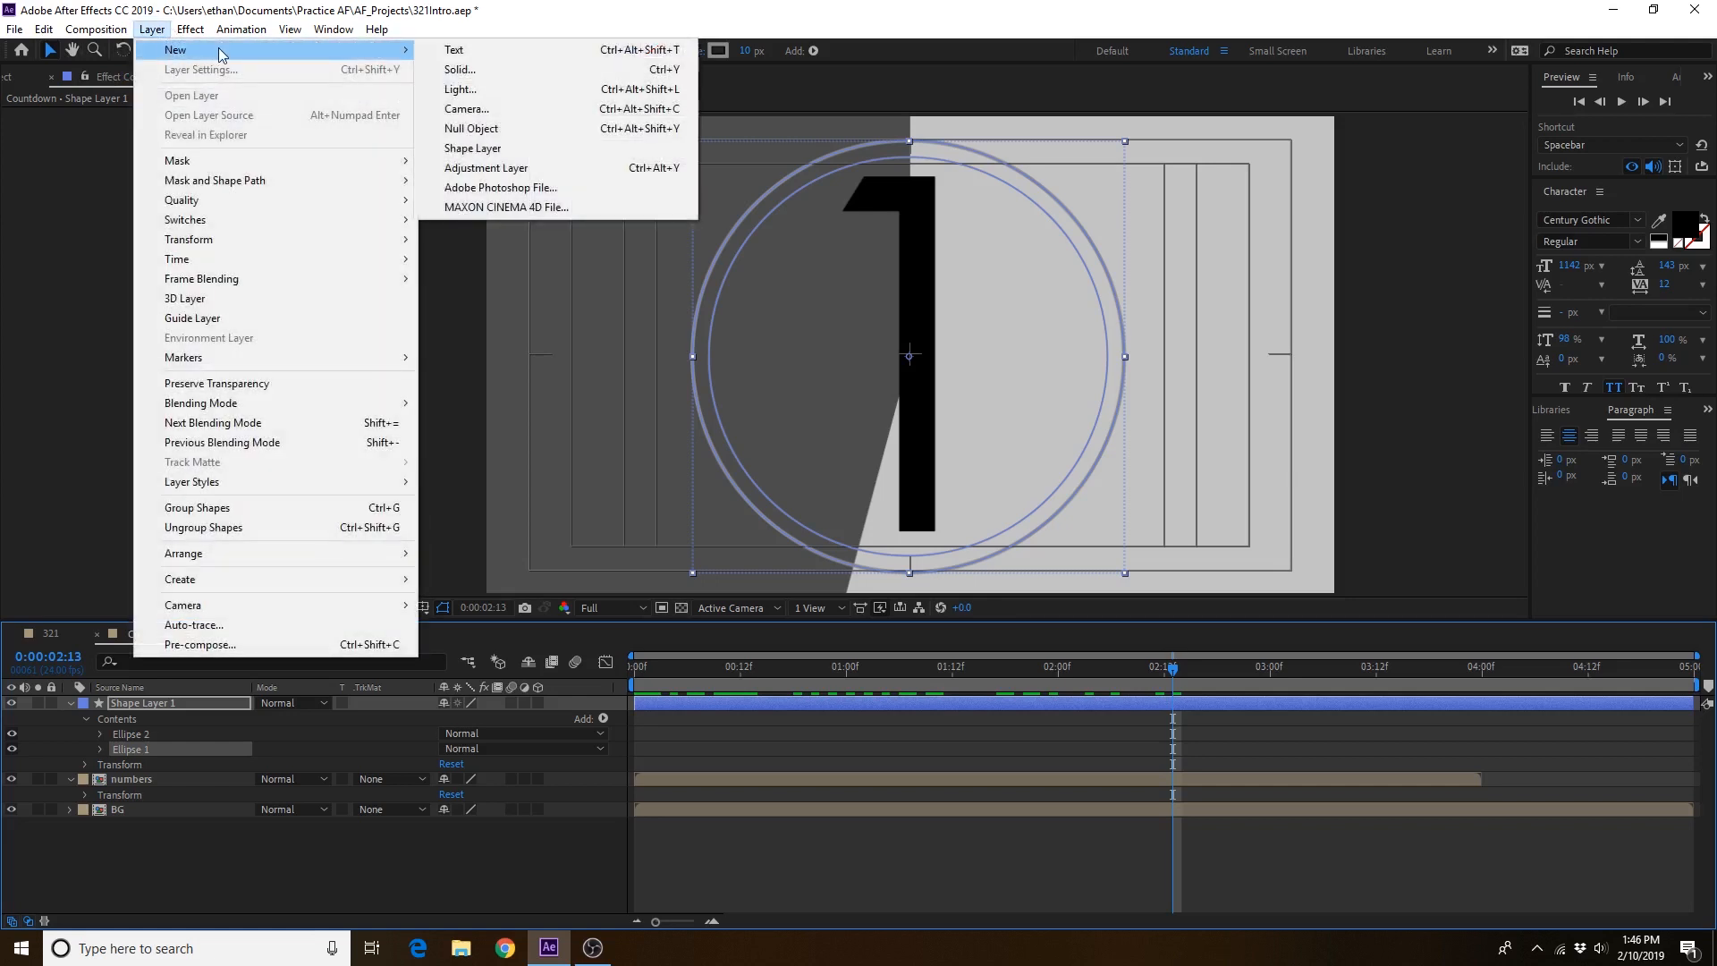
click(478, 73)
click(849, 597)
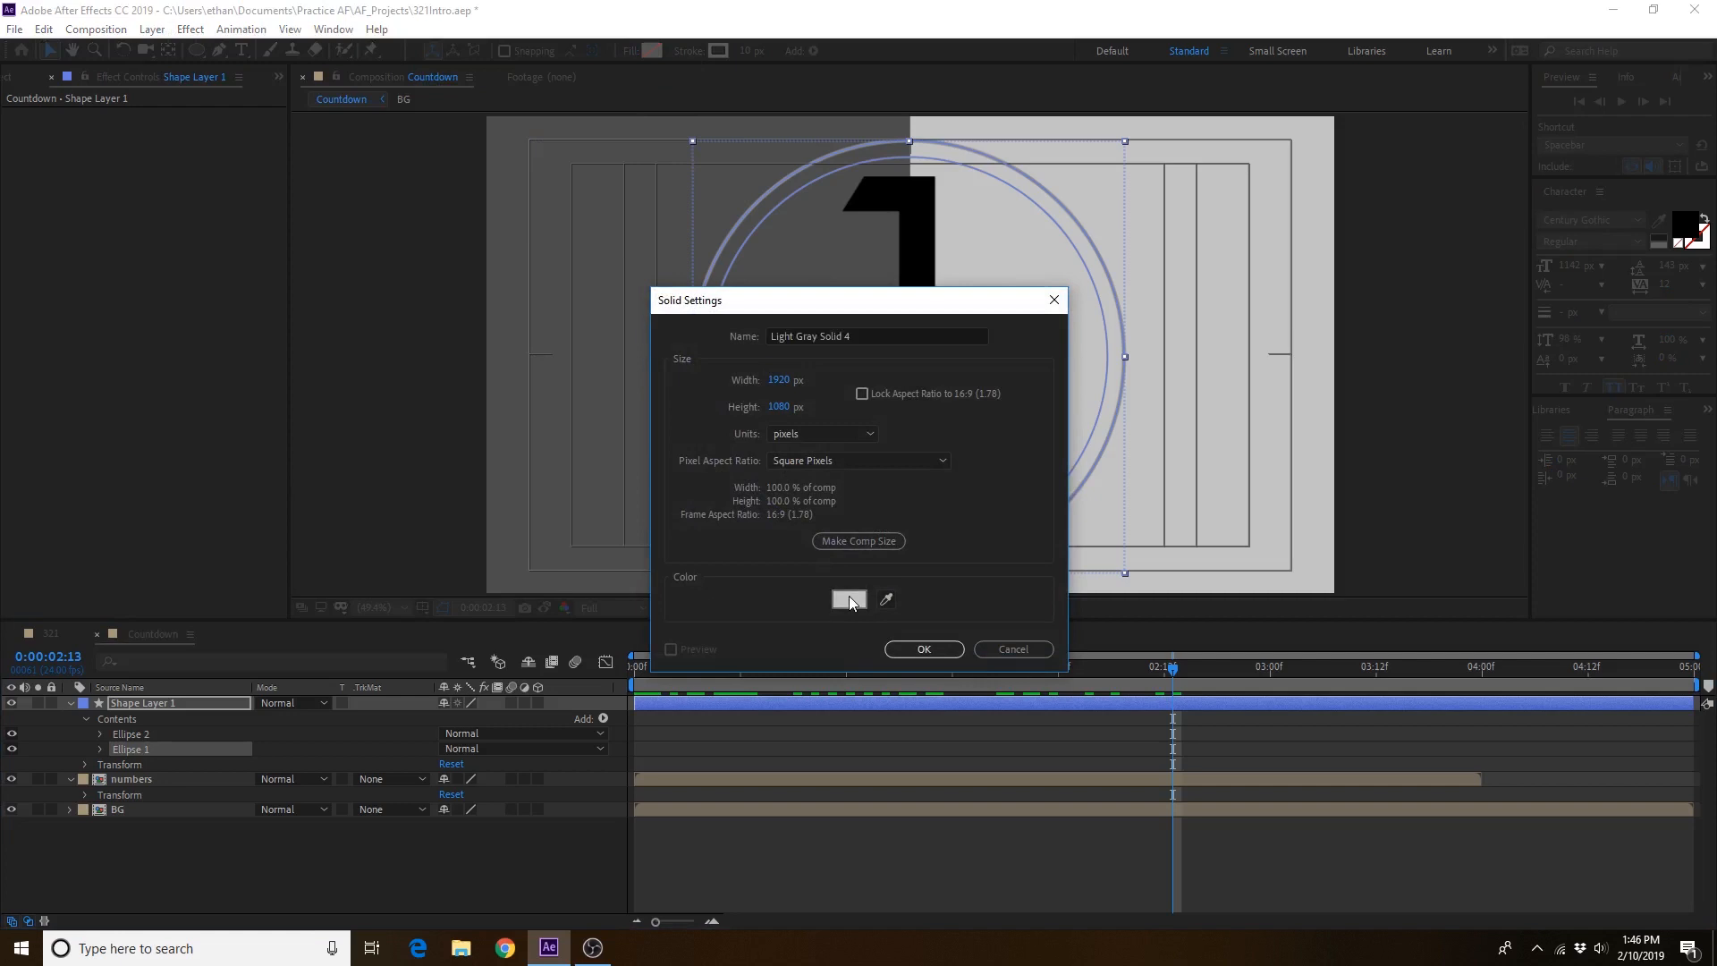
drag(712, 632, 556, 796)
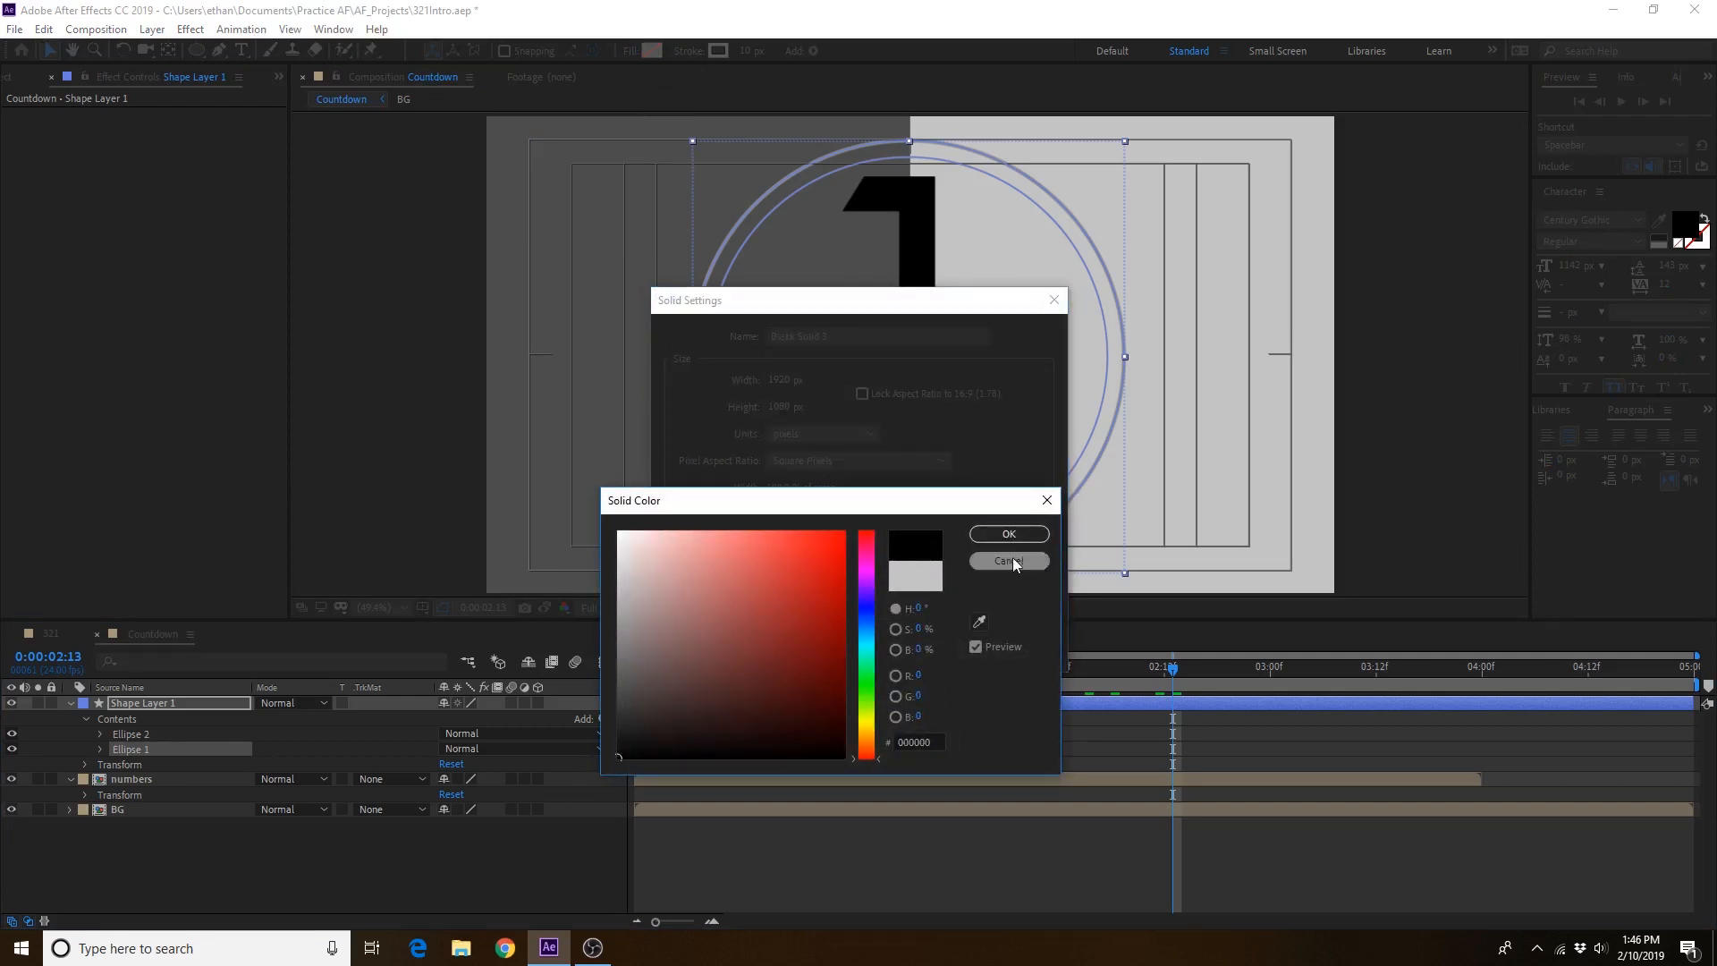
click(1011, 534)
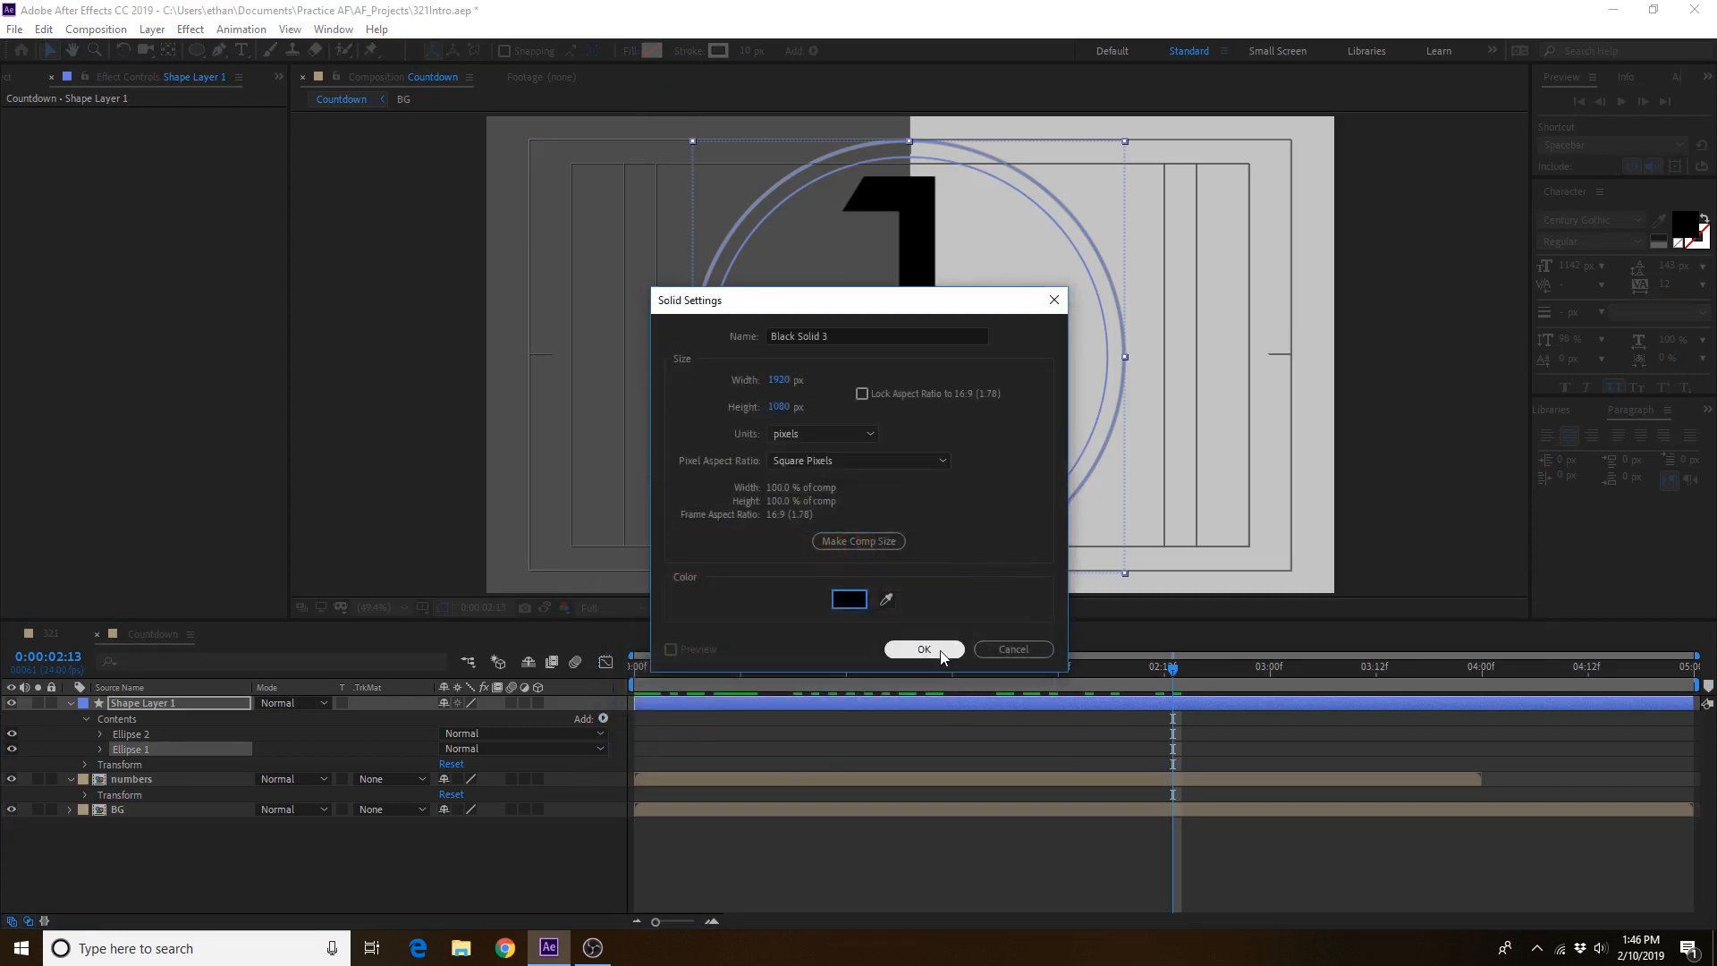
click(924, 649)
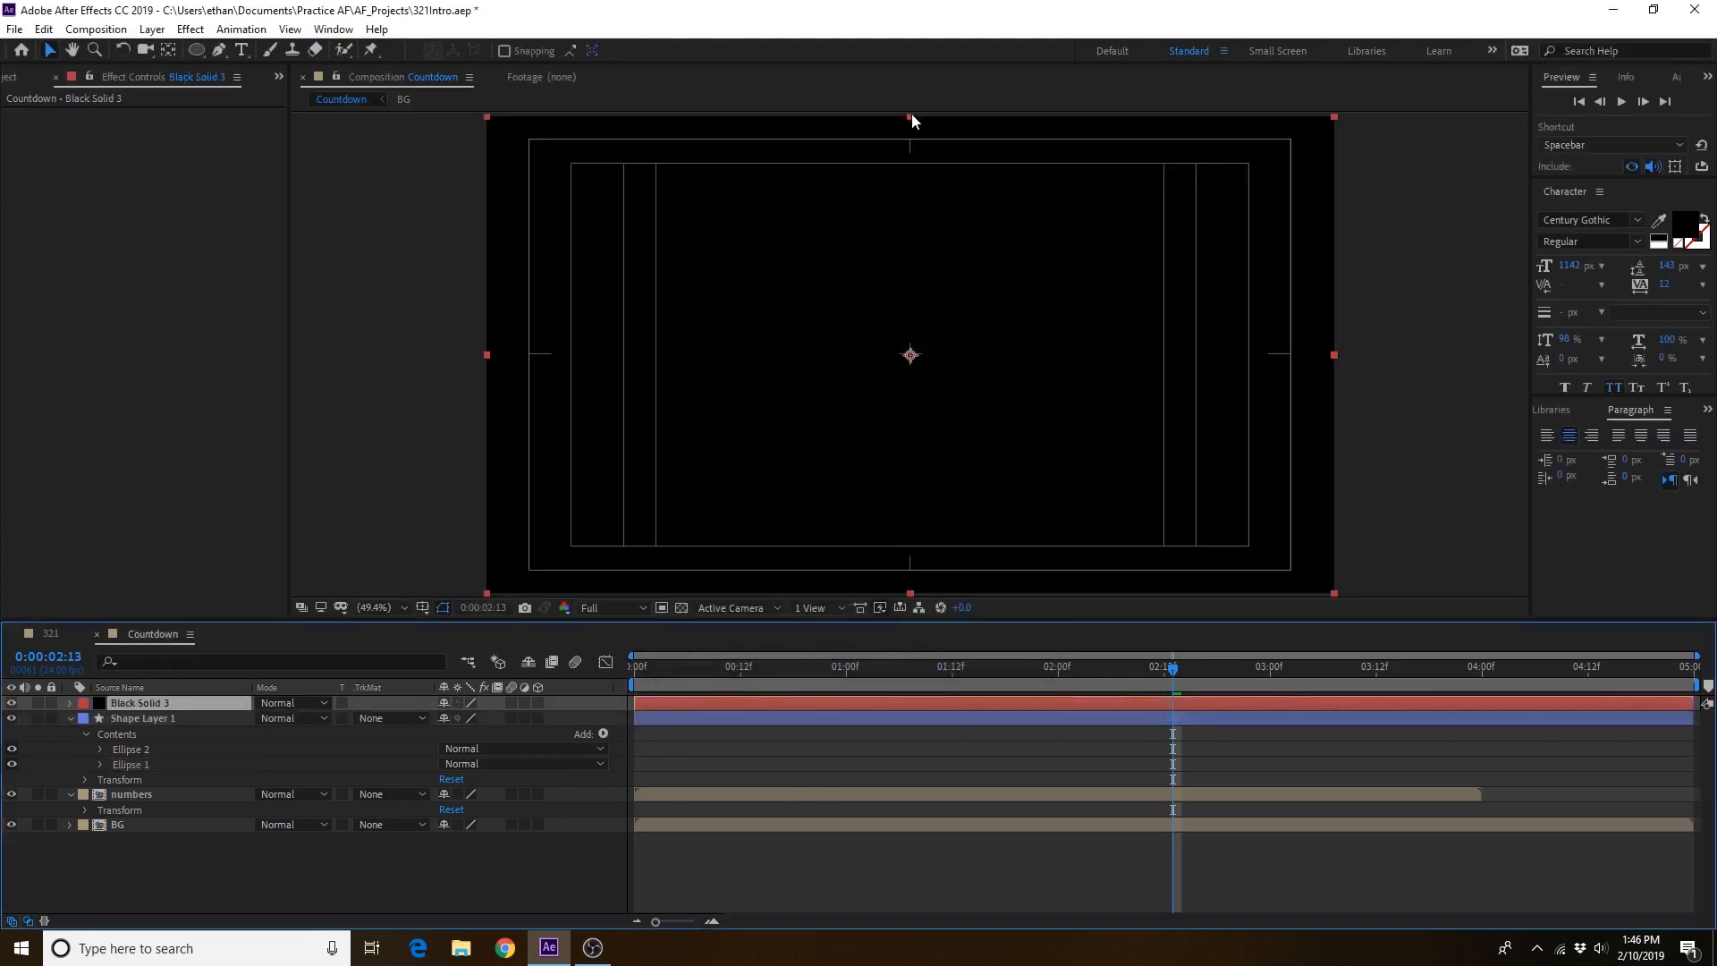
drag(910, 116, 917, 358)
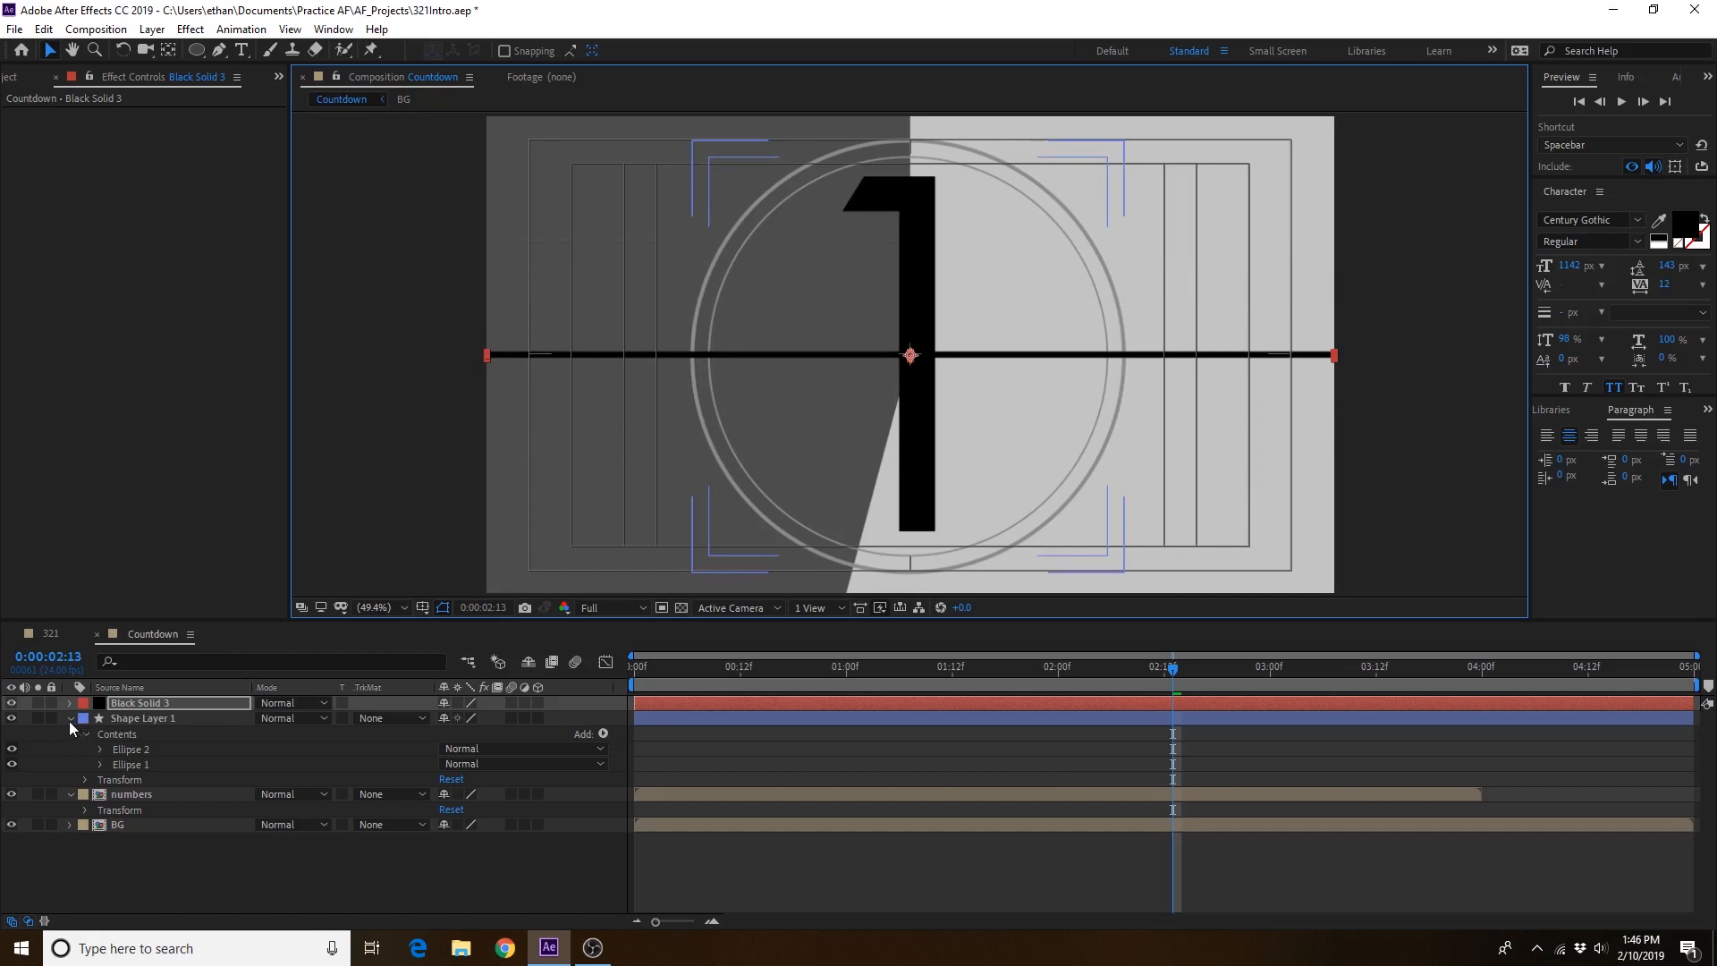
click(71, 719)
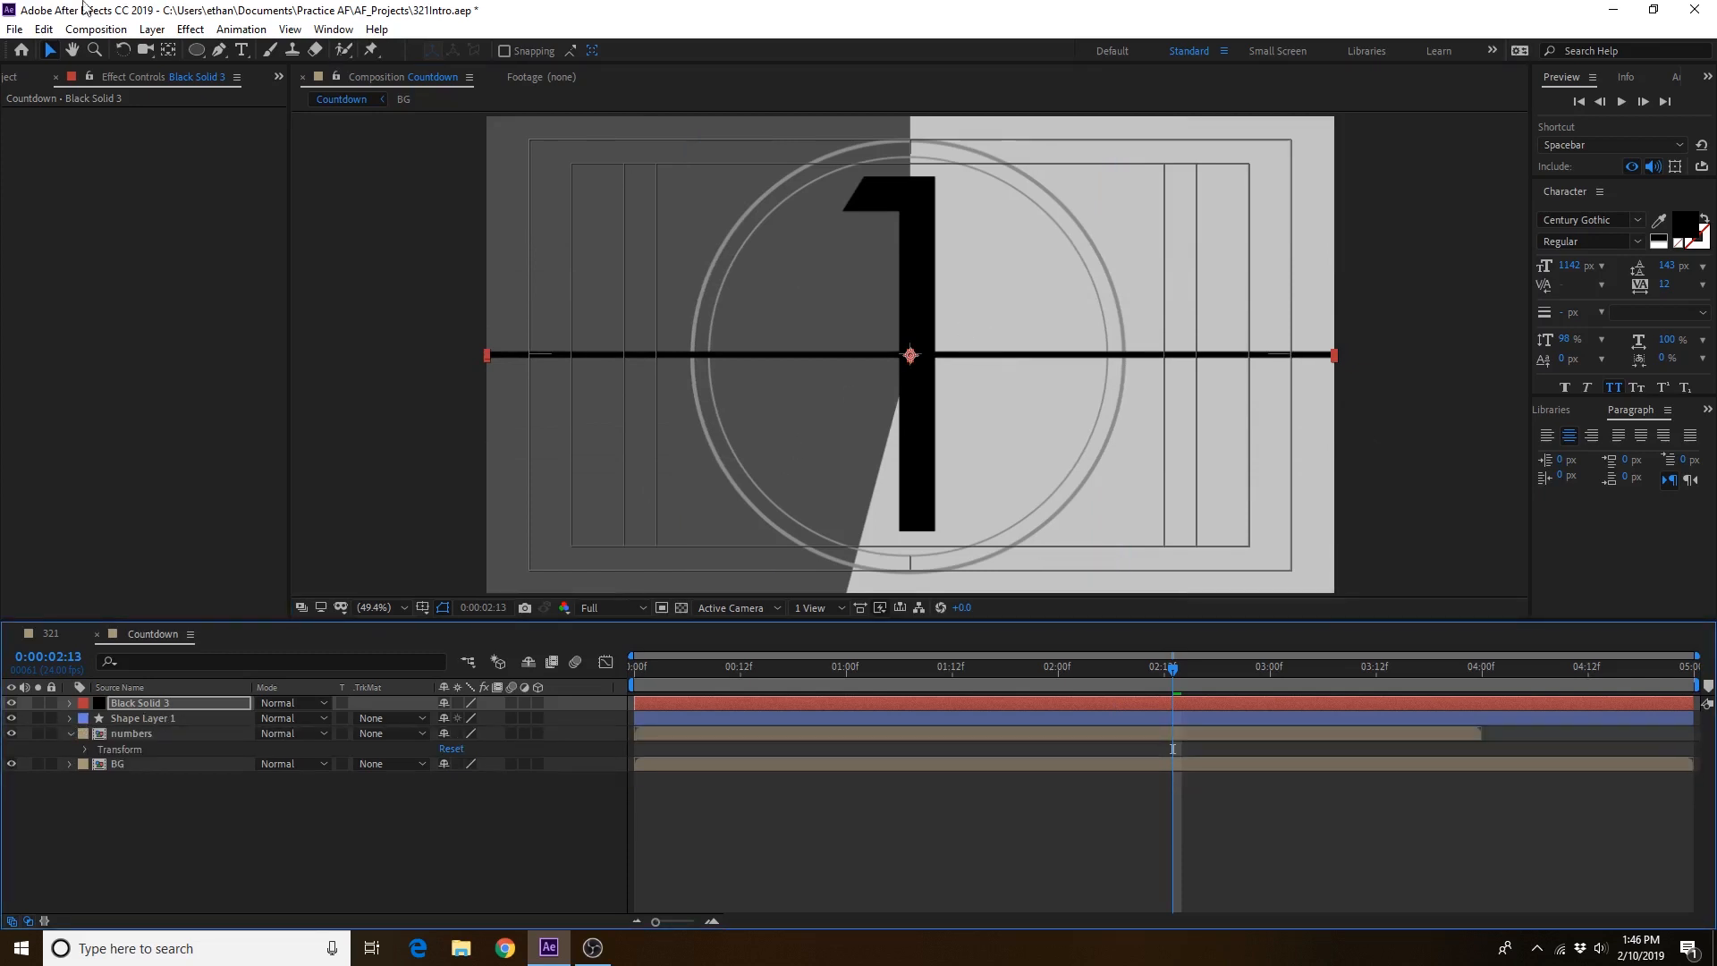
Step: Add a second black 1920 × 1080 px solid and narrow it into a thin vertical line through the frame's center
click(152, 28)
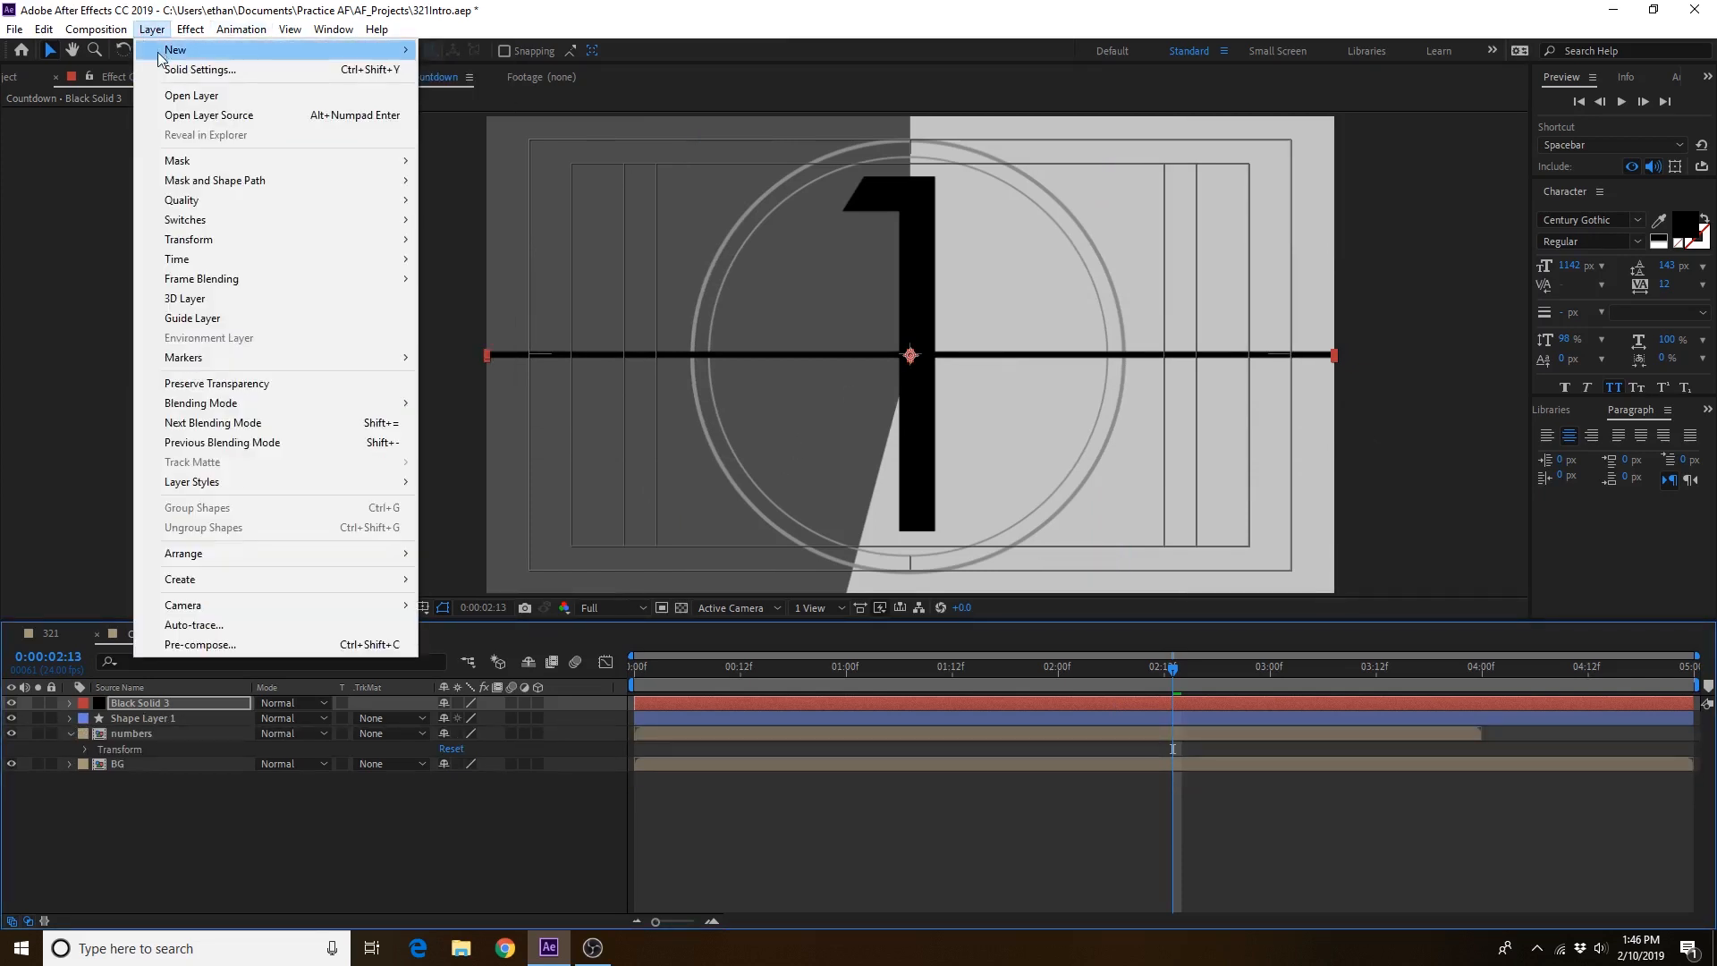
mouse_move(159, 58)
click(465, 69)
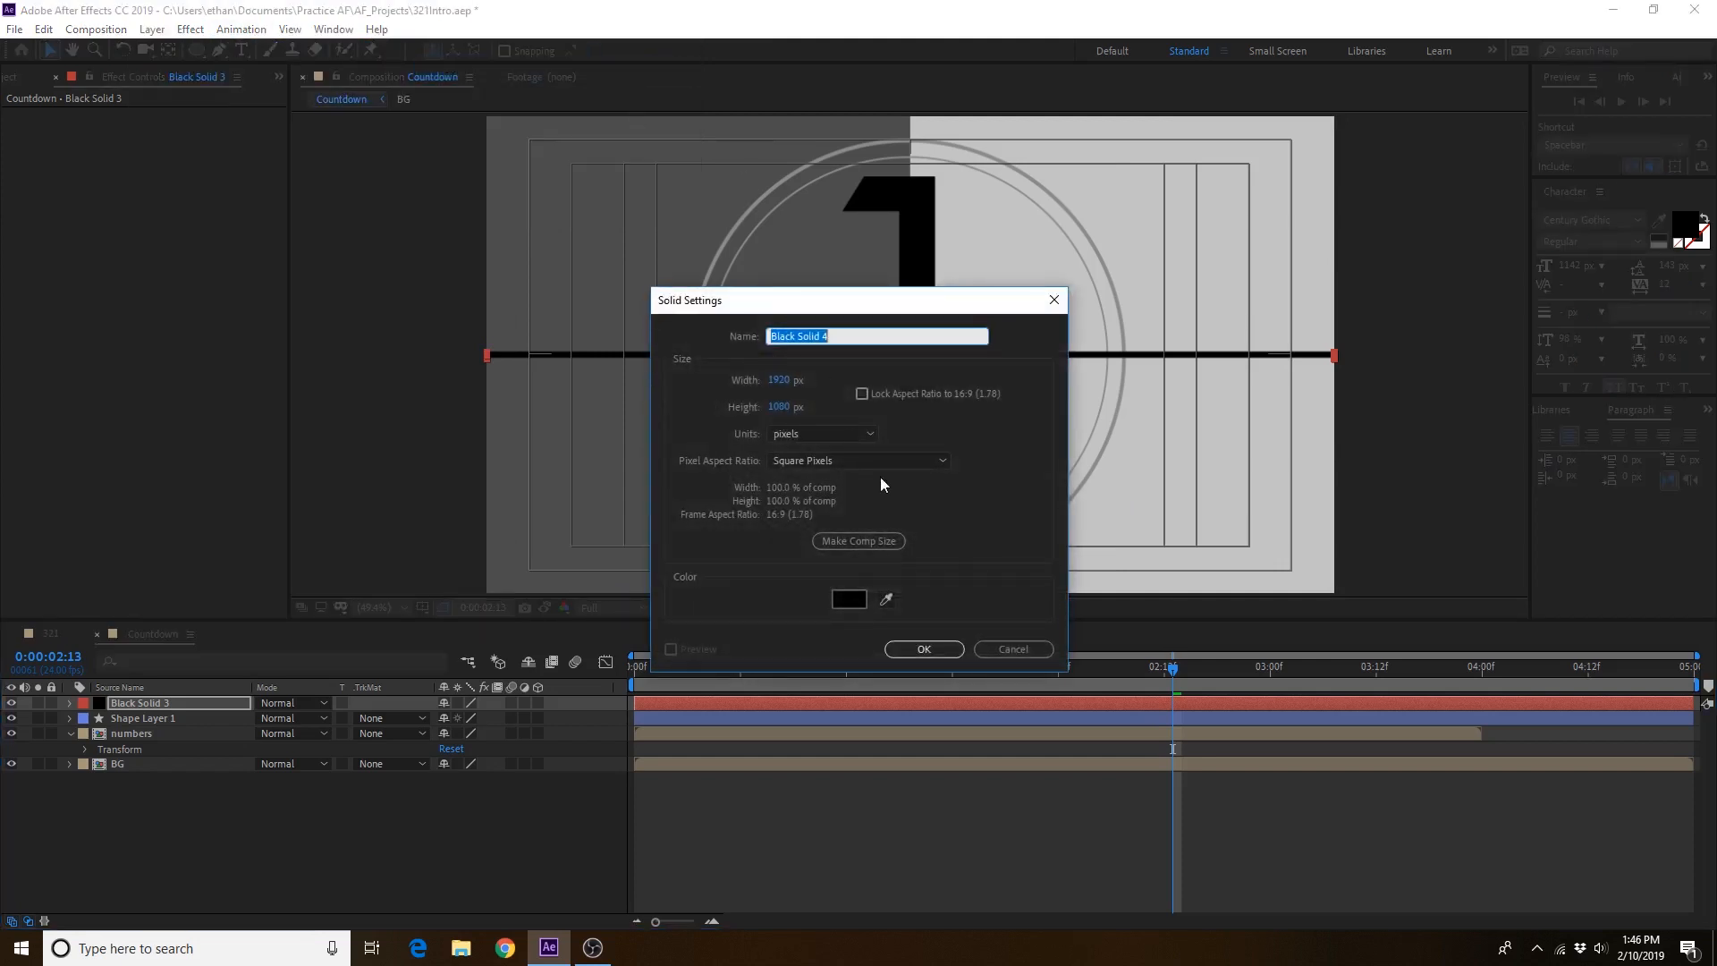
click(931, 647)
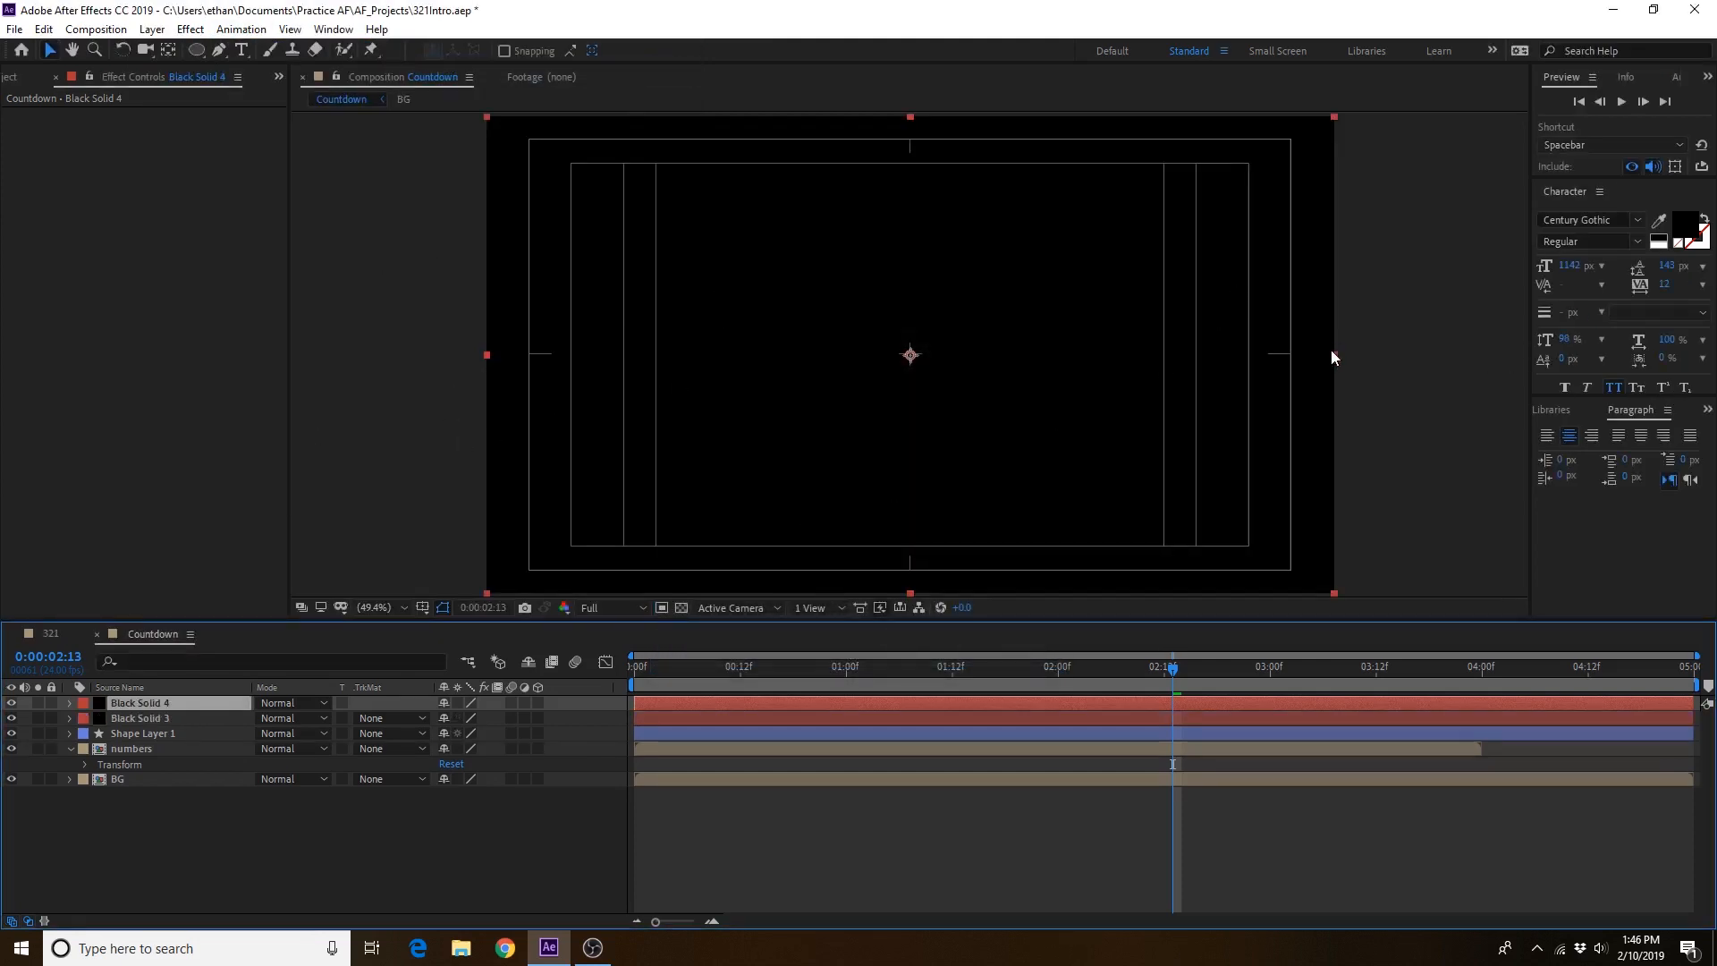
drag(1335, 355, 912, 367)
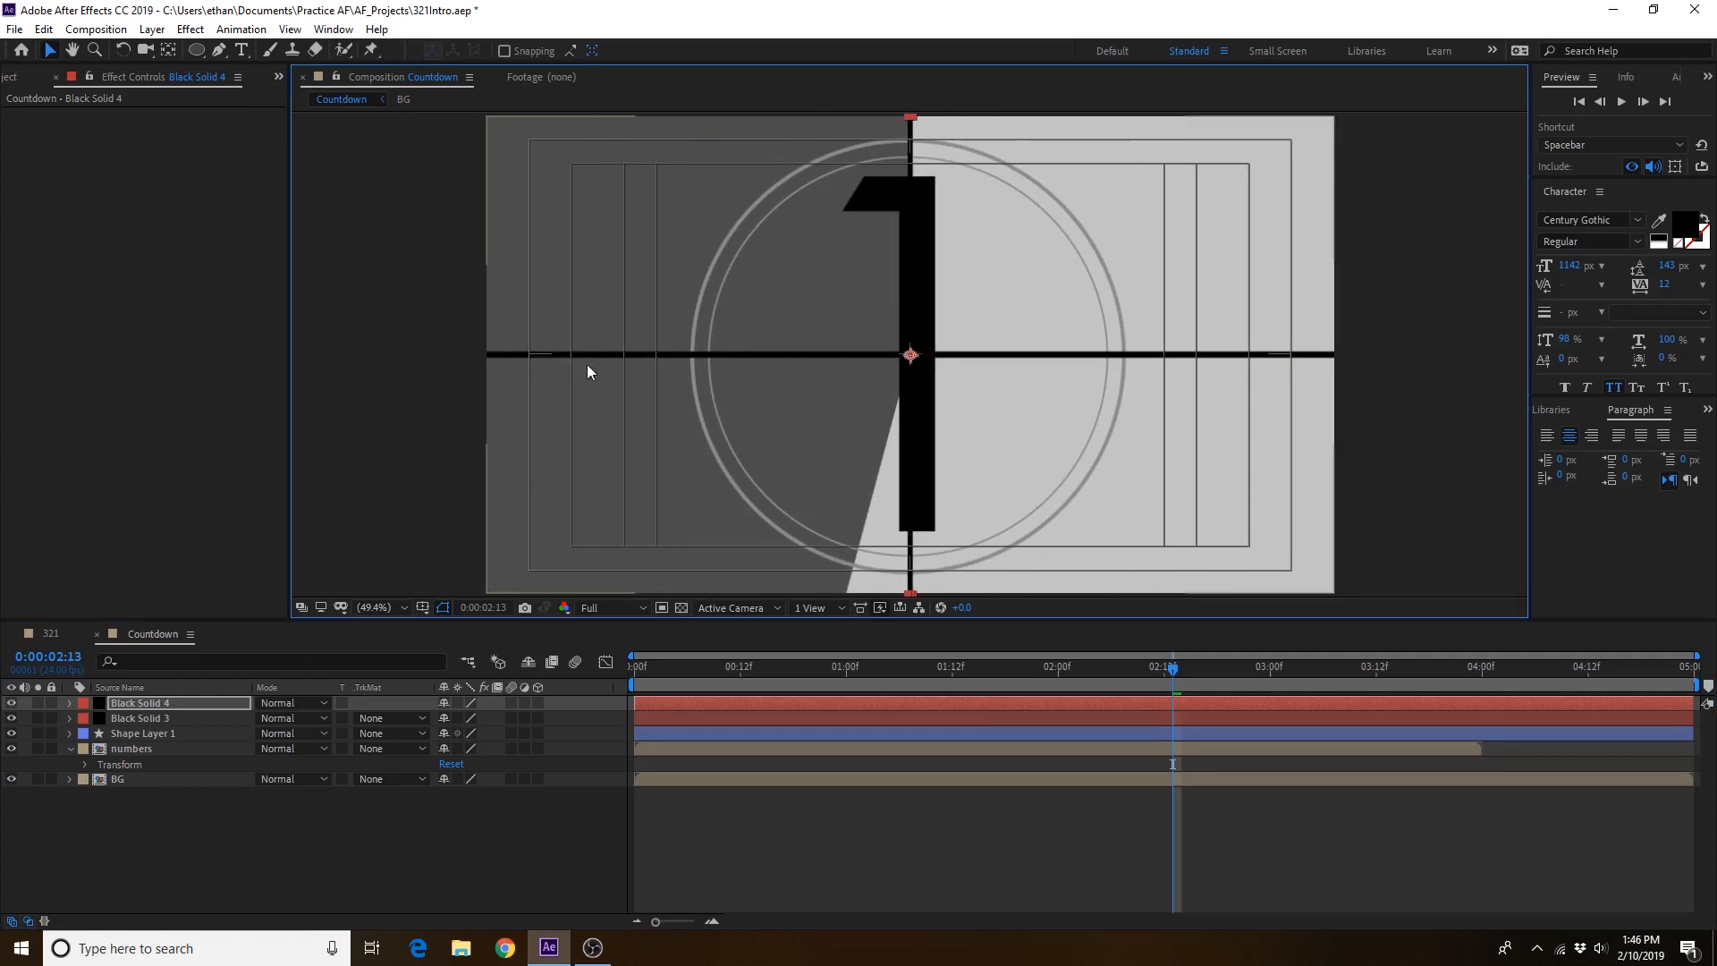
Step: Pre-compose the two black line solids and Shape Layer 1 into a new composition named shapes
click(161, 733)
shift+click(162, 701)
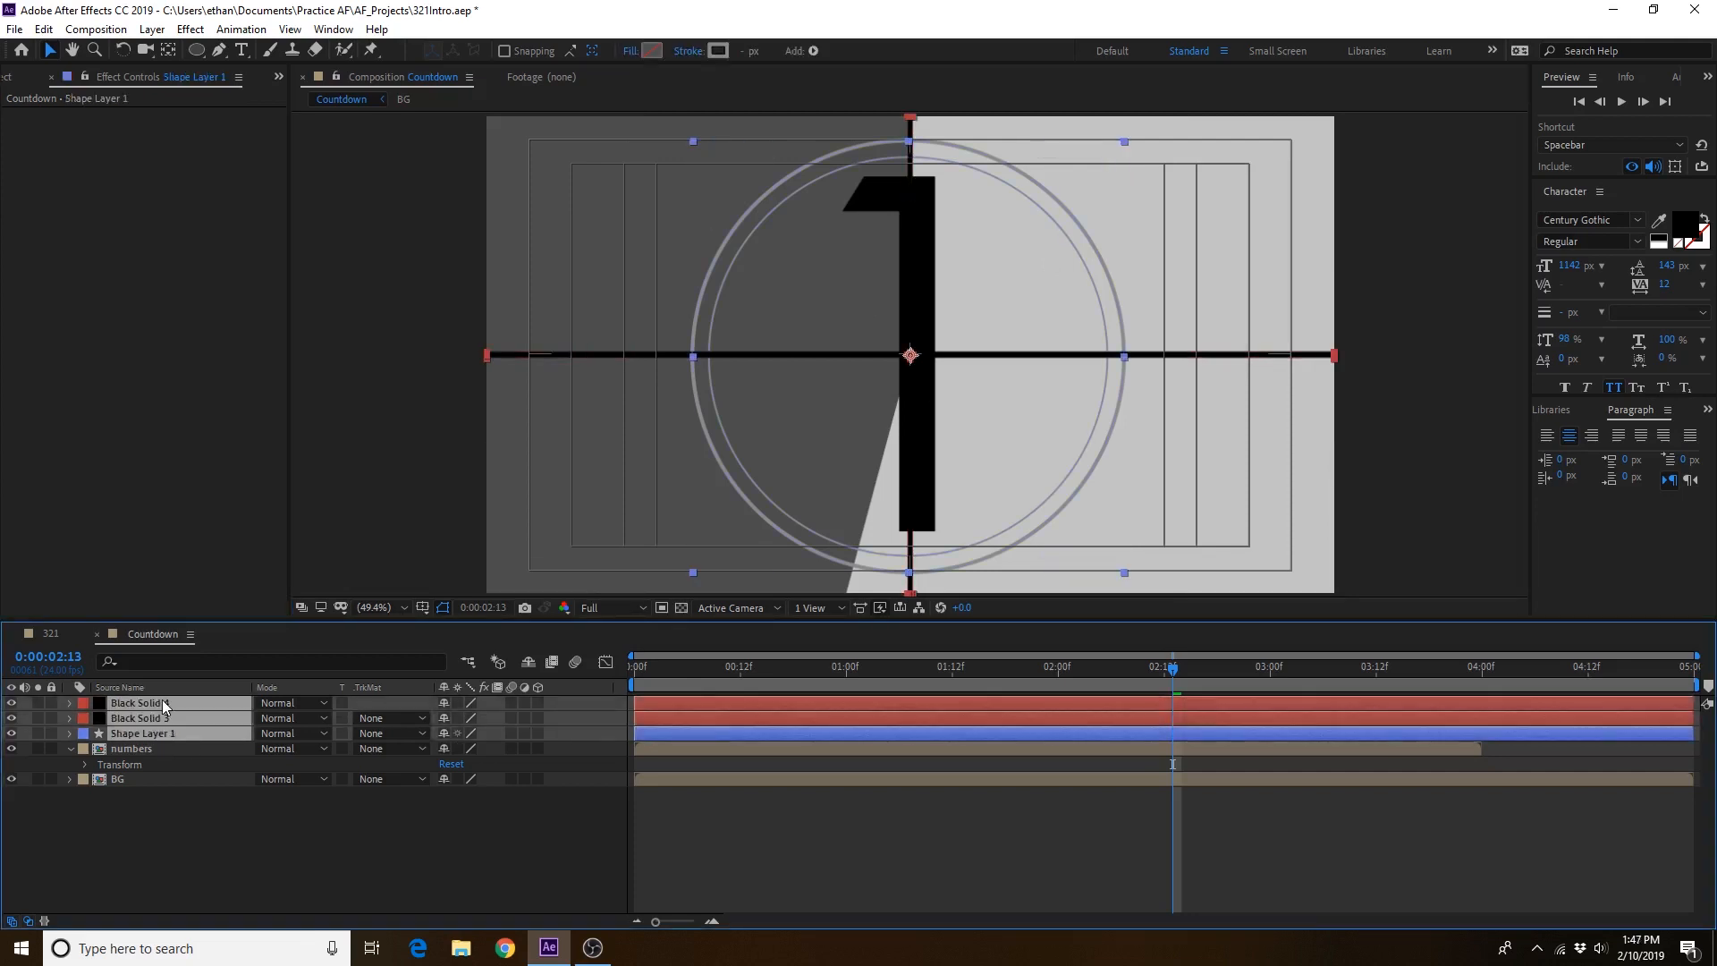
right_click(163, 700)
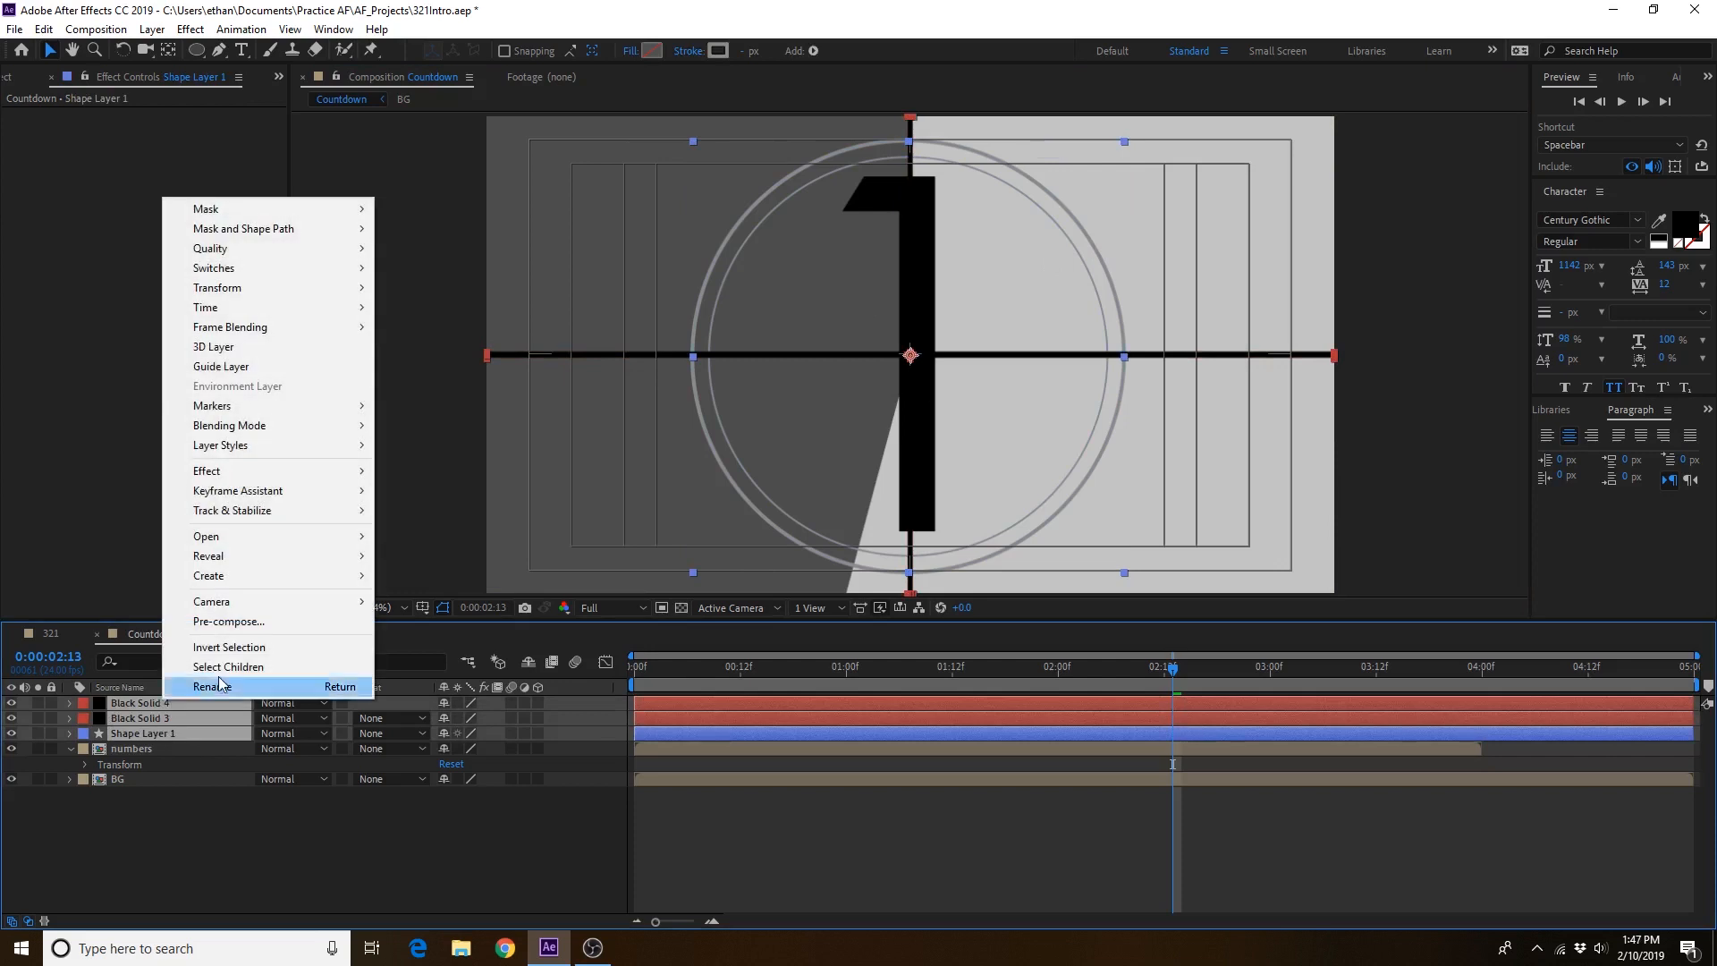
click(229, 622)
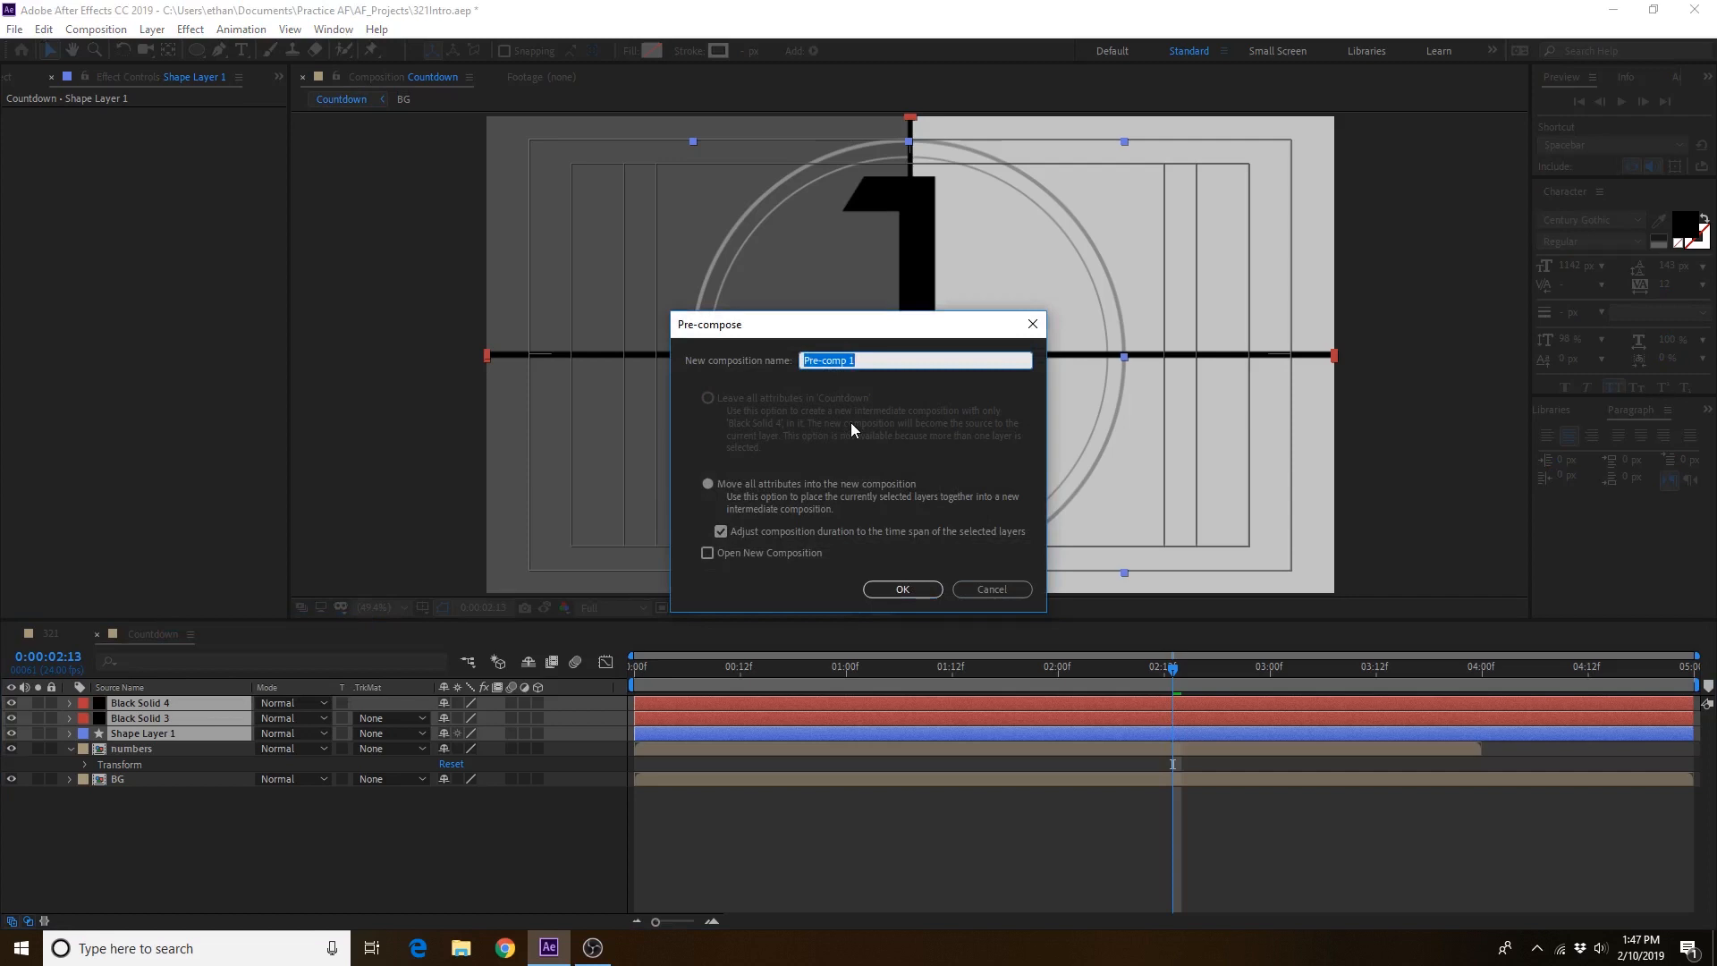
text(shapes)
key(Return)
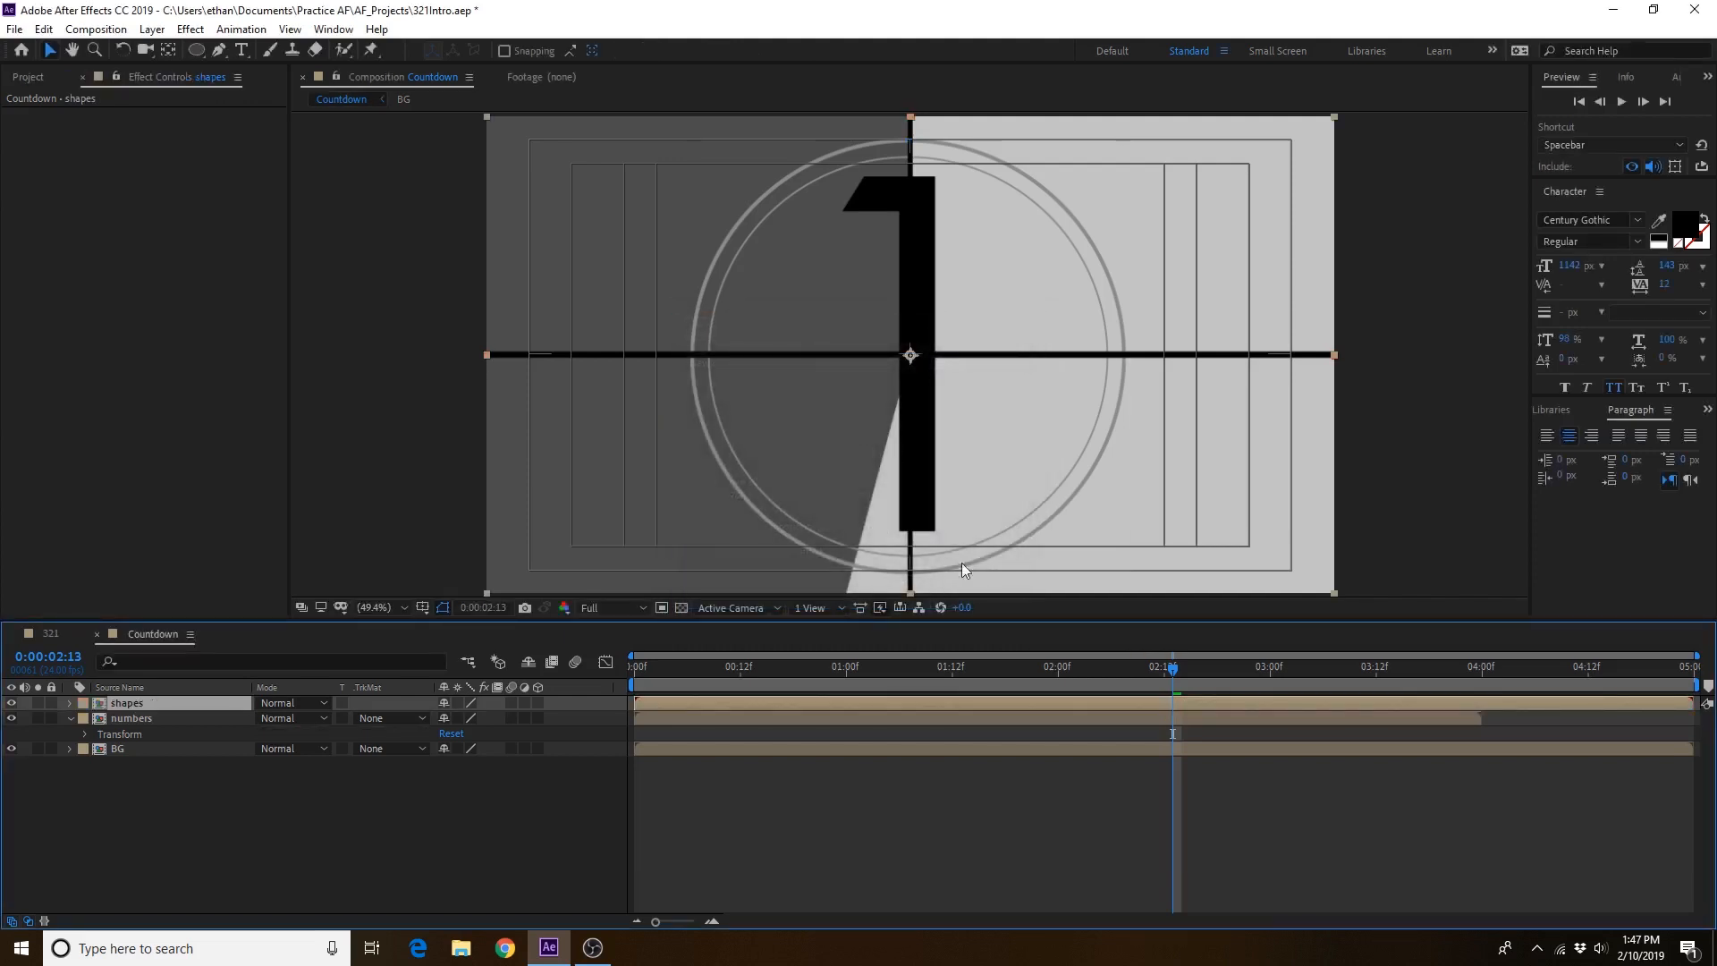
Step: Place the shapes layer directly below the numbers layer and return the playhead to the start of the timeline
drag(139, 716, 175, 733)
drag(876, 671, 631, 674)
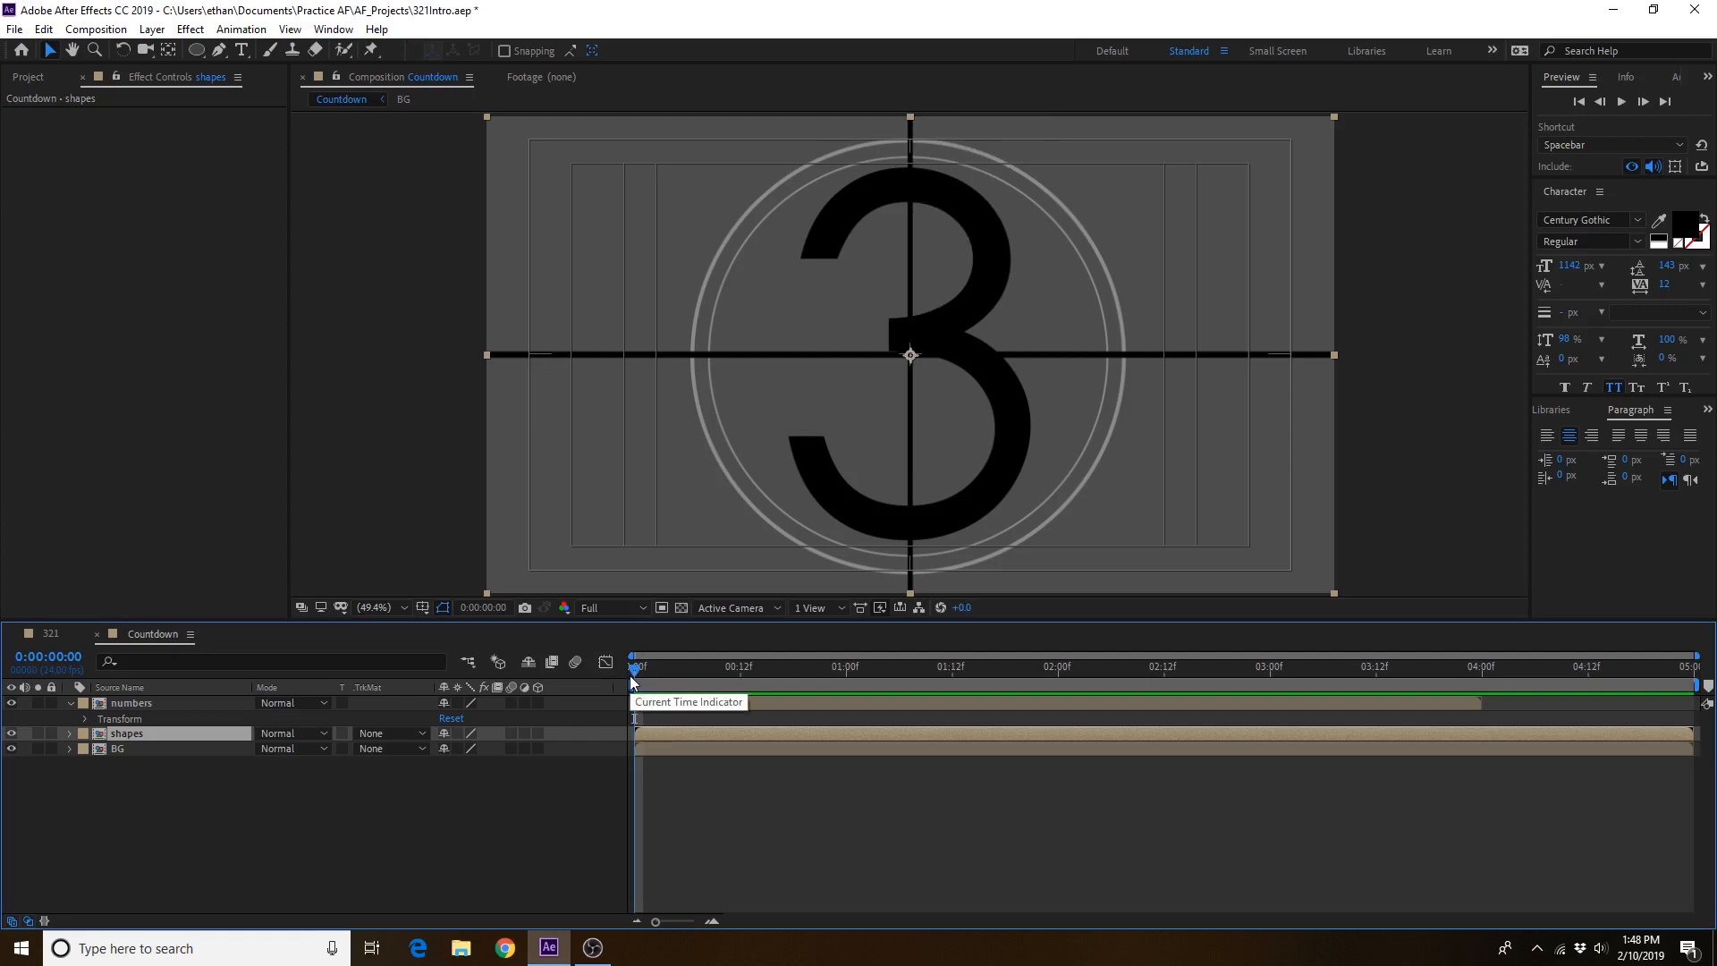